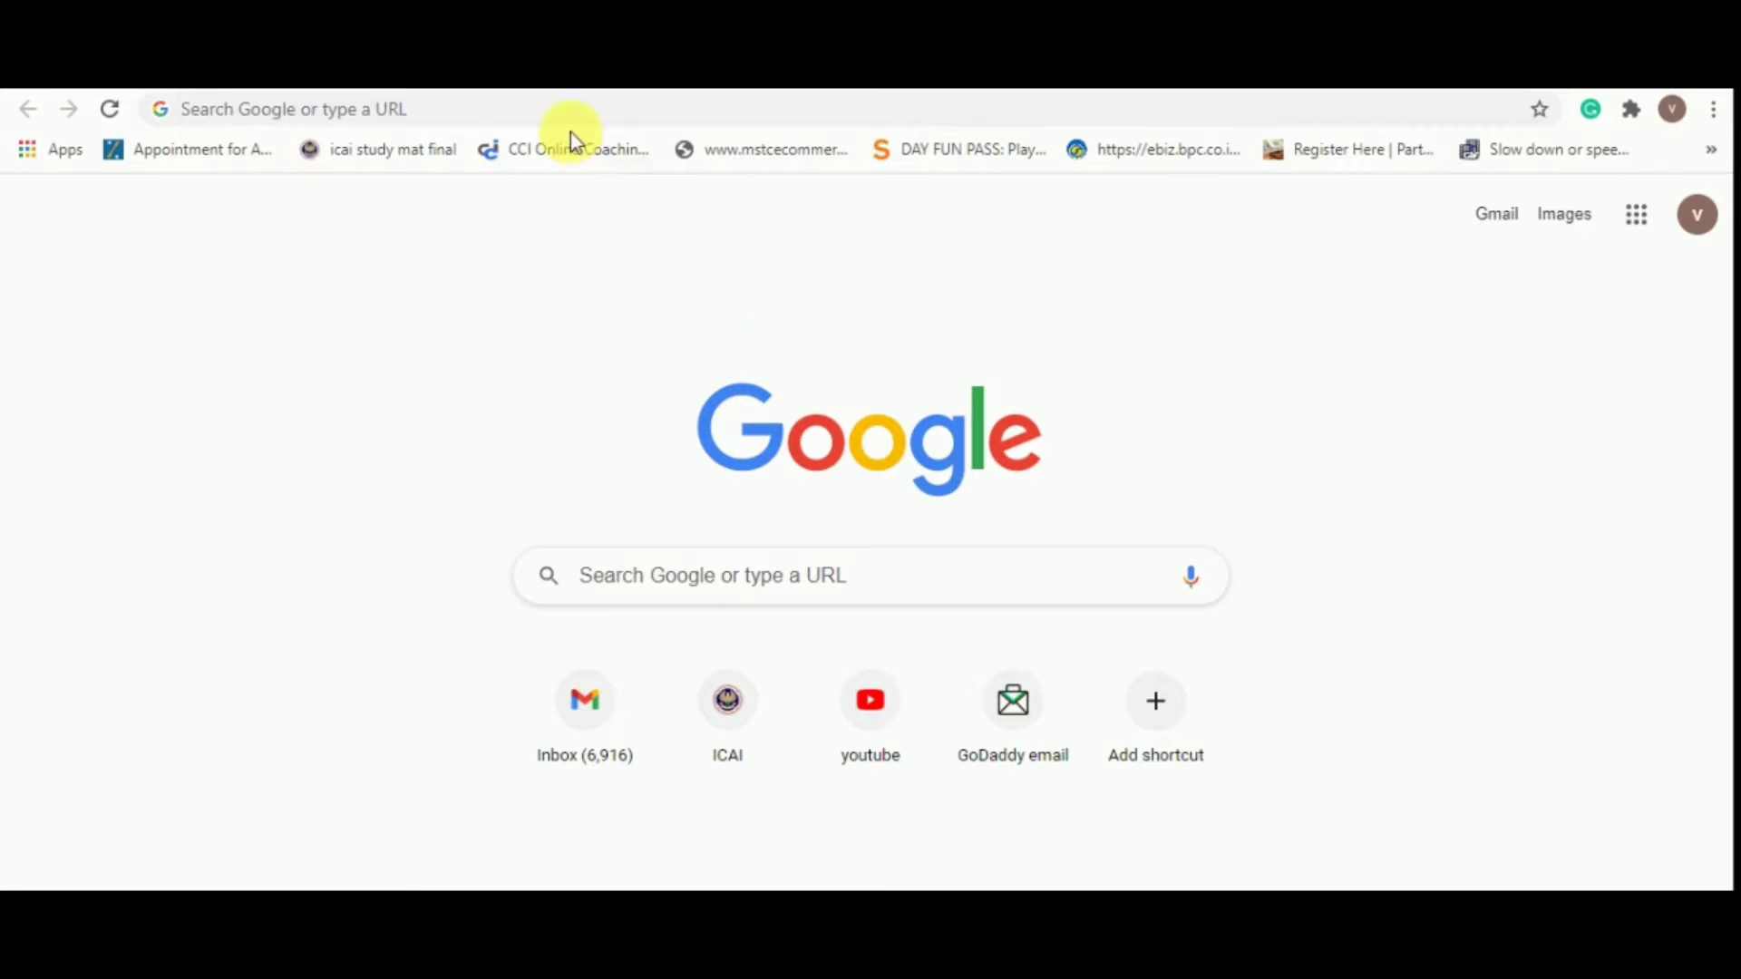
Search 'efiling' in Chrome and open the incometaxindiaefiling.gov.in home page
click(580, 118)
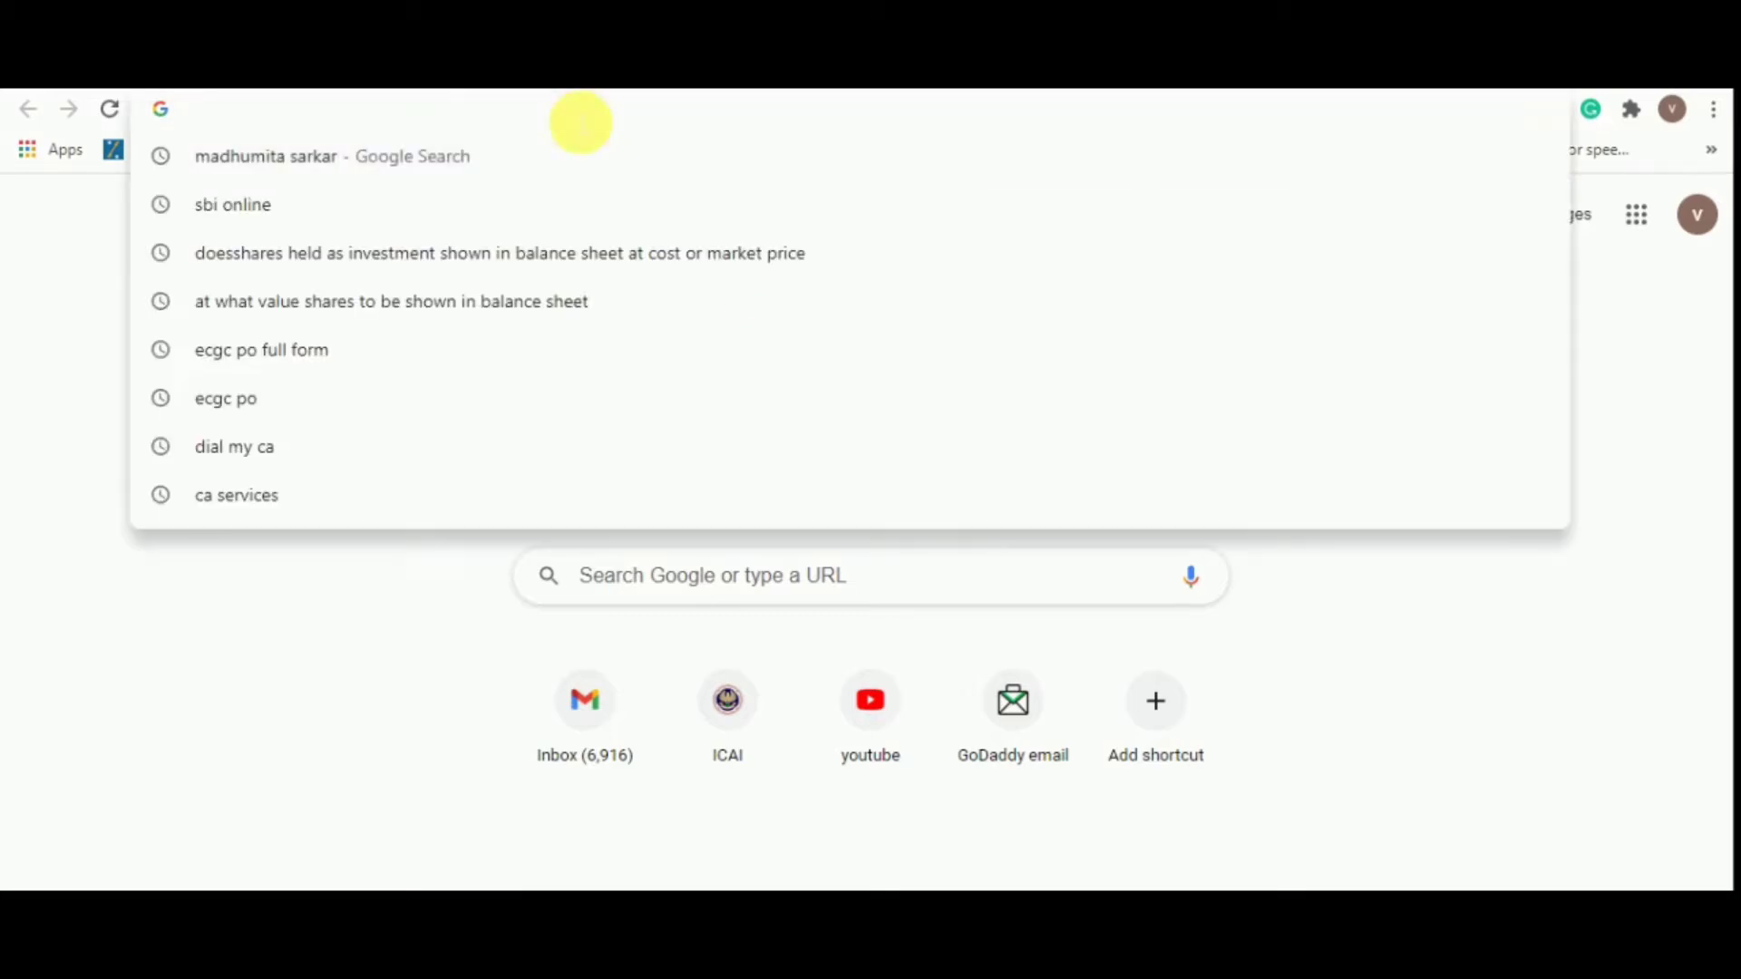
text(EF)
click(505, 167)
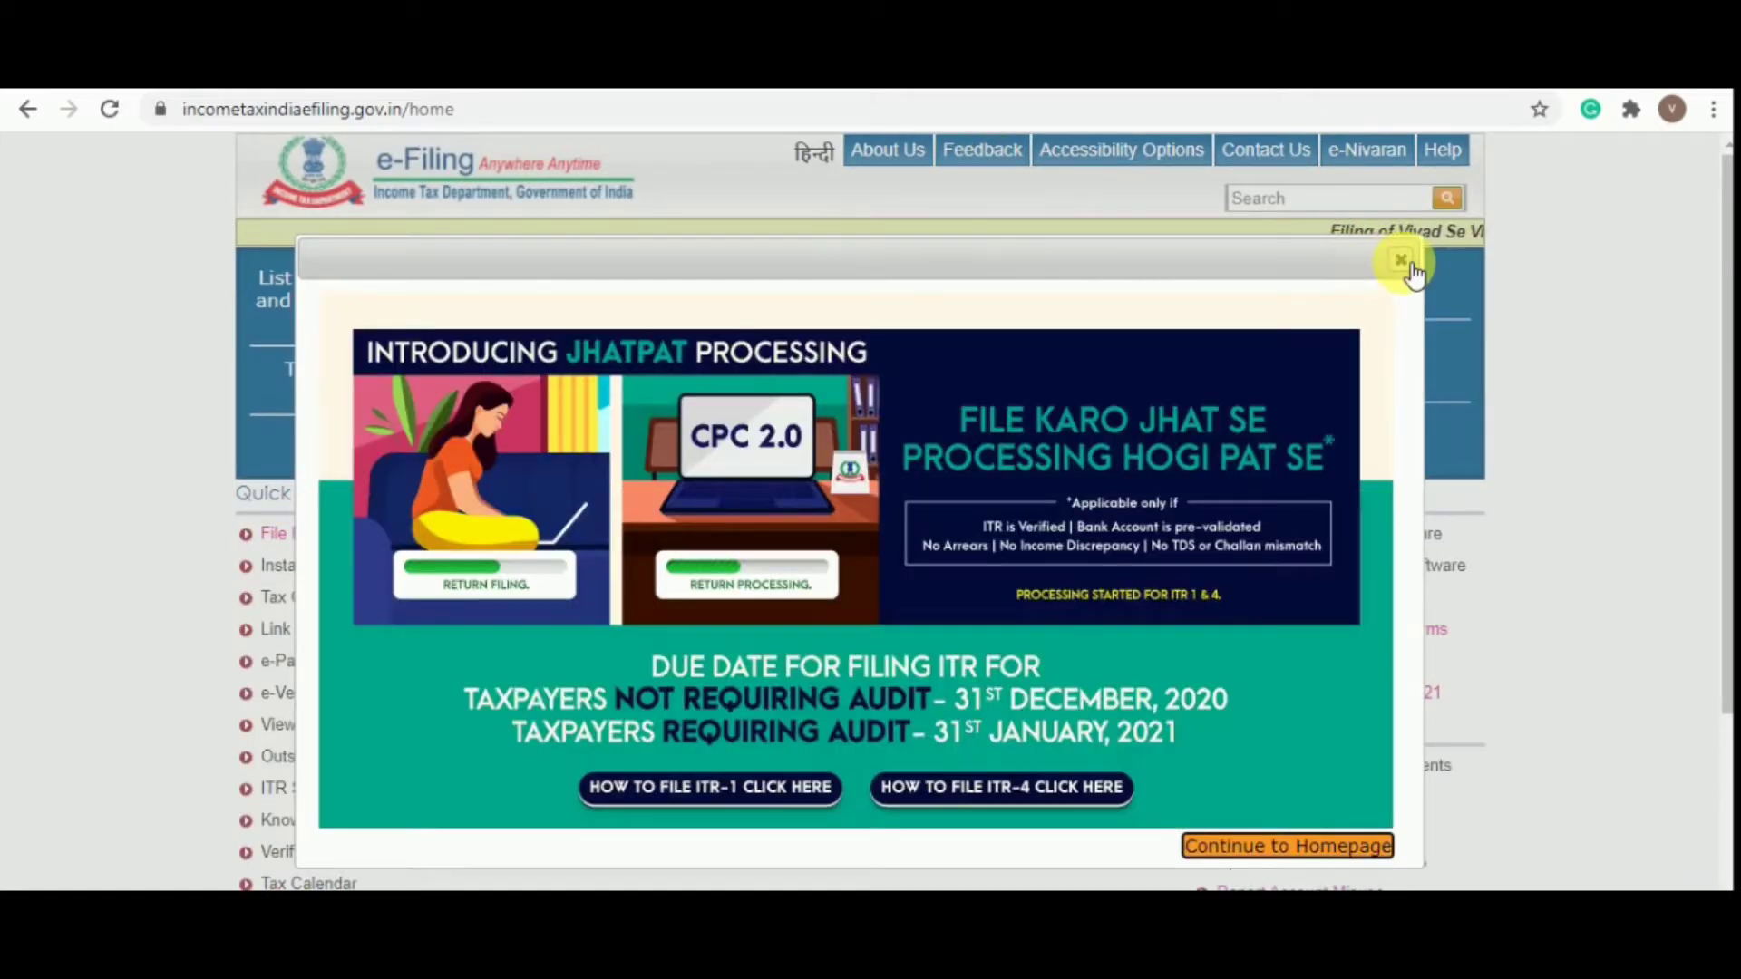
Dismiss the JHATPAT announcement and go to the Registered User login page
click(1406, 264)
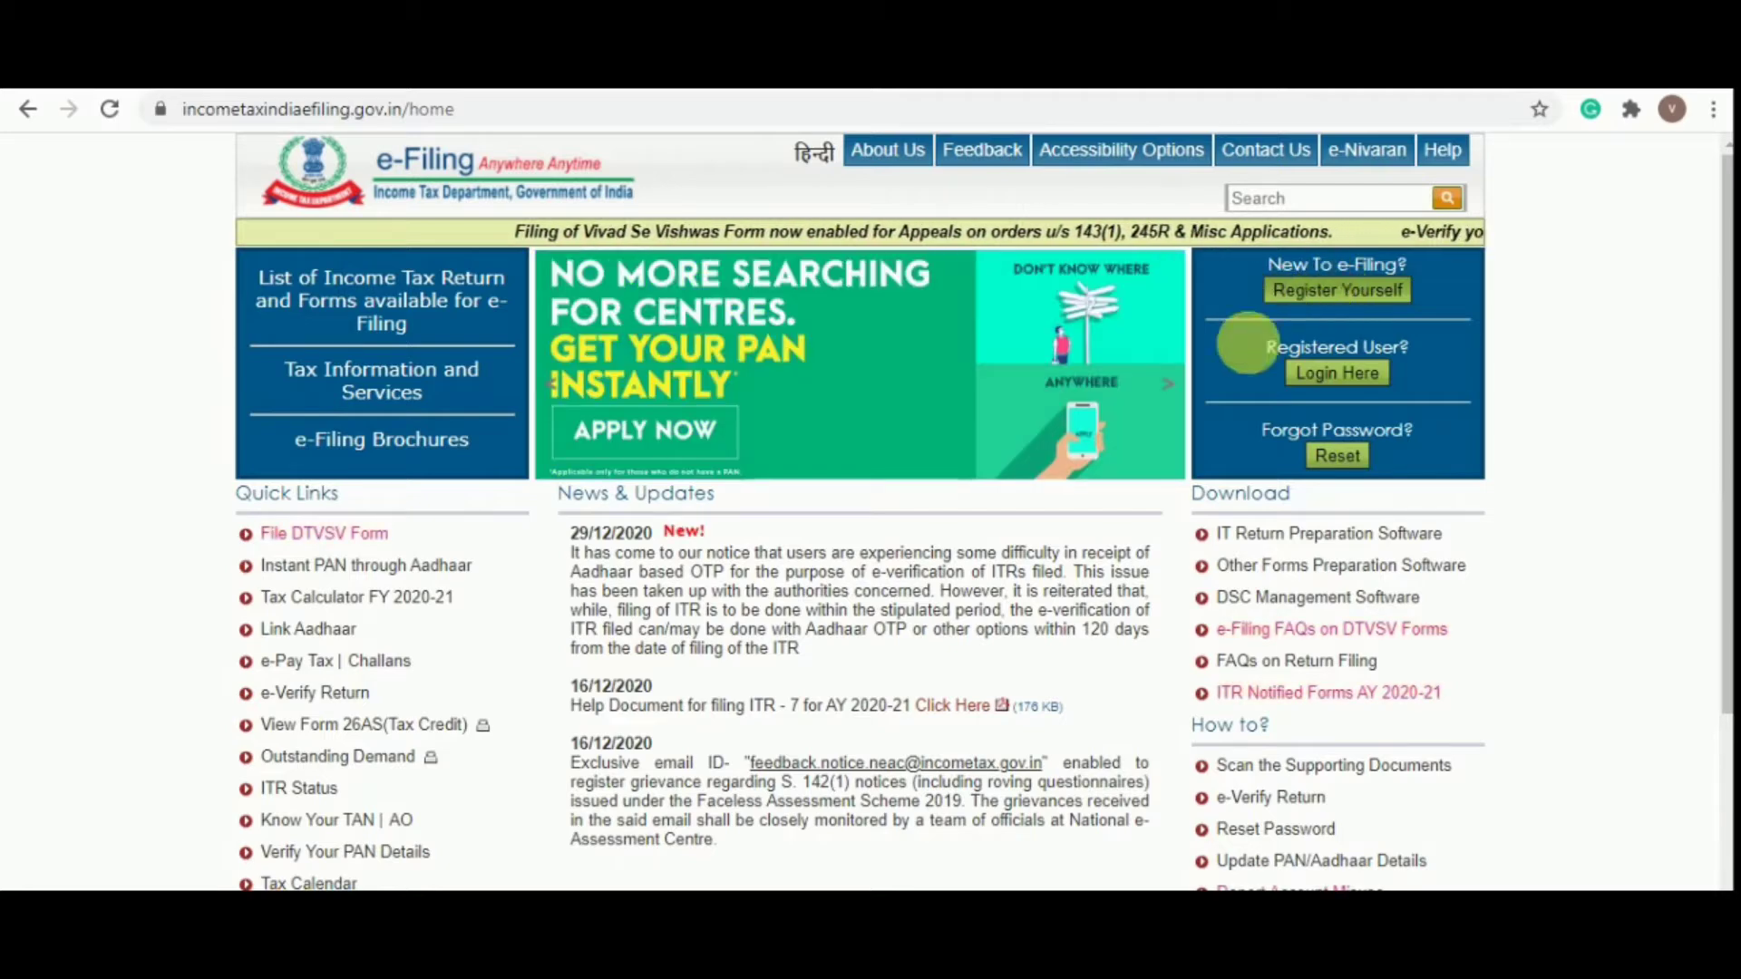
click(1348, 374)
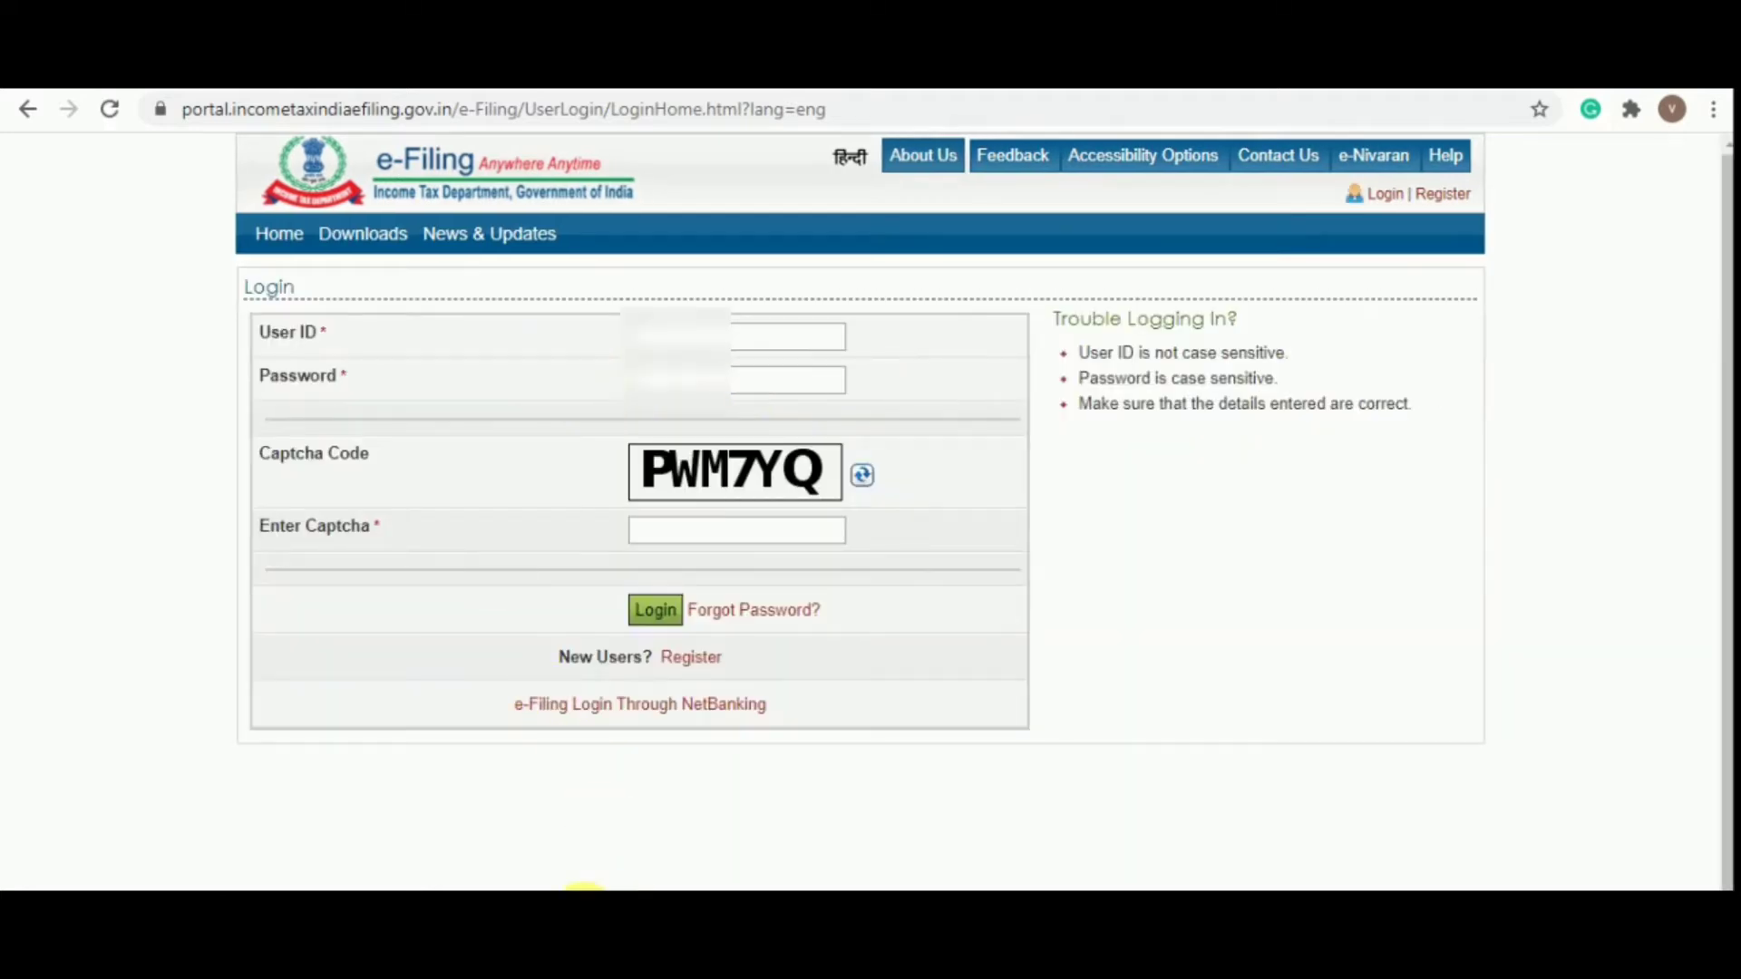
Log in with the saved user ID, the account password and the displayed captcha
click(768, 350)
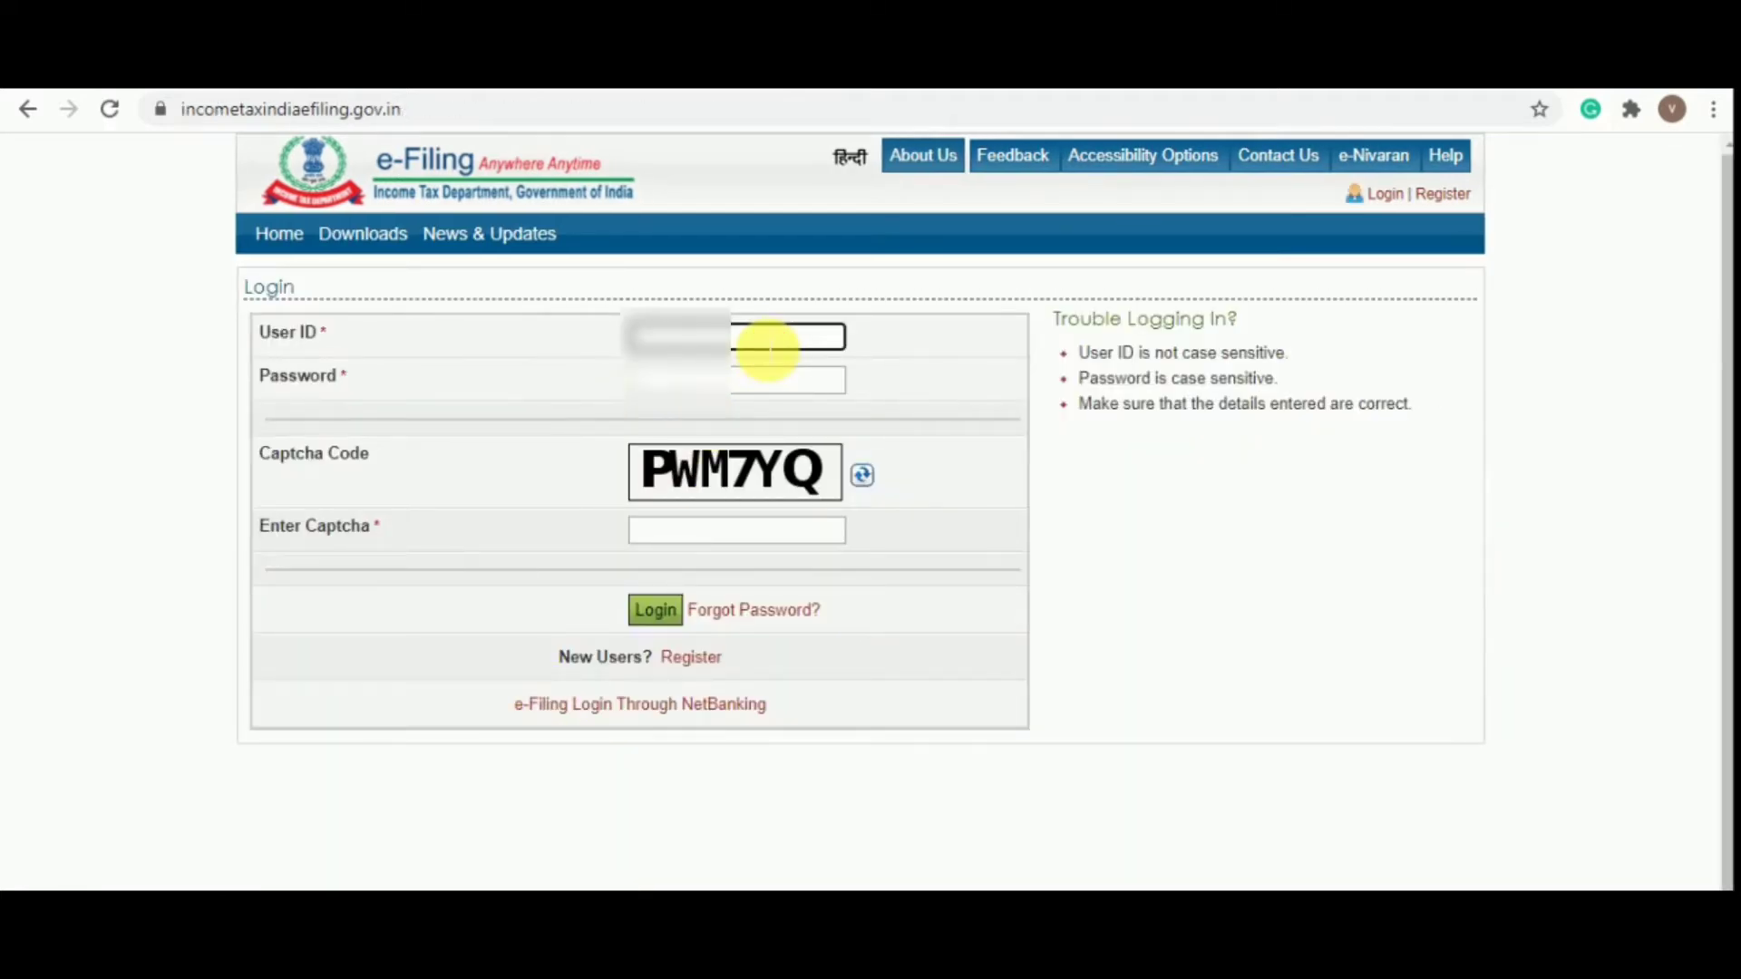
key(ctrl+v)
click(727, 394)
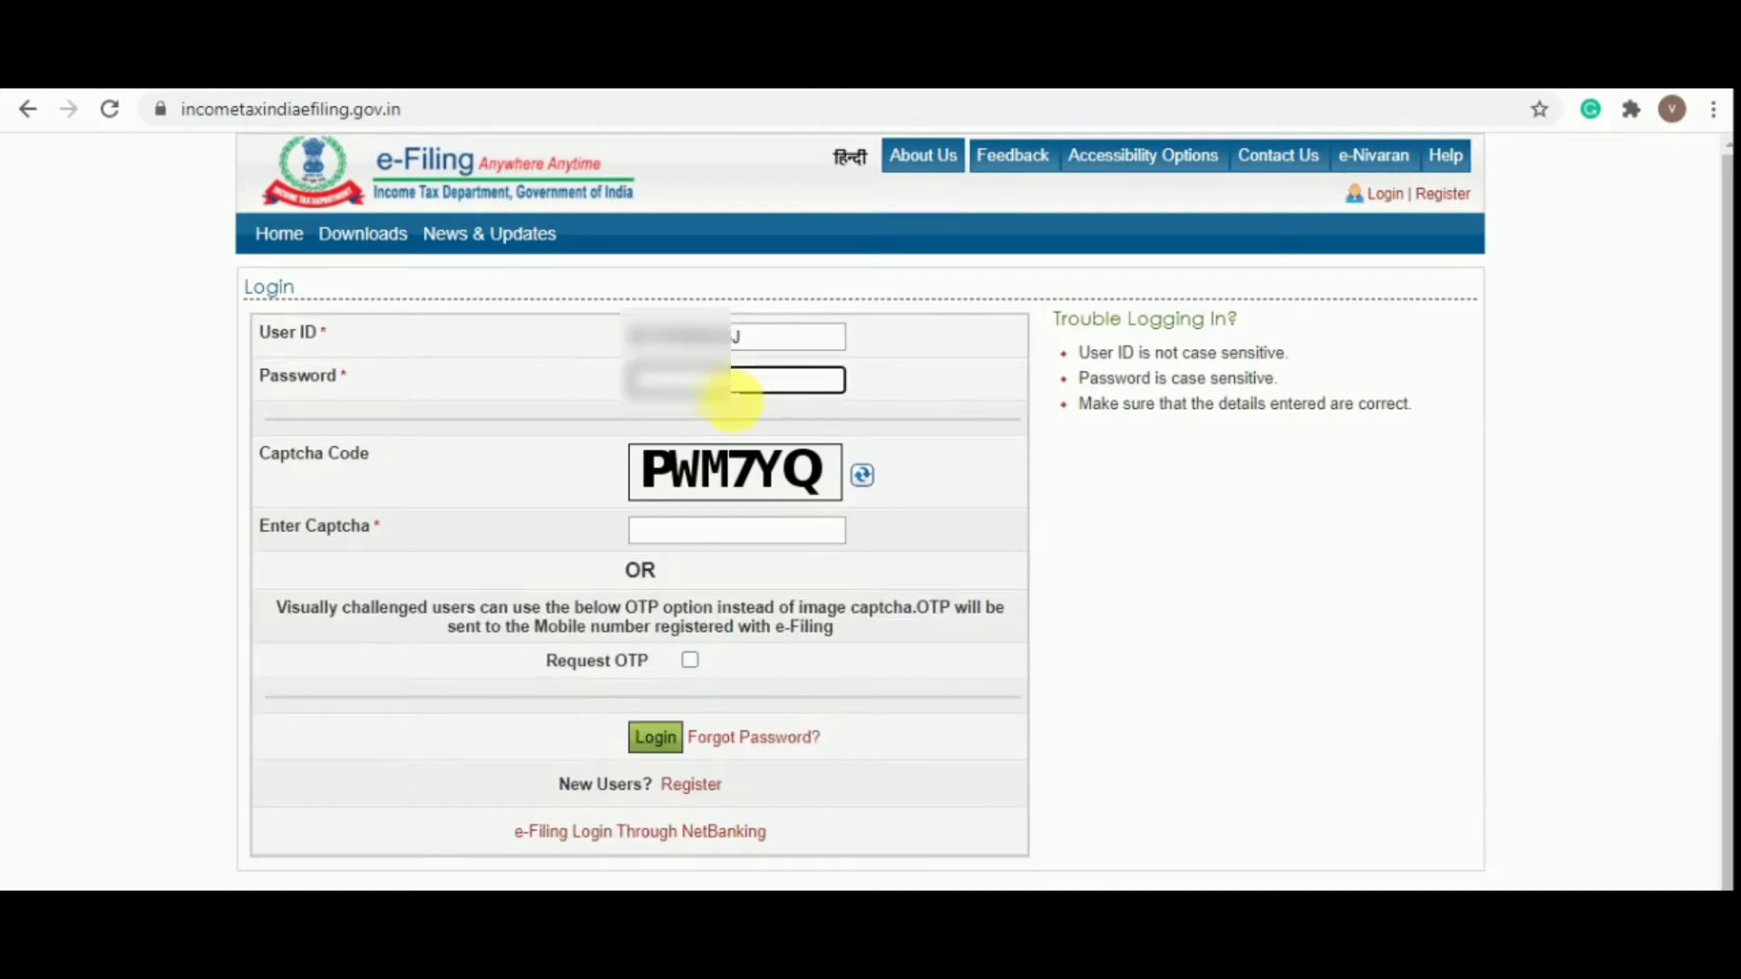
text(************)
key(Tab)
key(Tab)
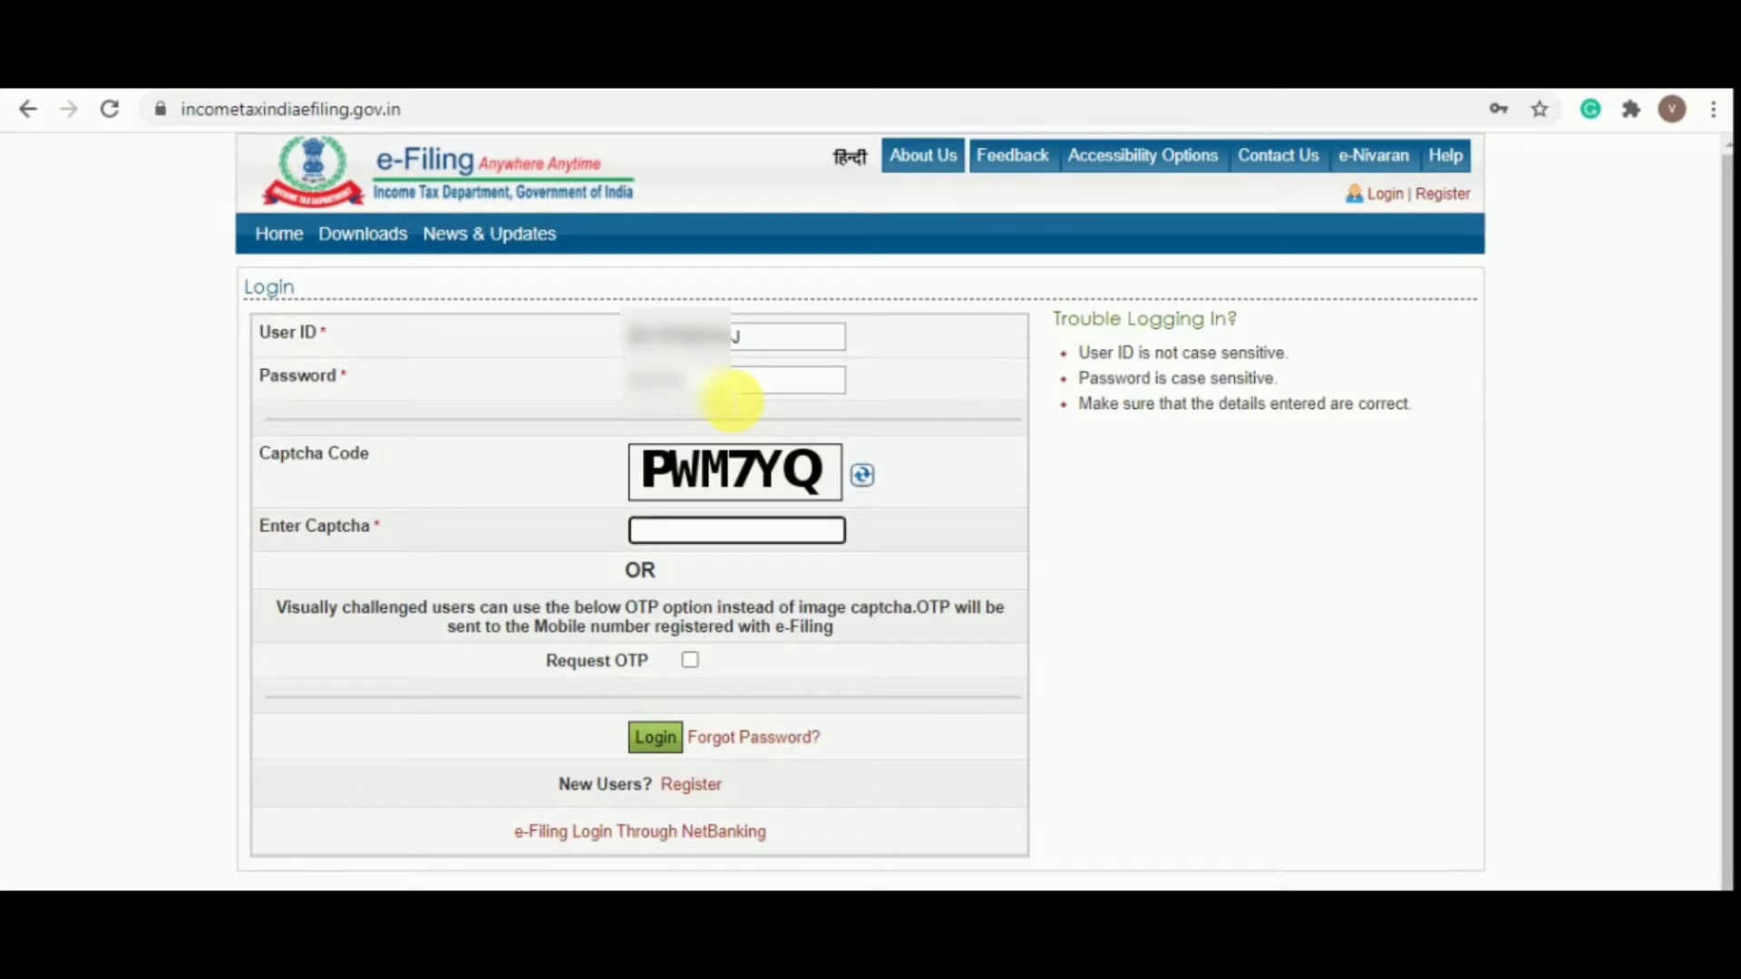
text(pw)
key(BackSpace)
key(BackSpace)
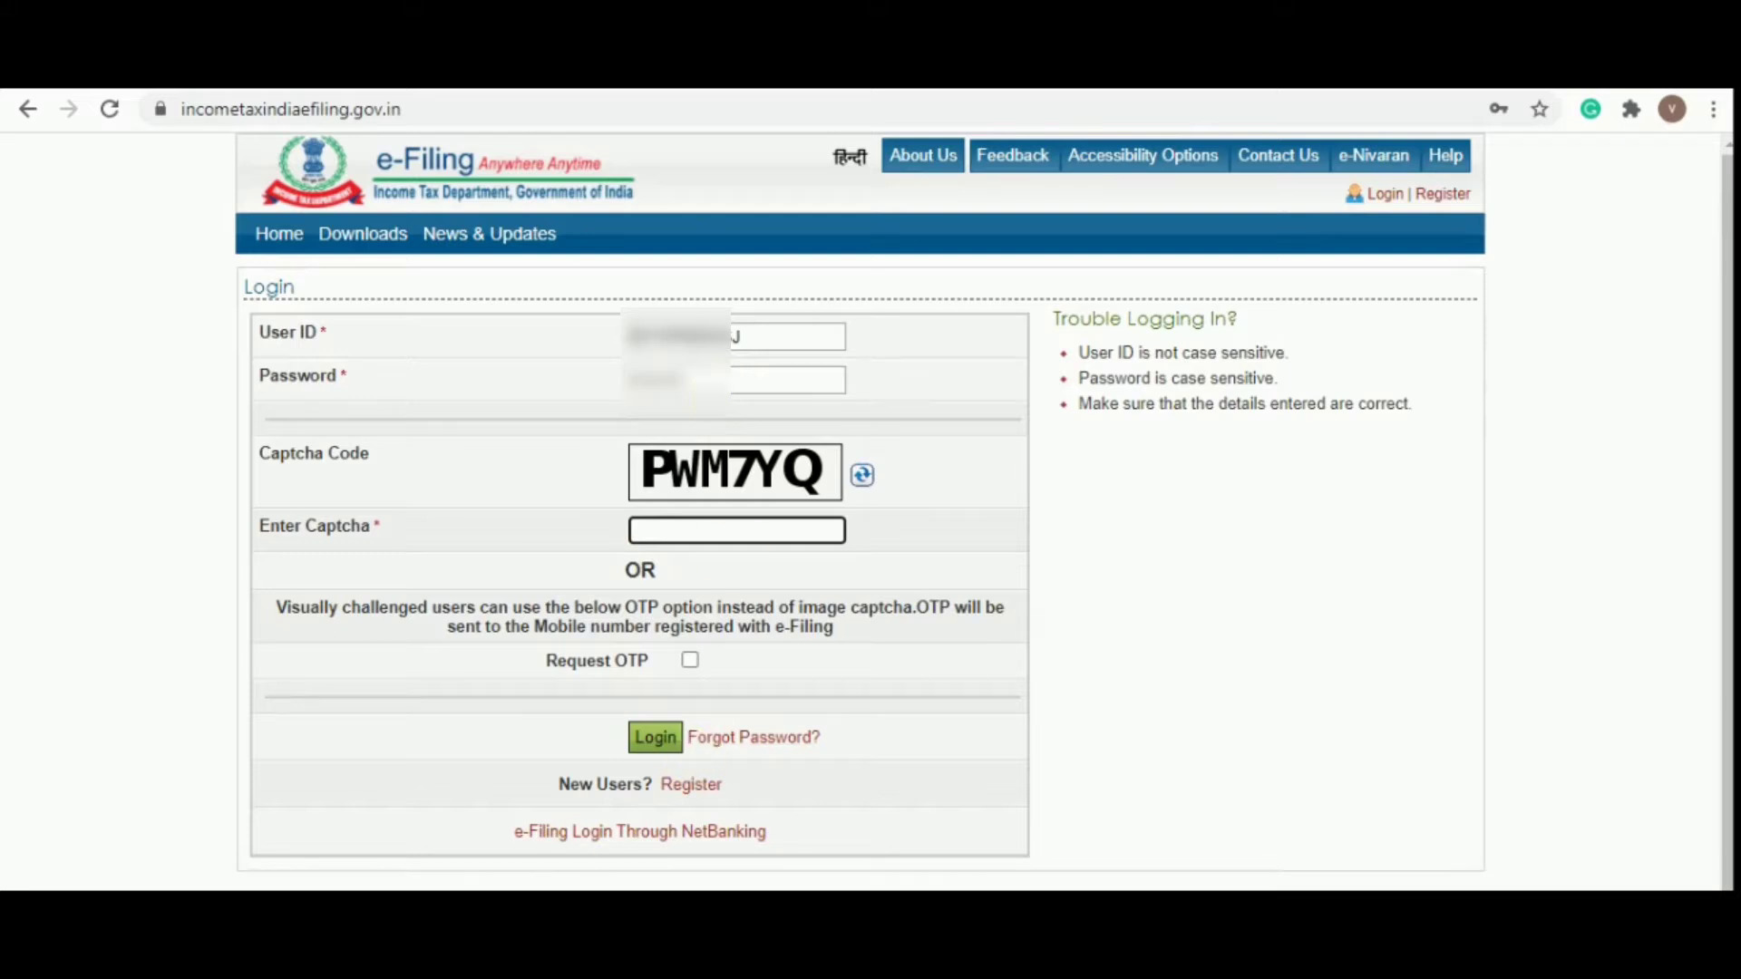
text(PWM7YQ)
click(656, 734)
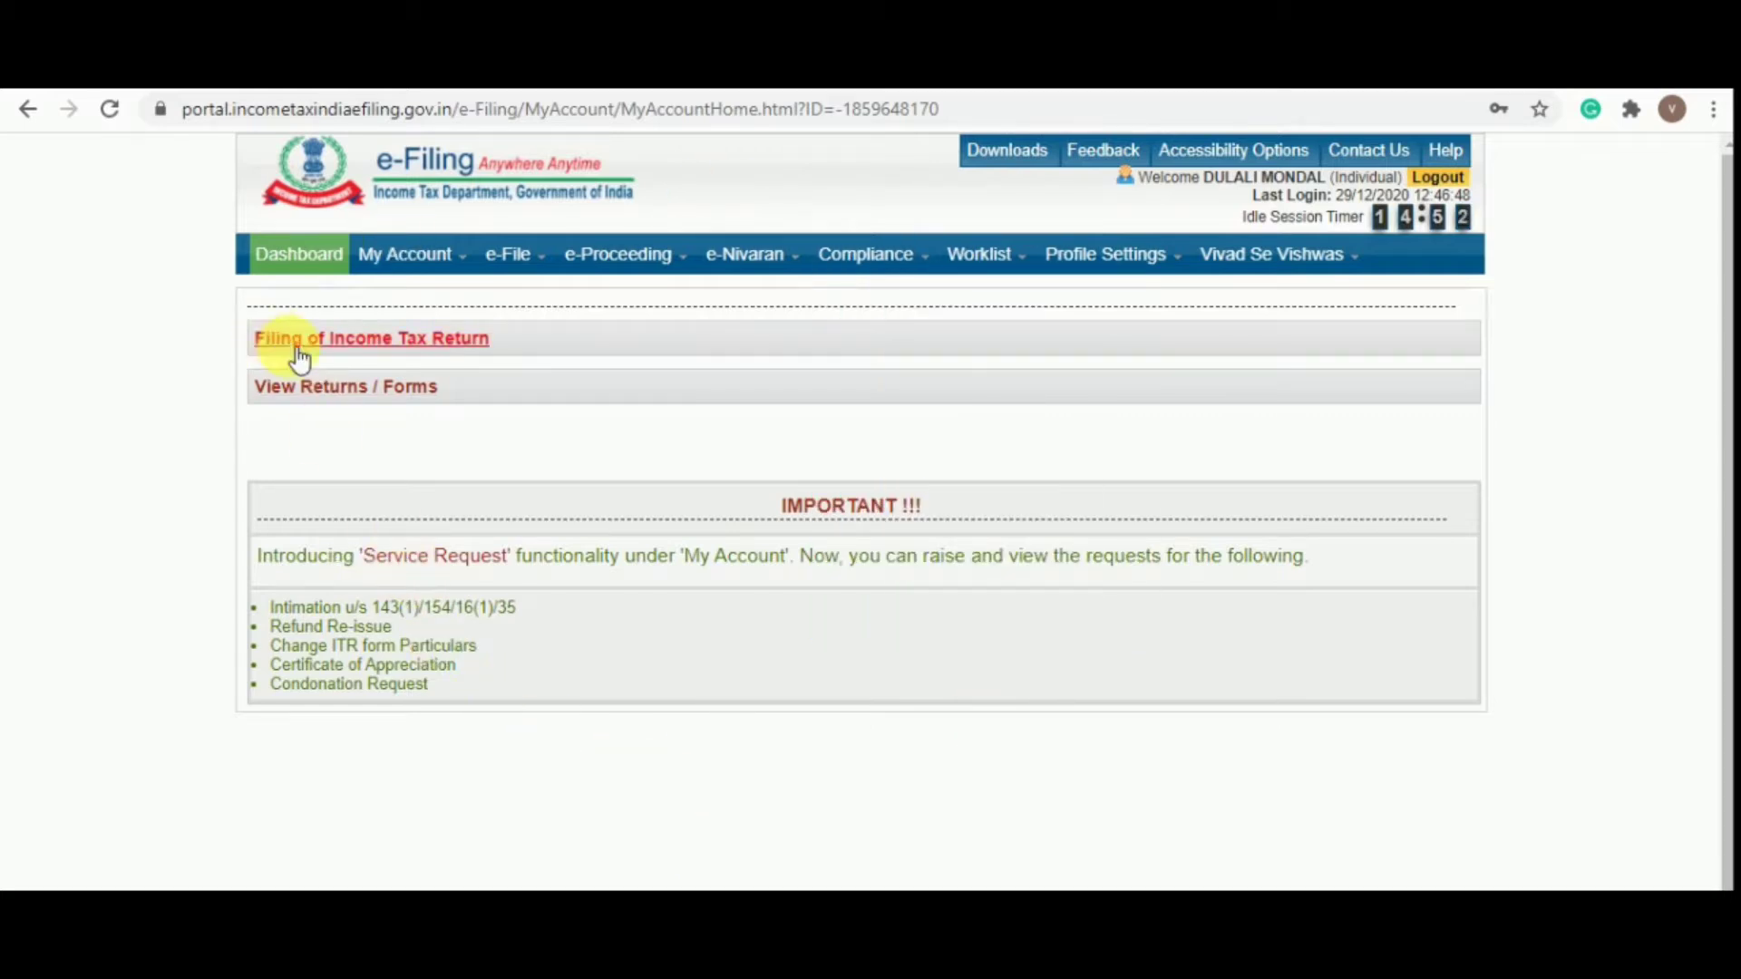
Begin Filing of Income Tax Return with assessment year 2020-21 and form ITR-4
click(351, 344)
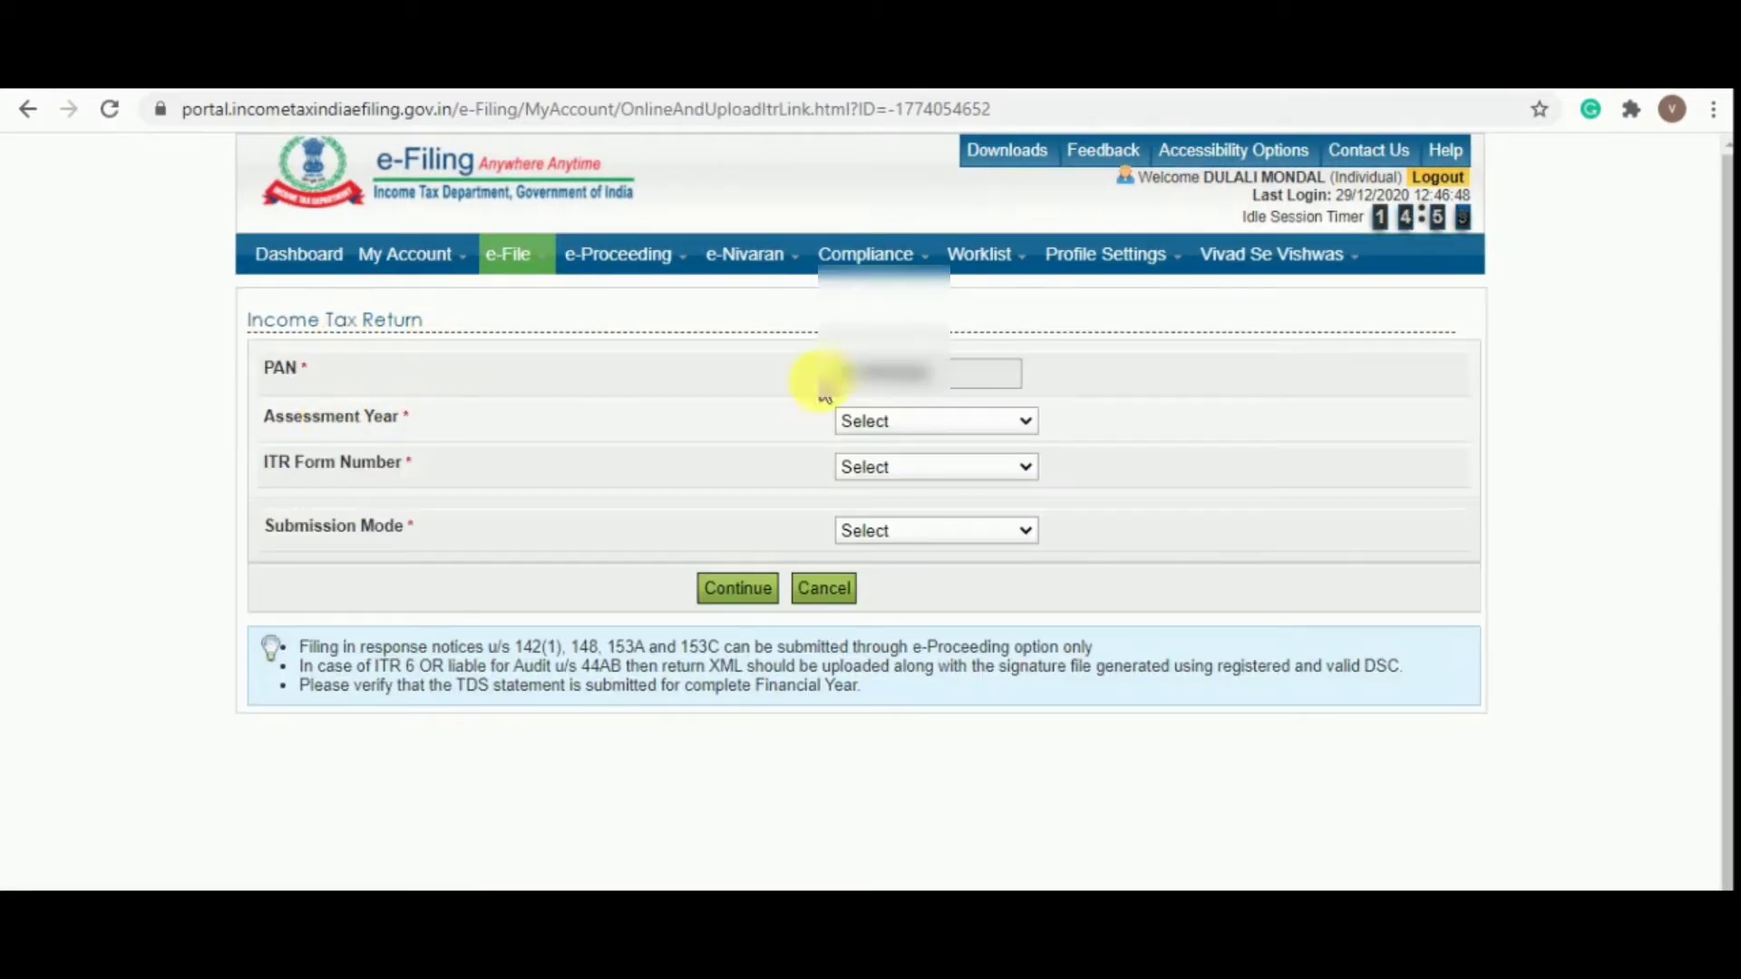
click(983, 422)
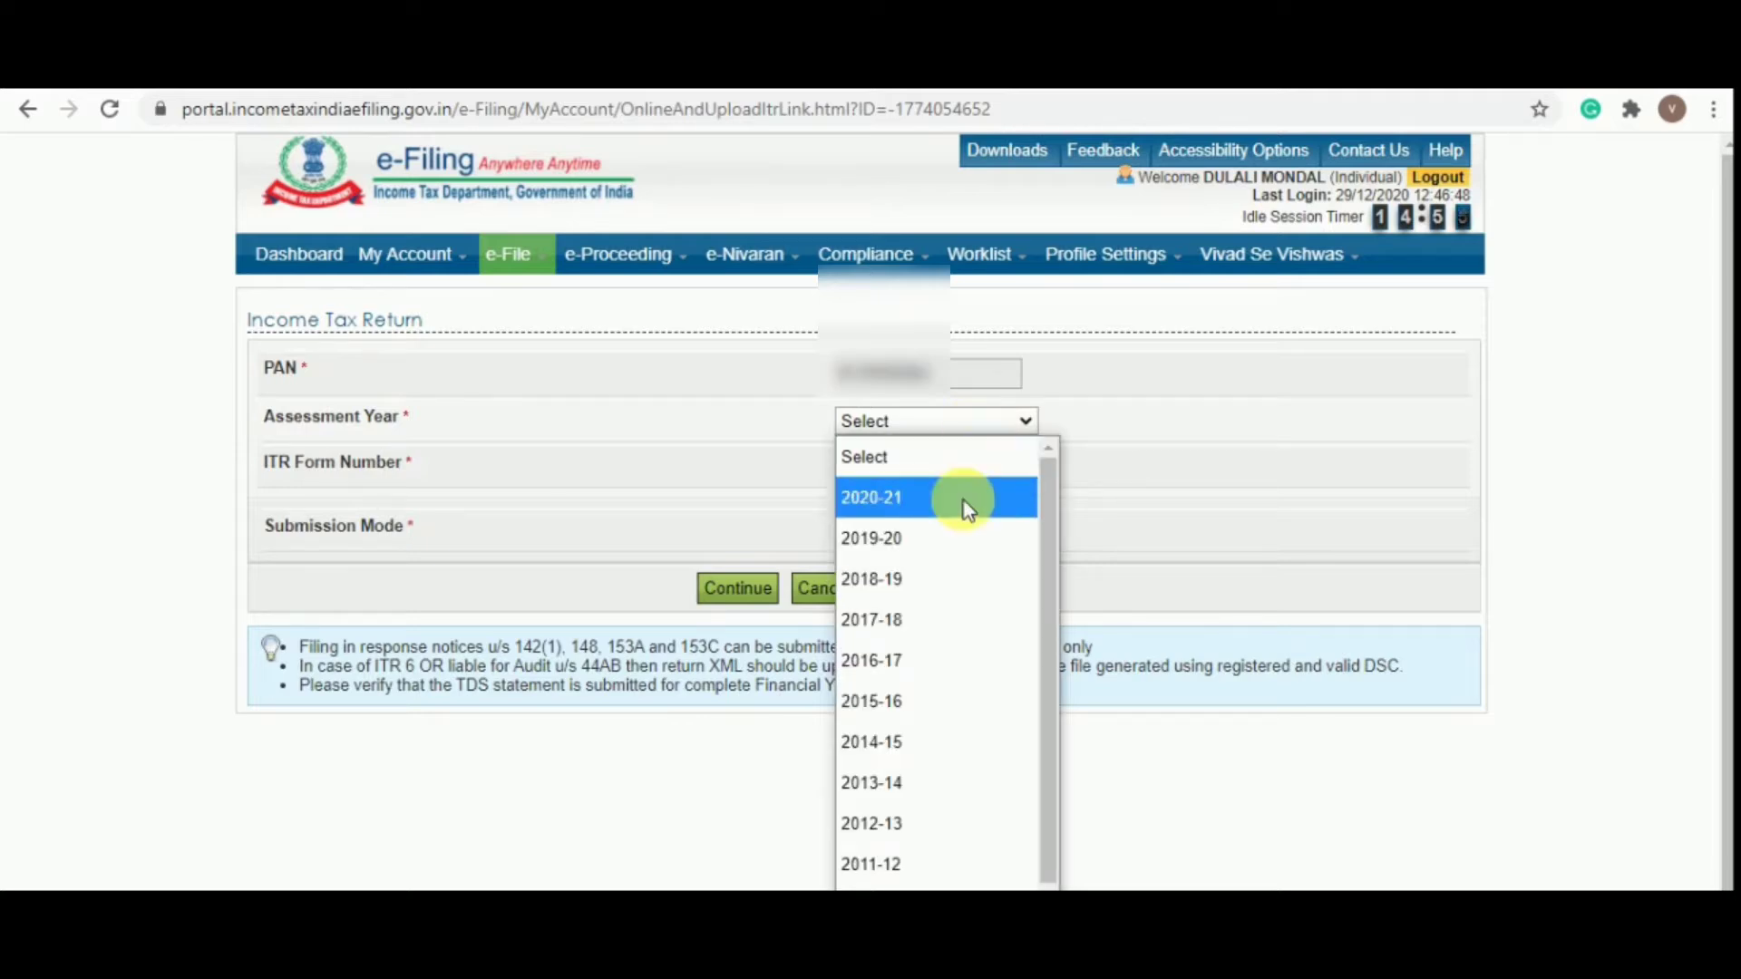
click(907, 496)
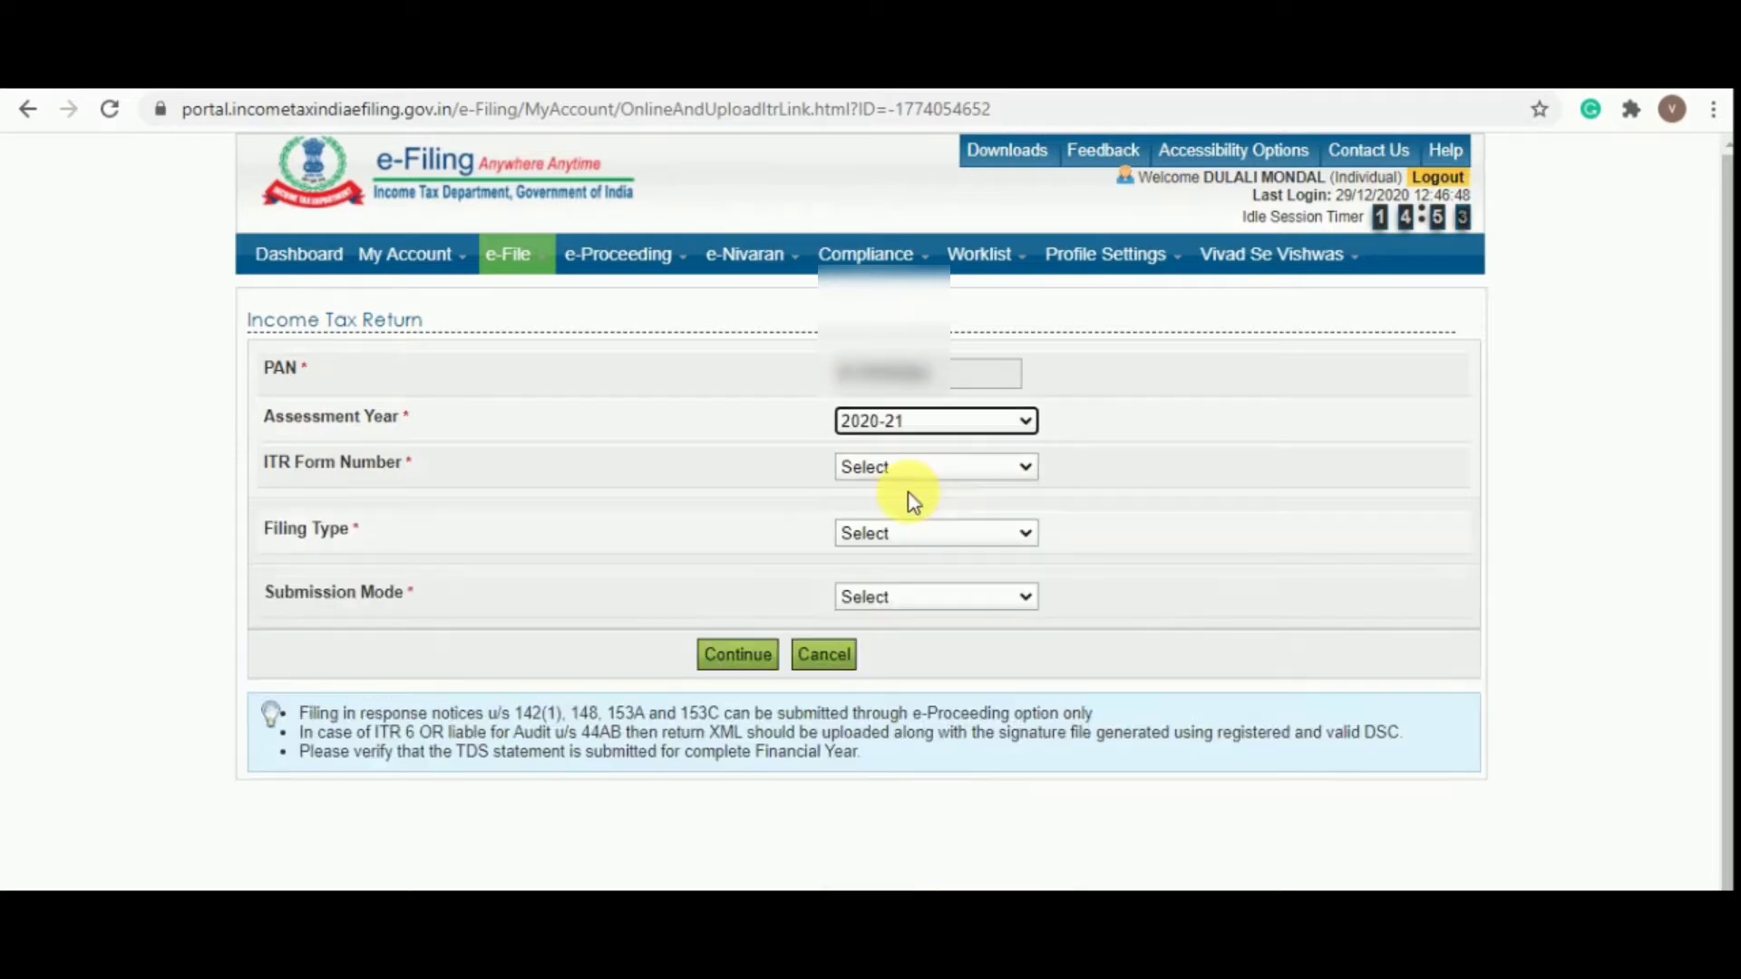
click(927, 466)
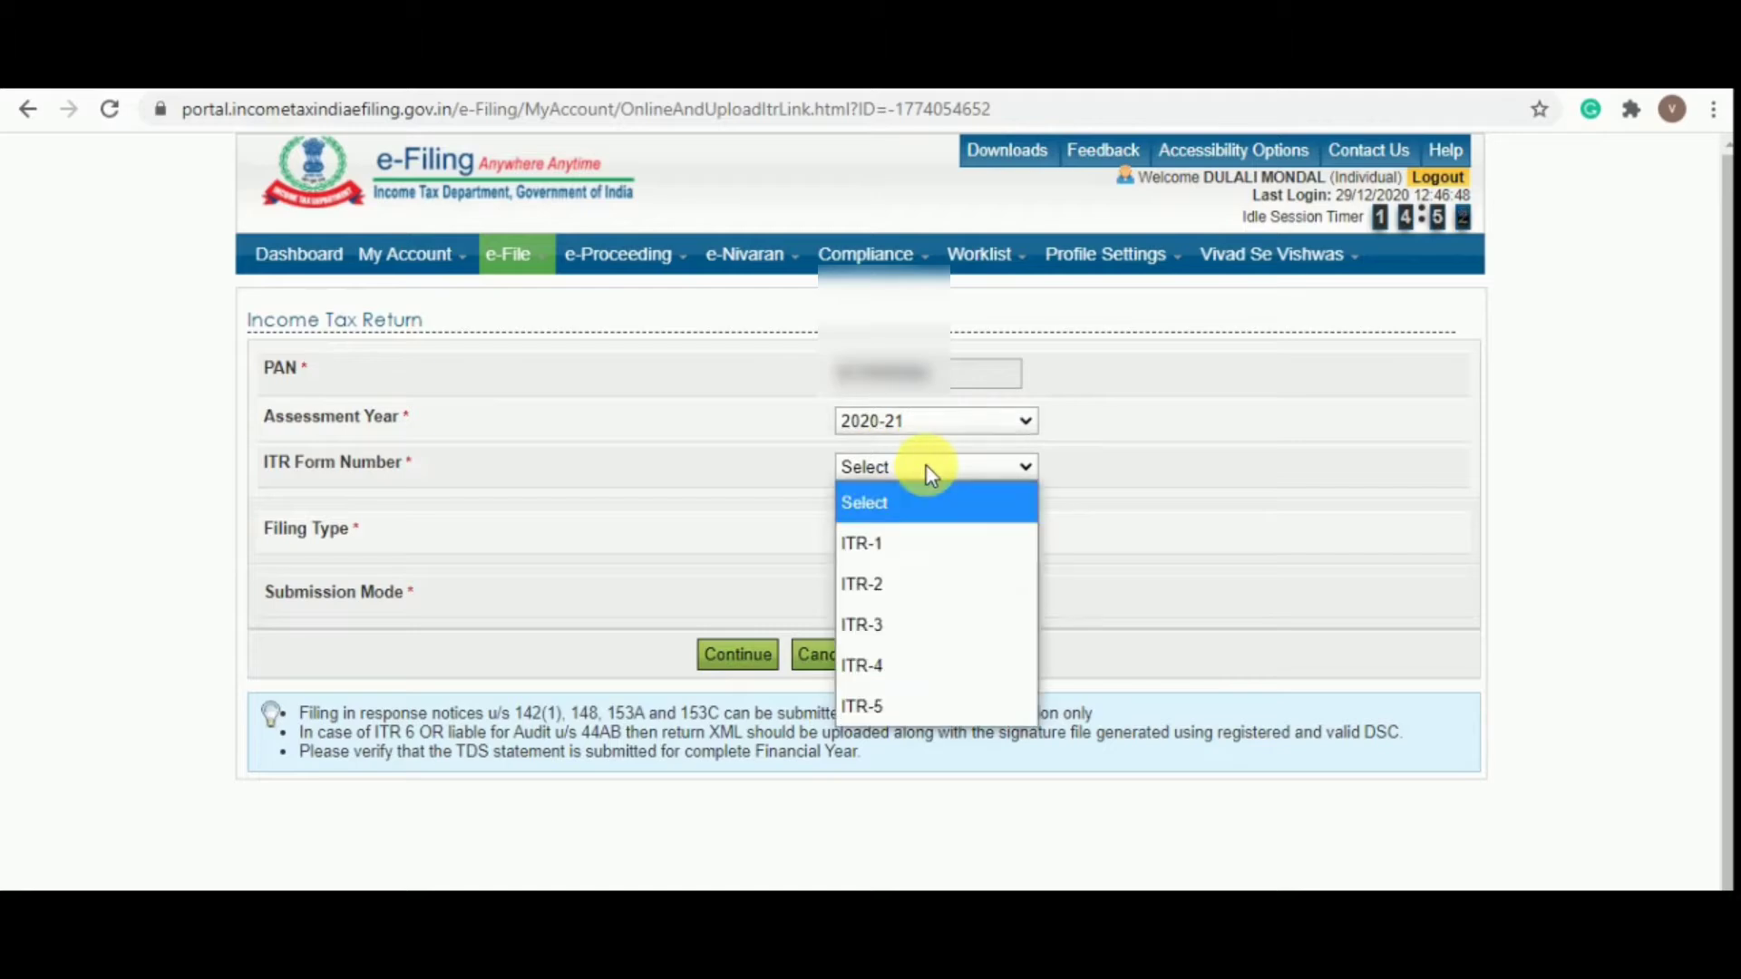
click(933, 665)
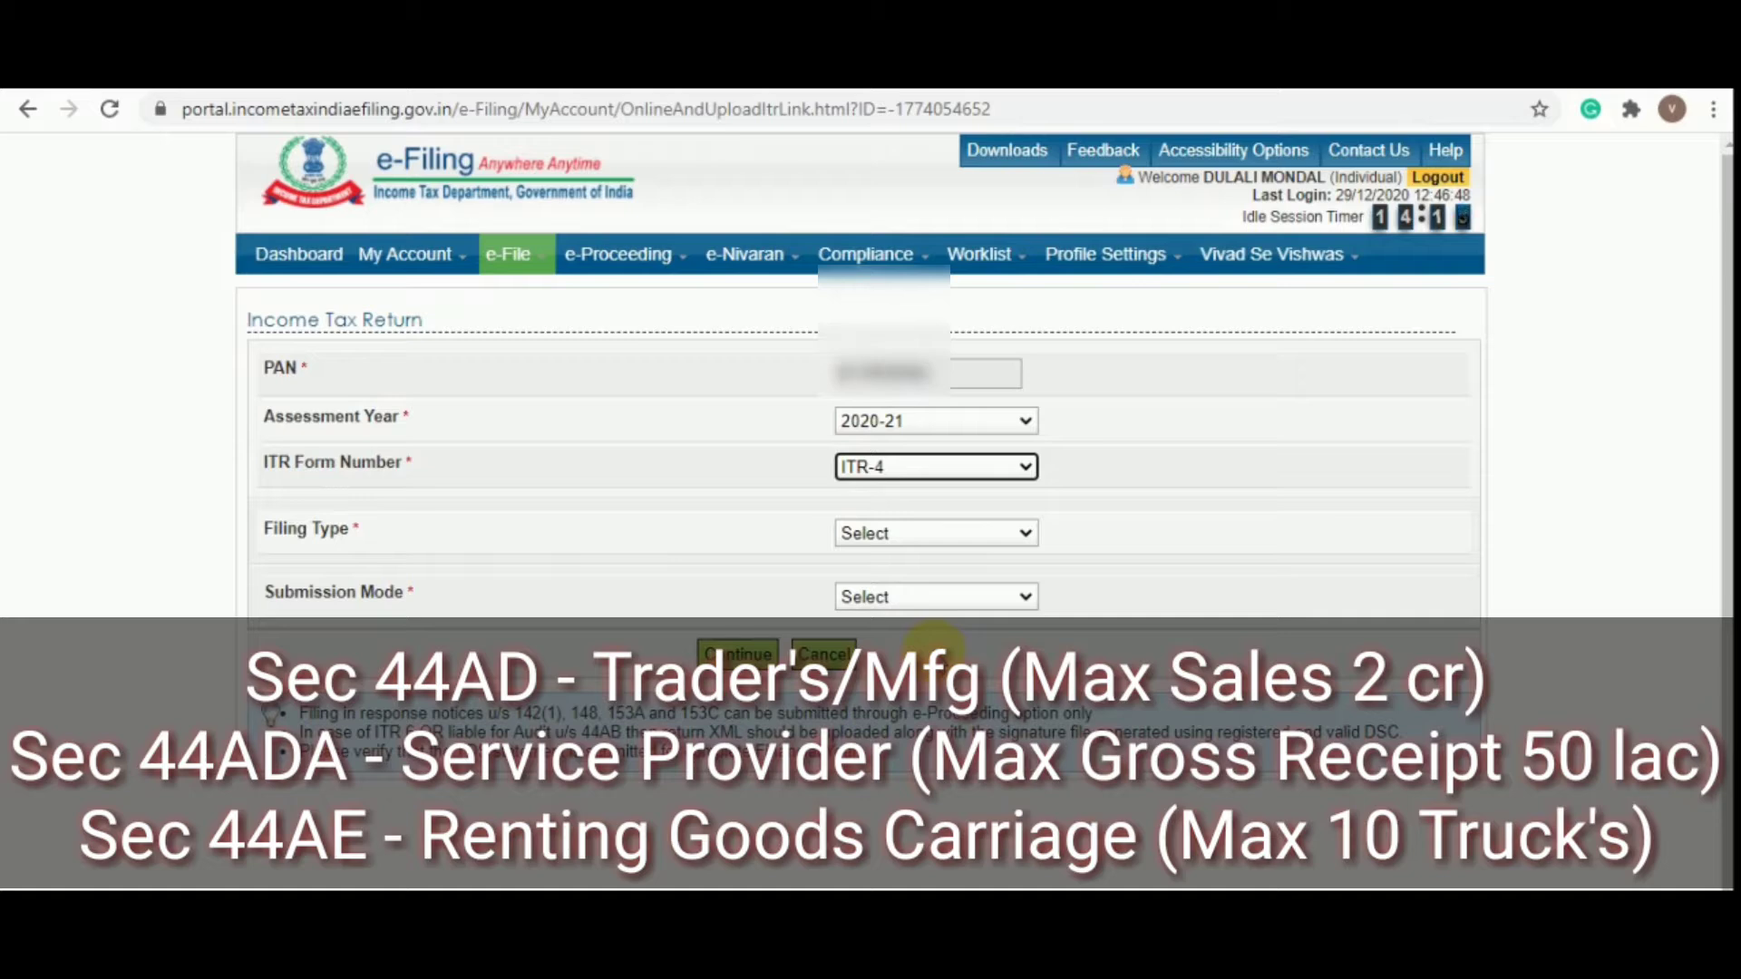
Set filing type to Original/Revised Return and submission mode to Prepare and Submit Online
click(934, 533)
click(915, 606)
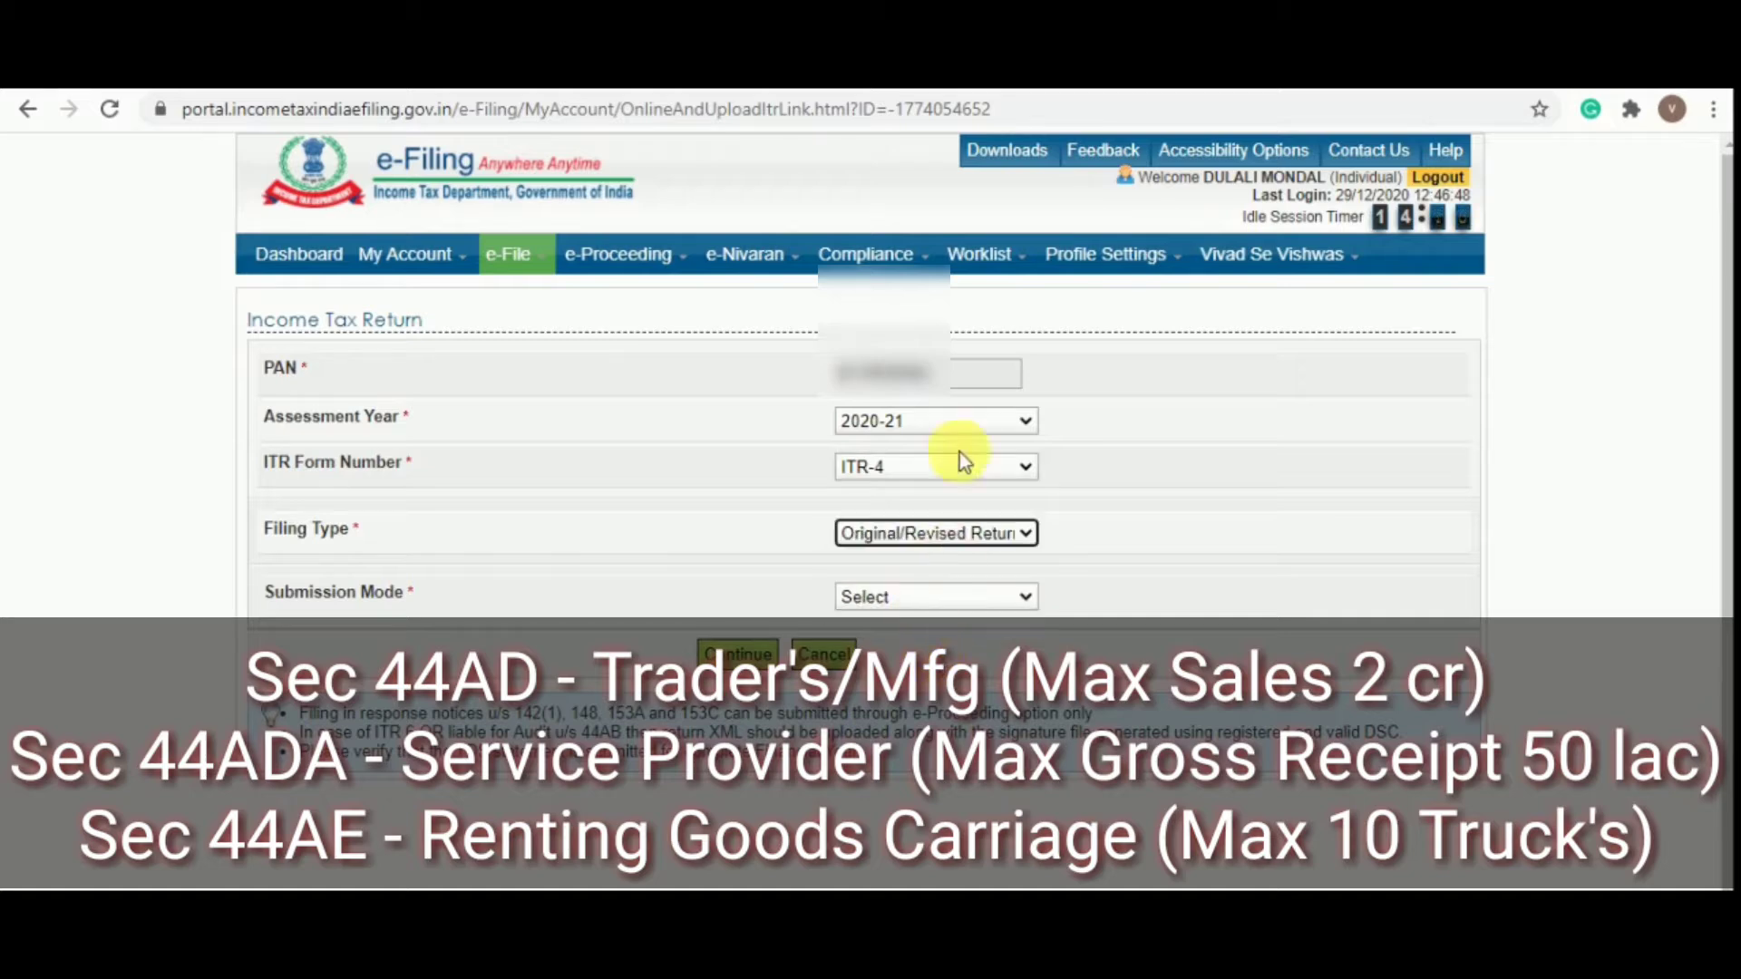
click(911, 596)
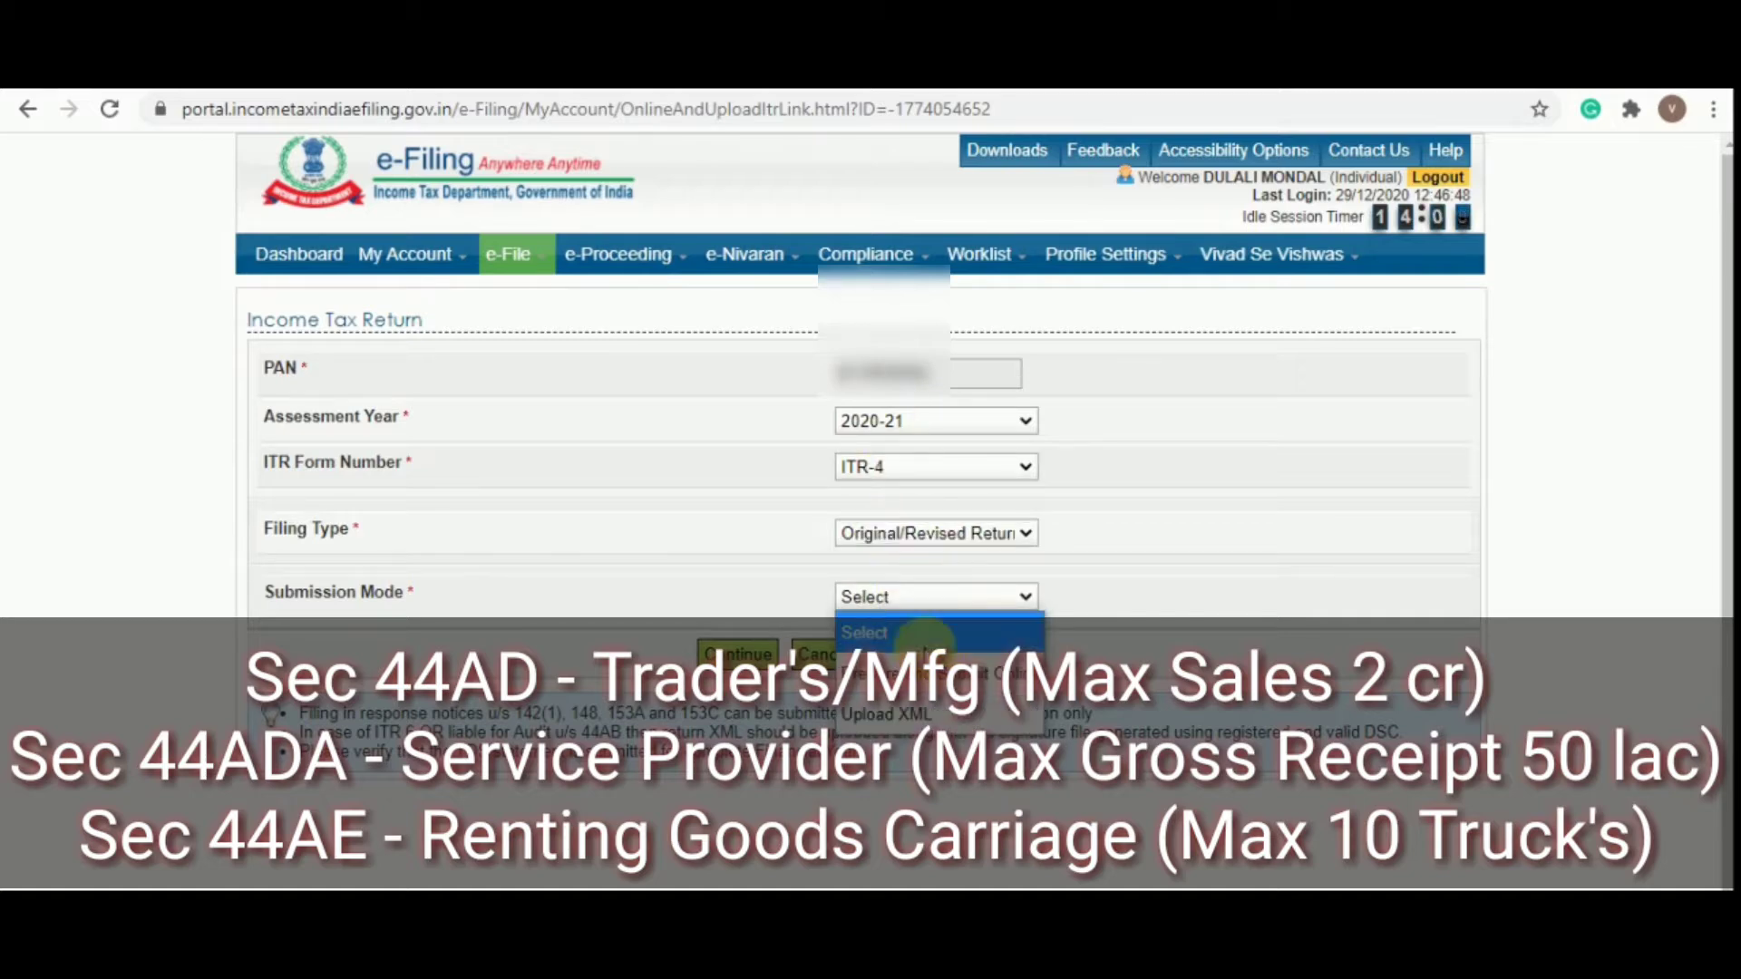
click(893, 667)
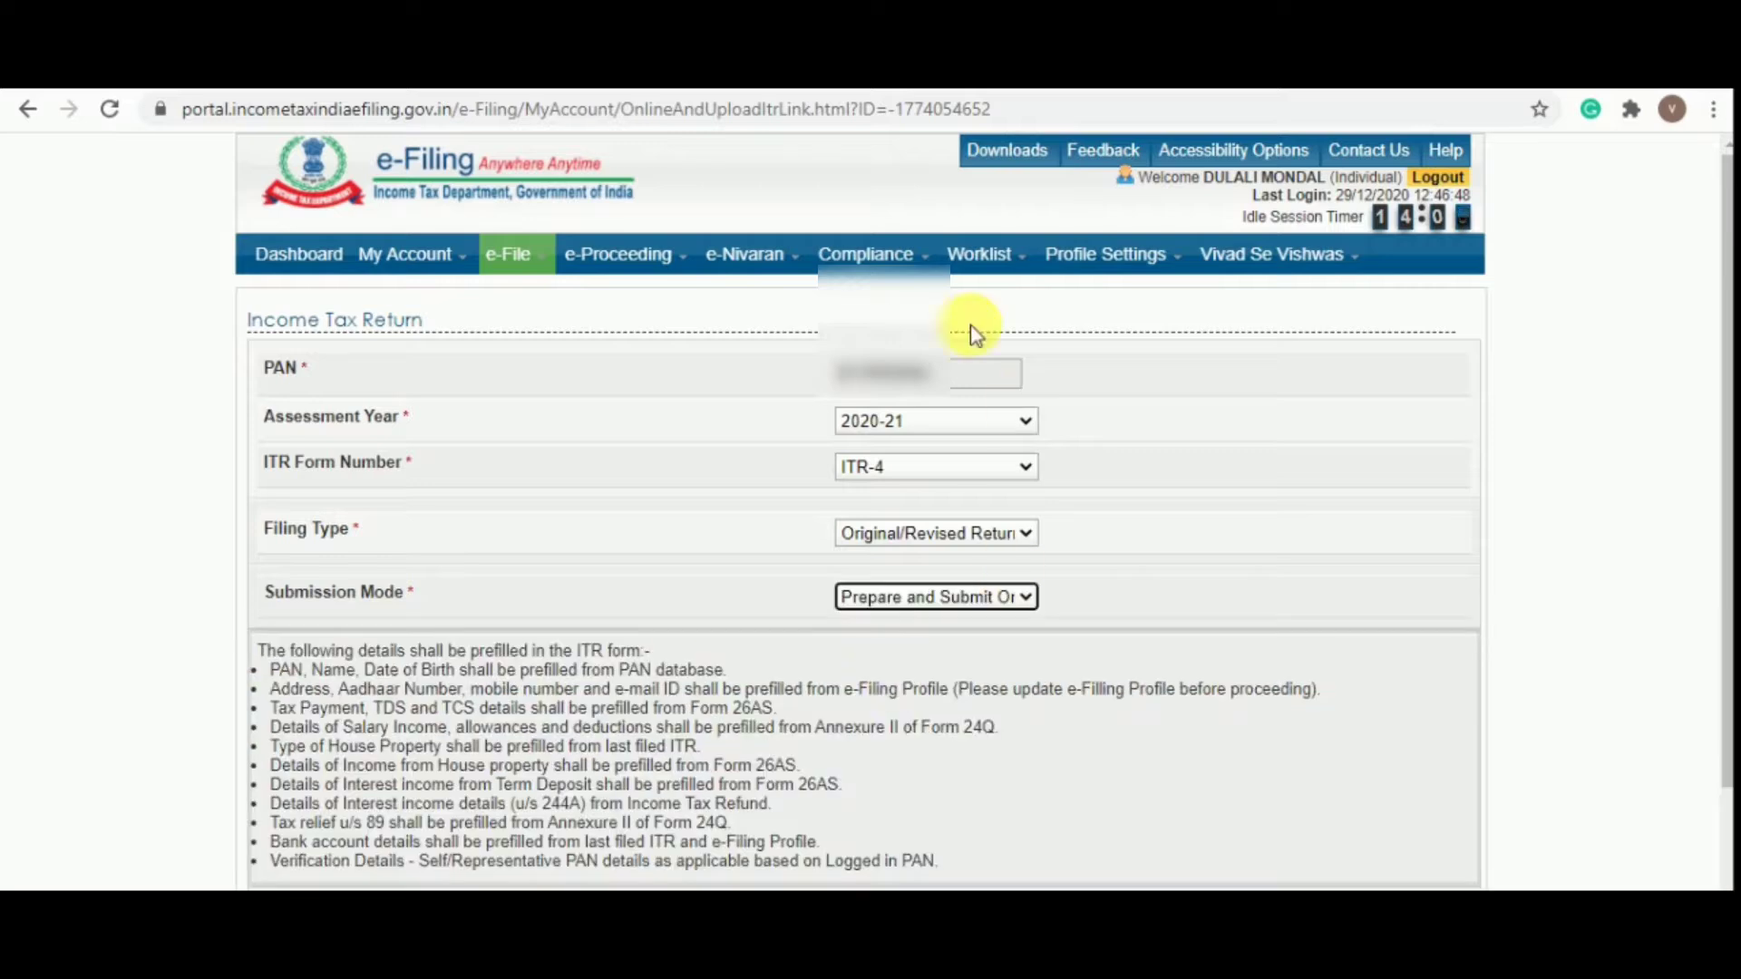
Continue, consent to checking the prefilled data, and open the ITR-4 Sugam form
scroll(988, 571, down, 2)
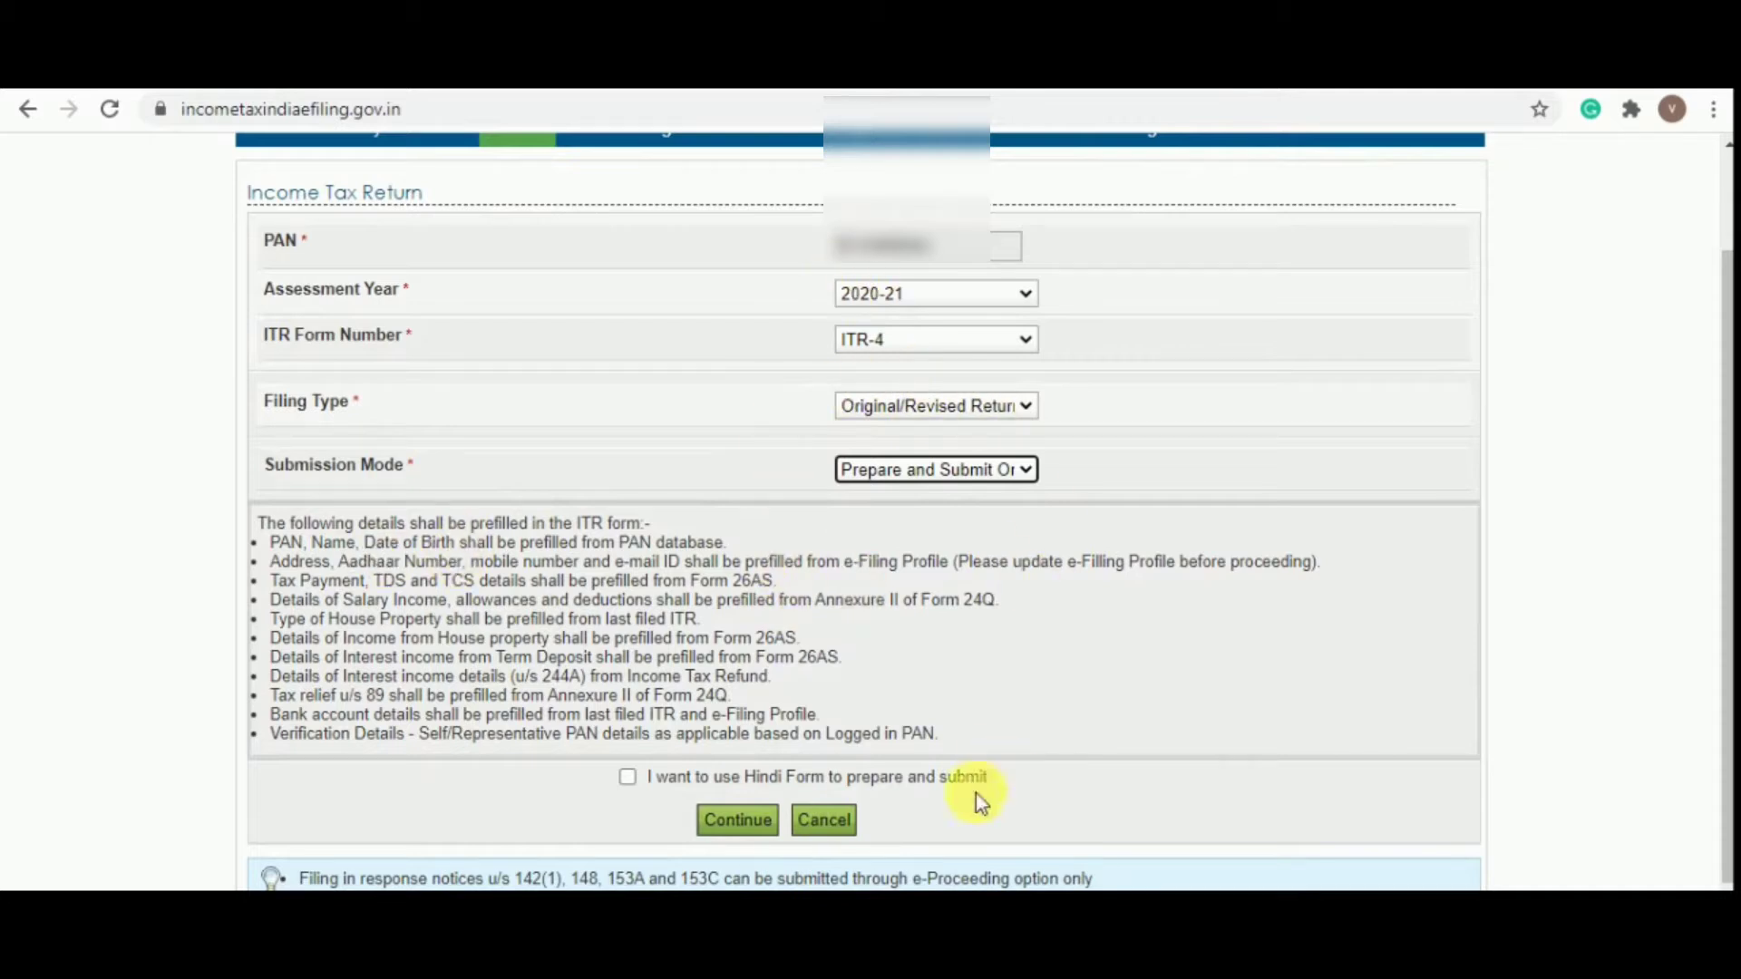
click(735, 823)
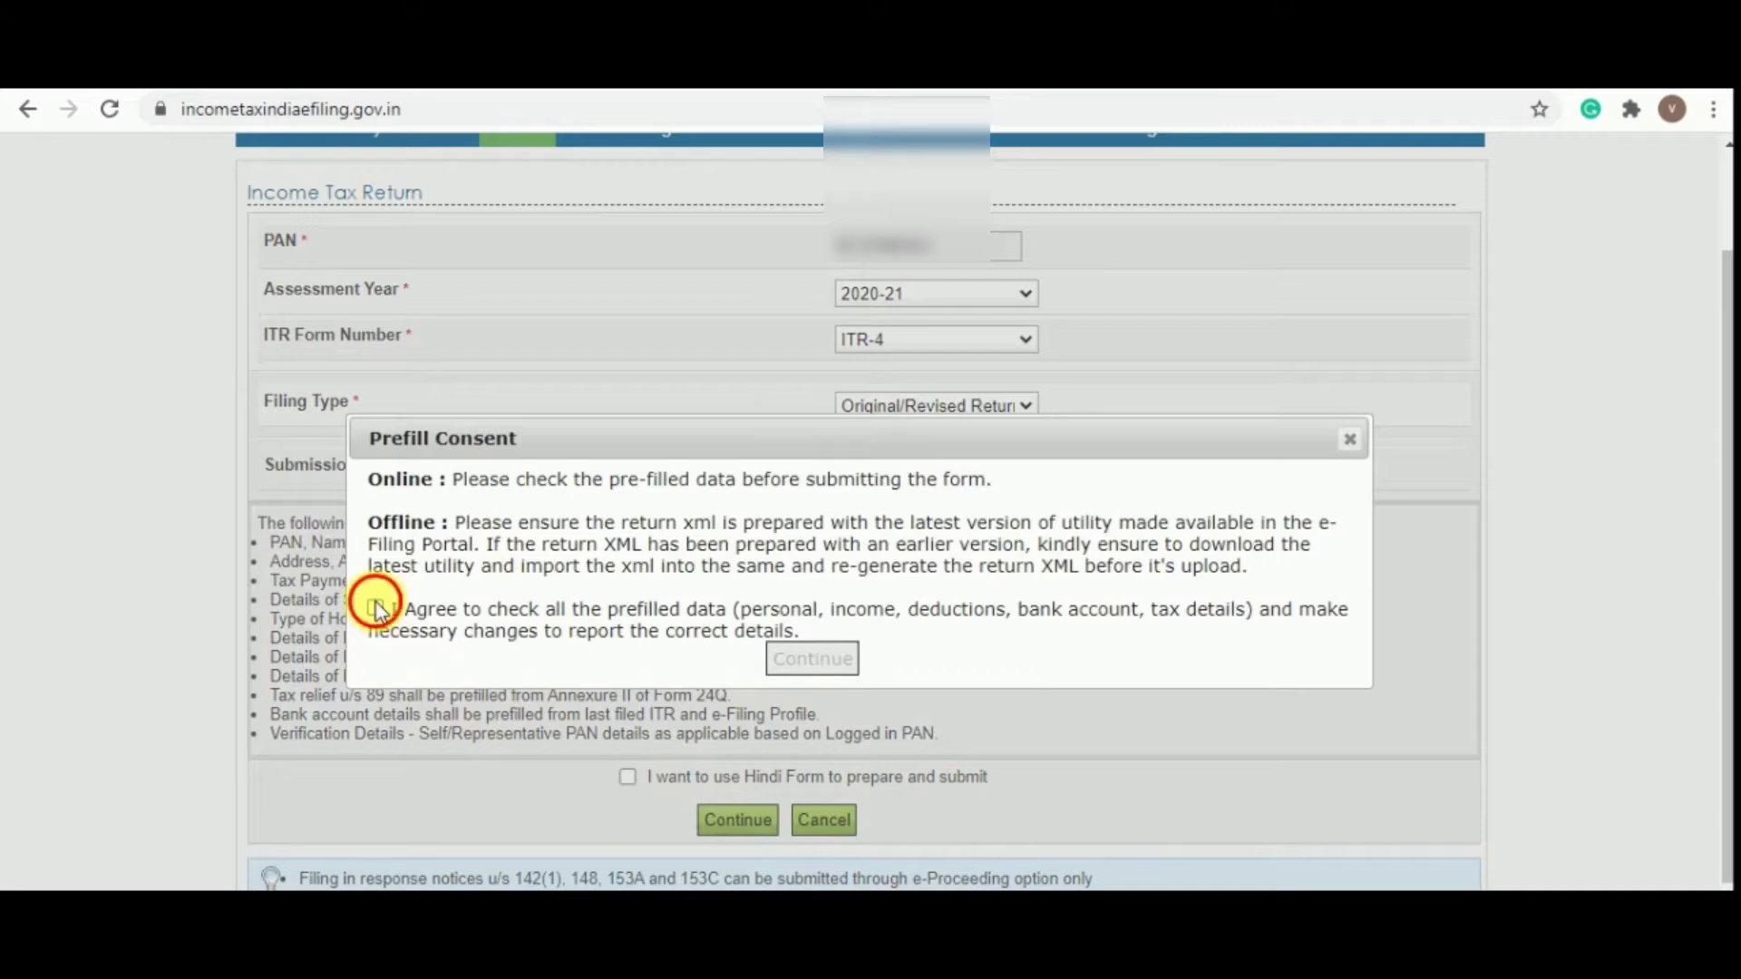
click(375, 607)
click(812, 658)
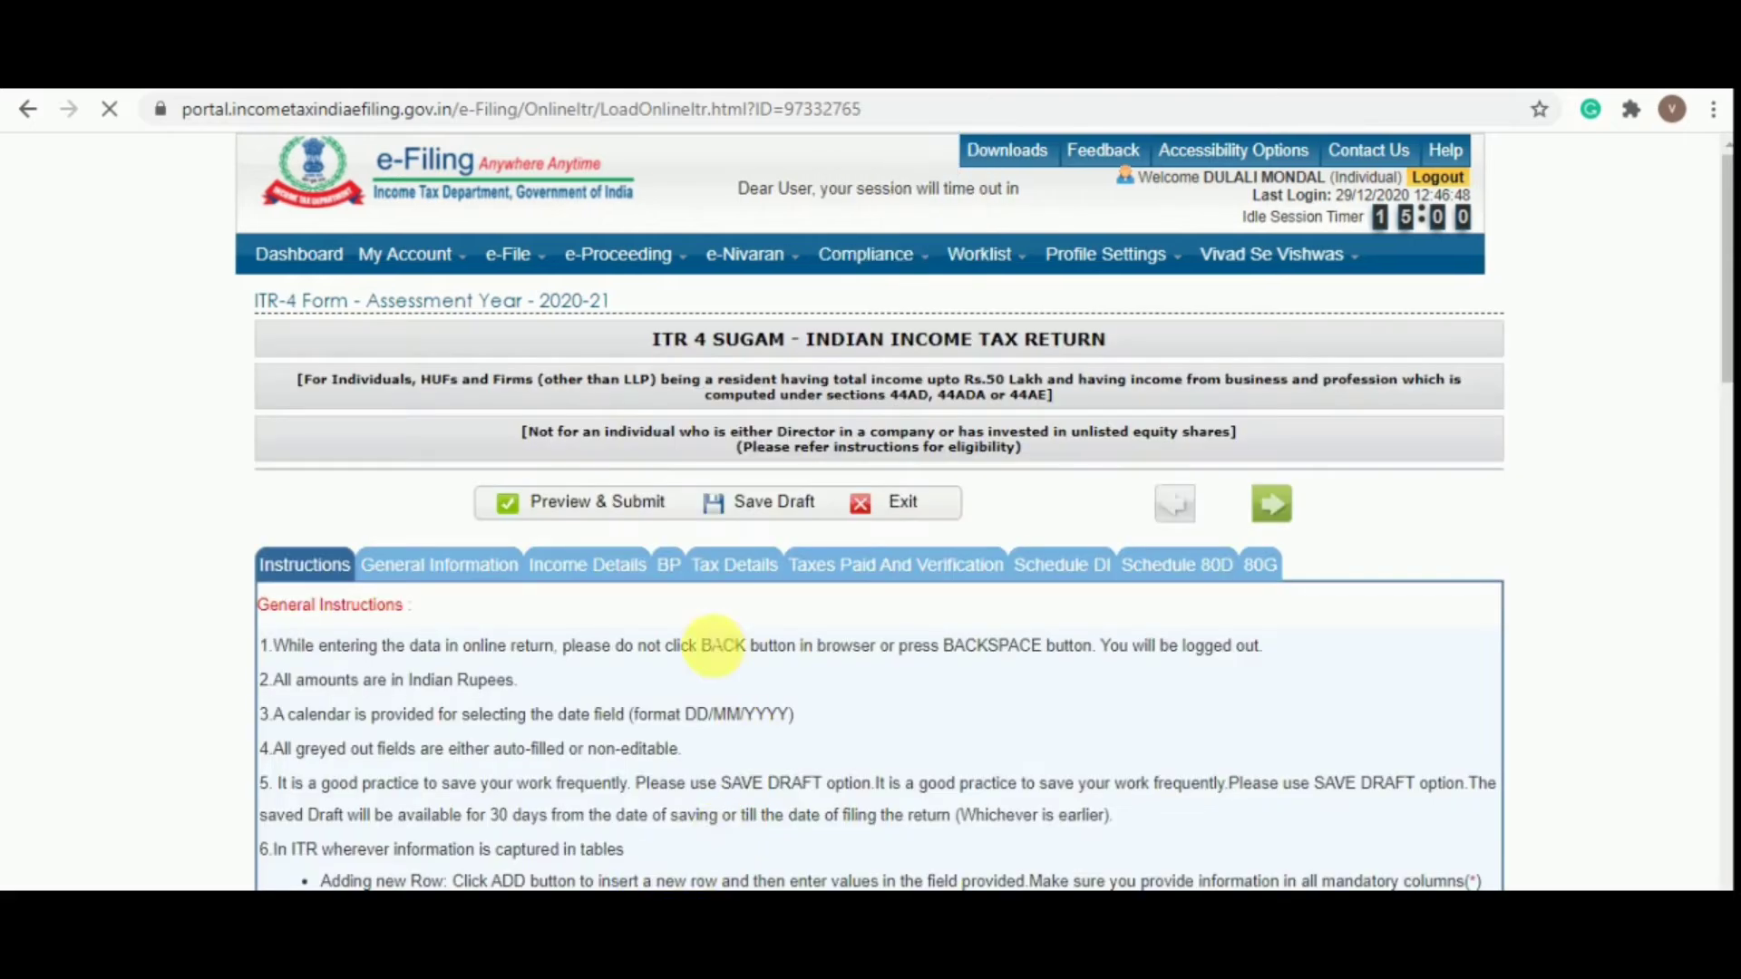
scroll(617, 399, down, 1)
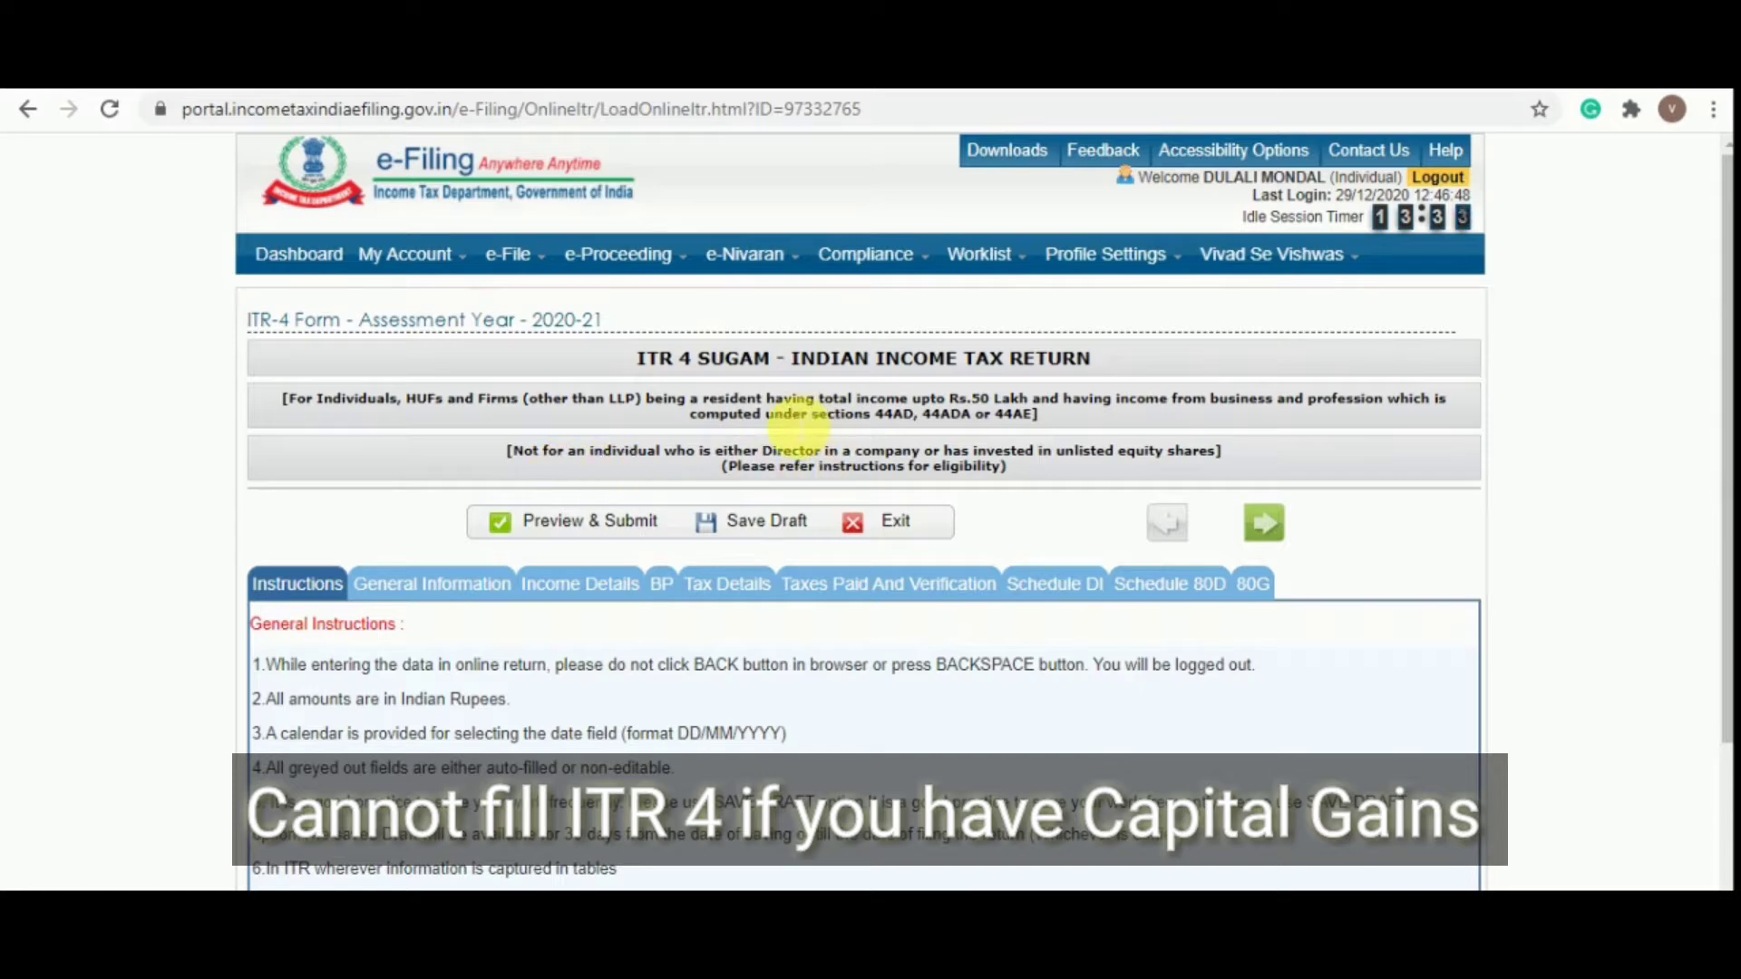
scroll(782, 427, down, 3)
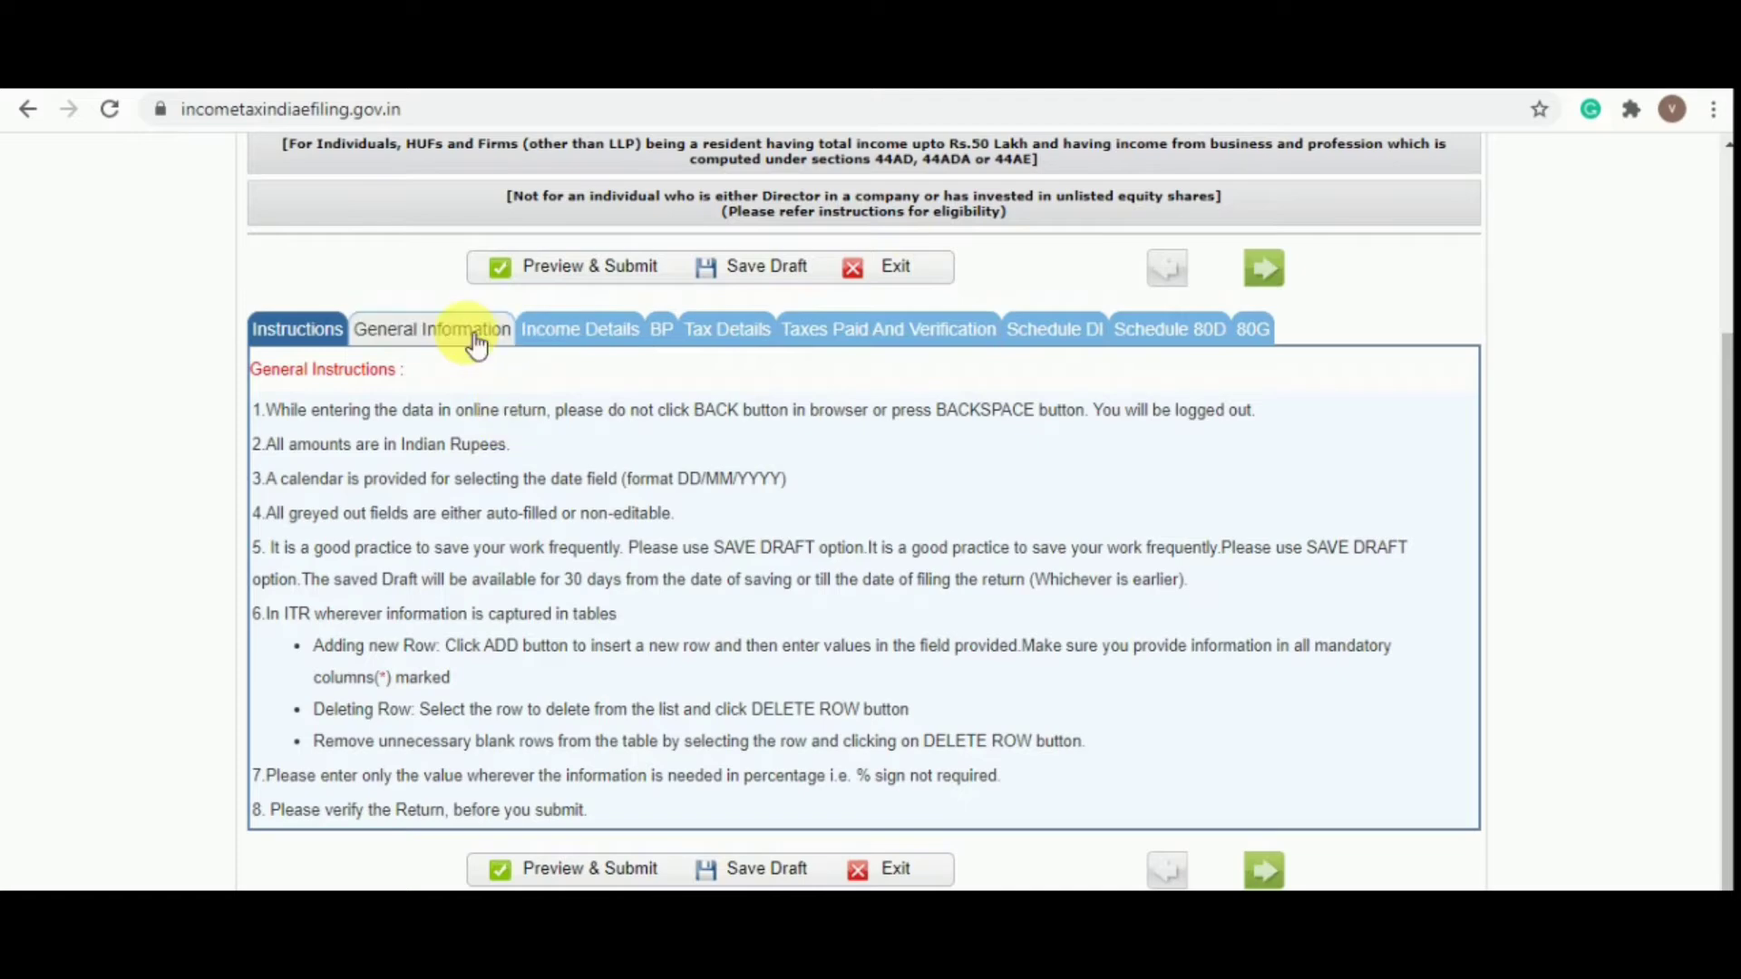
In General Information, set the nature of employment to Not Applicable
click(471, 333)
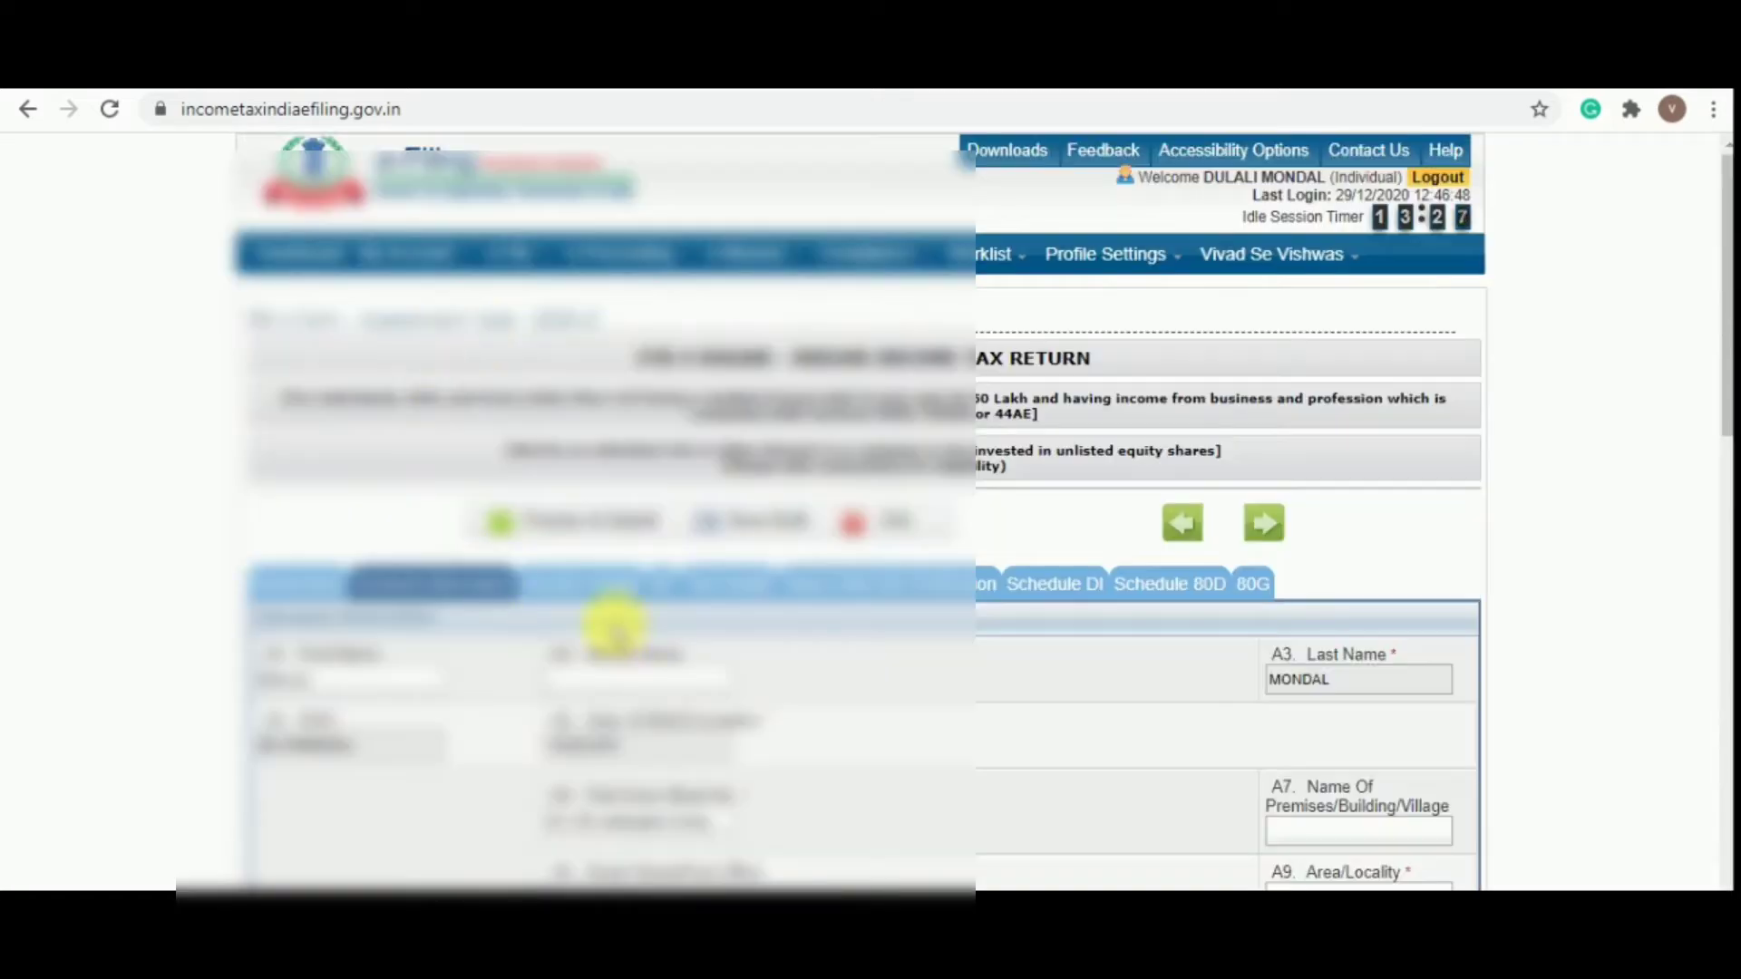
scroll(610, 622, down, 3)
scroll(626, 483, down, 6)
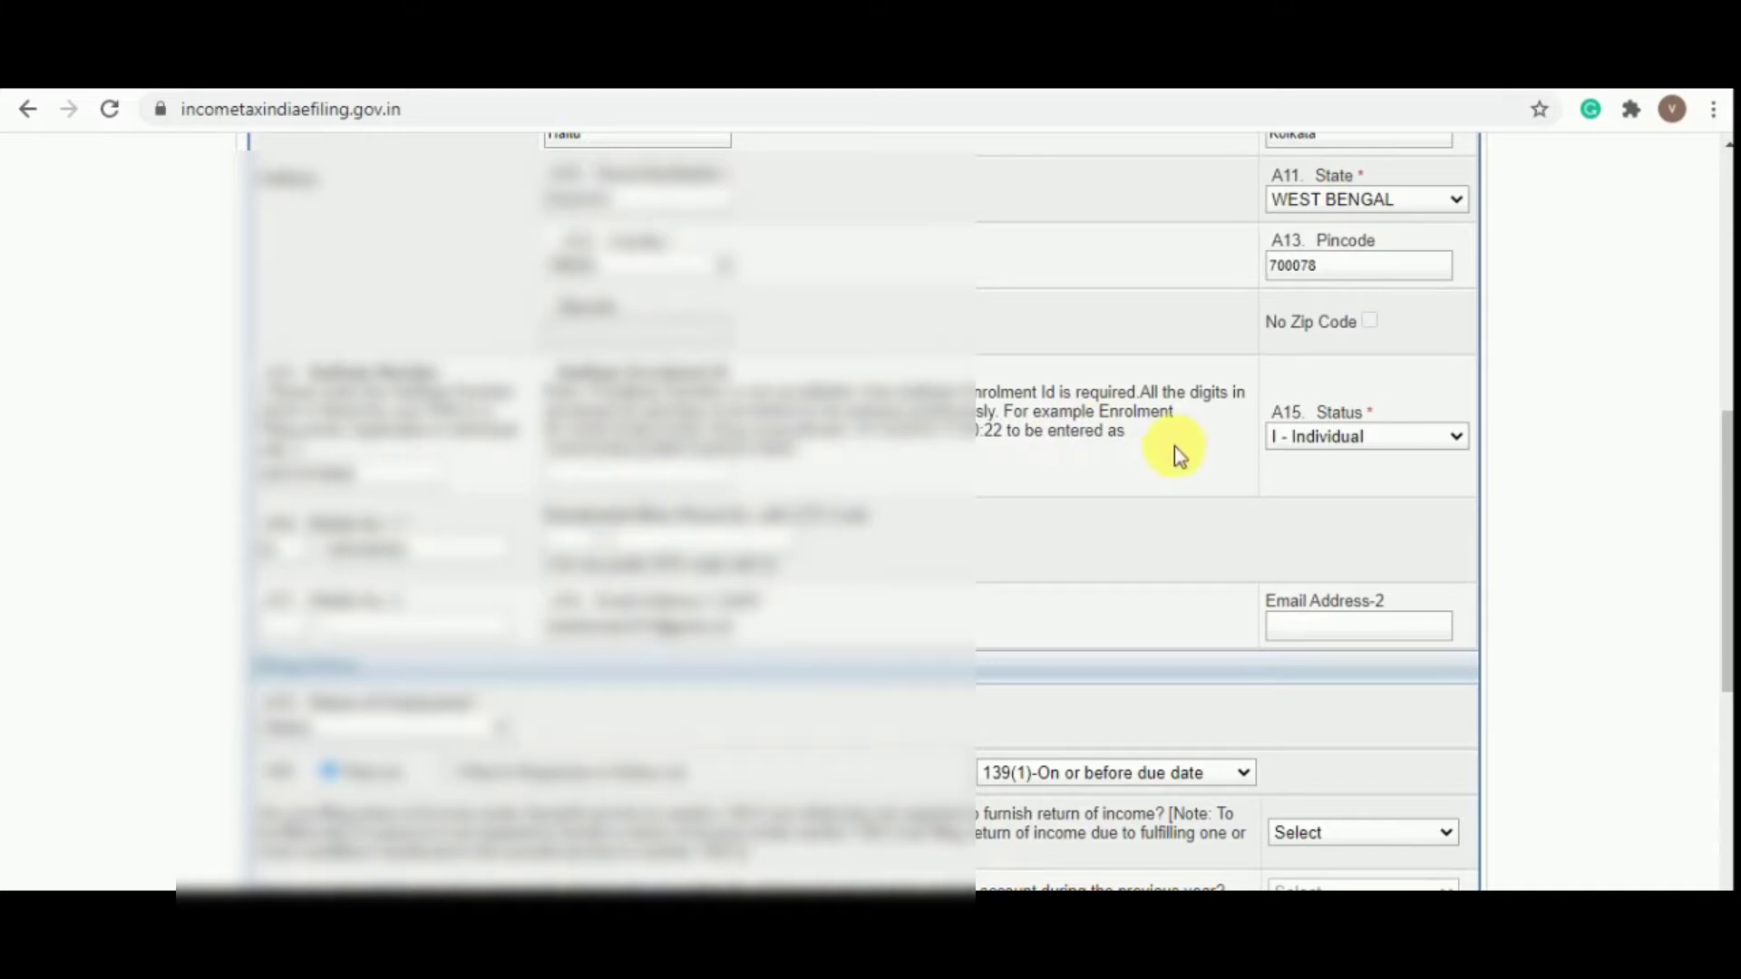
scroll(749, 590, down, 3)
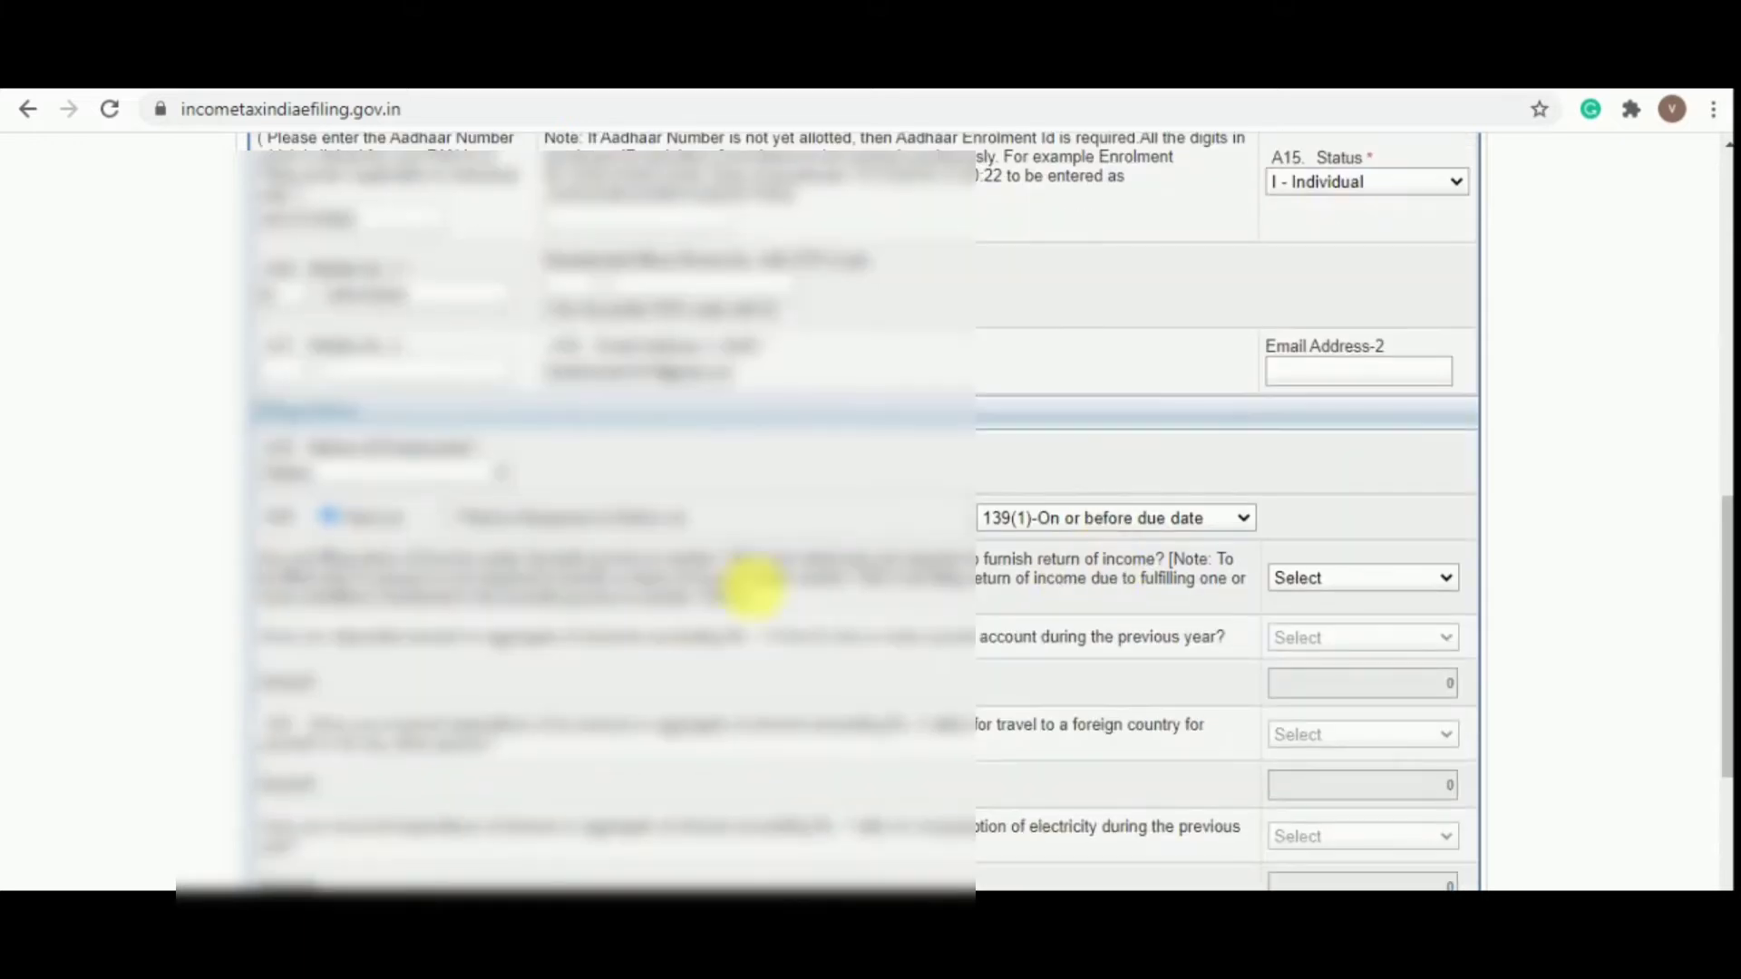
scroll(590, 614, down, 2)
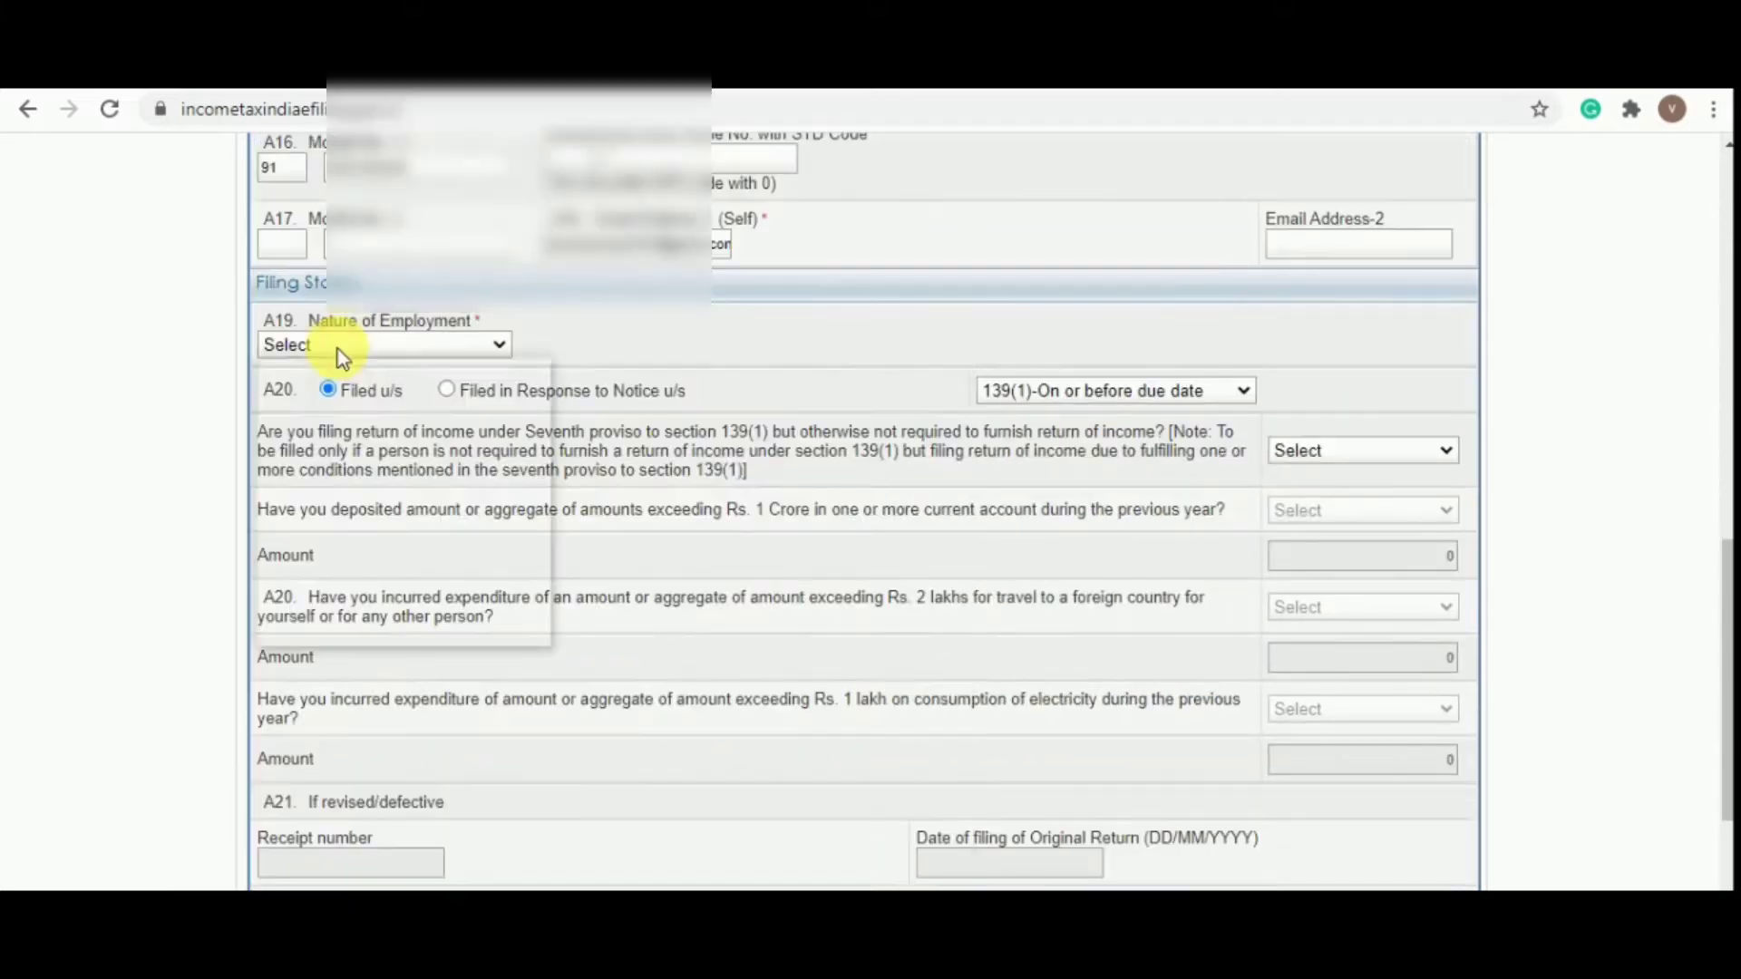
click(339, 348)
click(563, 379)
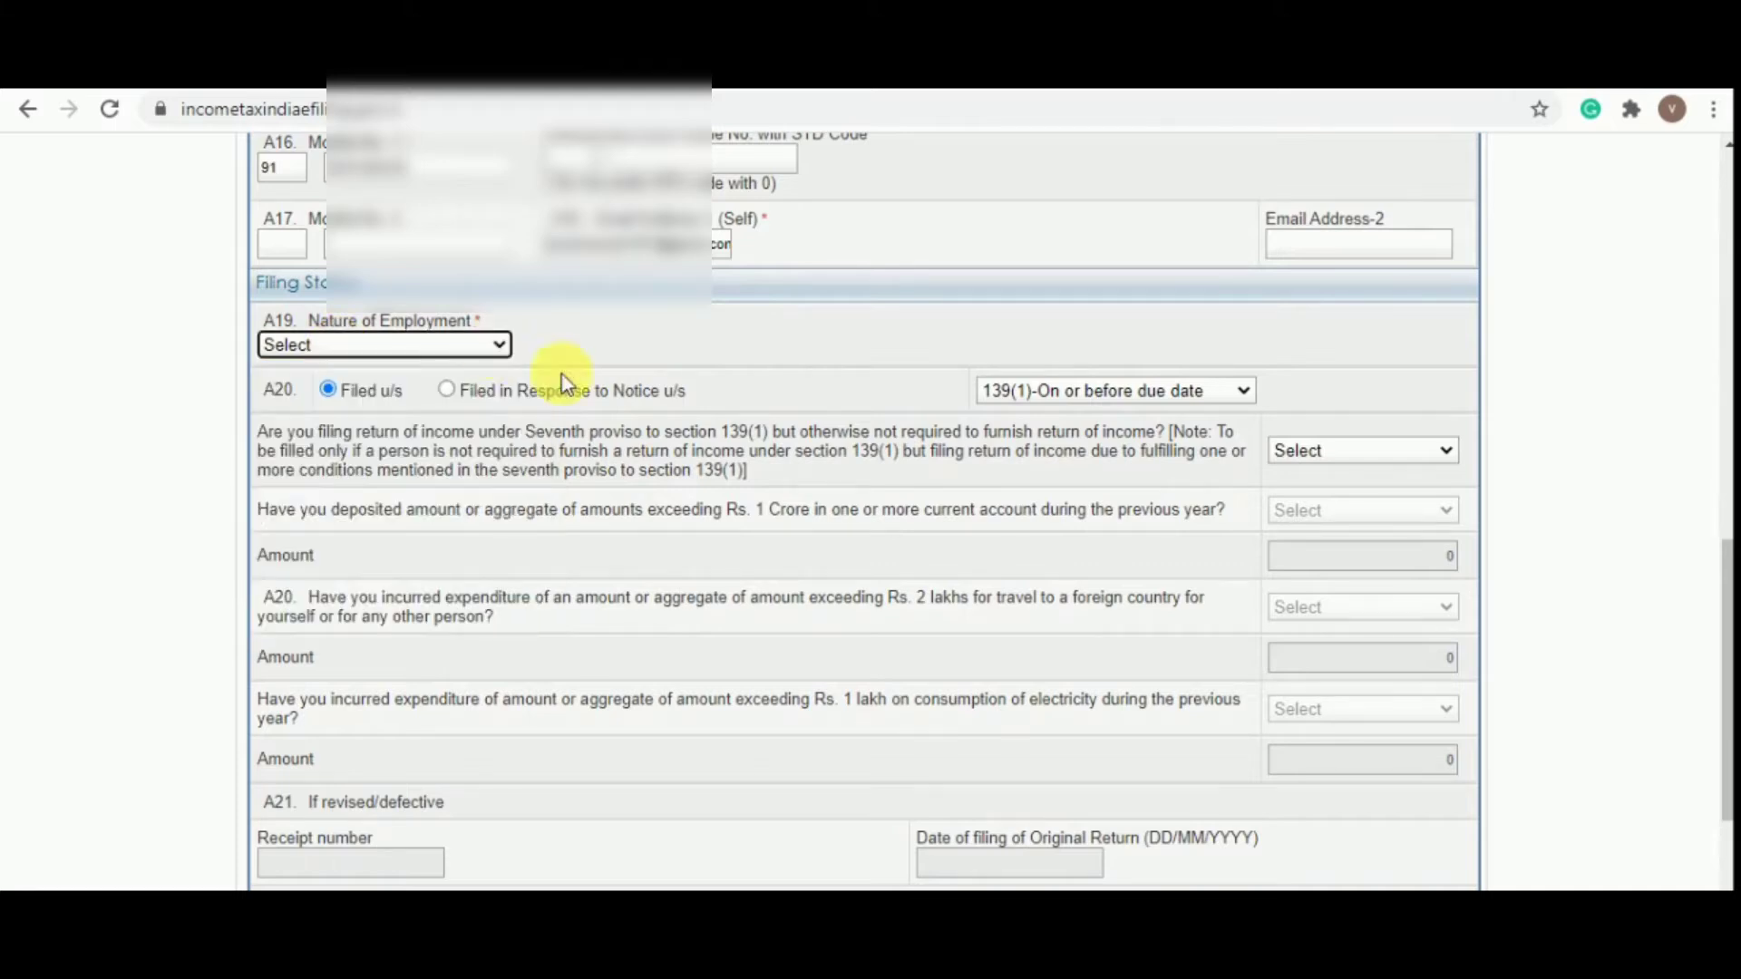
click(490, 352)
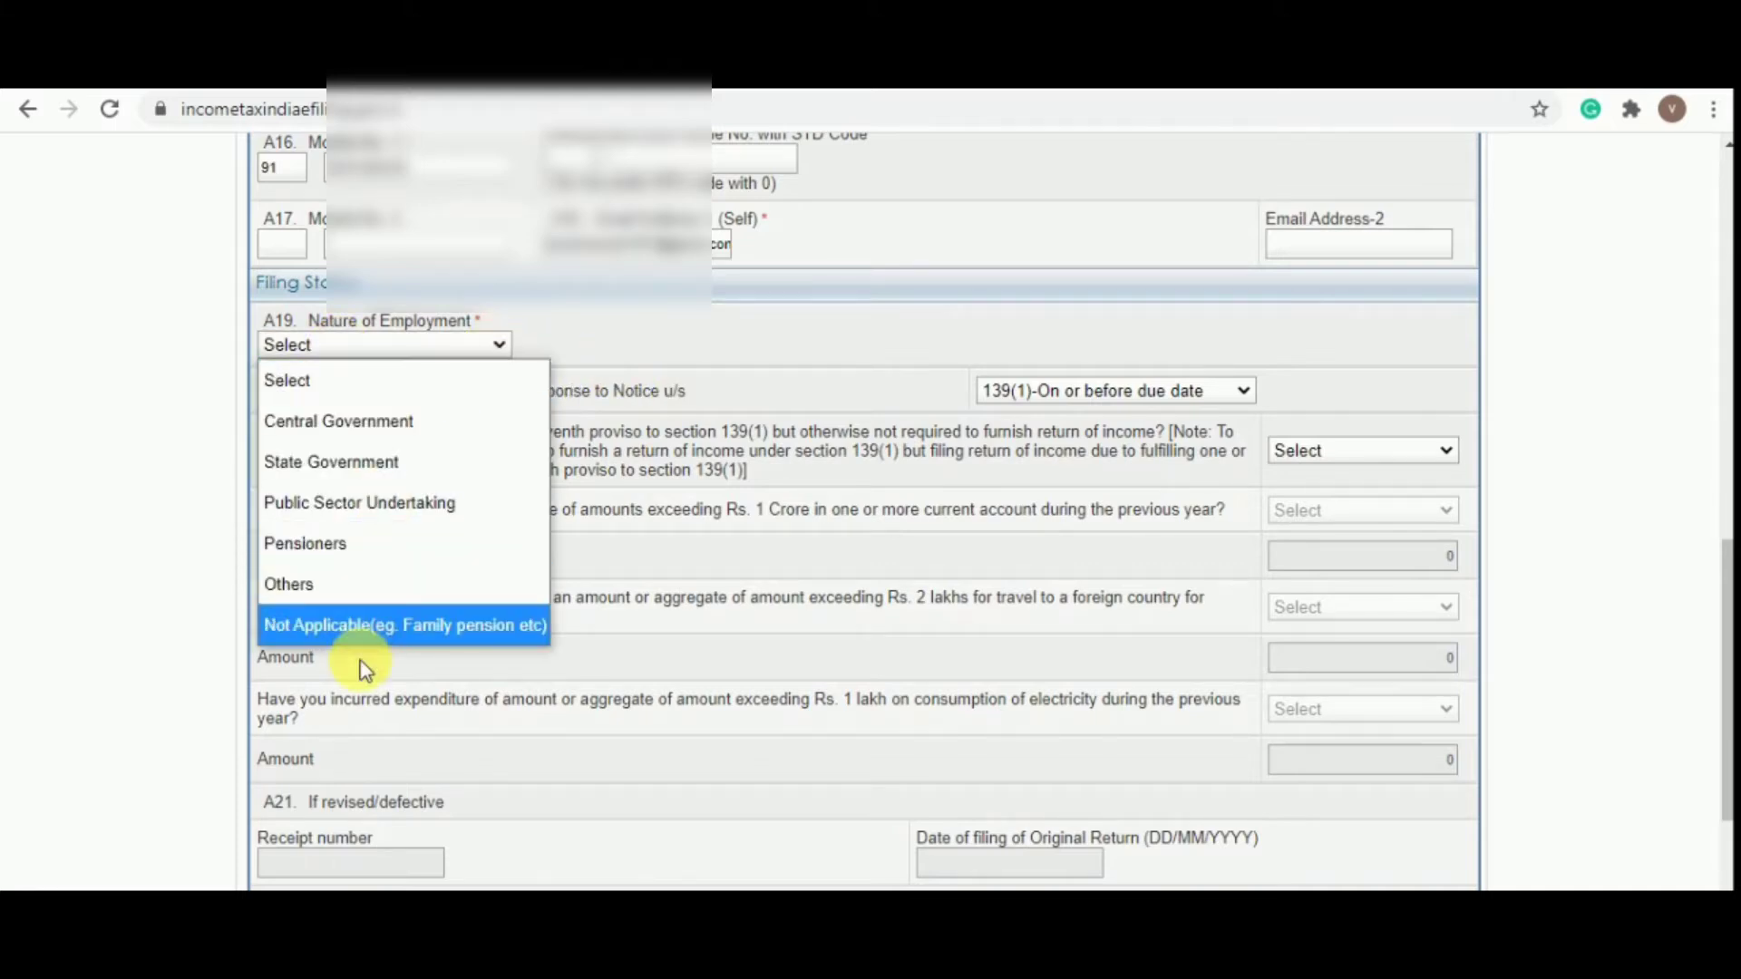
click(379, 635)
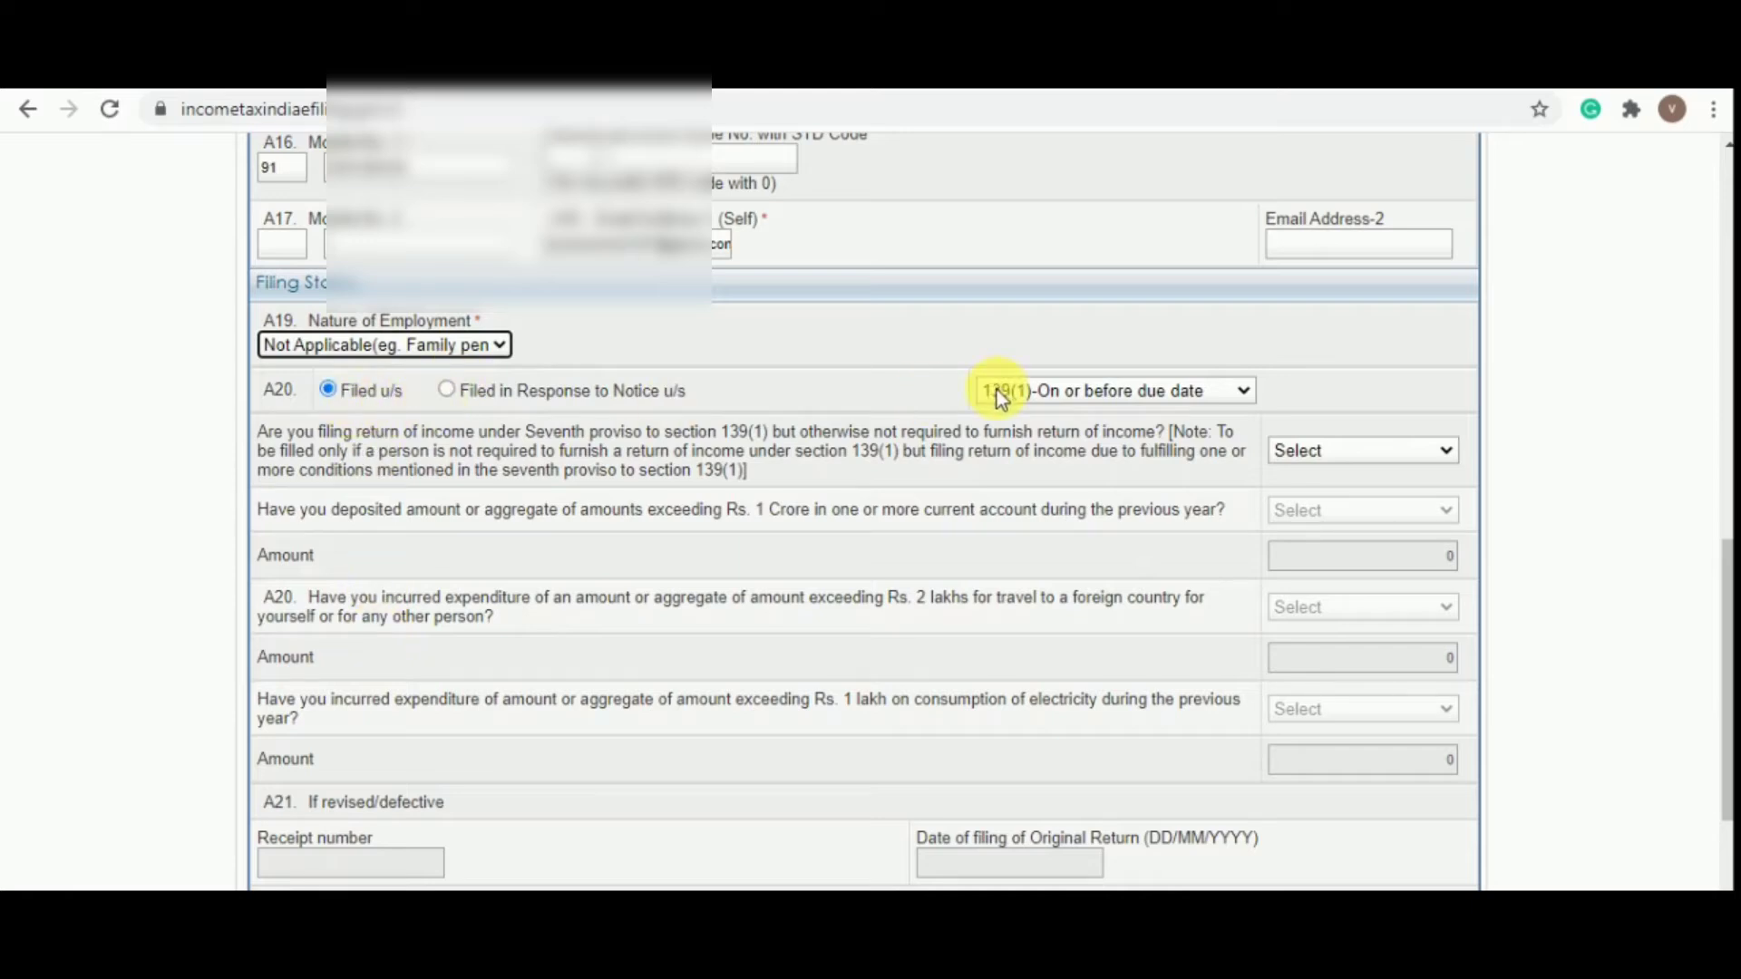
Keep section 139(1)-On or before due date, answer No to the seventh proviso, then open Income Details
click(1103, 390)
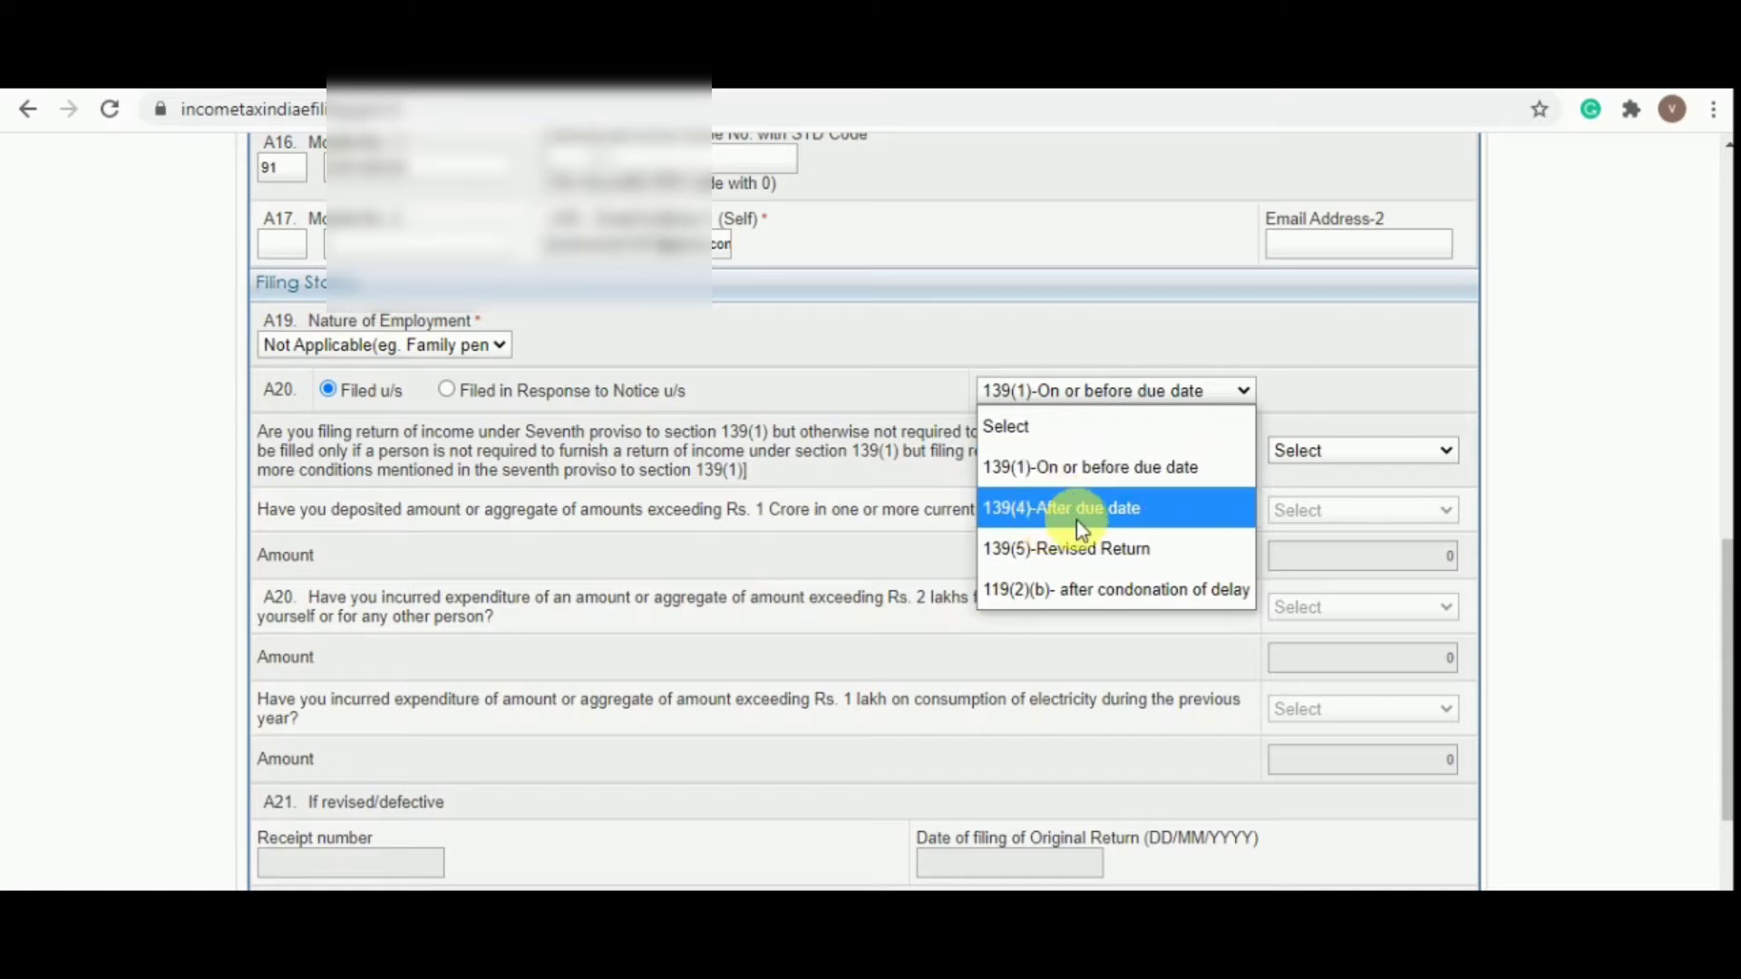
click(1087, 470)
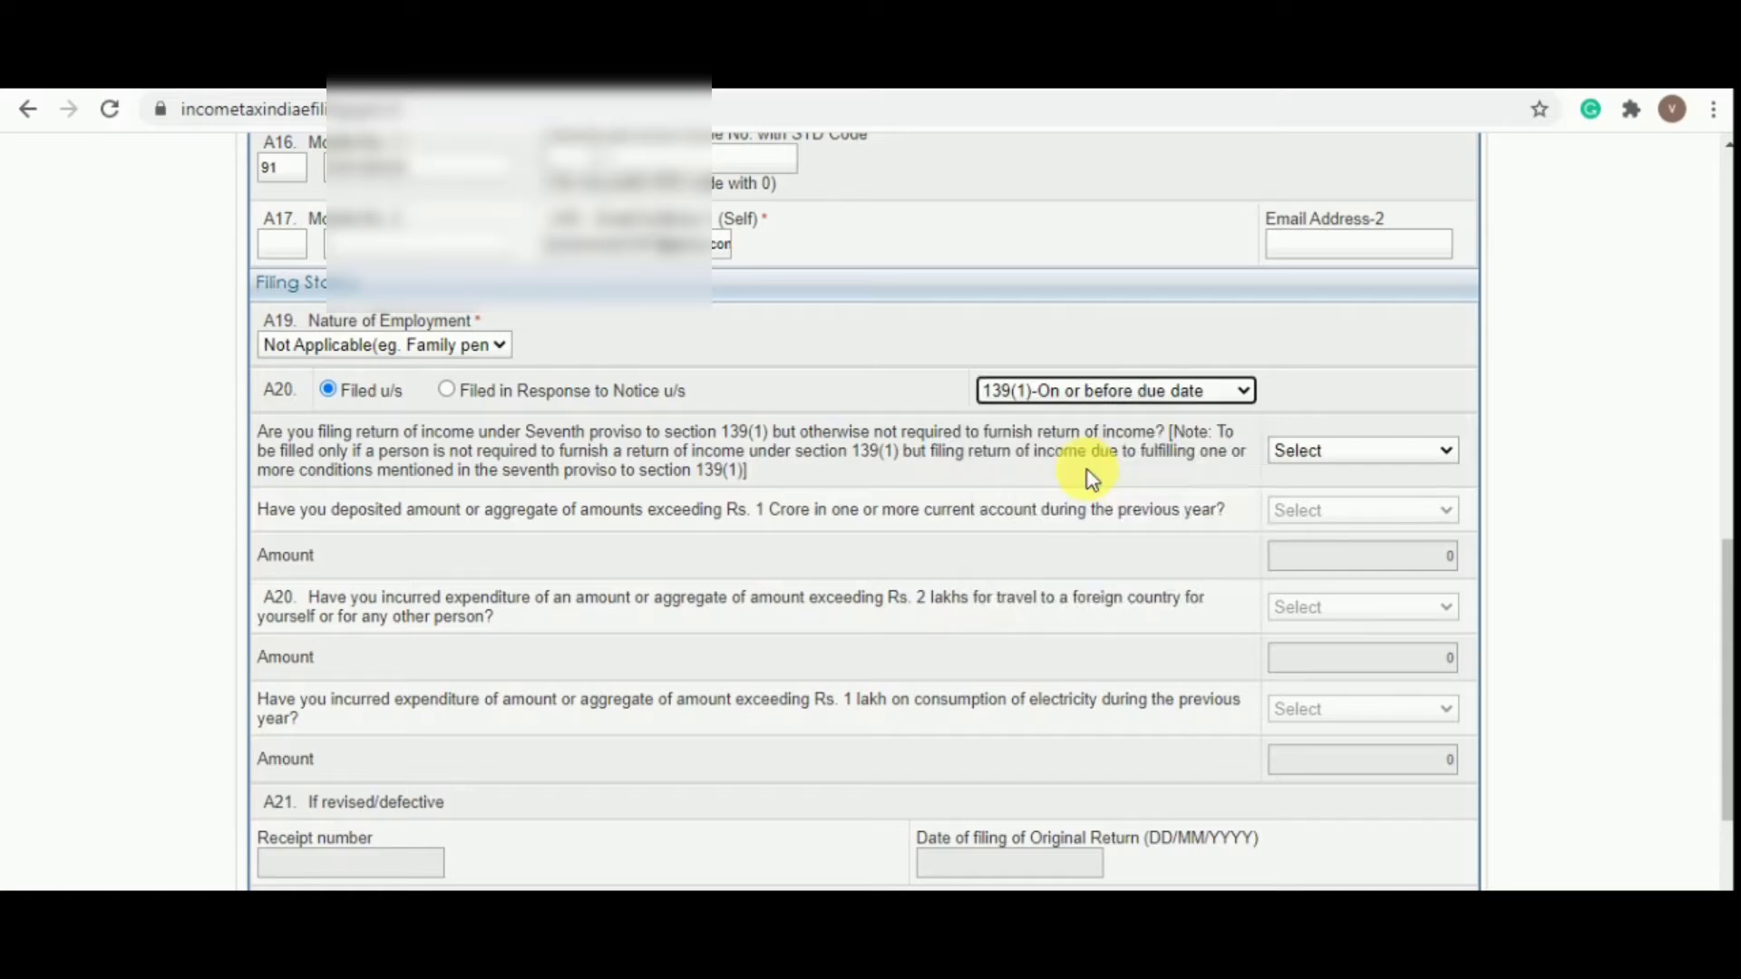
scroll(1087, 470, down, 3)
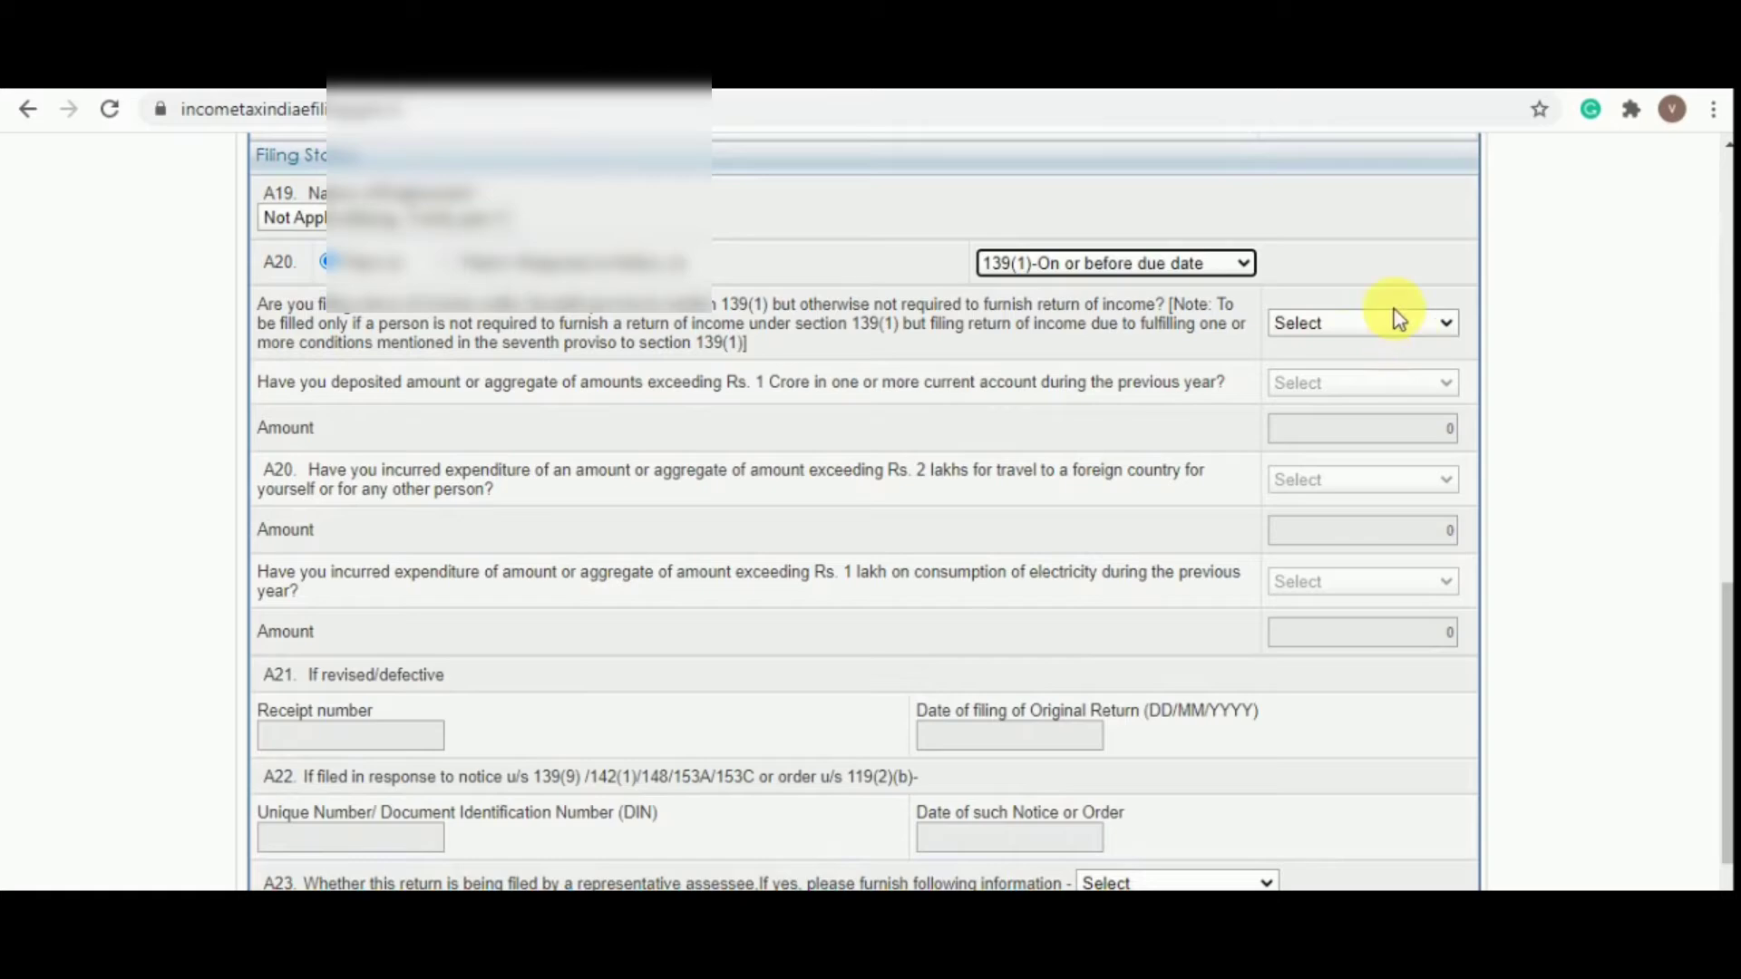
click(1351, 324)
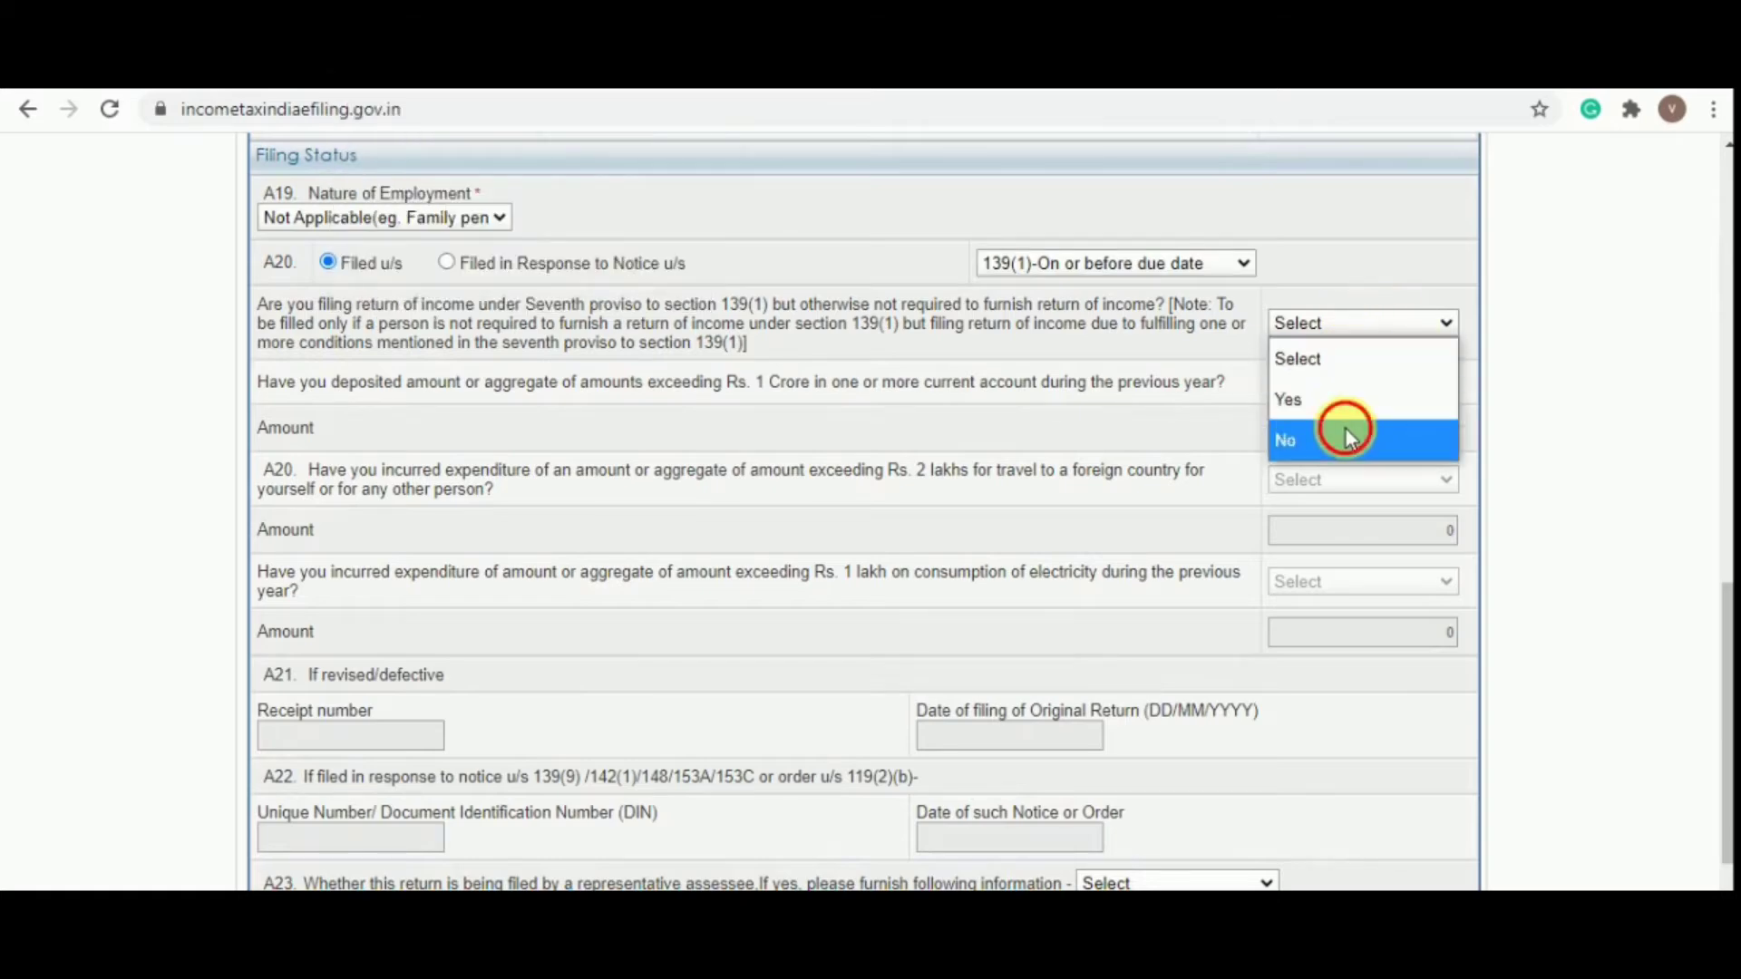
click(1345, 433)
scroll(1122, 497, up, 10)
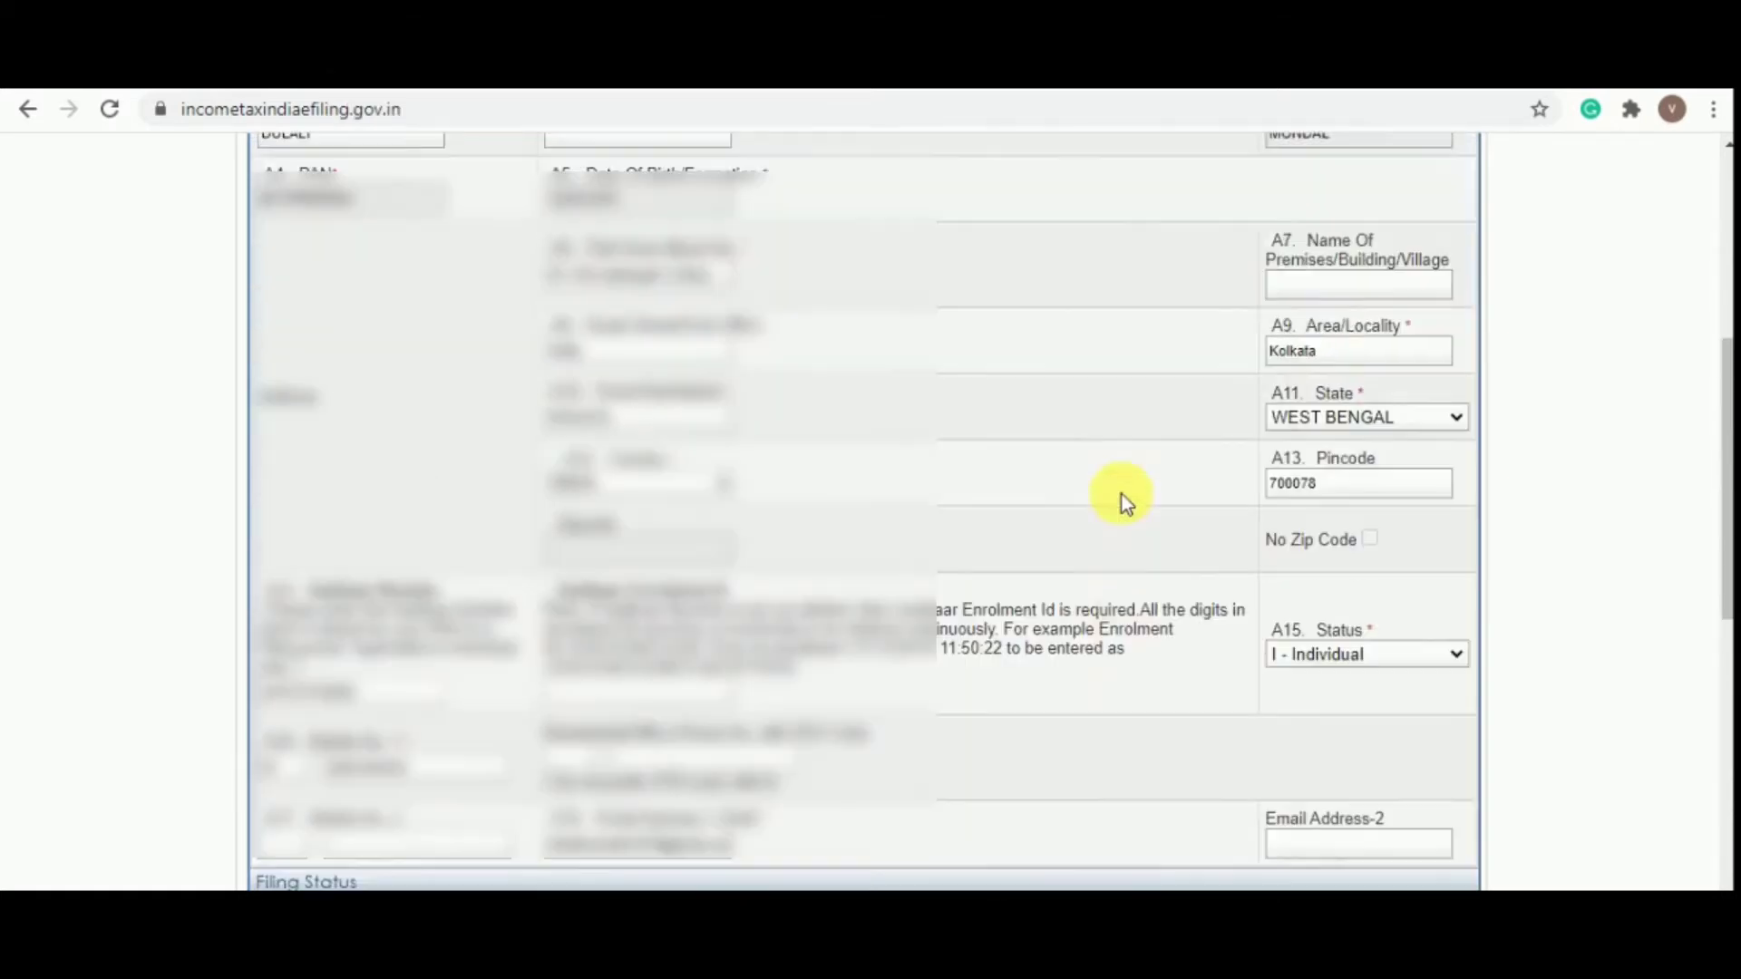
scroll(1122, 493, up, 3)
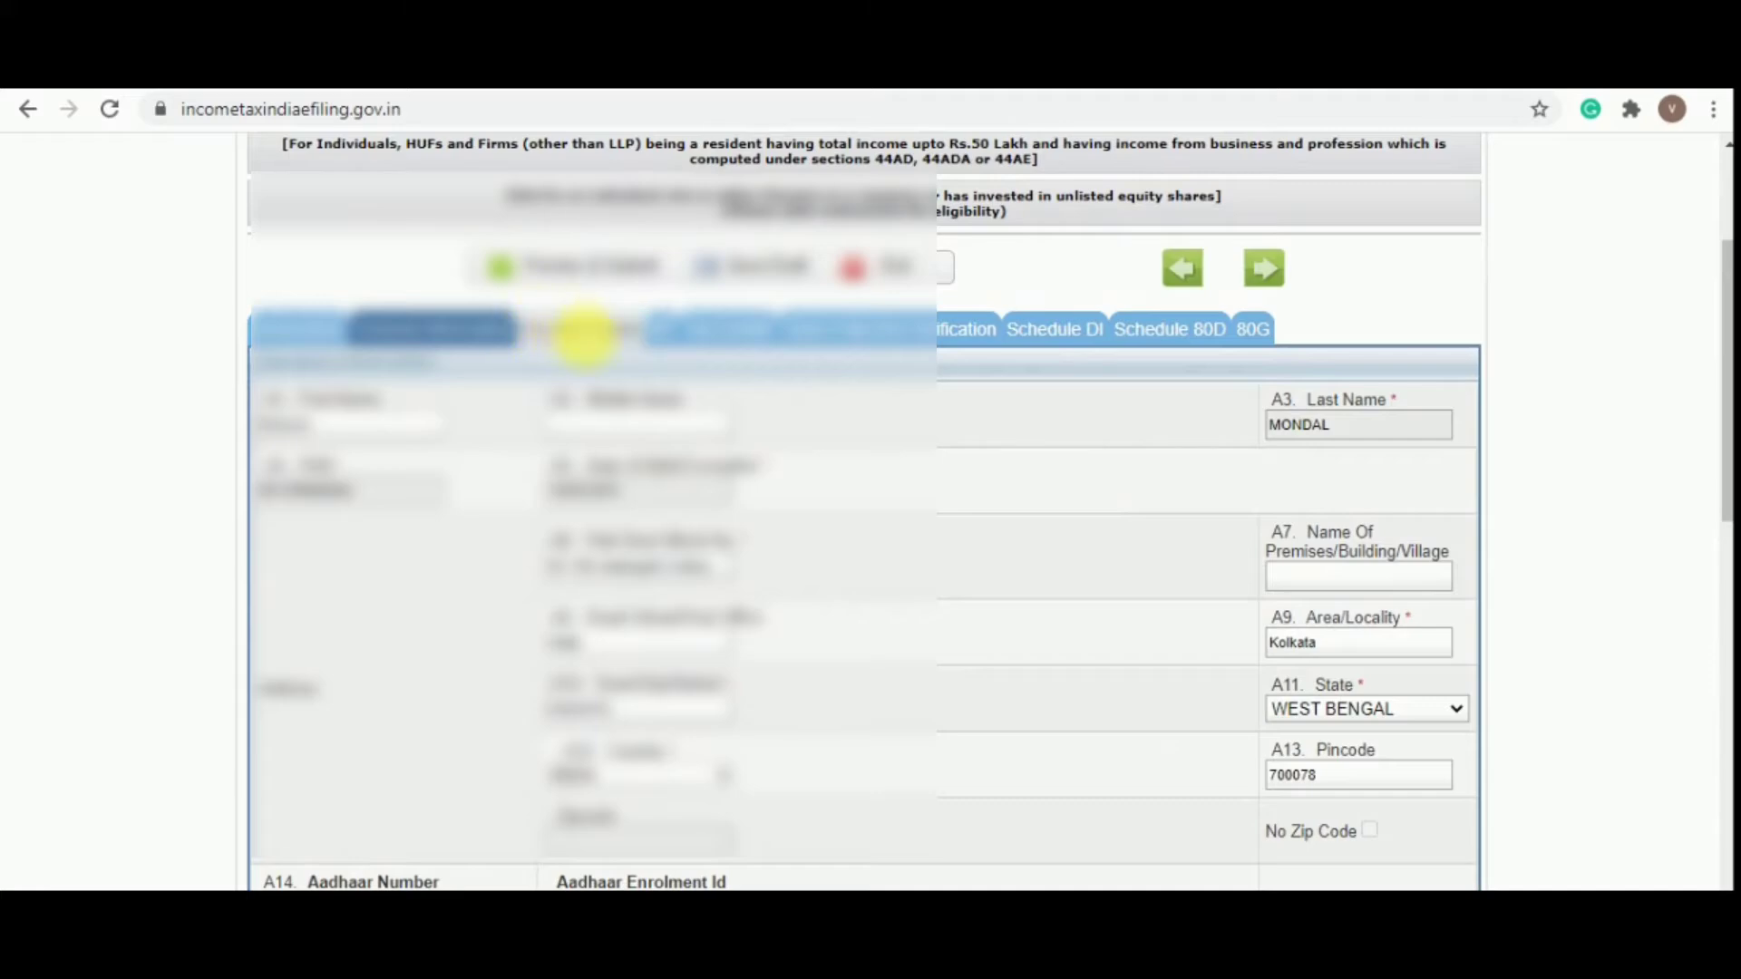
click(585, 333)
Scroll Income Details down to B4 Income from Other Sources and open its Nature of Income list
scroll(571, 317, down, 1)
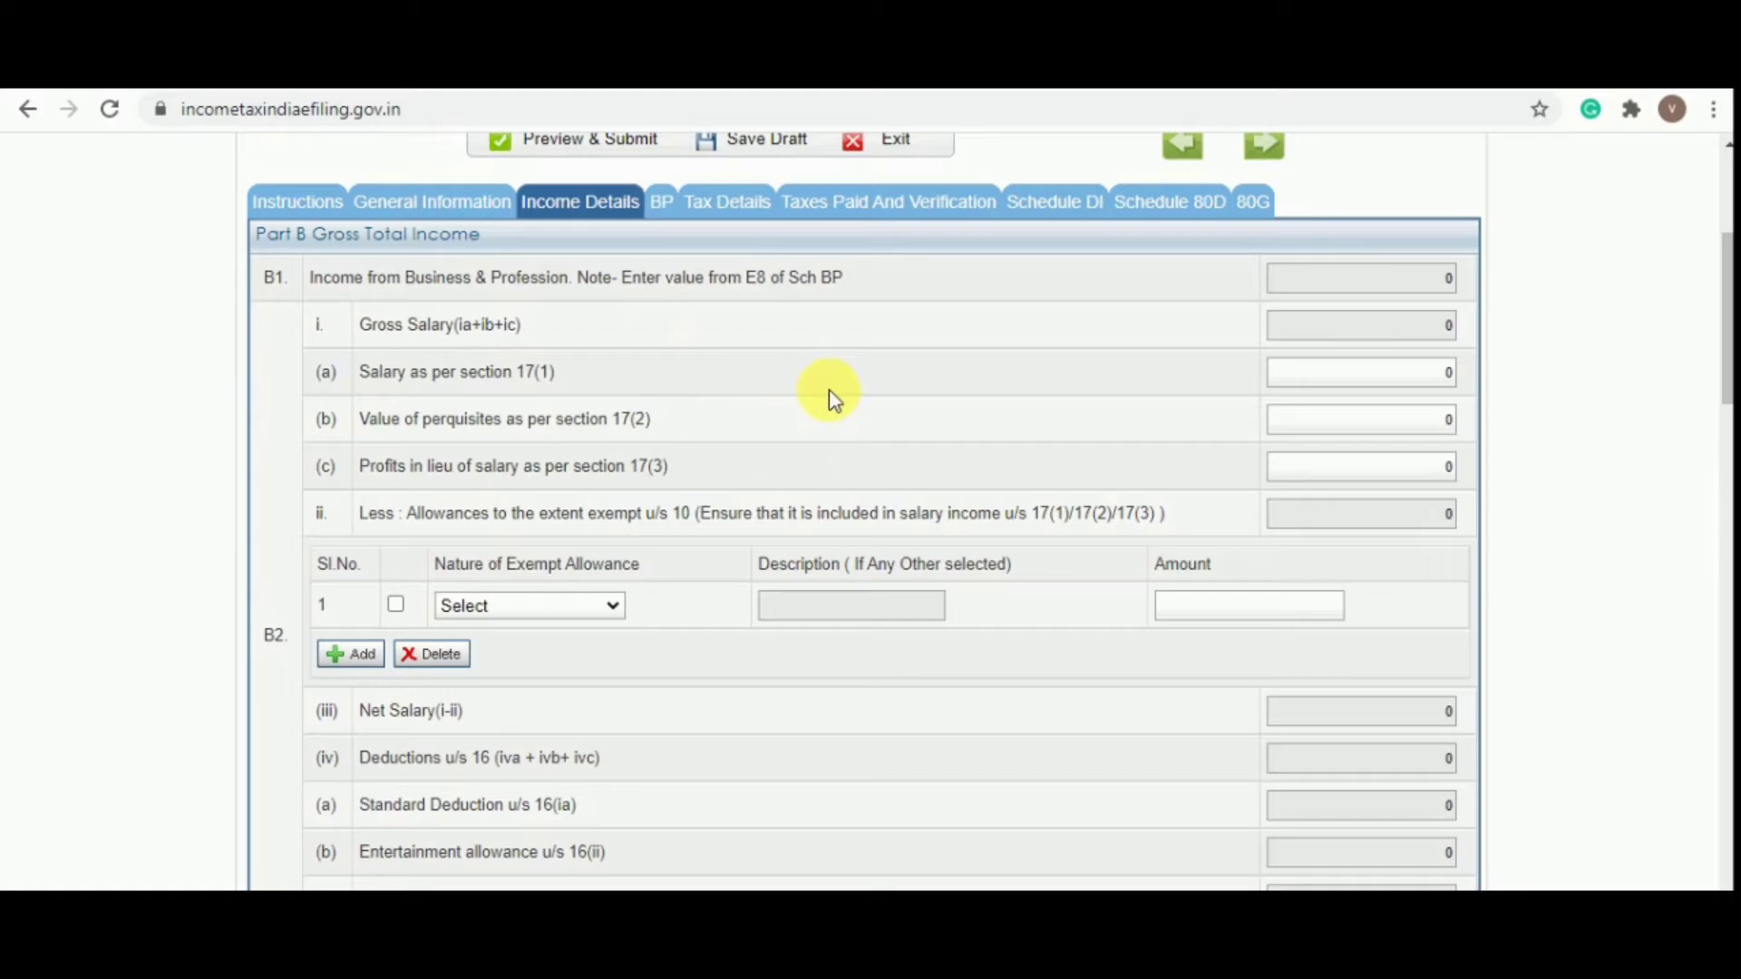
scroll(831, 397, up, 1)
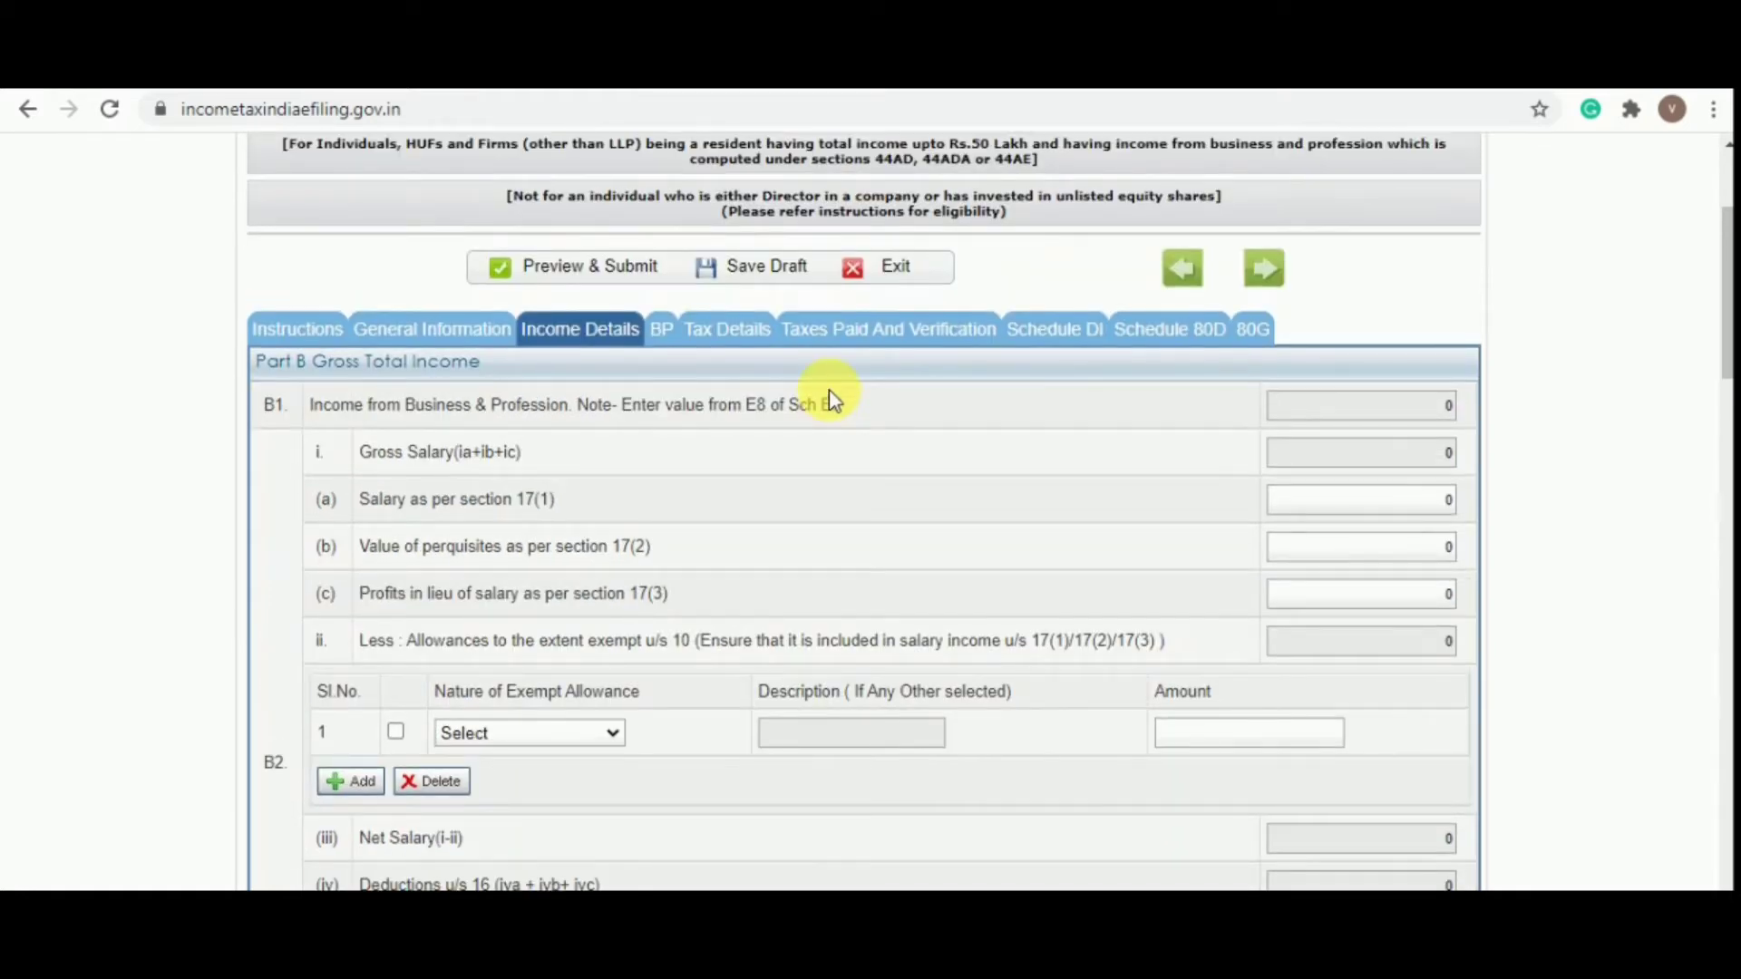
scroll(831, 397, down, 1)
scroll(829, 395, up, 1)
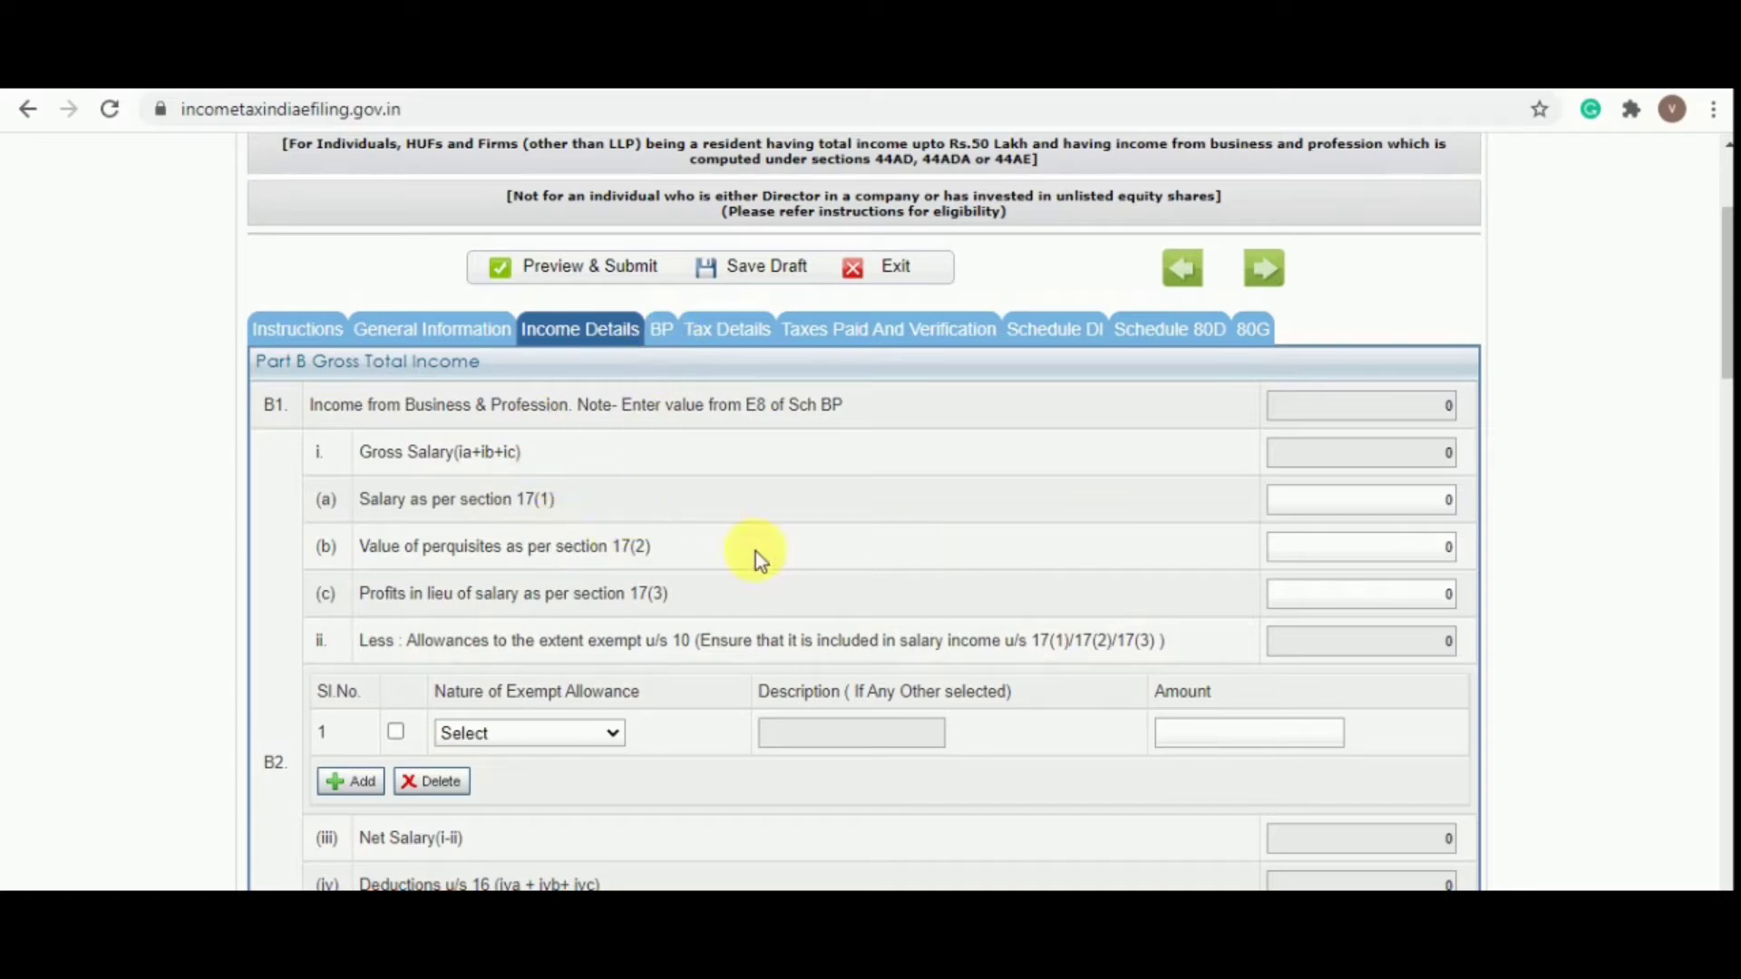
scroll(660, 587, down, 1)
scroll(661, 590, down, 3)
scroll(589, 516, up, 3)
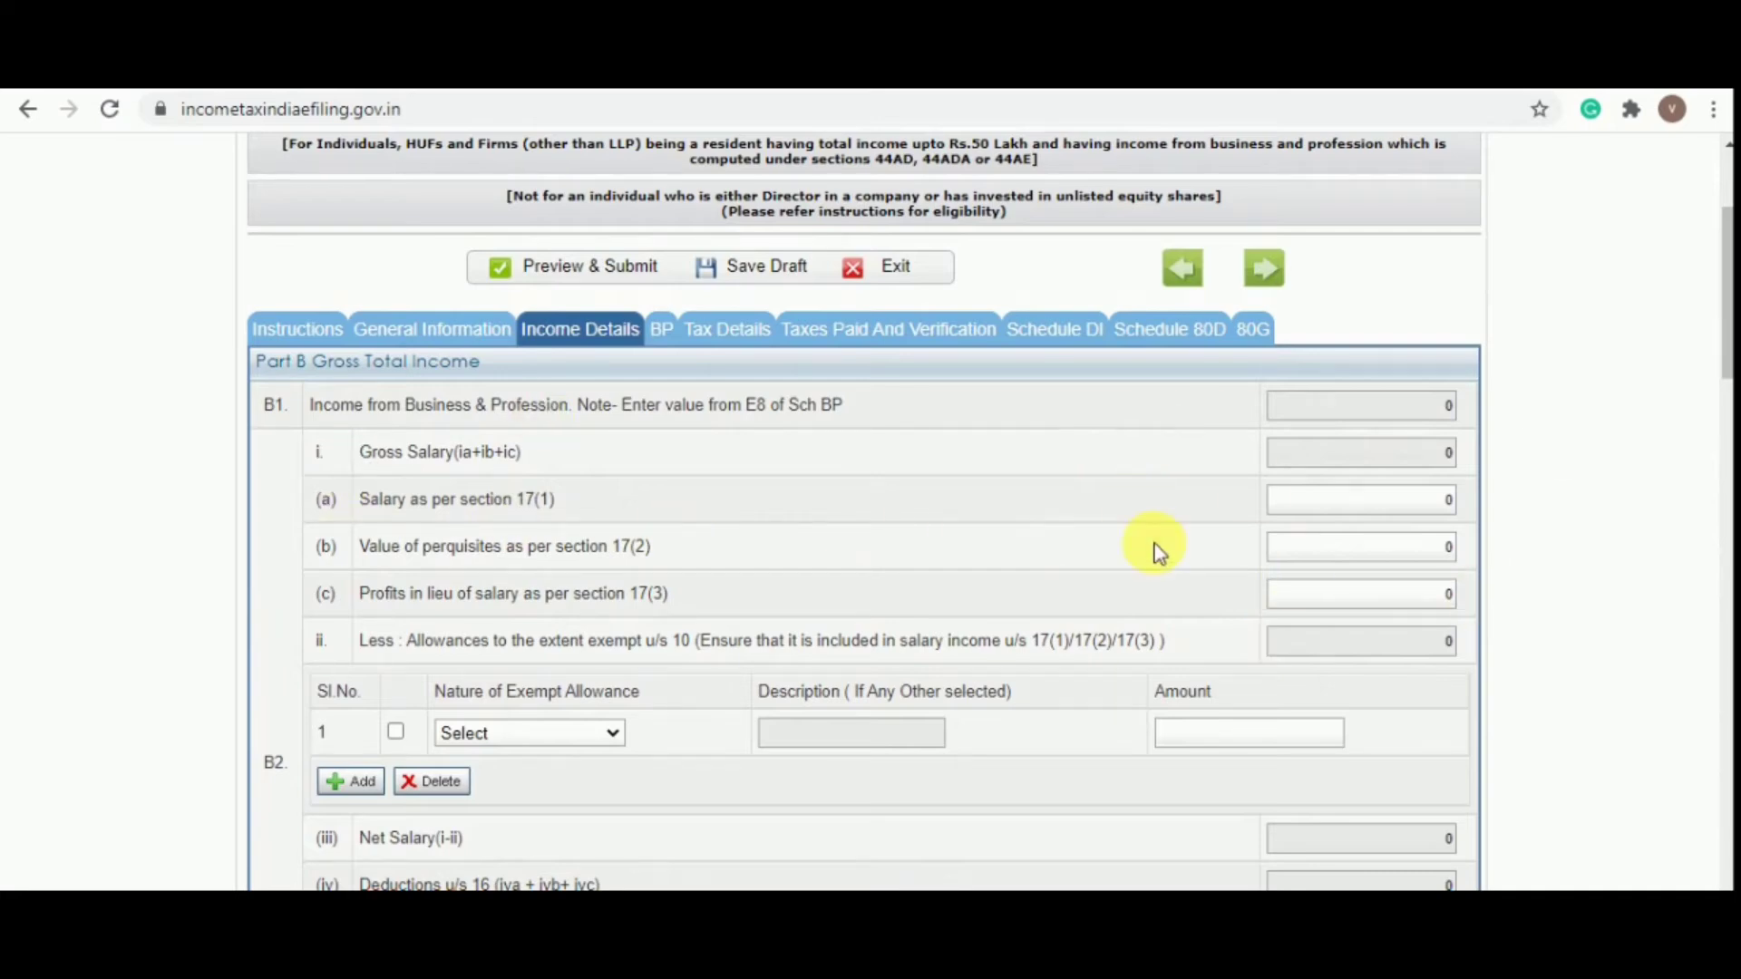
scroll(1155, 546, down, 3)
scroll(1155, 542, down, 5)
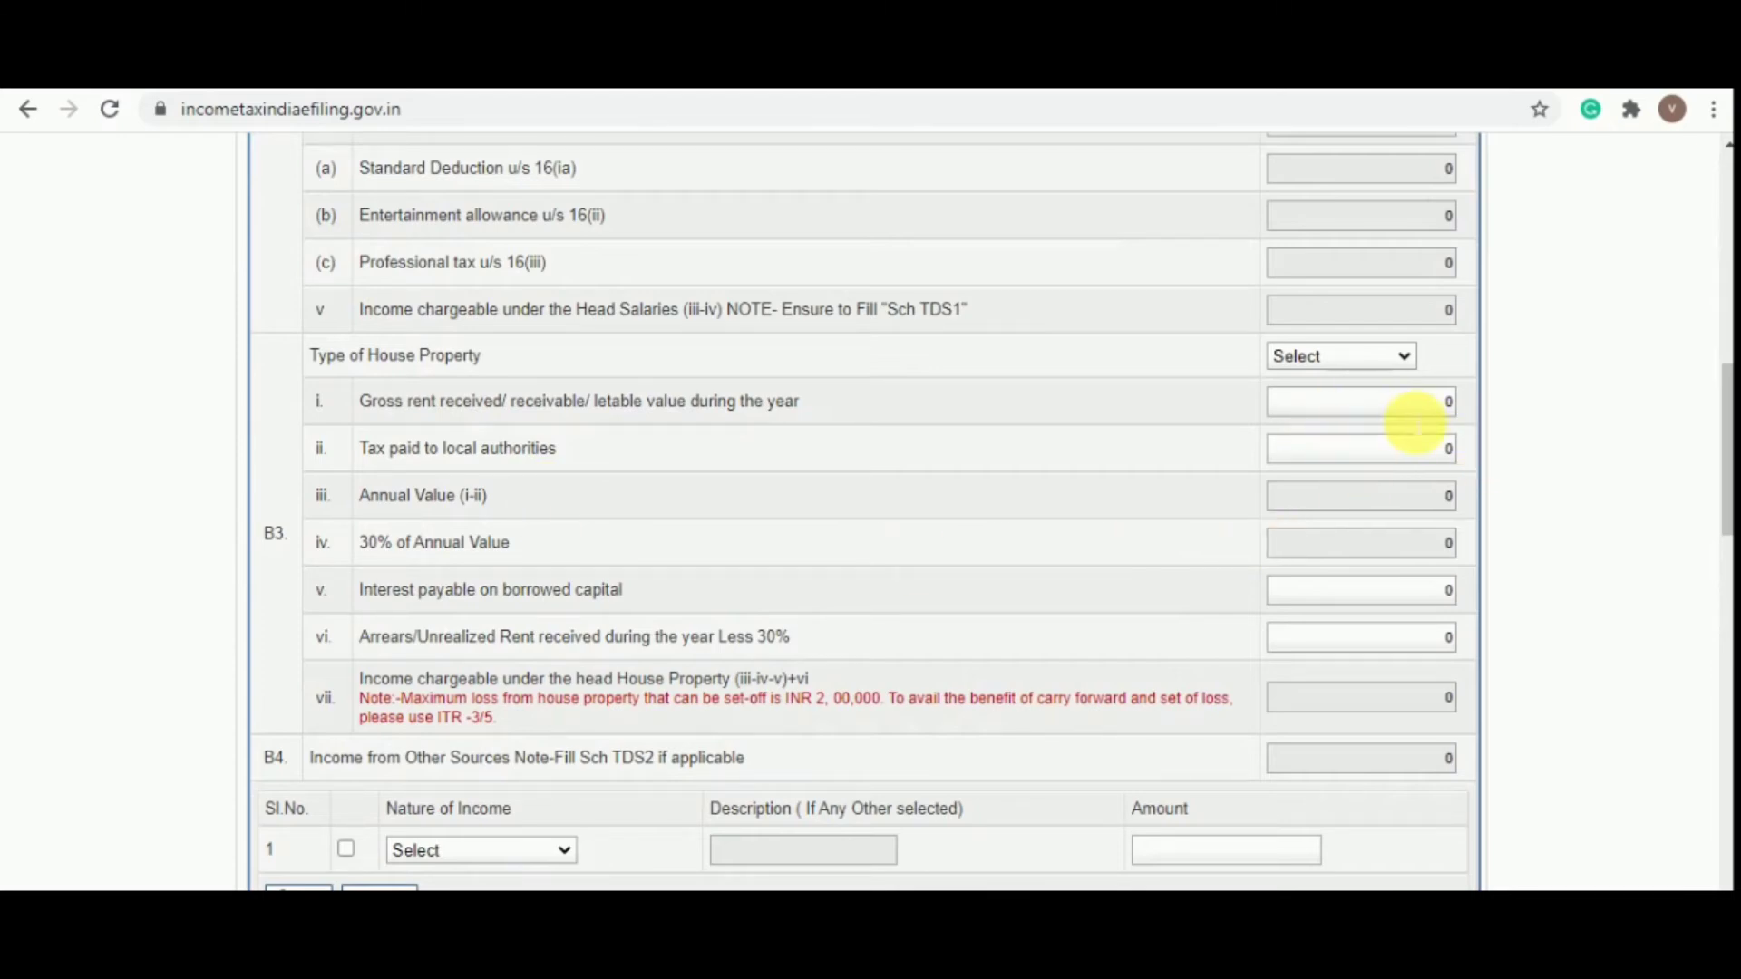
scroll(1428, 404, down, 1)
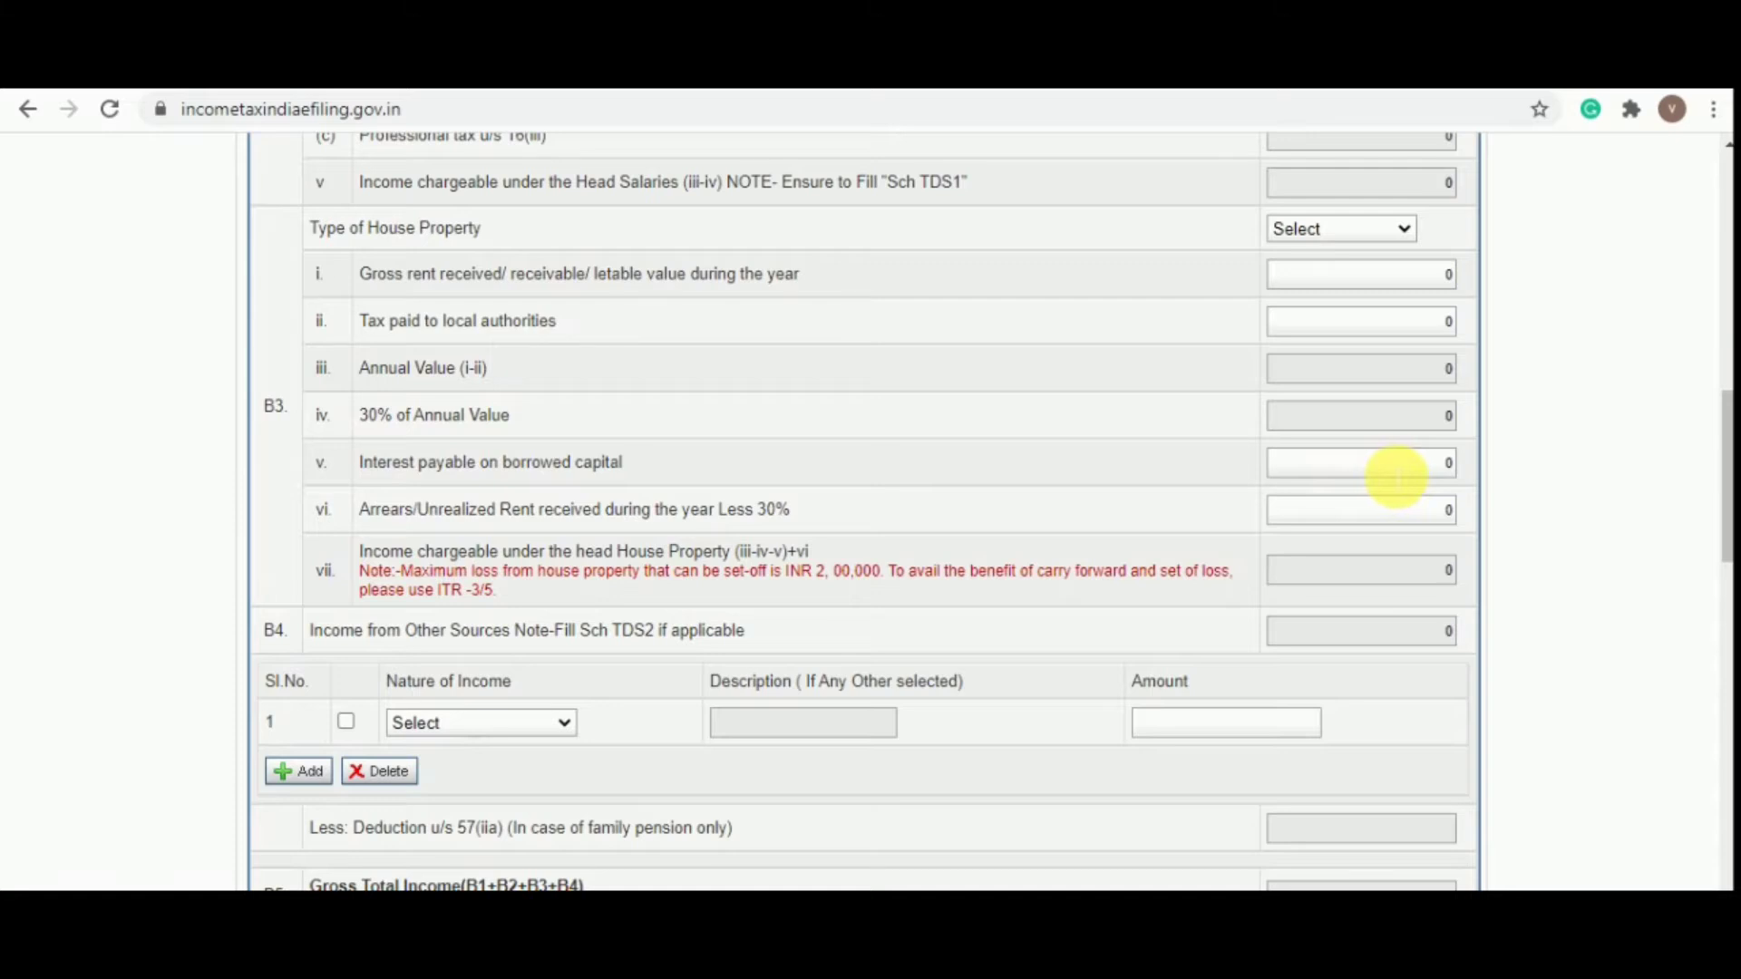
scroll(1387, 474, down, 3)
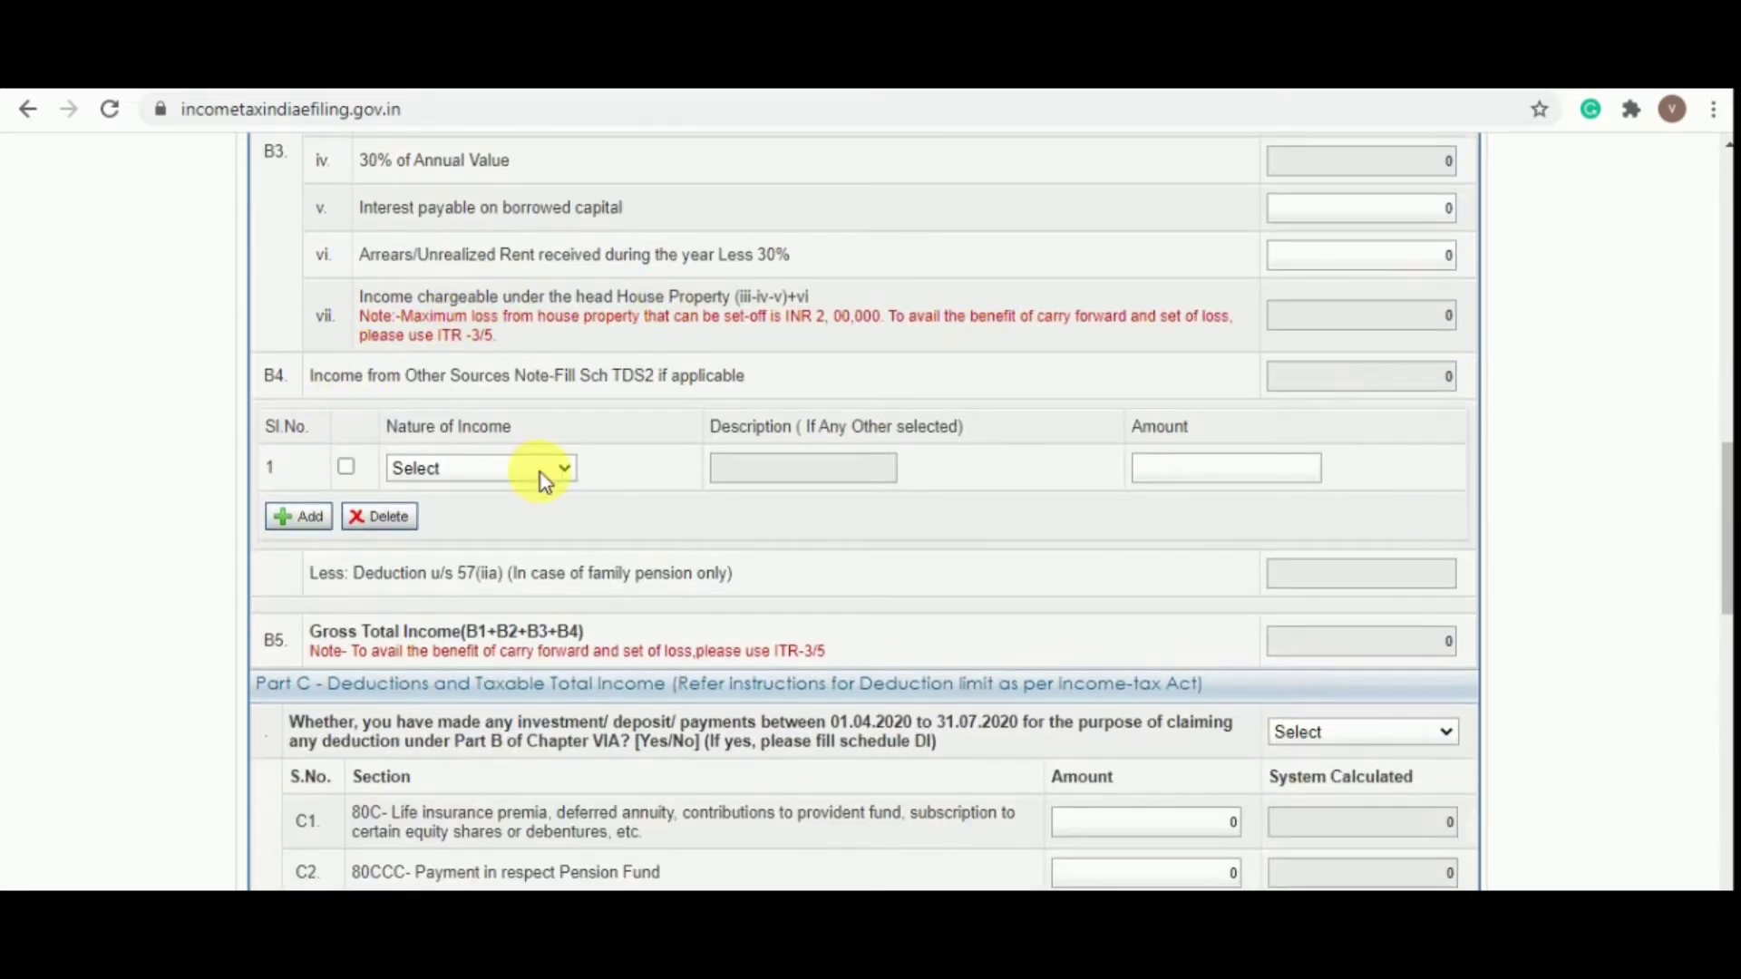
click(543, 479)
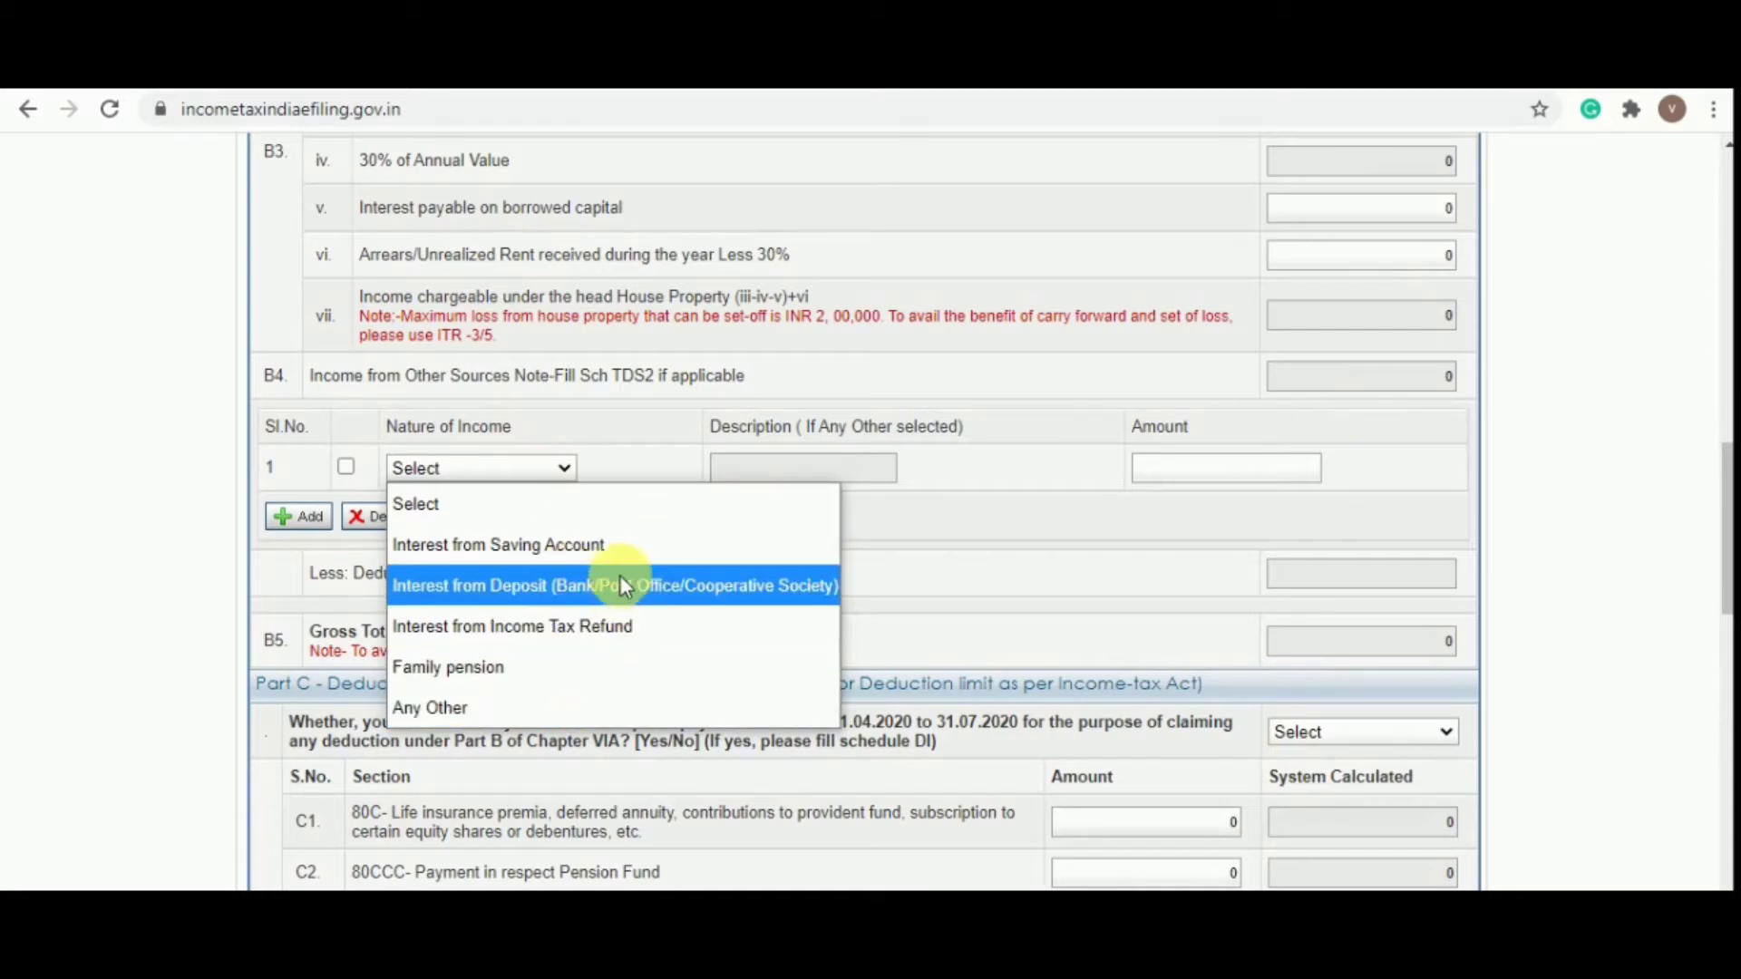
Enter 576 as Interest from Saving Account under Income from Other Sources
click(492, 553)
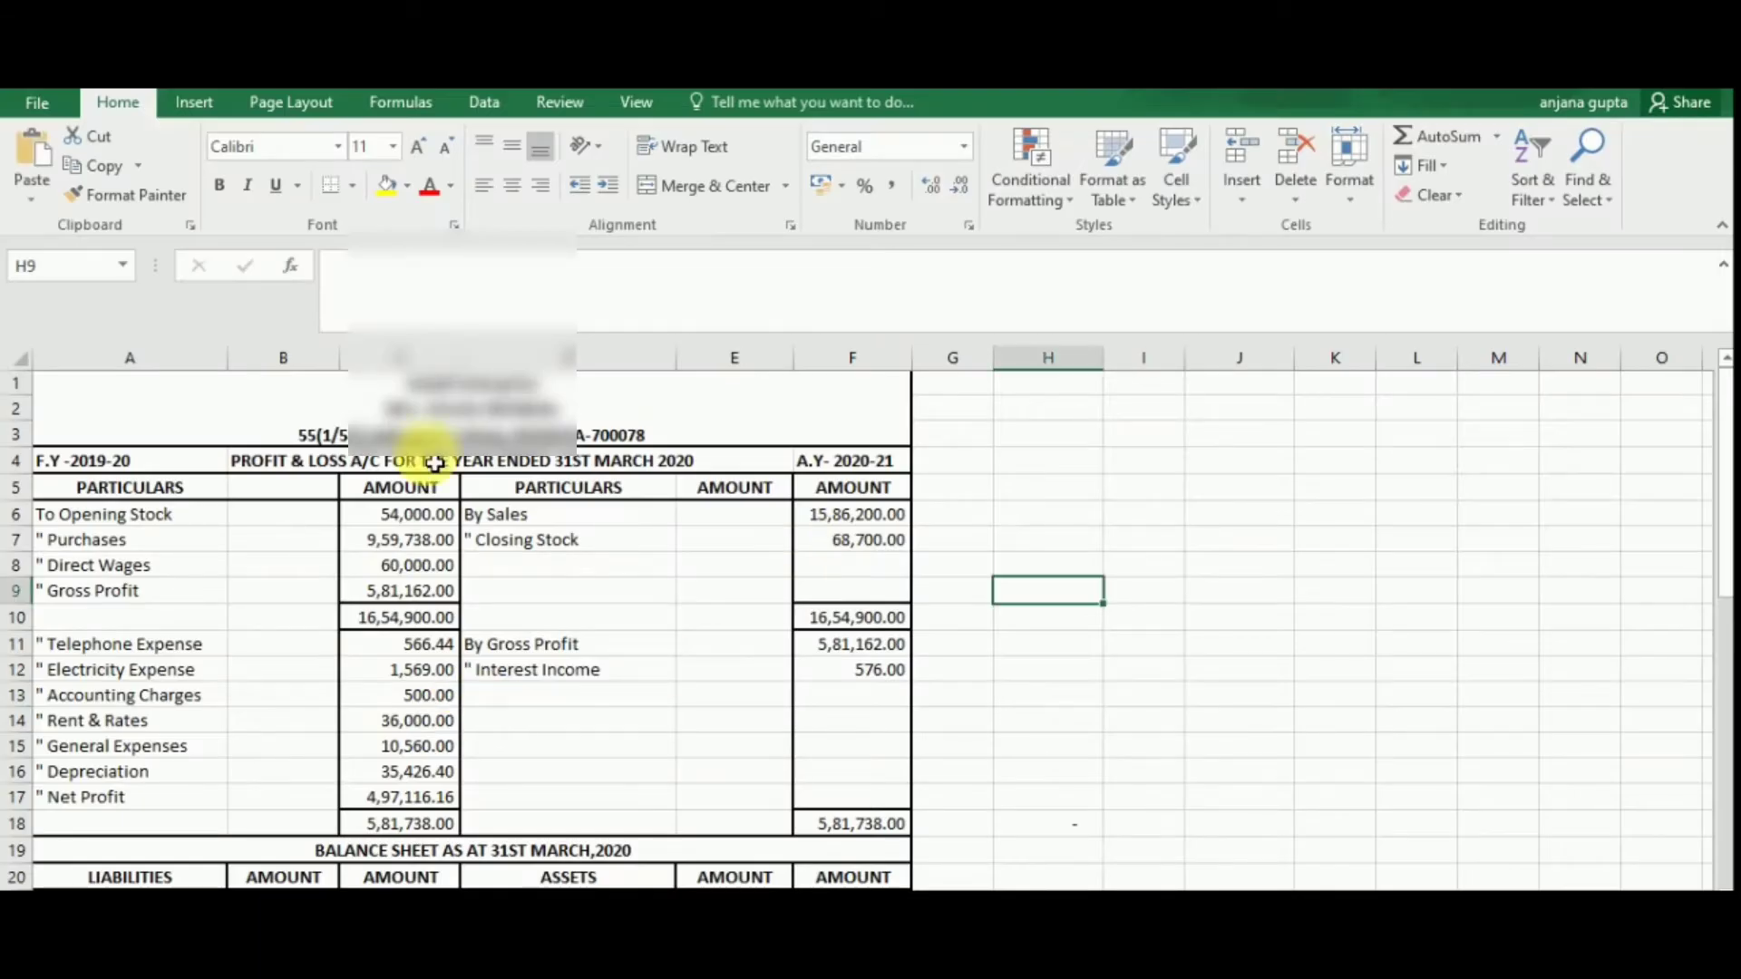
click(152, 887)
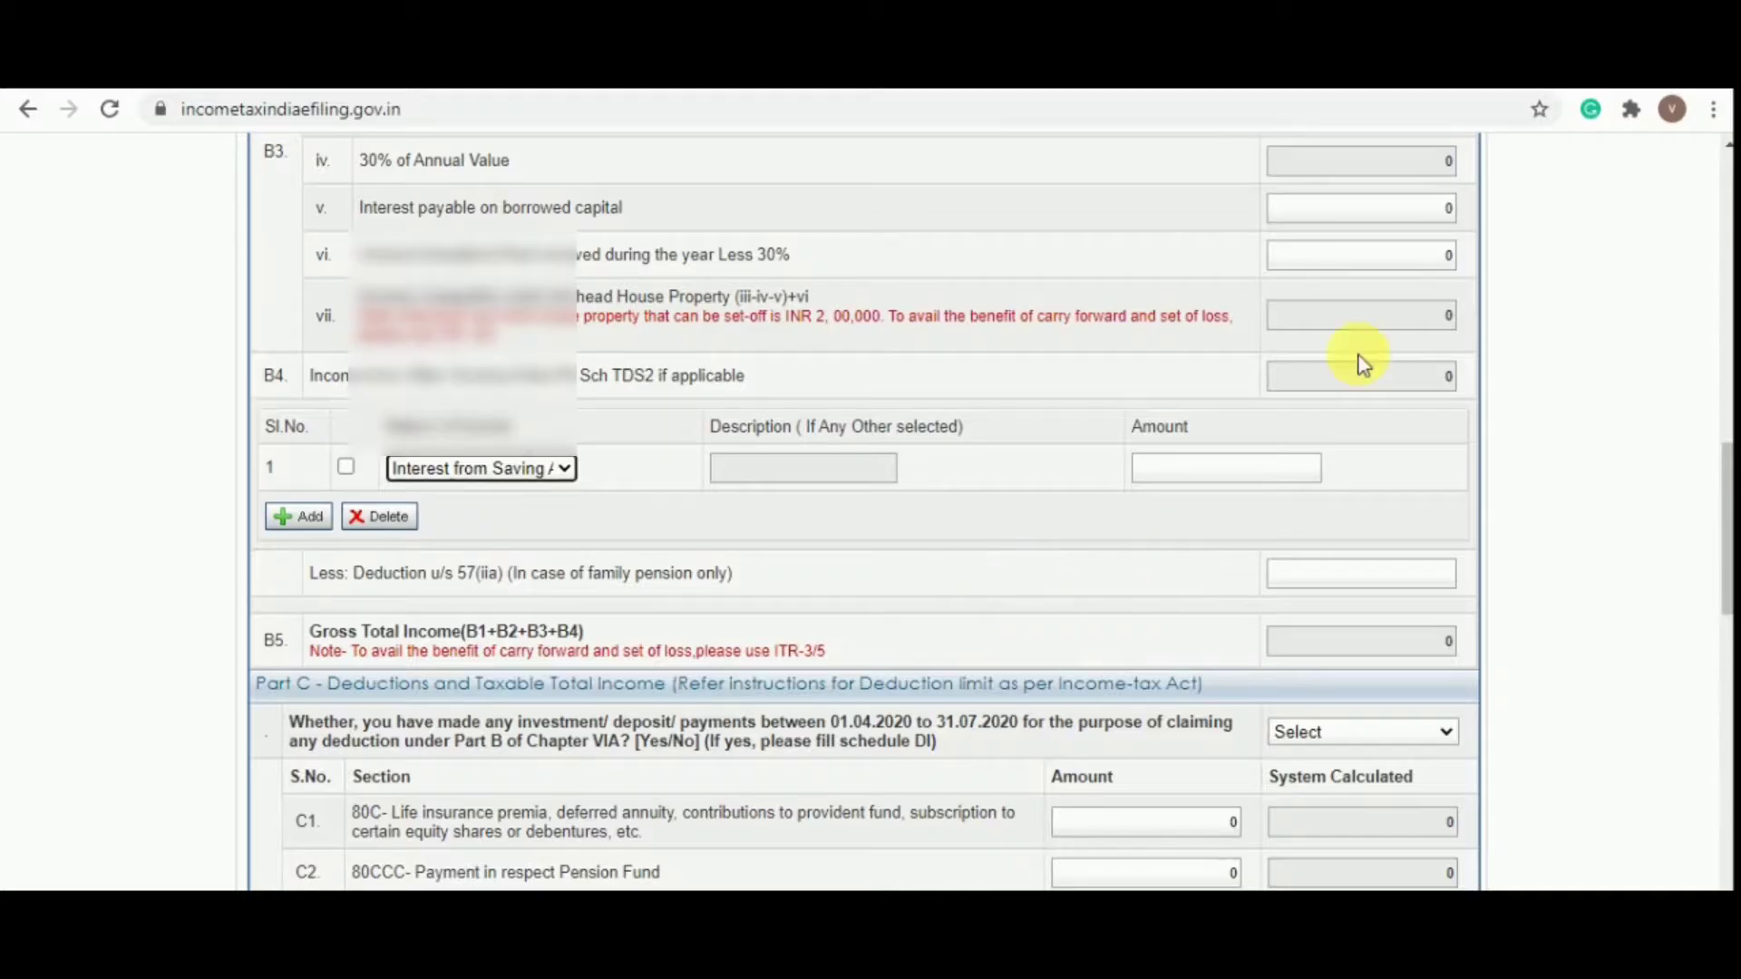
click(1190, 478)
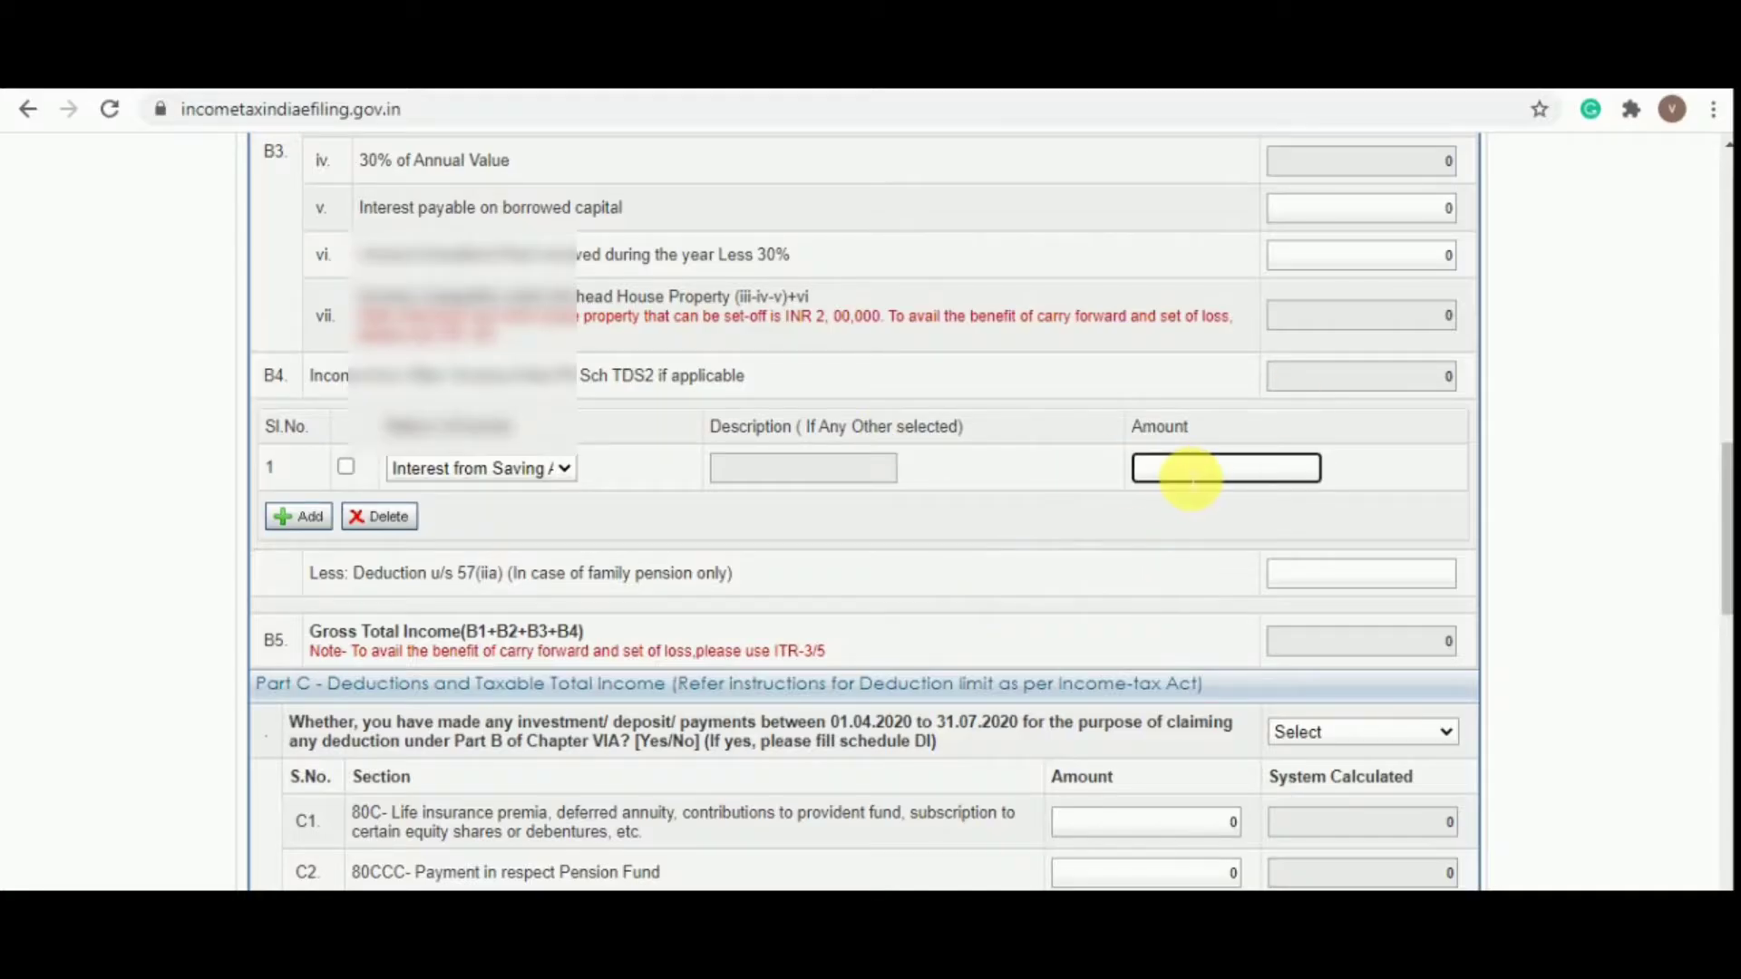
text(576)
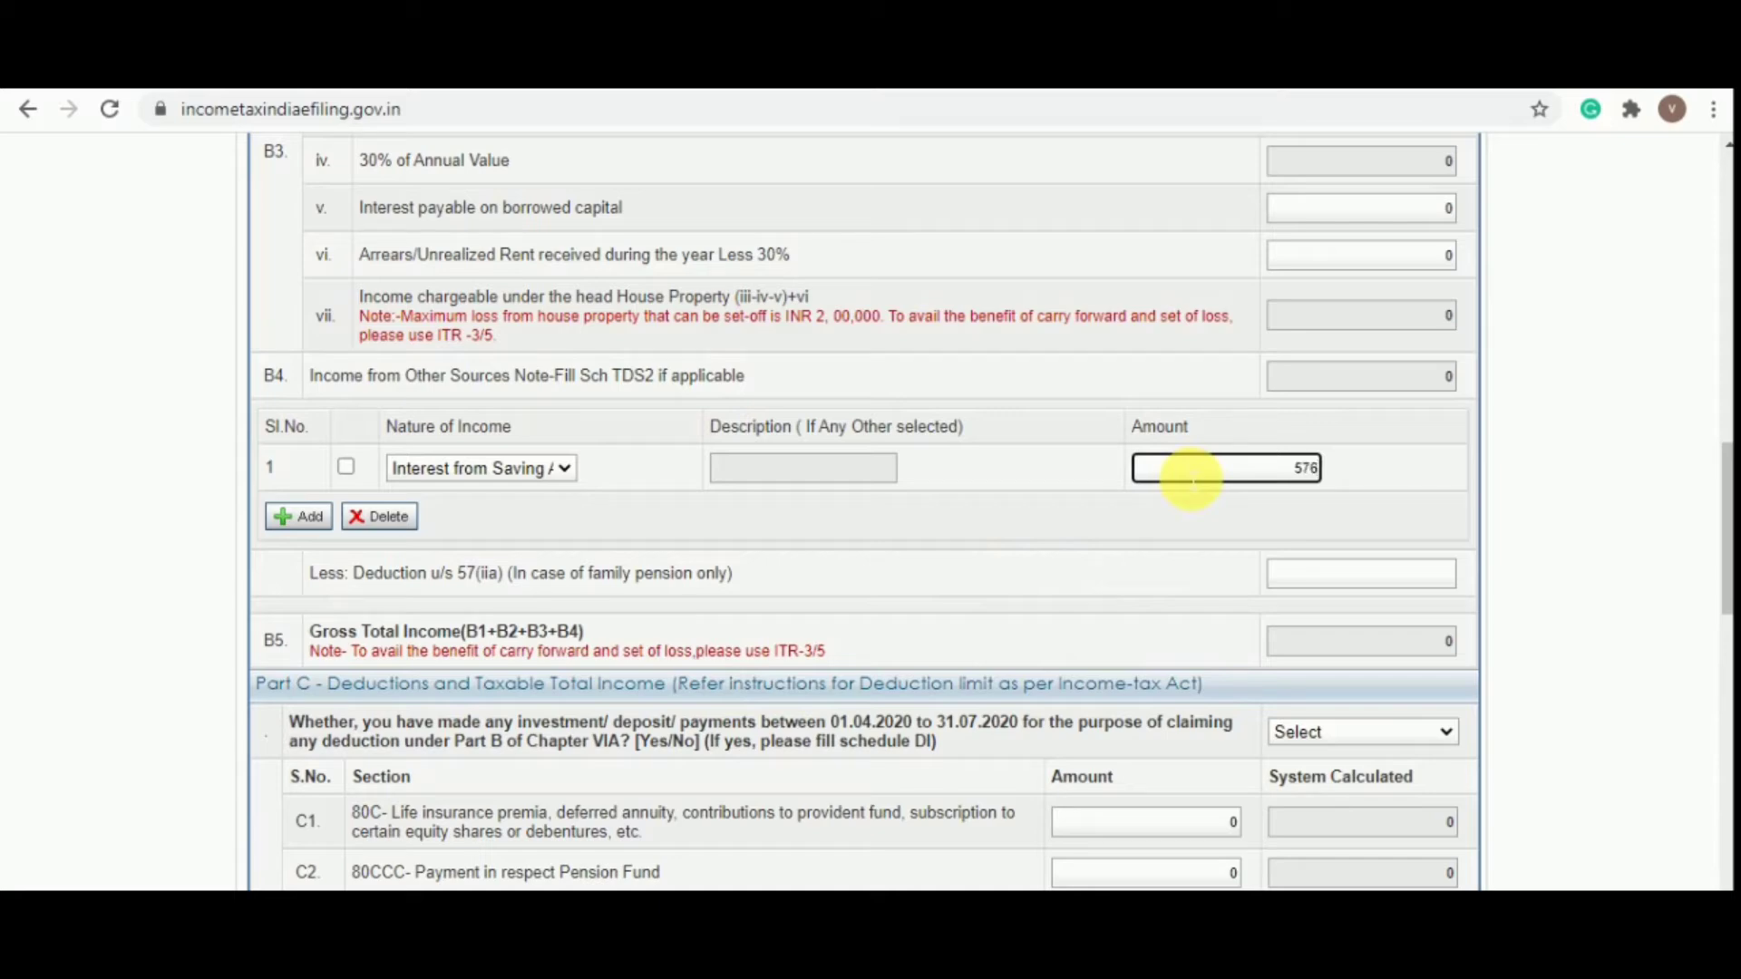
key(Tab)
scroll(1188, 473, down, 2)
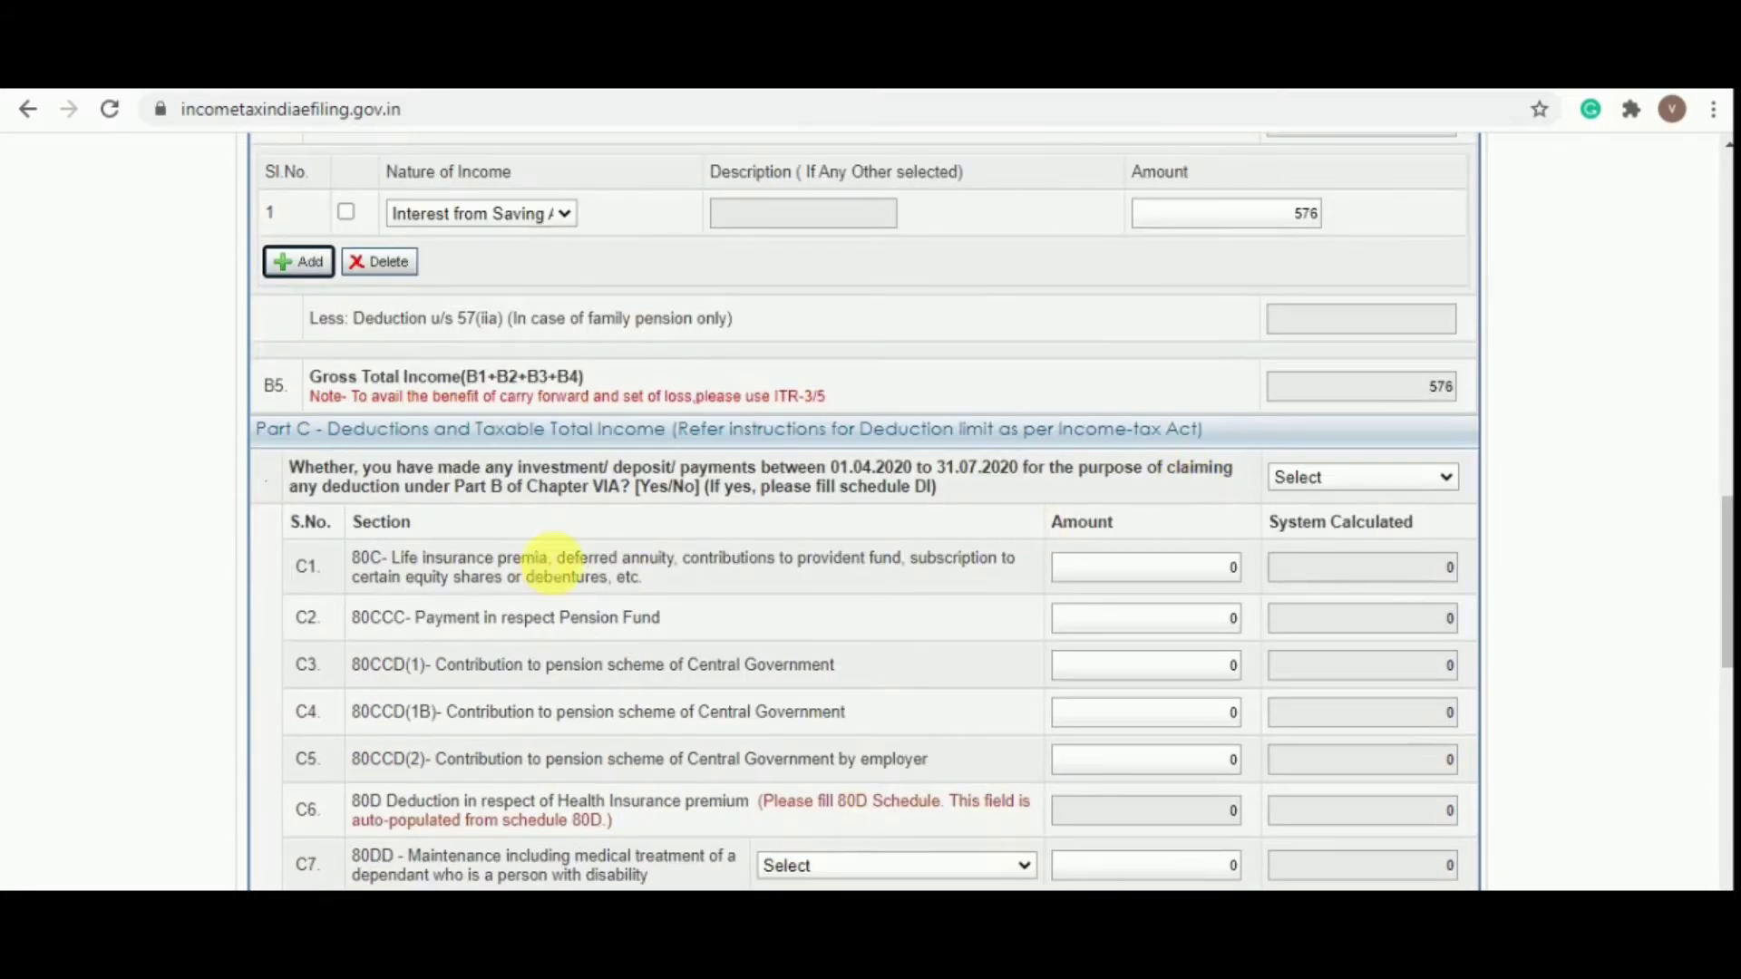
scroll(1151, 508, up, 10)
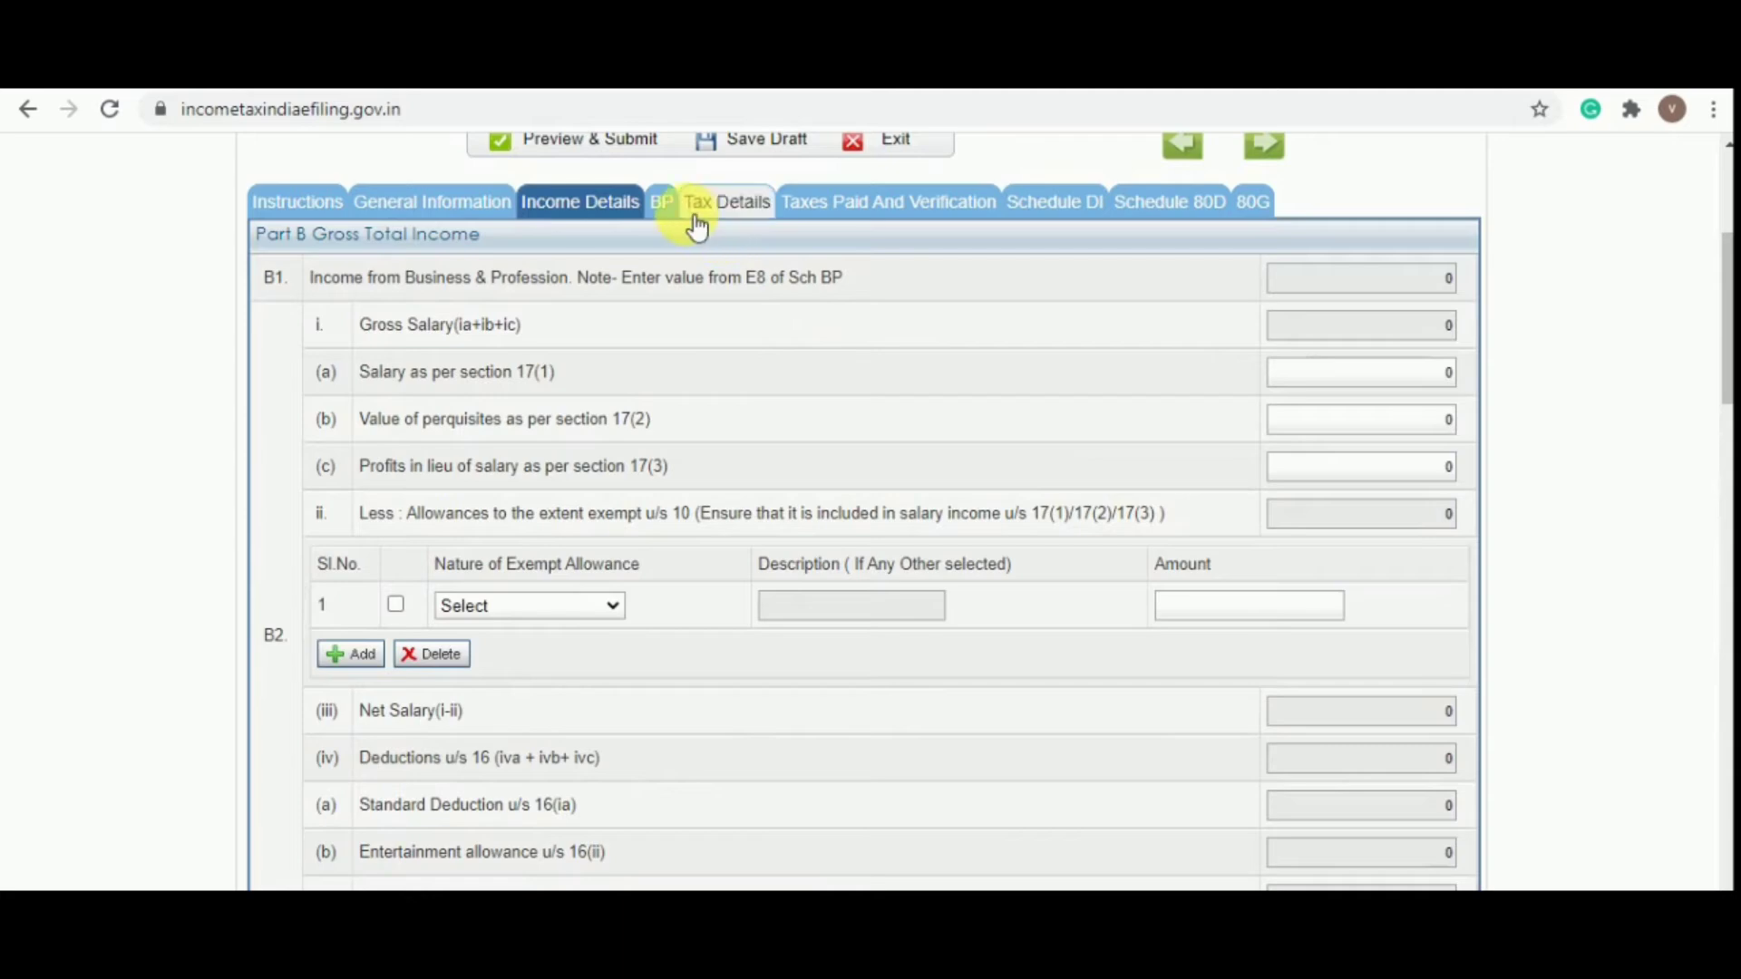
In Schedule BP, enter the business name and pick code 09023-Retail sale in non-specialized stores
click(661, 201)
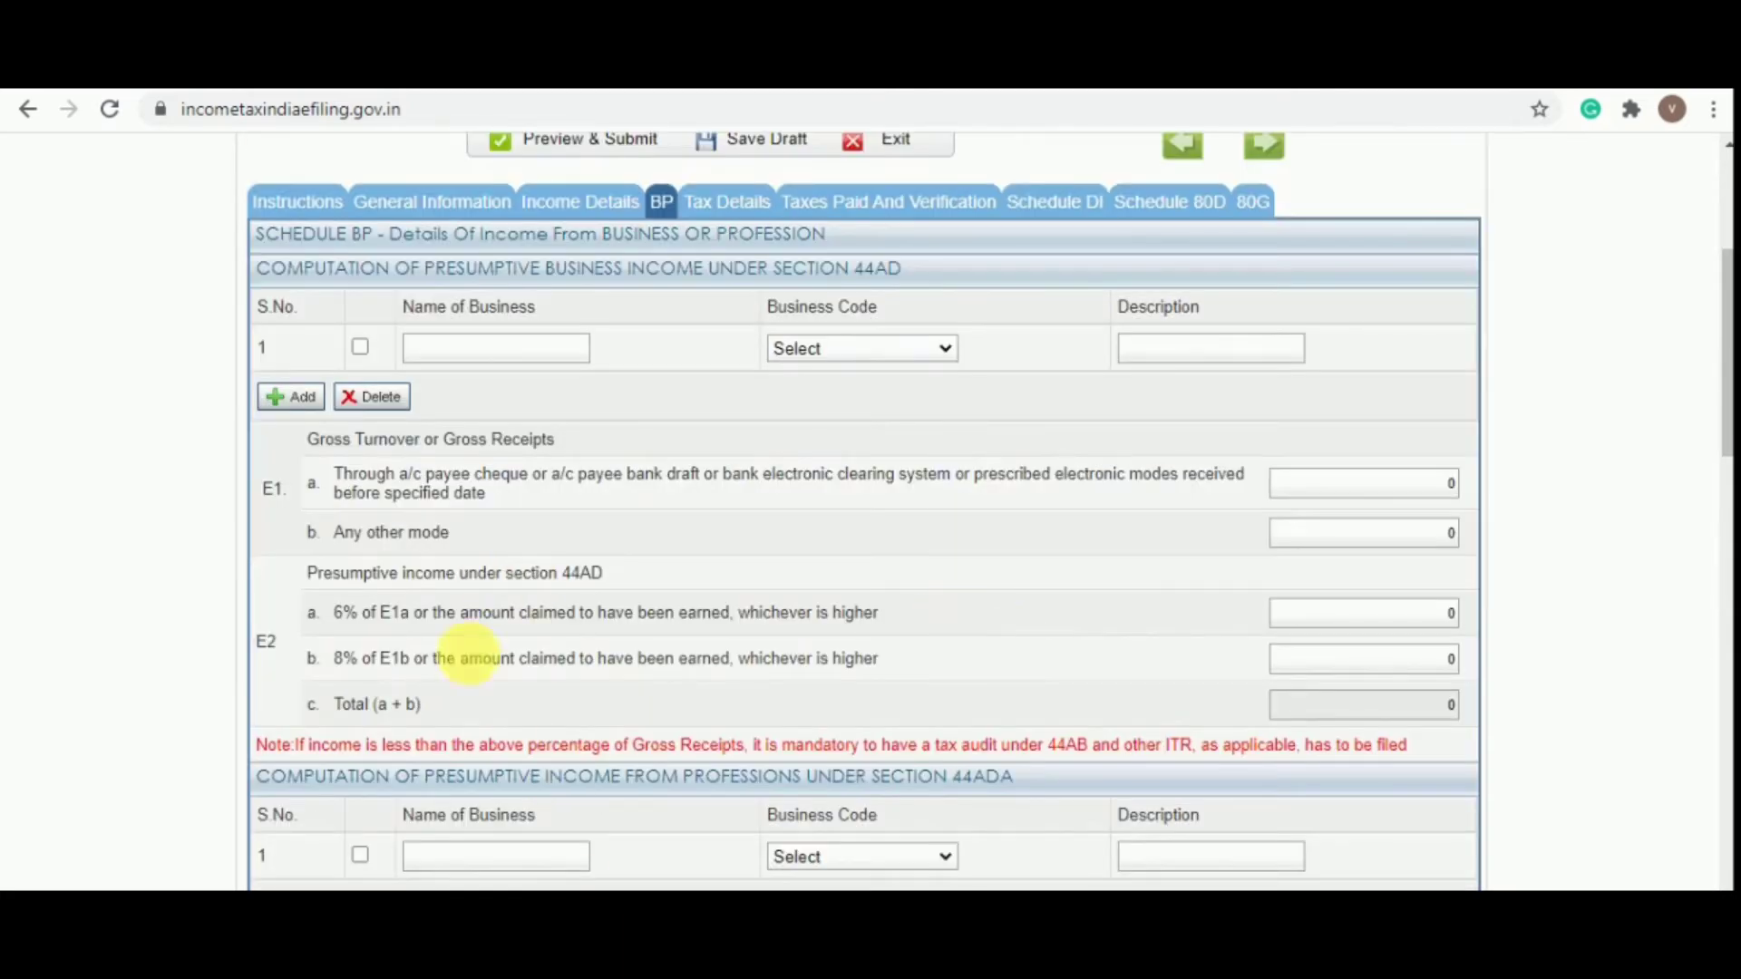
click(437, 352)
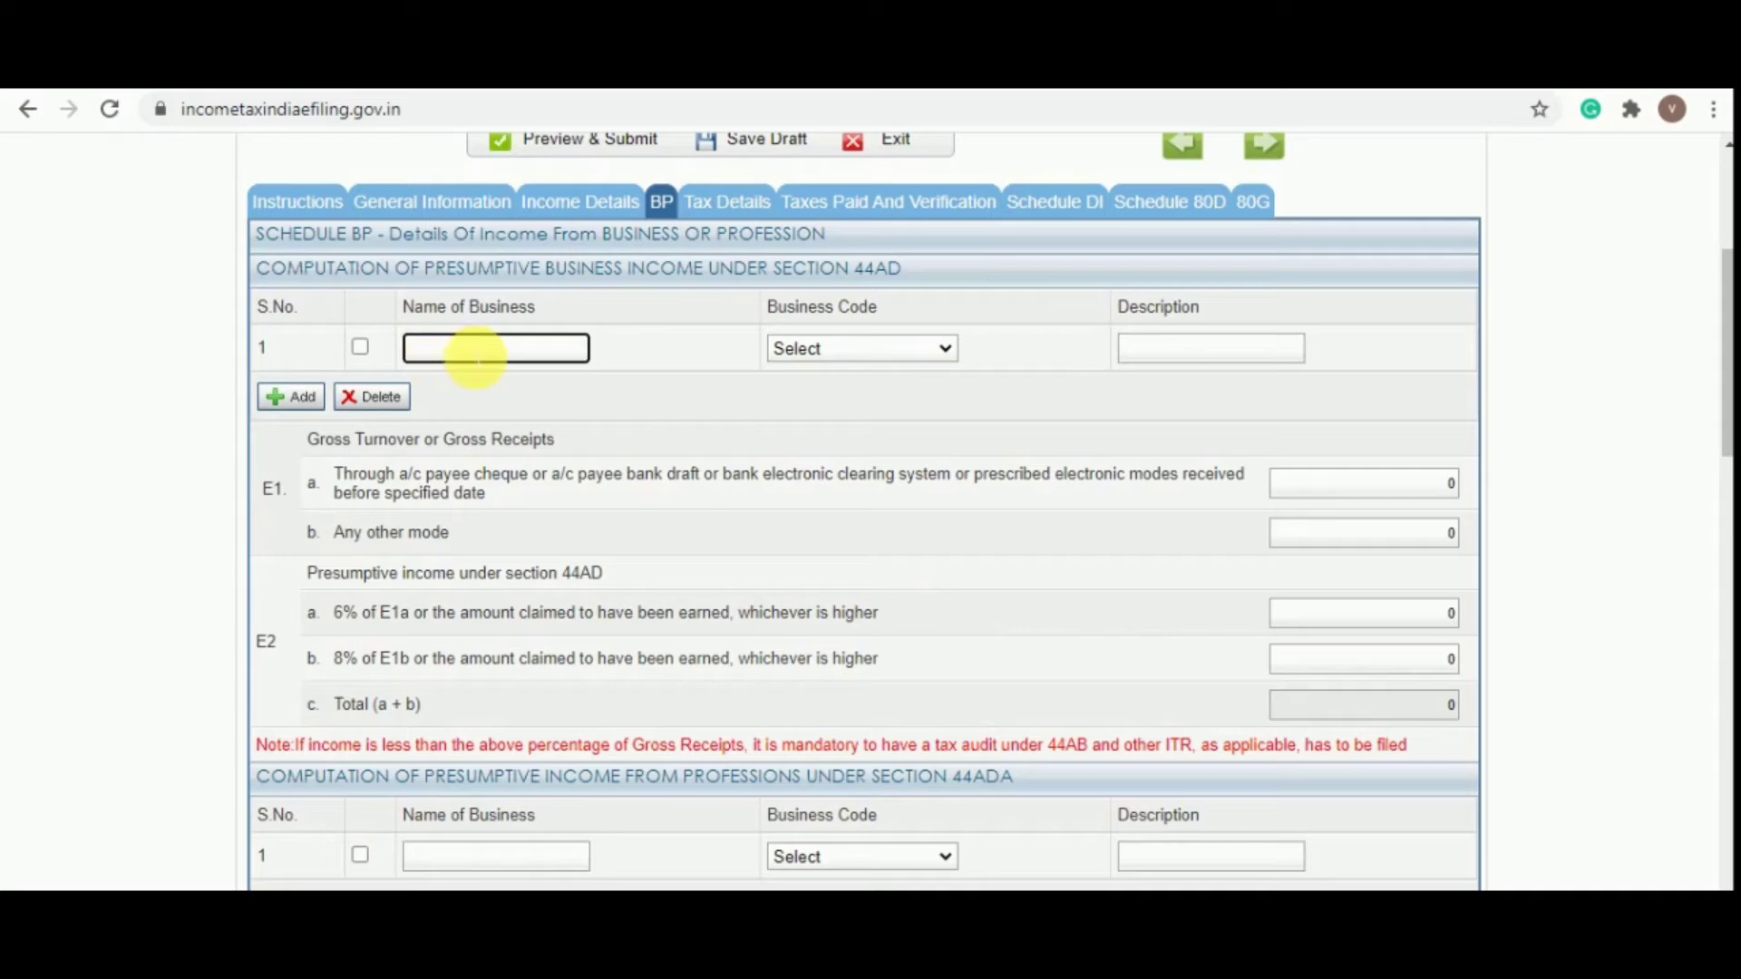
click(828, 356)
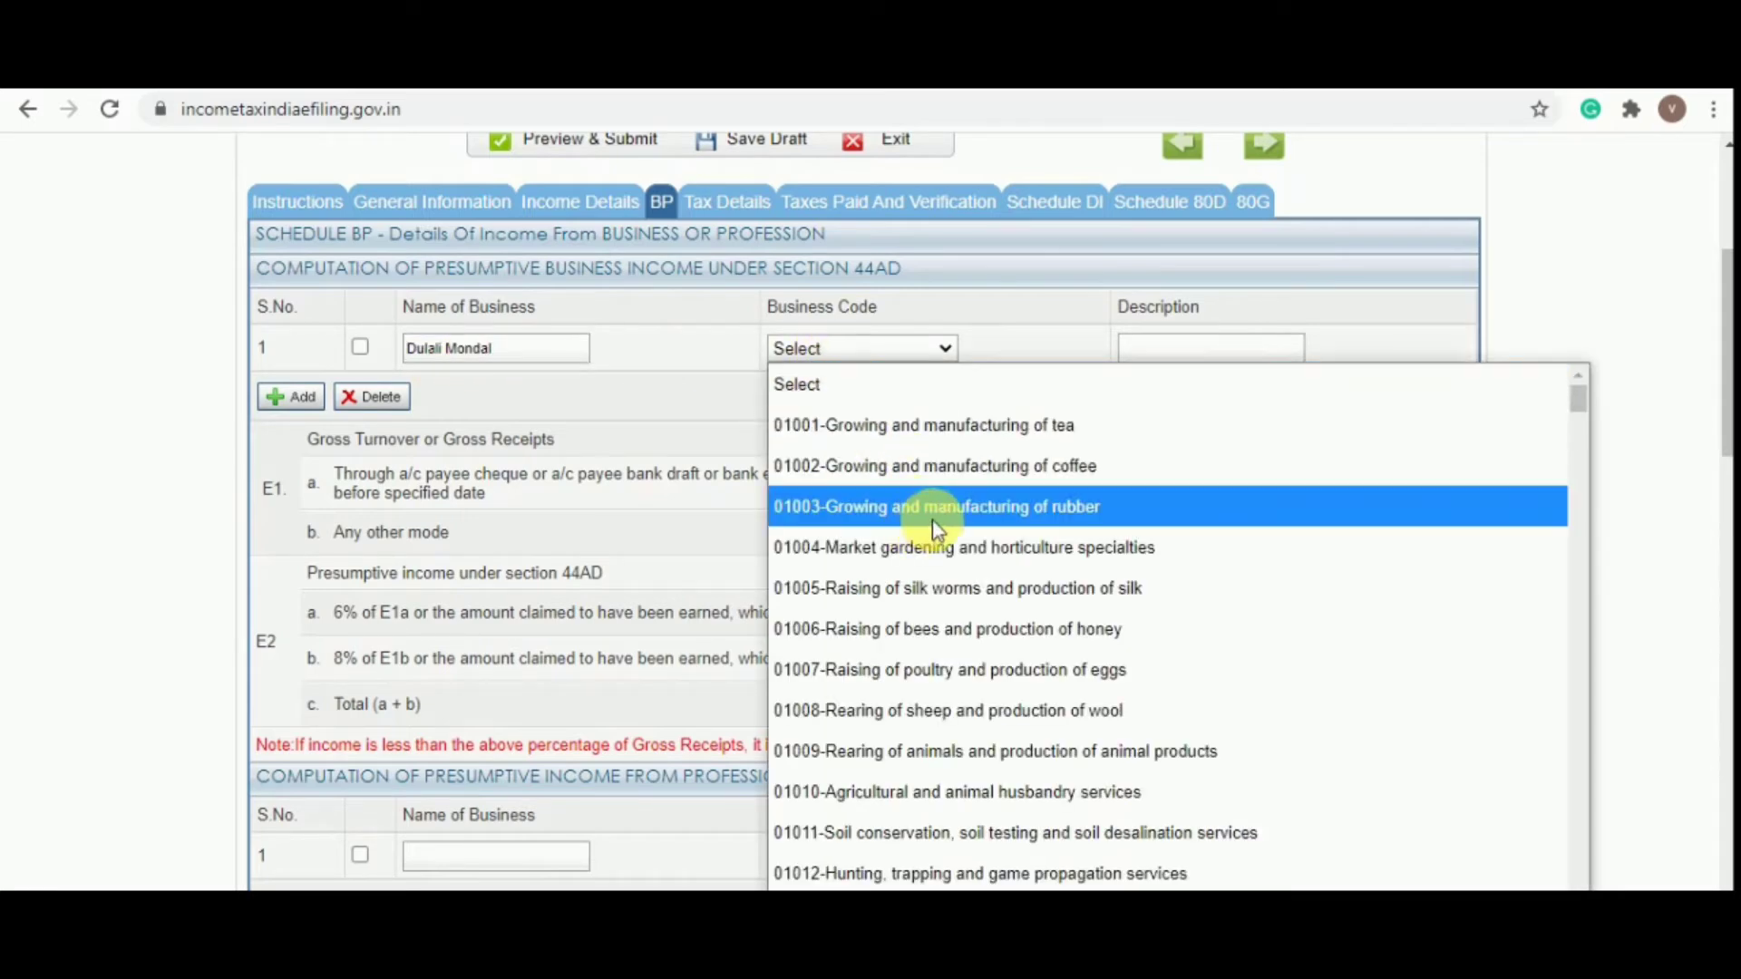
scroll(937, 525, down, 5)
scroll(934, 513, down, 2)
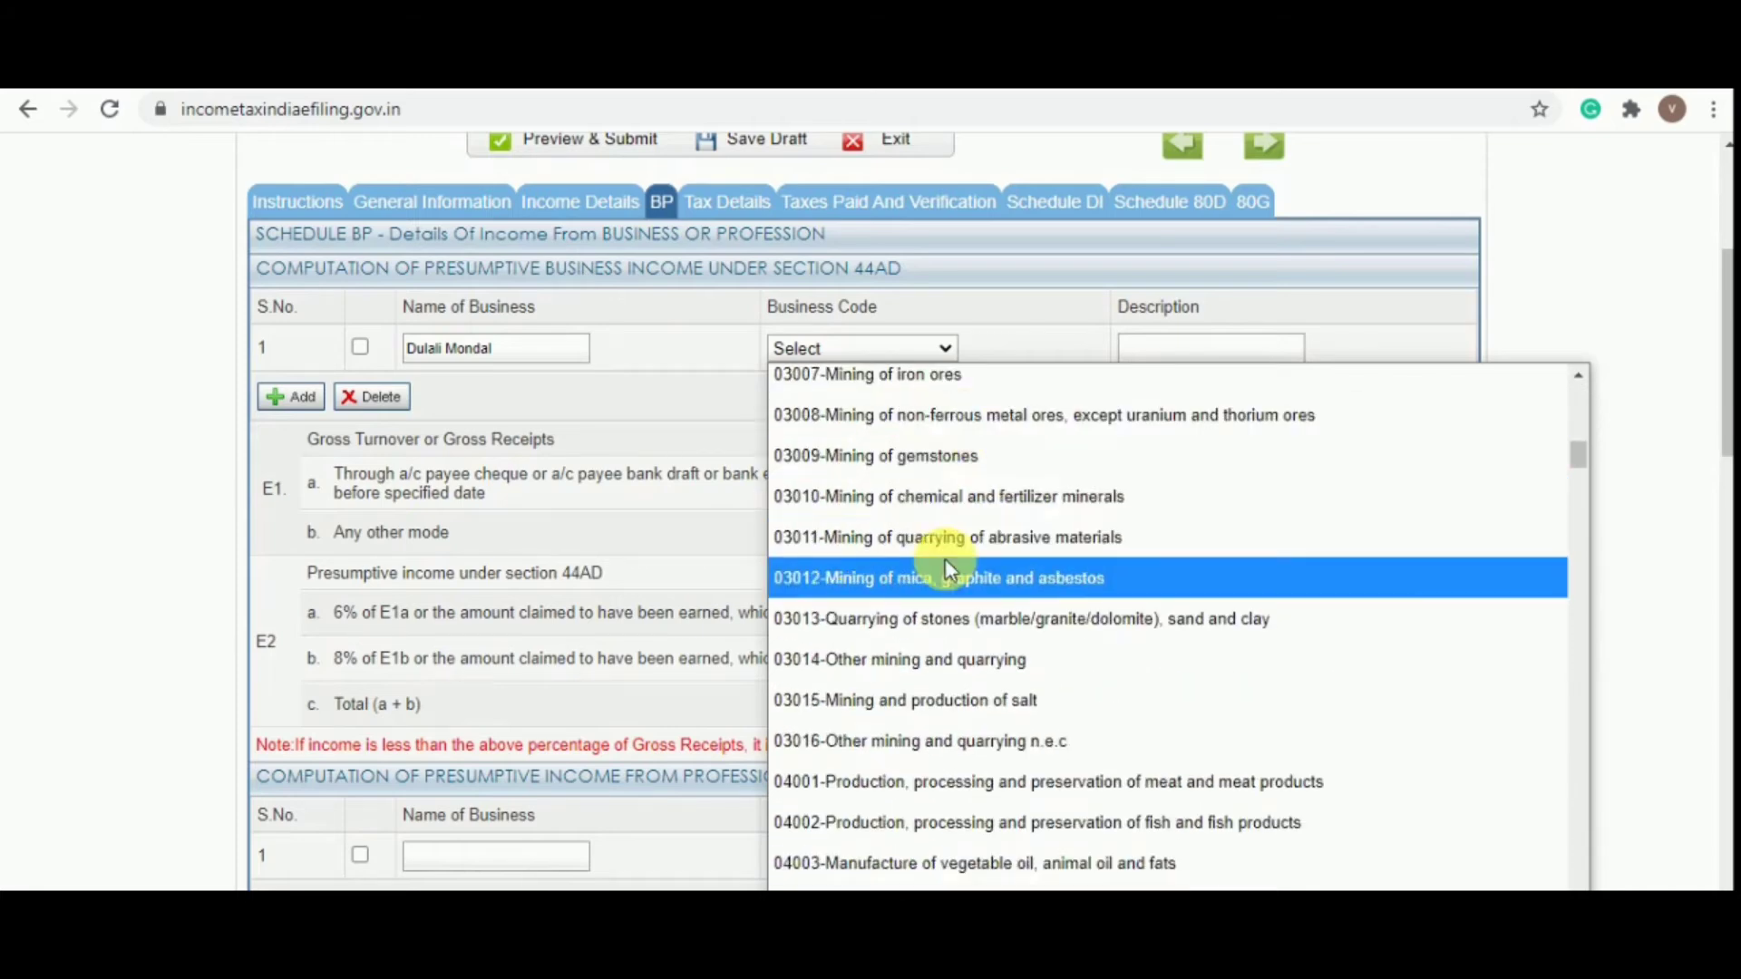
scroll(945, 559, down, 15)
scroll(950, 563, down, 5)
scroll(952, 544, up, 2)
scroll(954, 530, down, 20)
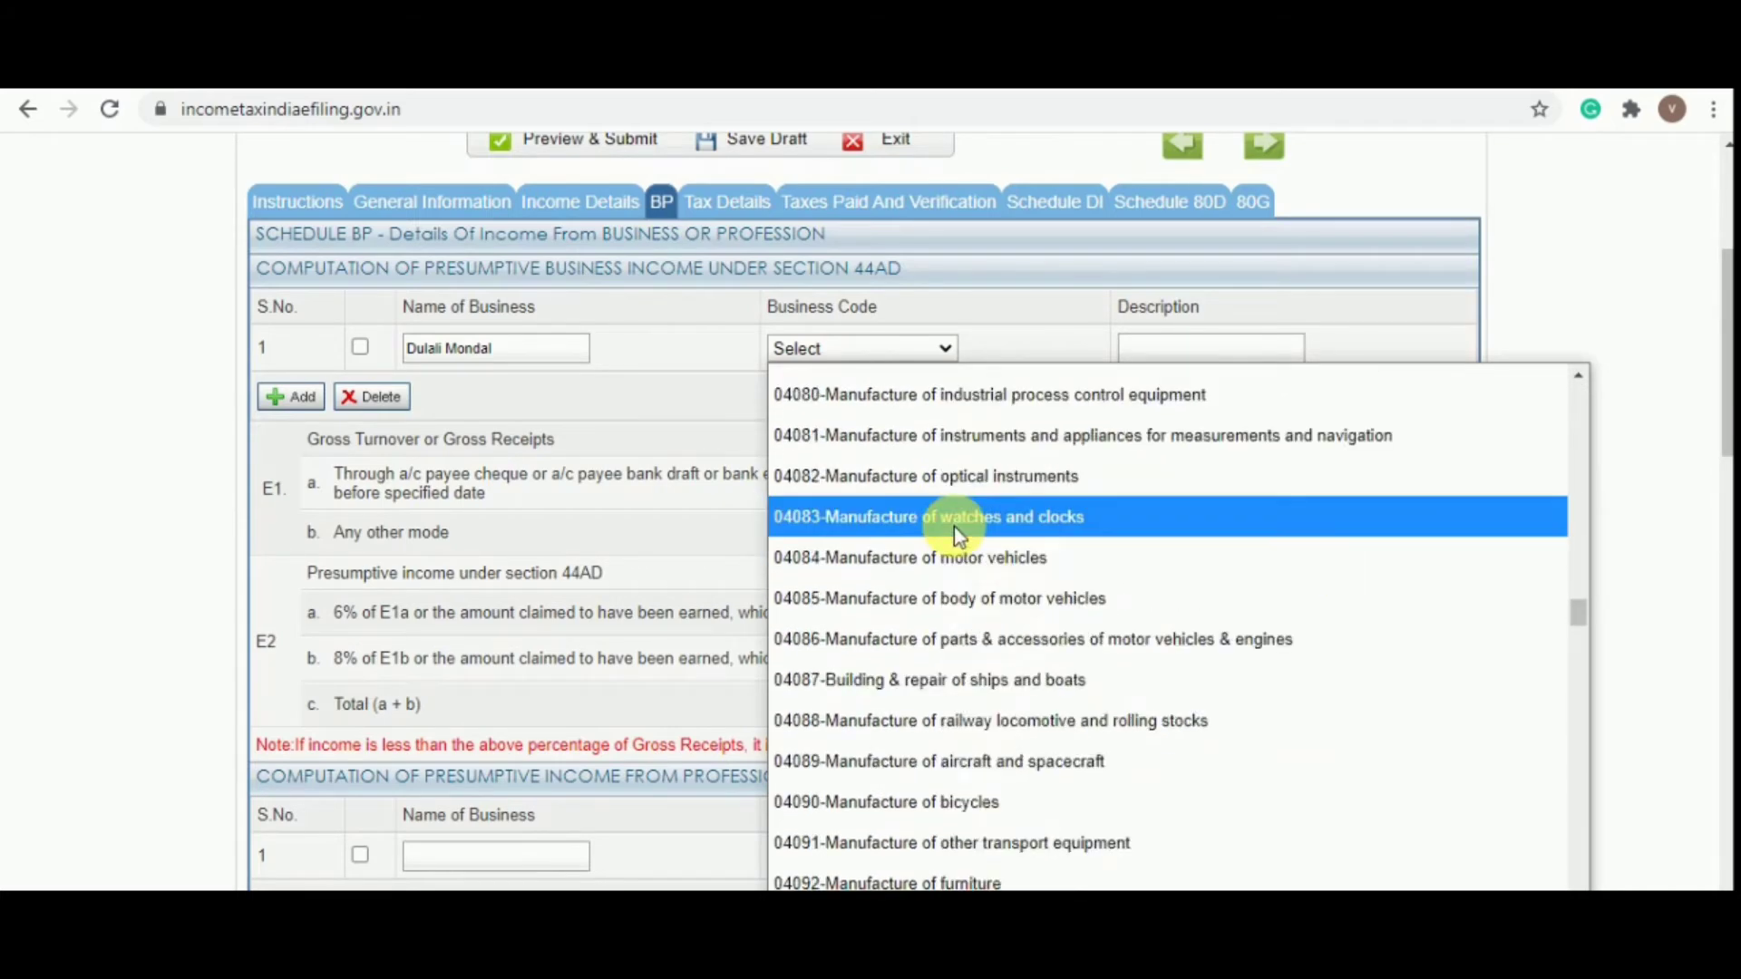
scroll(958, 517, down, 15)
scroll(970, 535, up, 5)
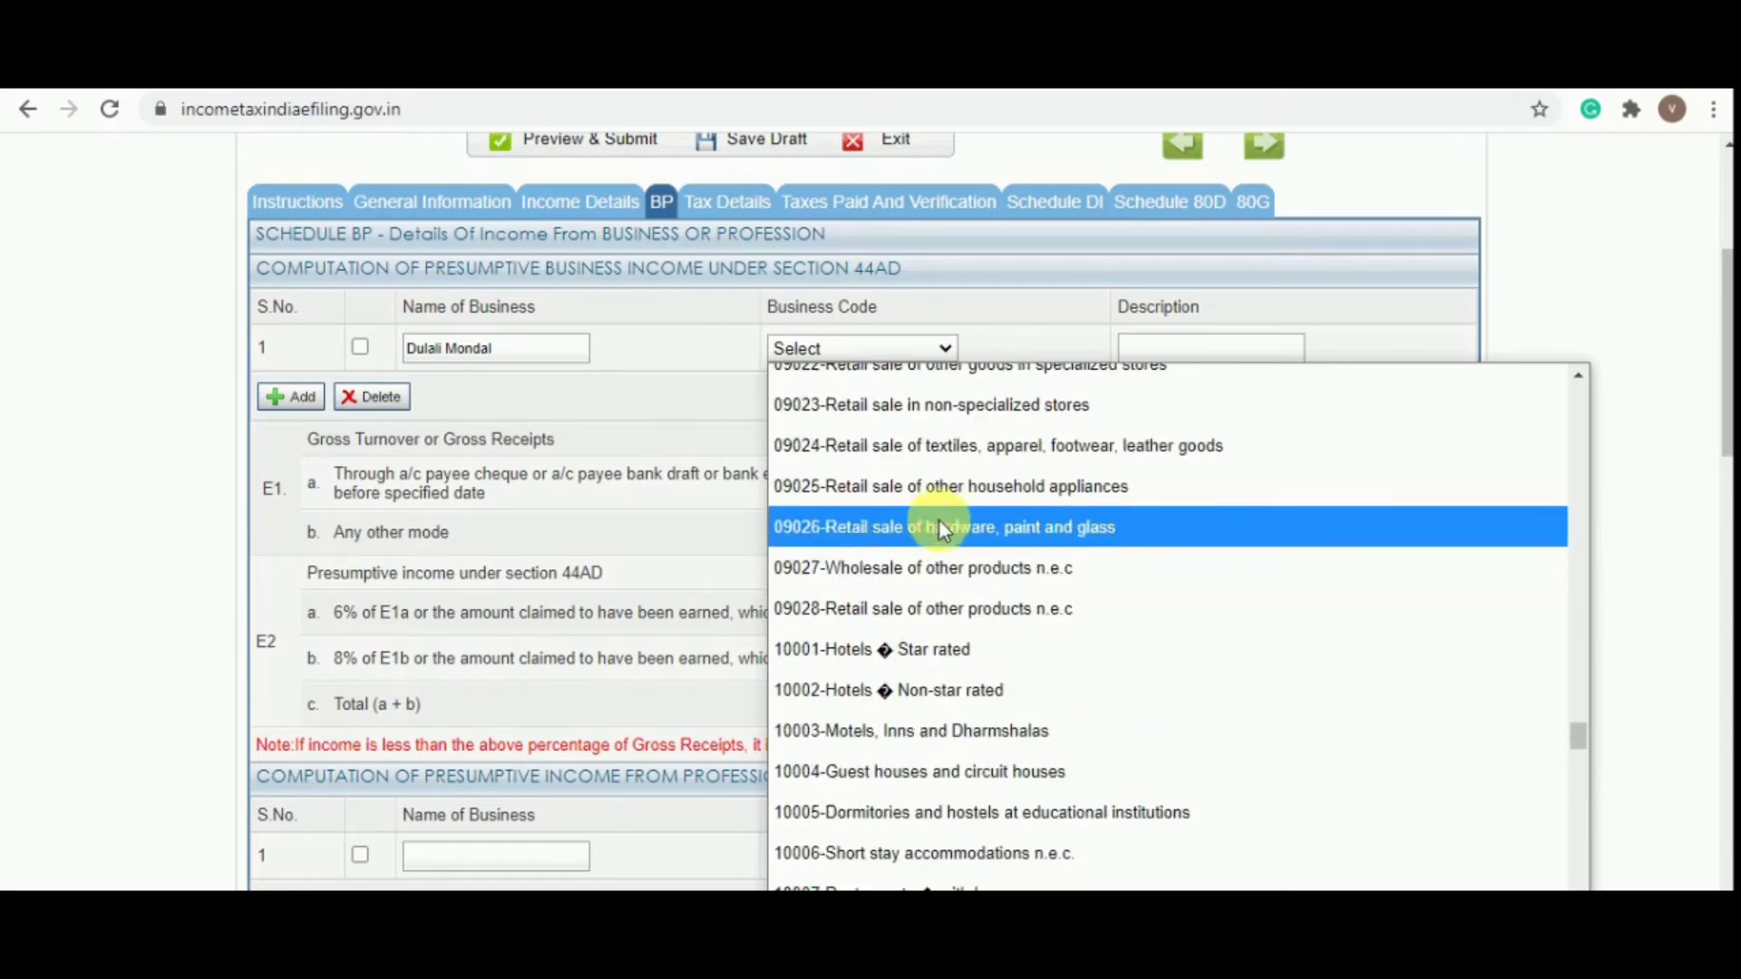
click(875, 405)
scroll(388, 497, down, 1)
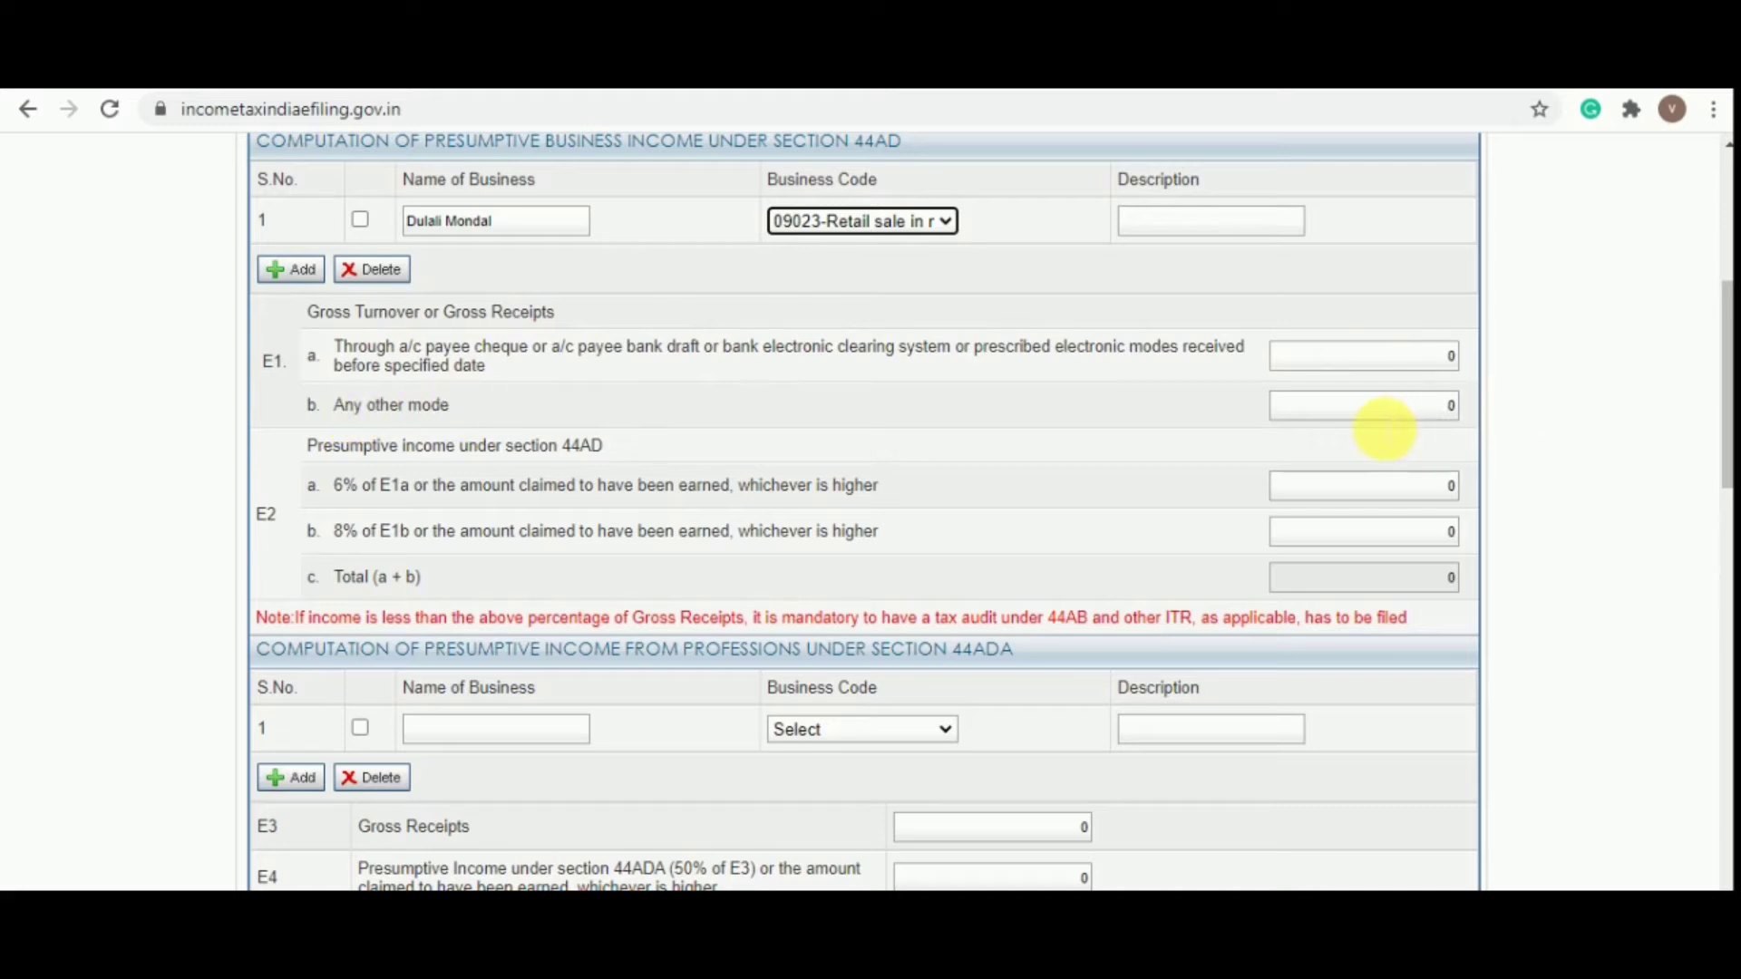
Look up the sales figure 15,86,200.00 in the workbook's profit and loss sheet
key(alt+Tab)
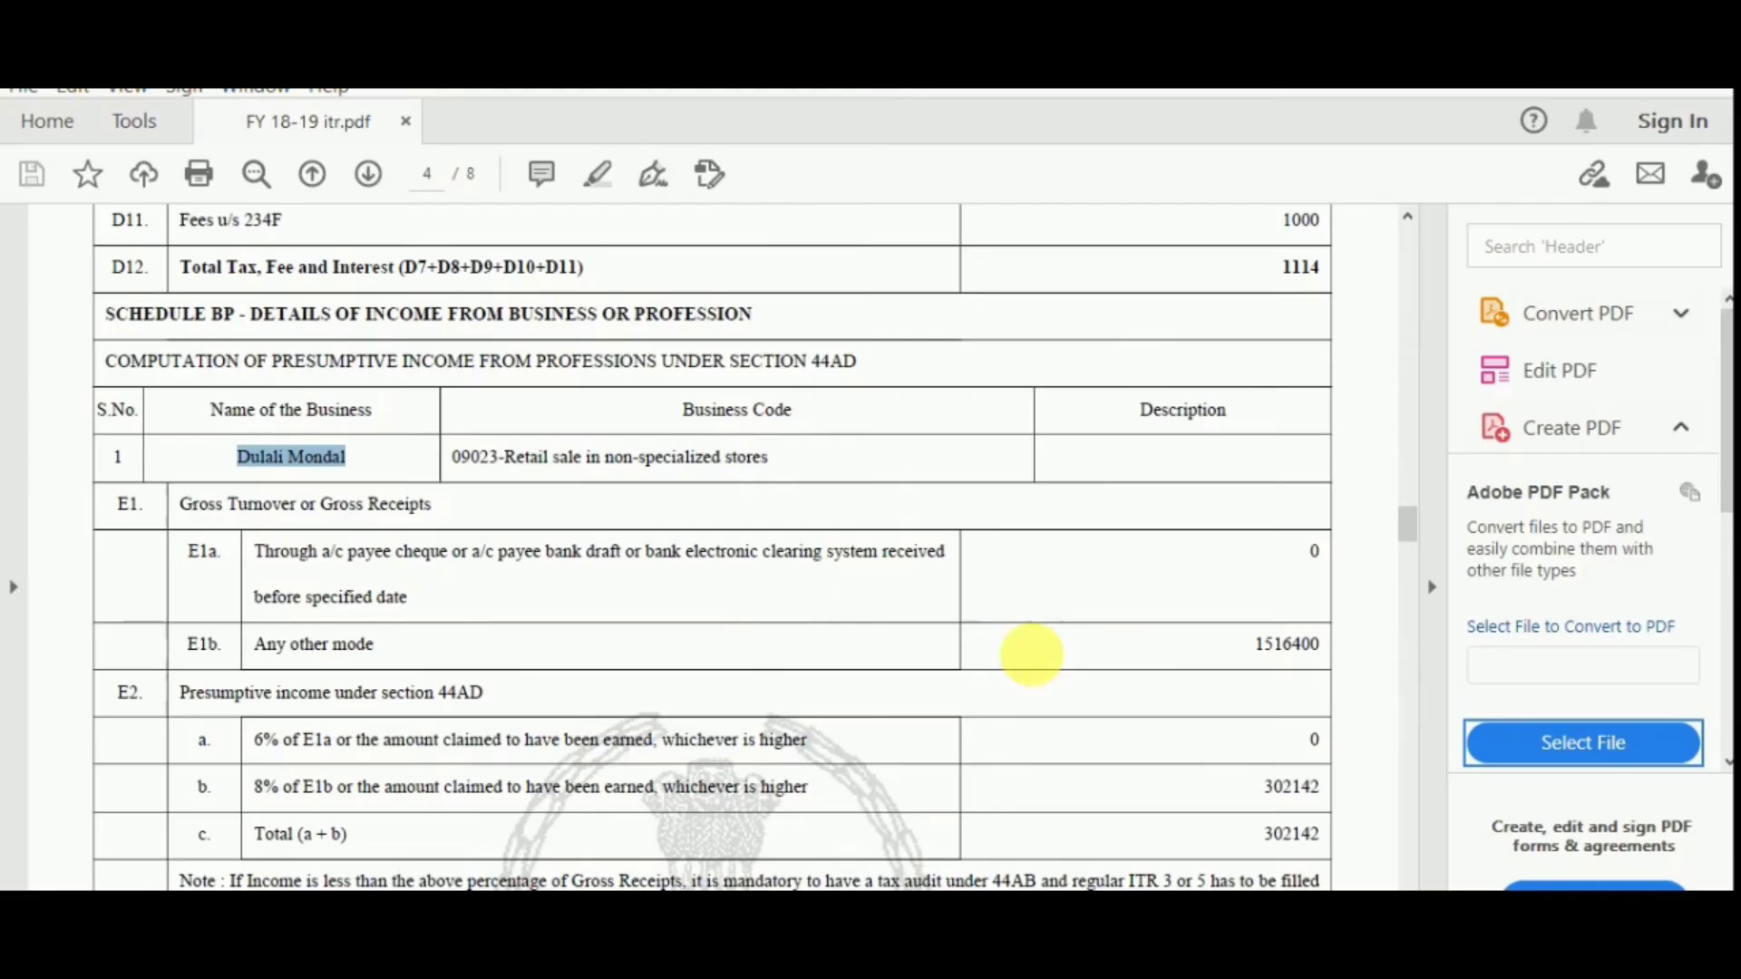
key(alt+Tab)
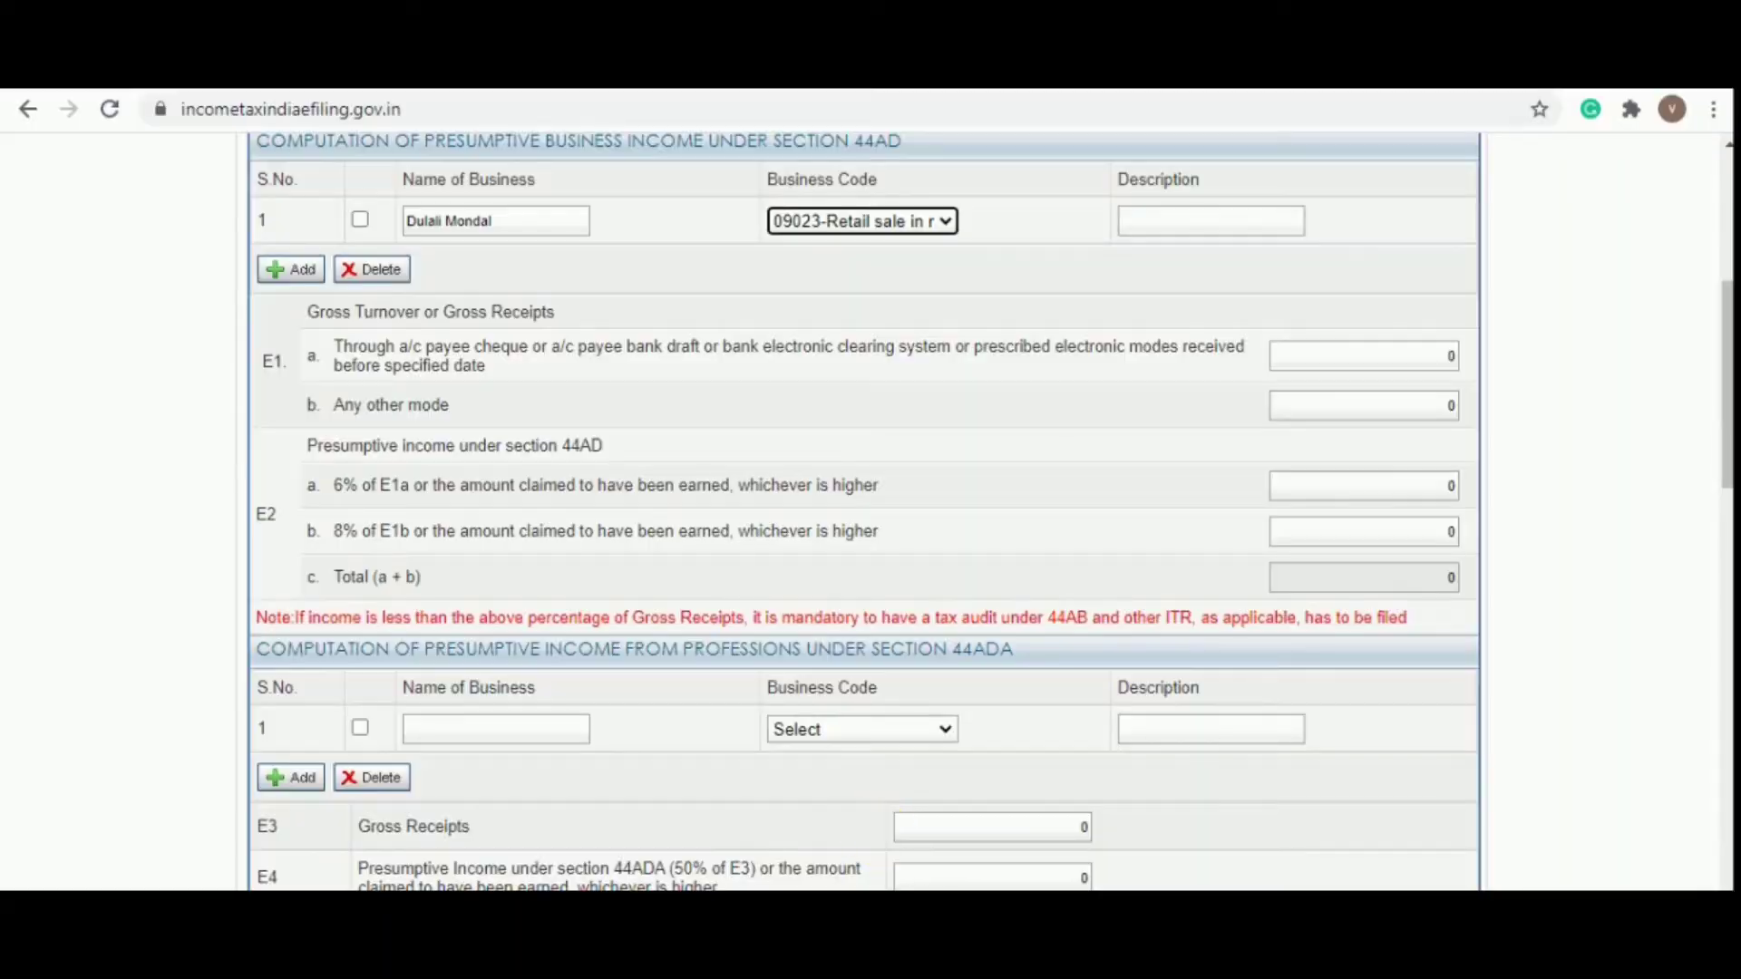
key(alt+Tab)
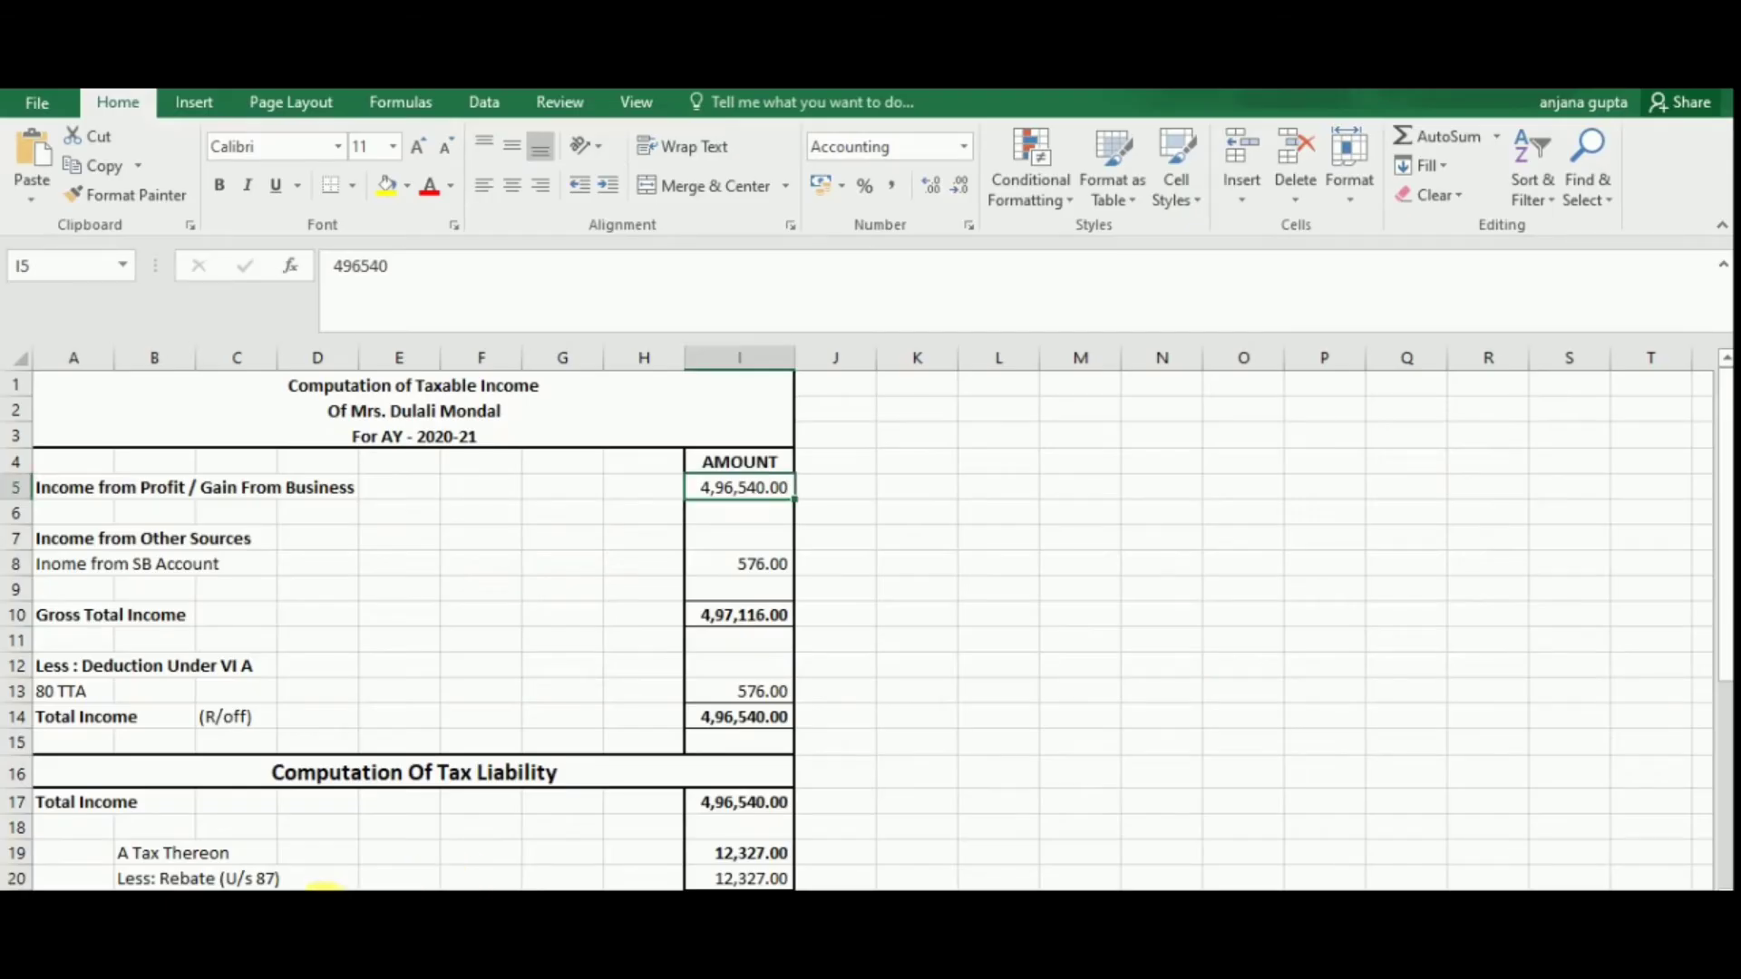
click(274, 905)
click(869, 520)
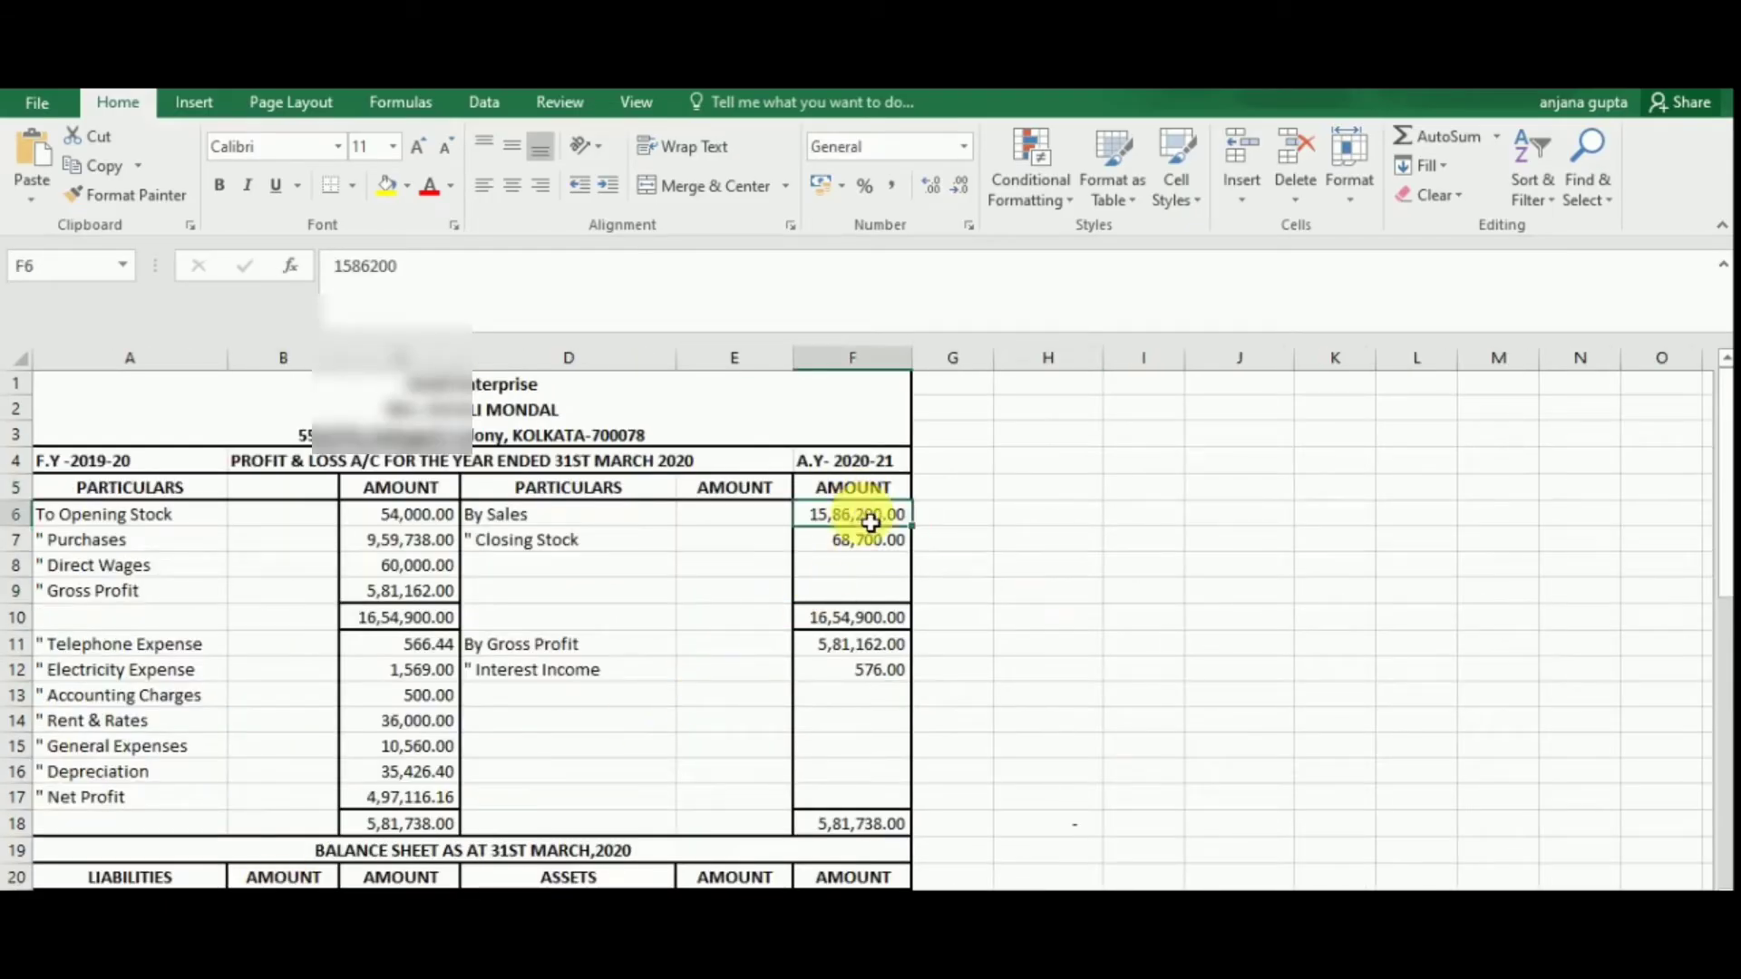
Dismiss the save-draft reminder and enter 1586200 as E1b gross receipts by other modes
key(alt+Tab)
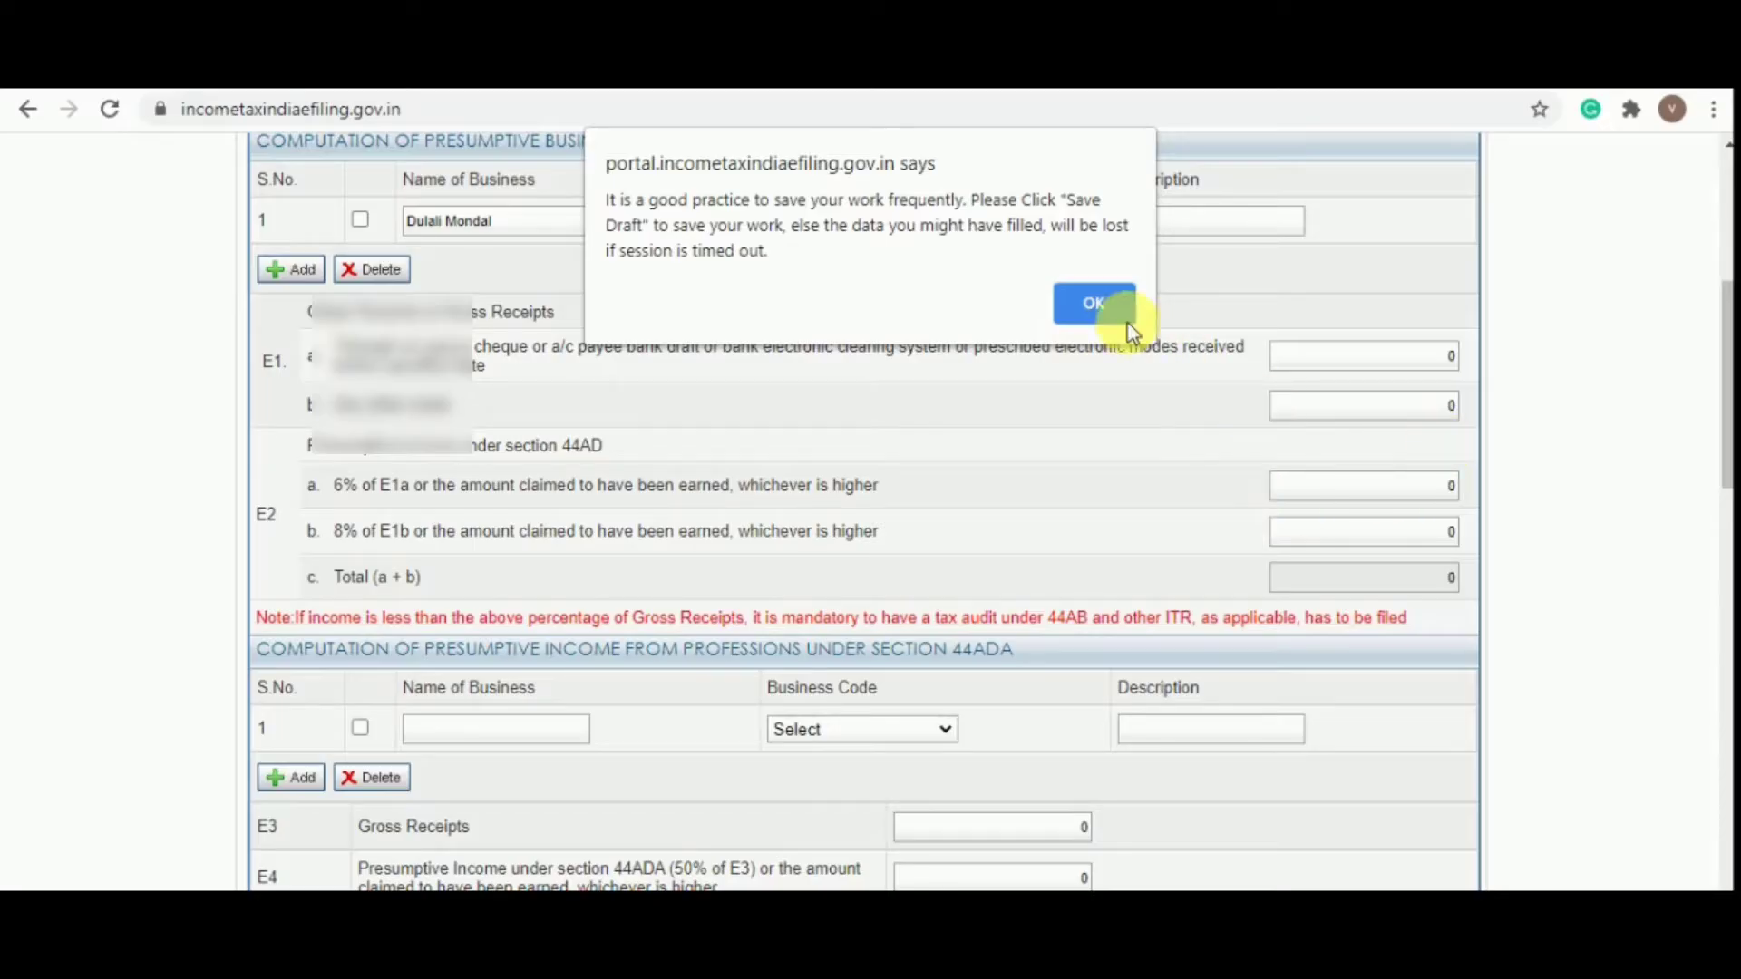
click(1093, 304)
click(1377, 414)
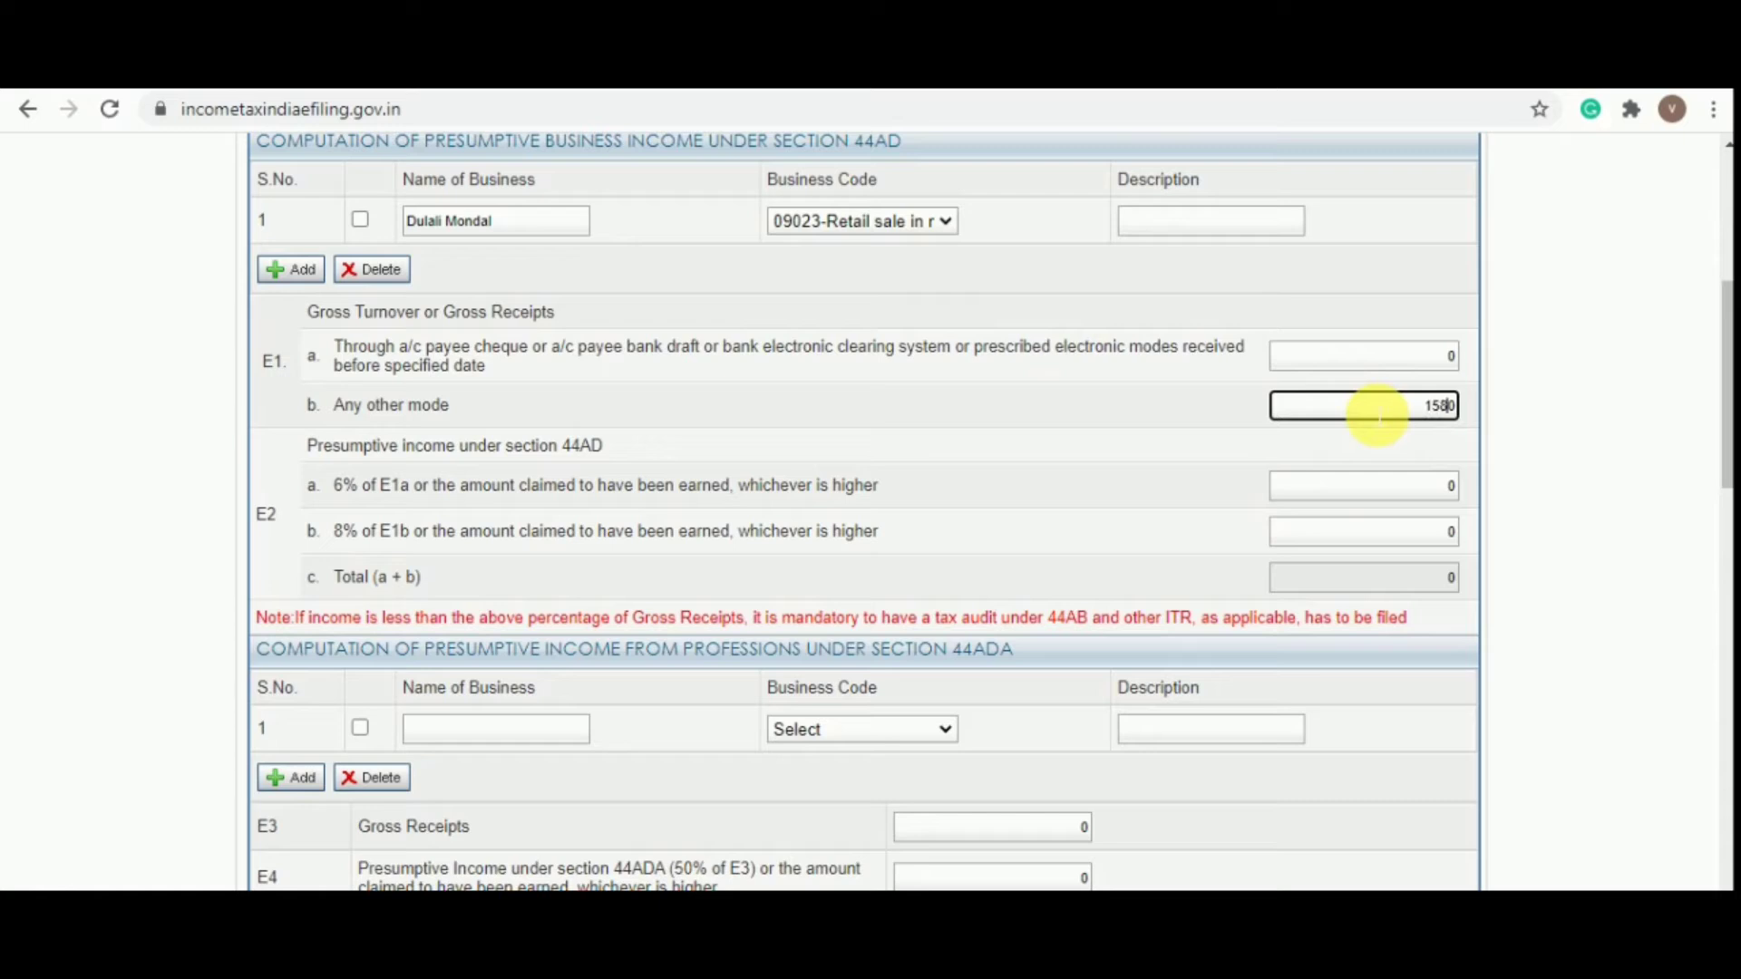
text(1586200)
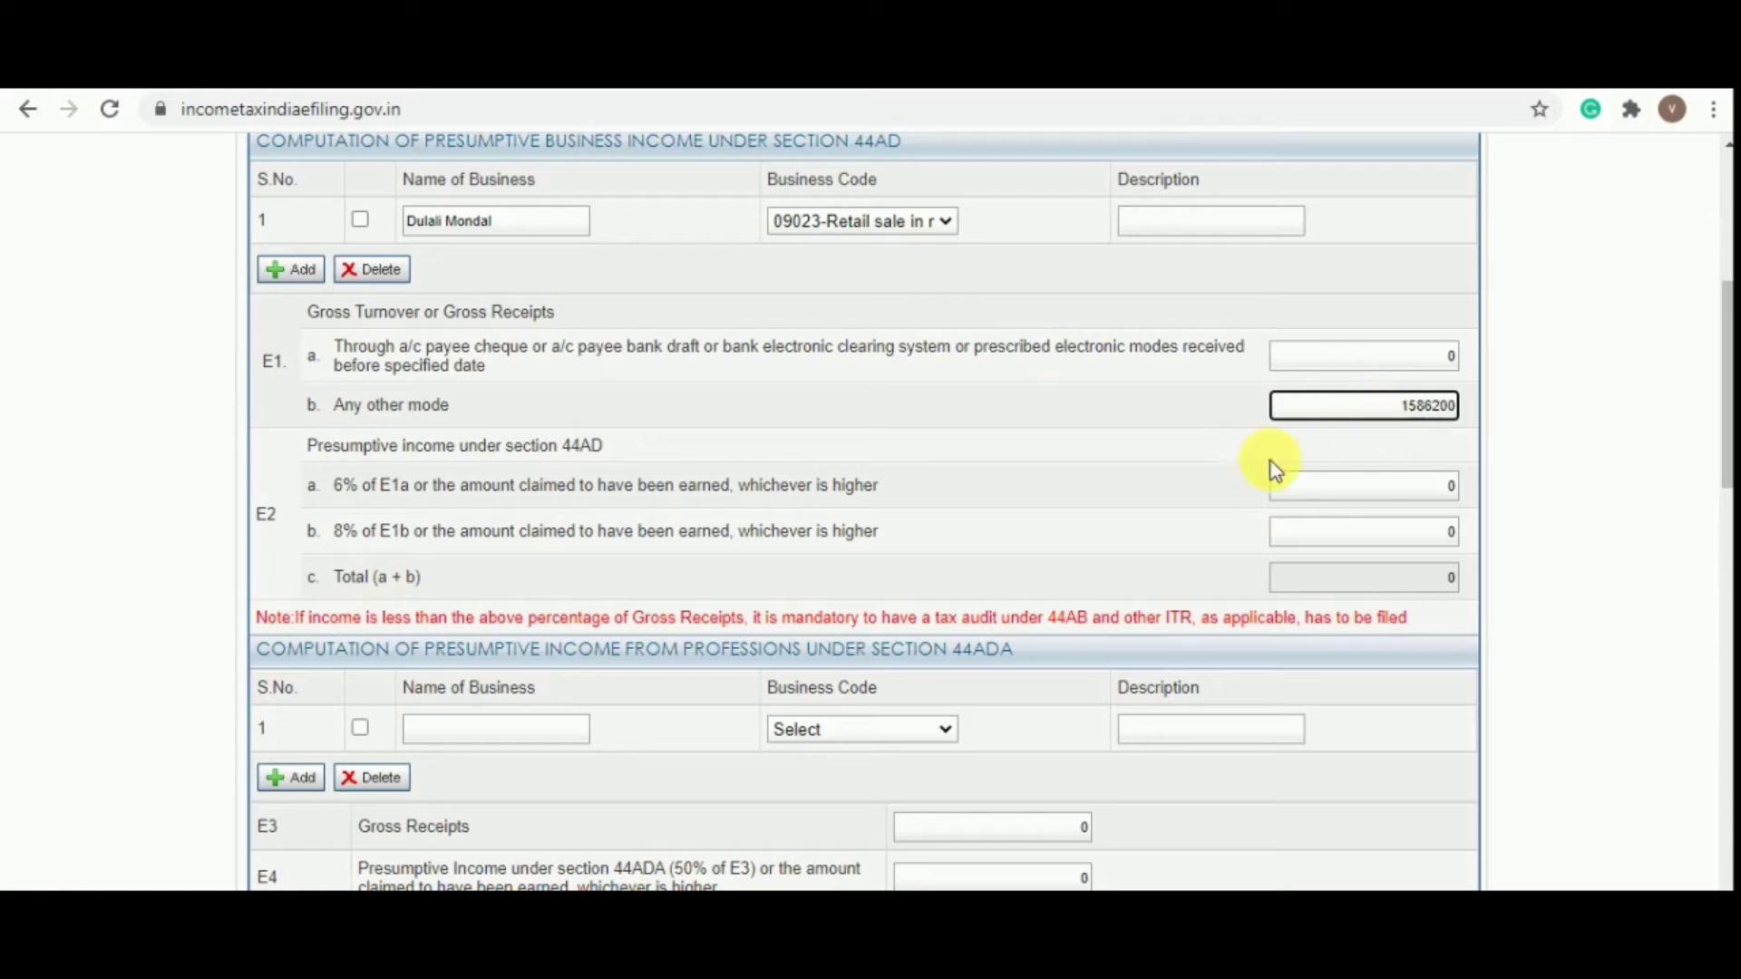
key(Tab)
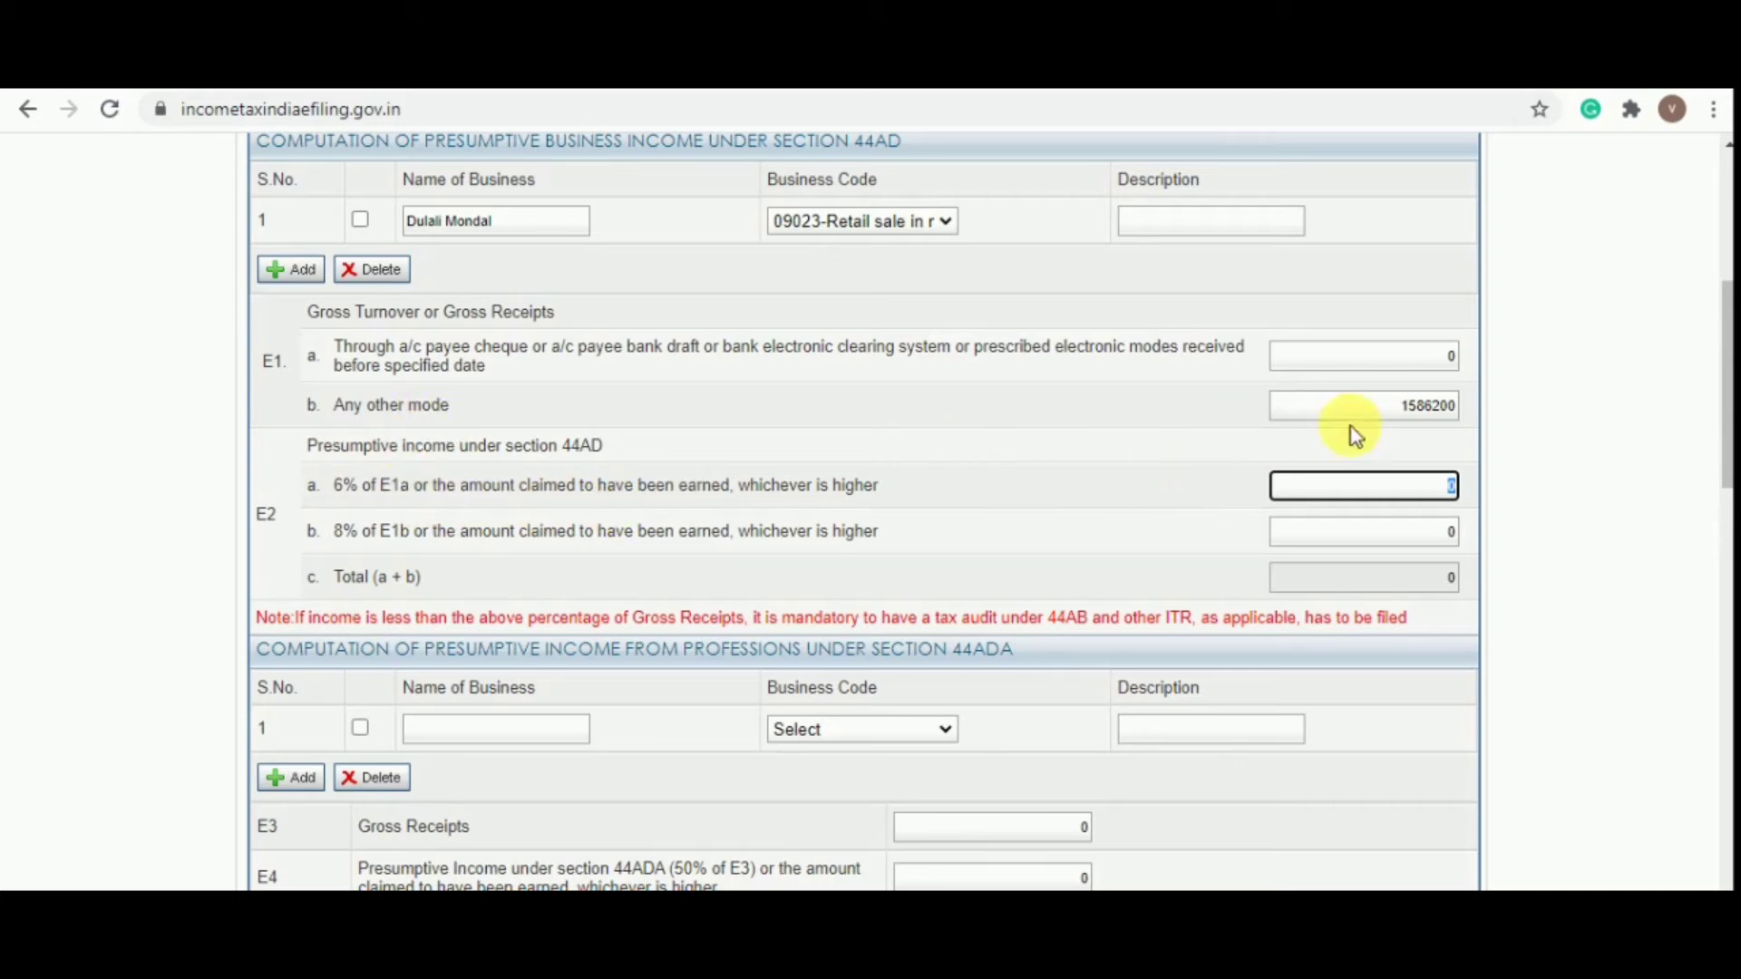
Enter 496540 from the computation sheet as E2b presumptive income, making the E2c total 496540
key(Tab)
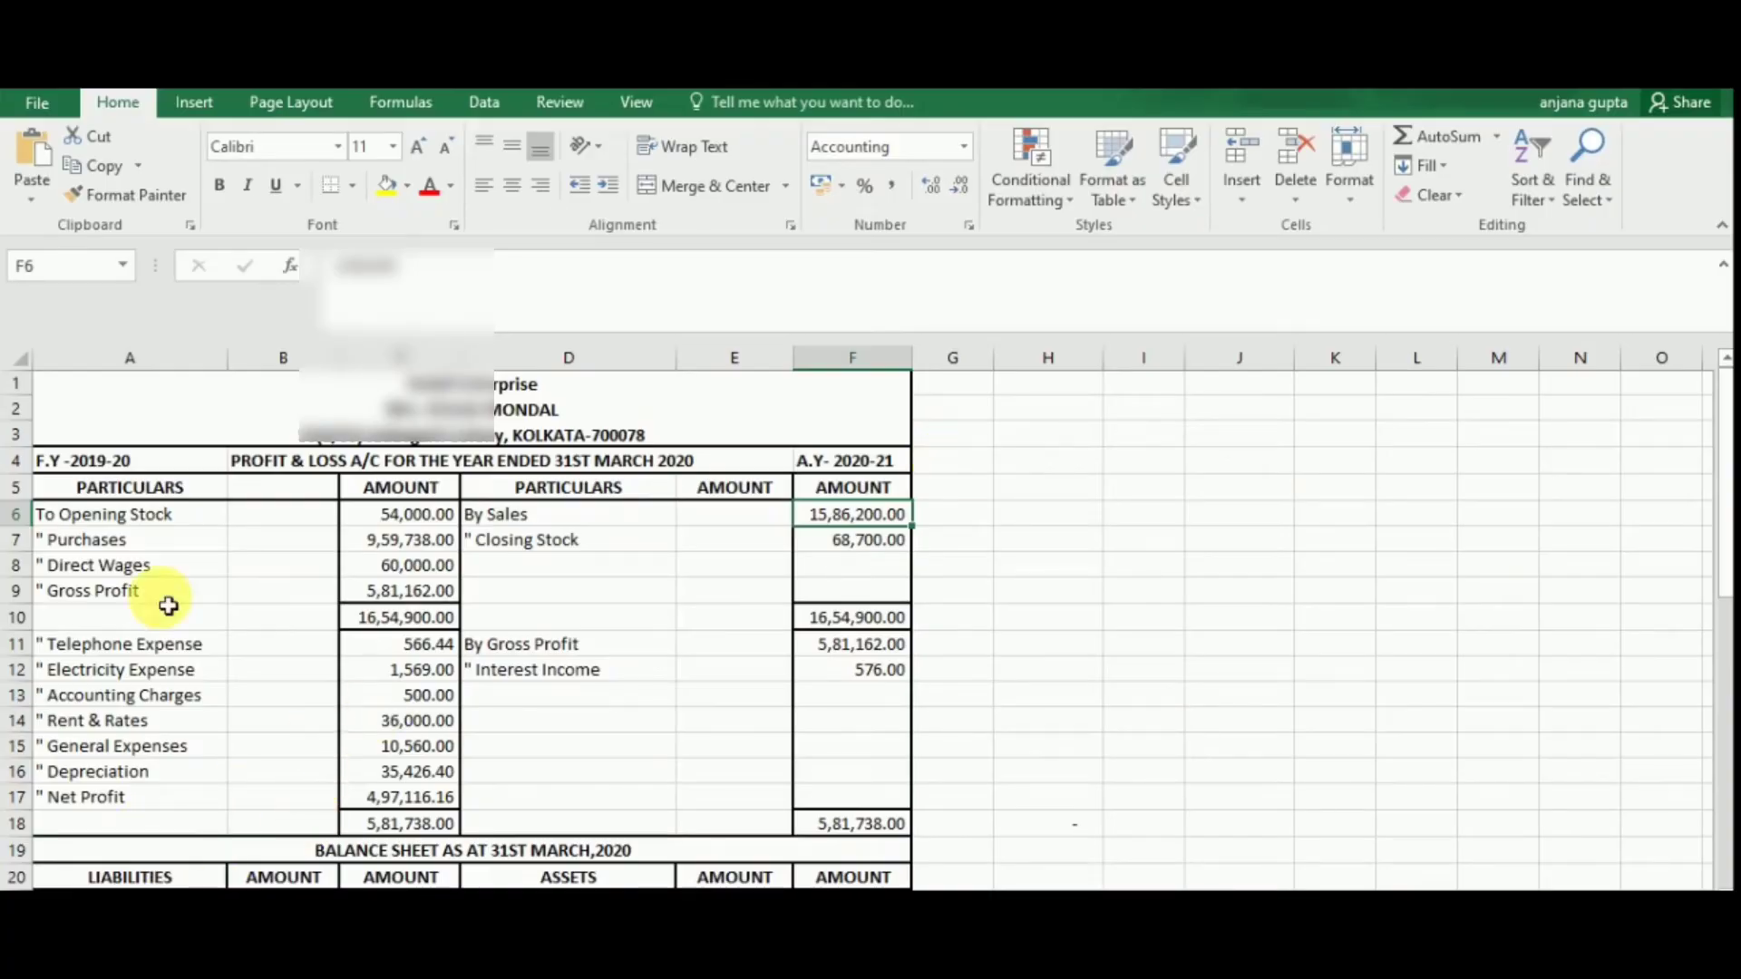
scroll(458, 509, down, 3)
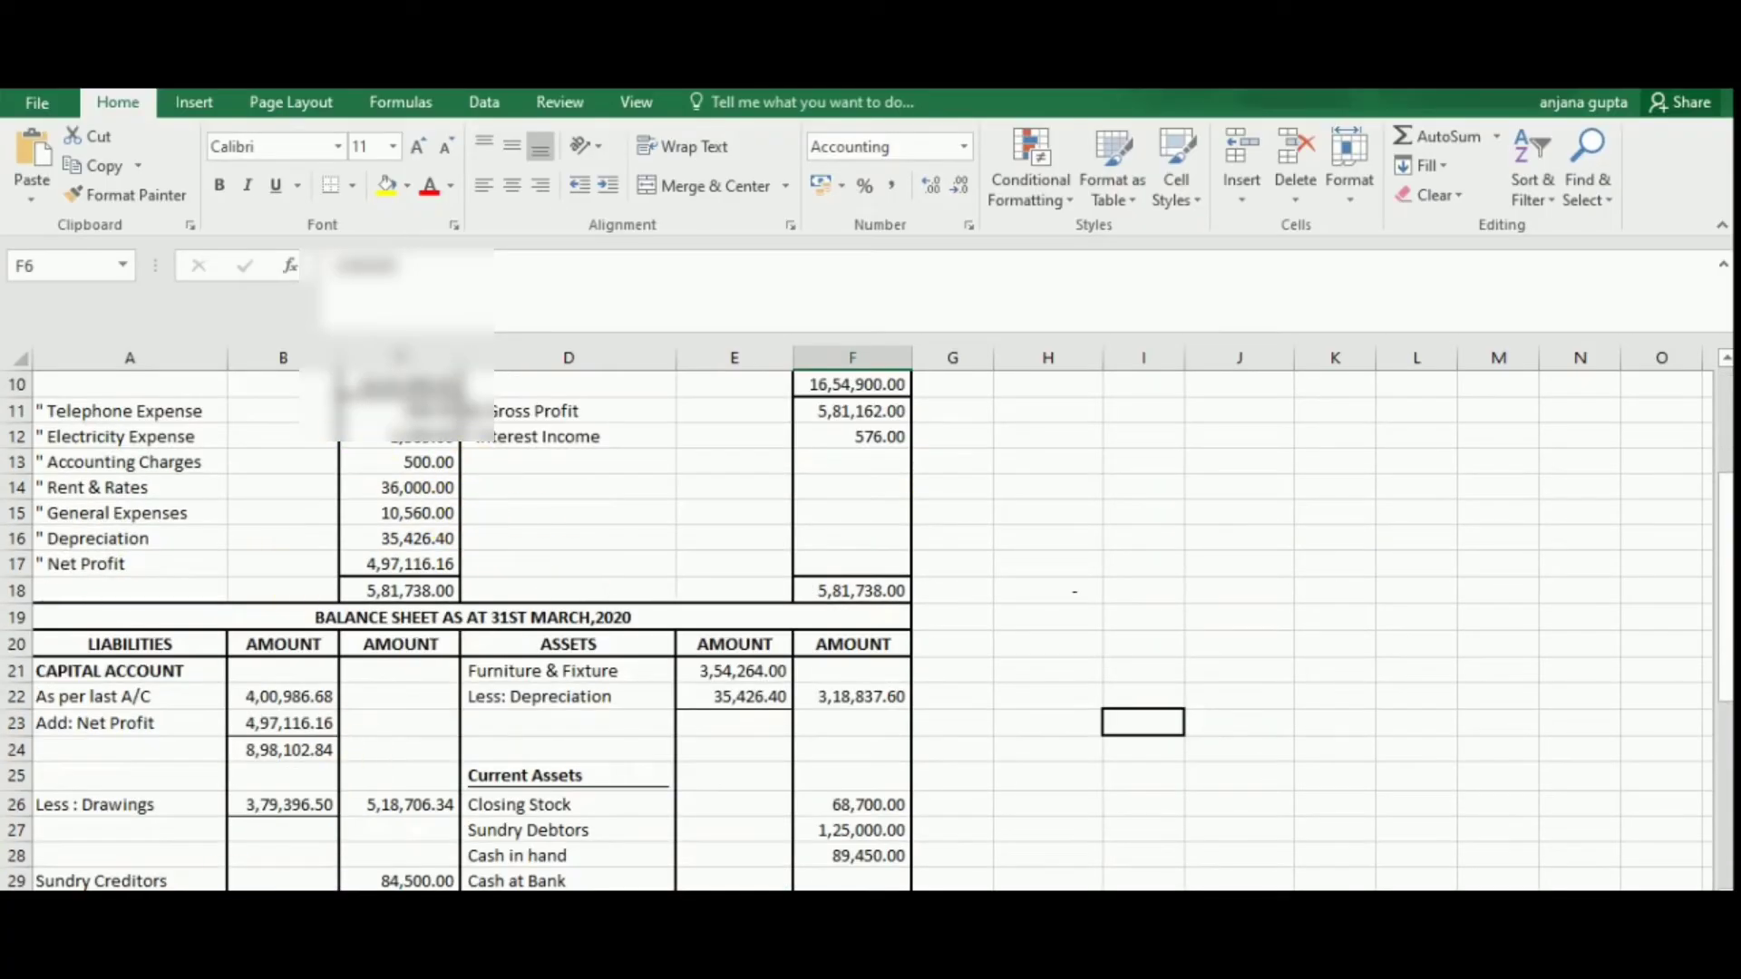
click(544, 905)
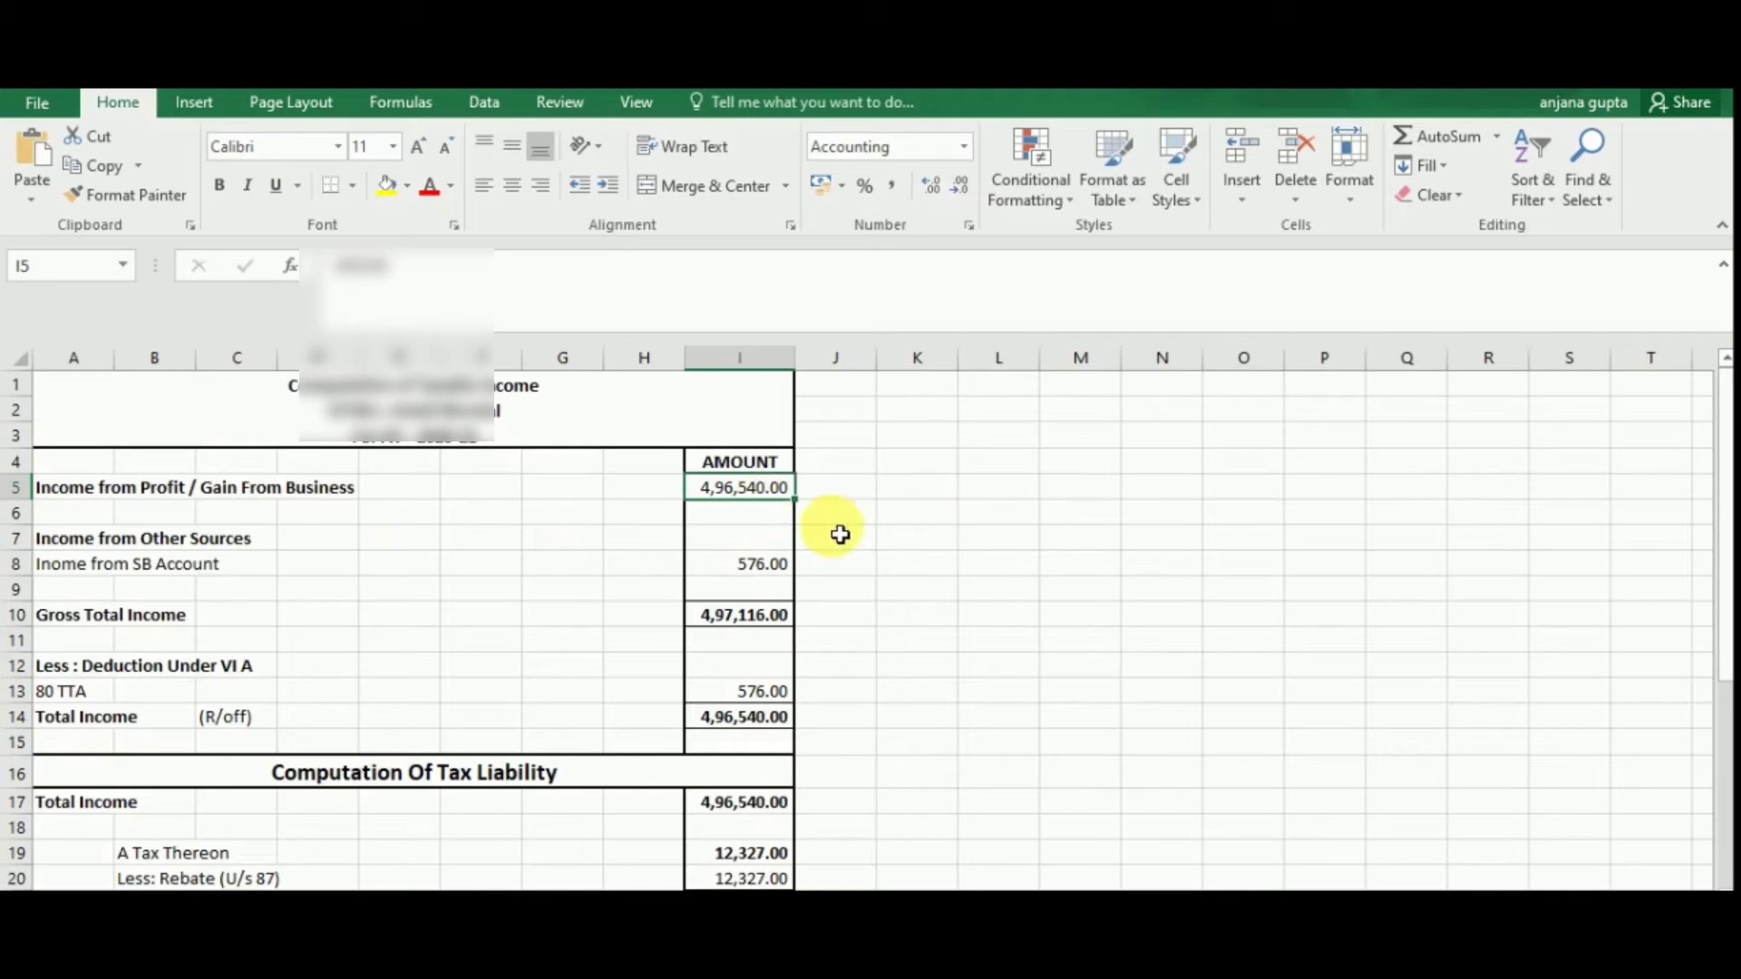
key(alt+Tab)
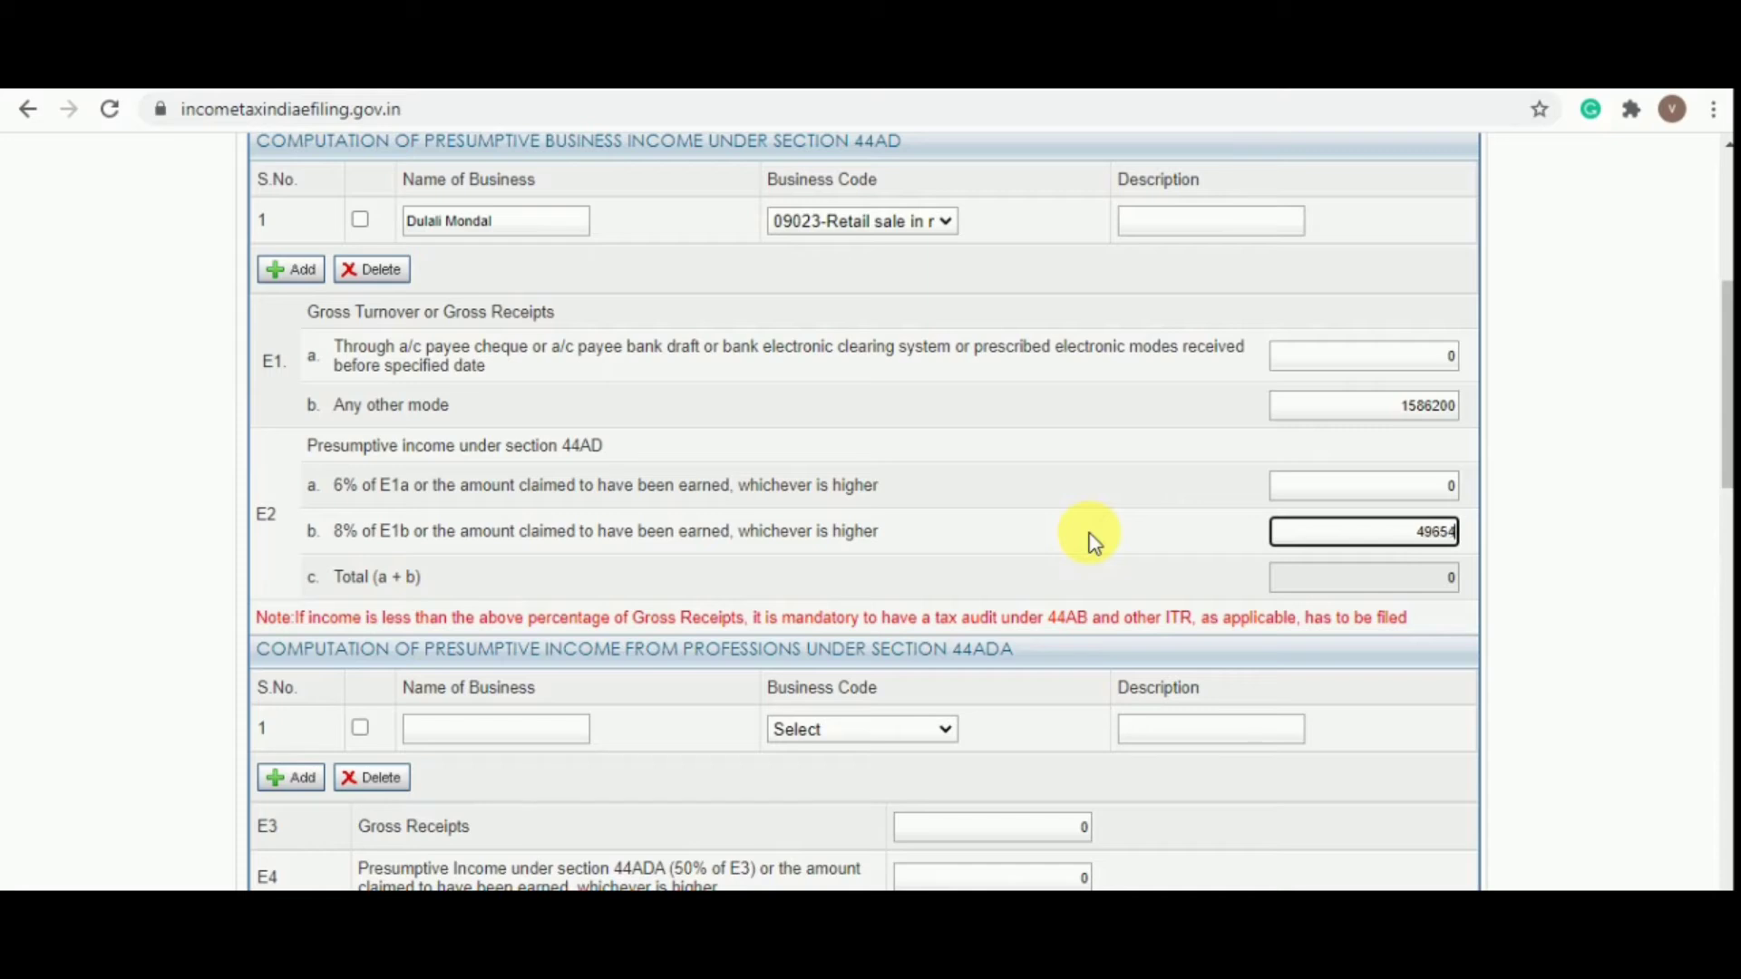
key(Tab)
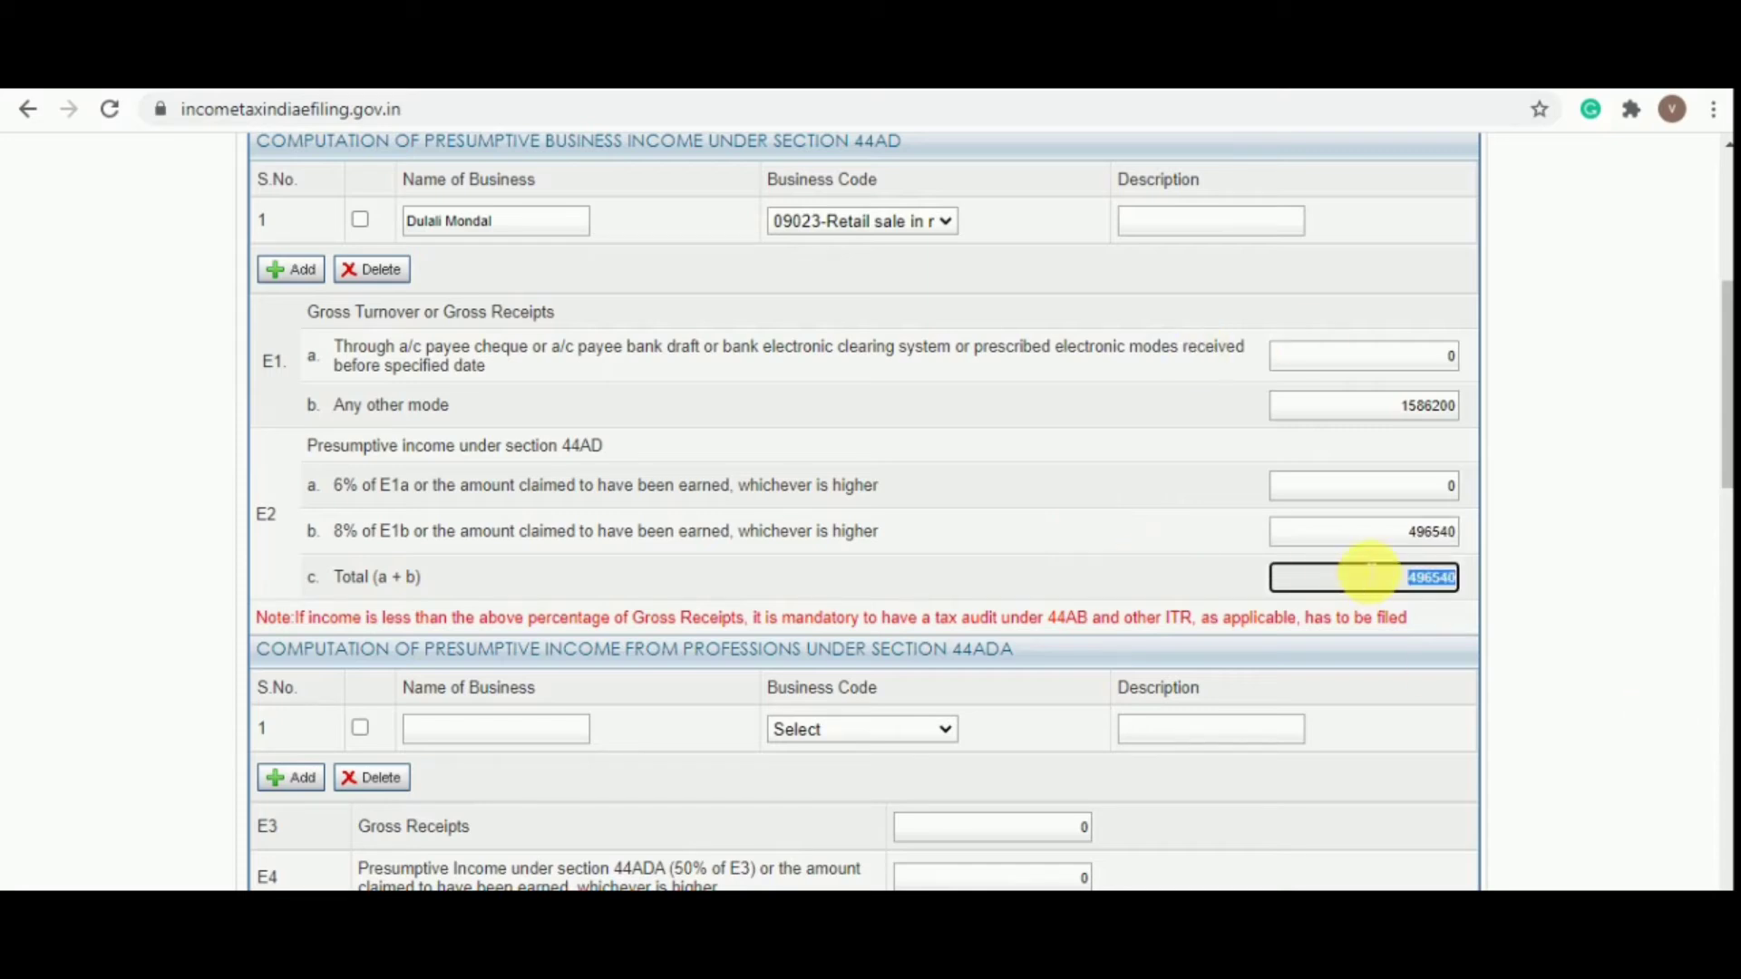
scroll(1360, 567, down, 3)
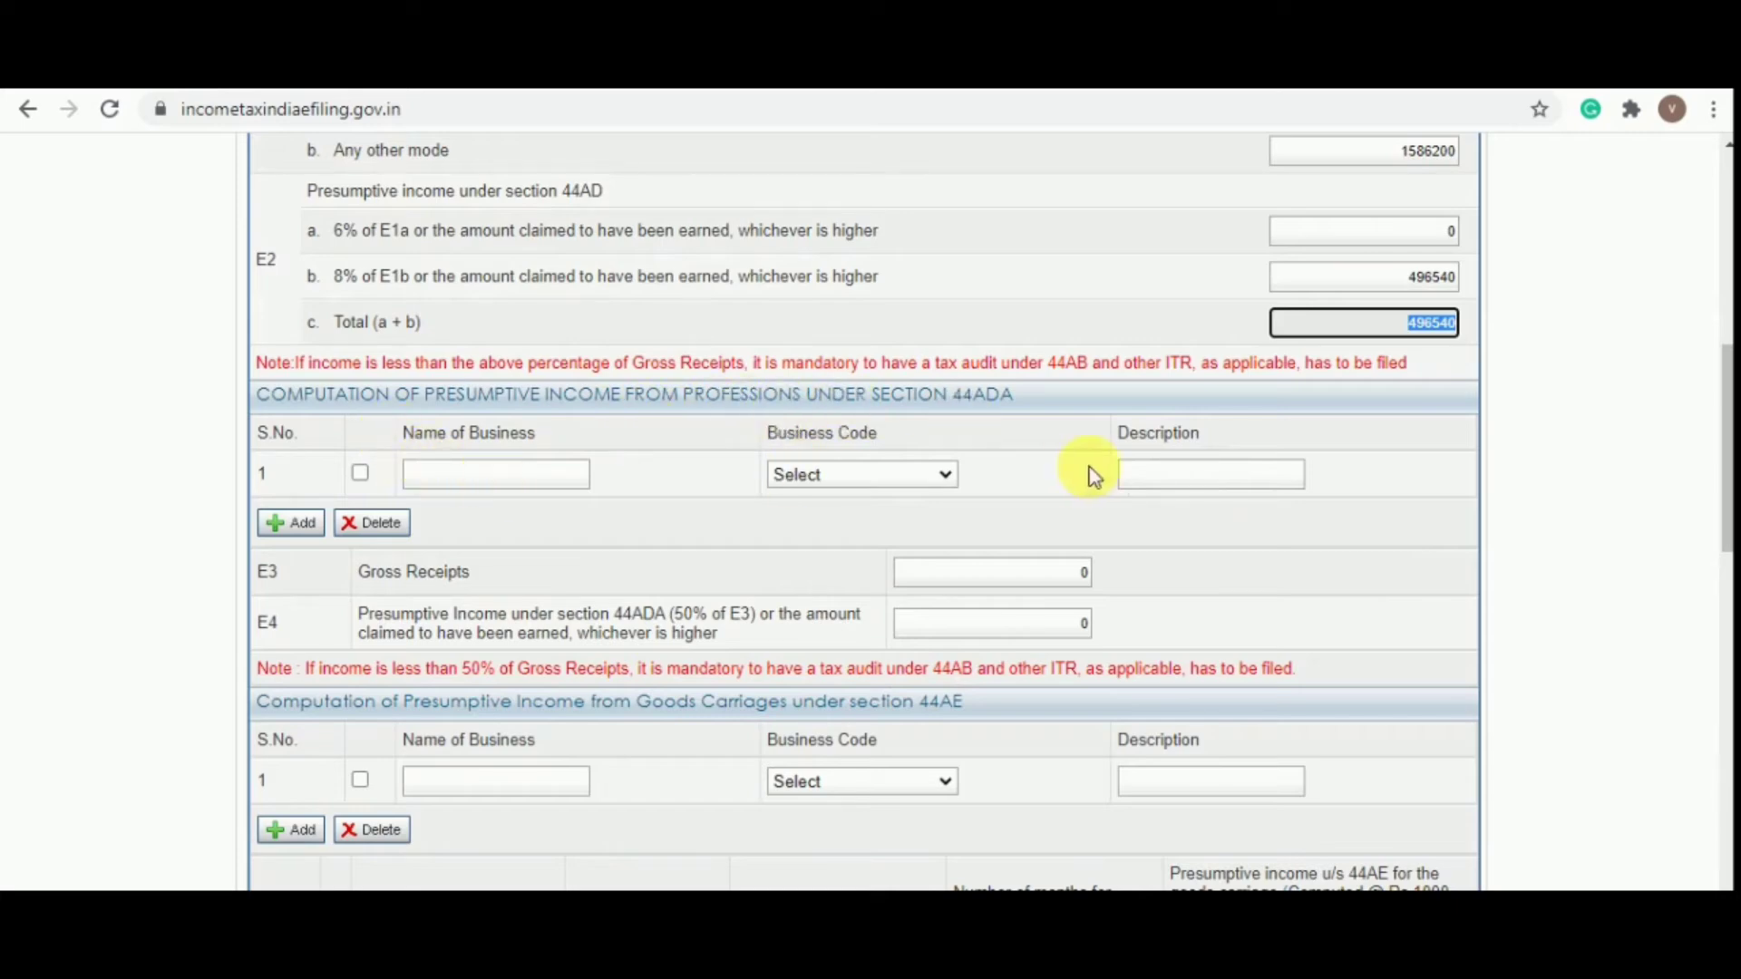
scroll(950, 600, down, 3)
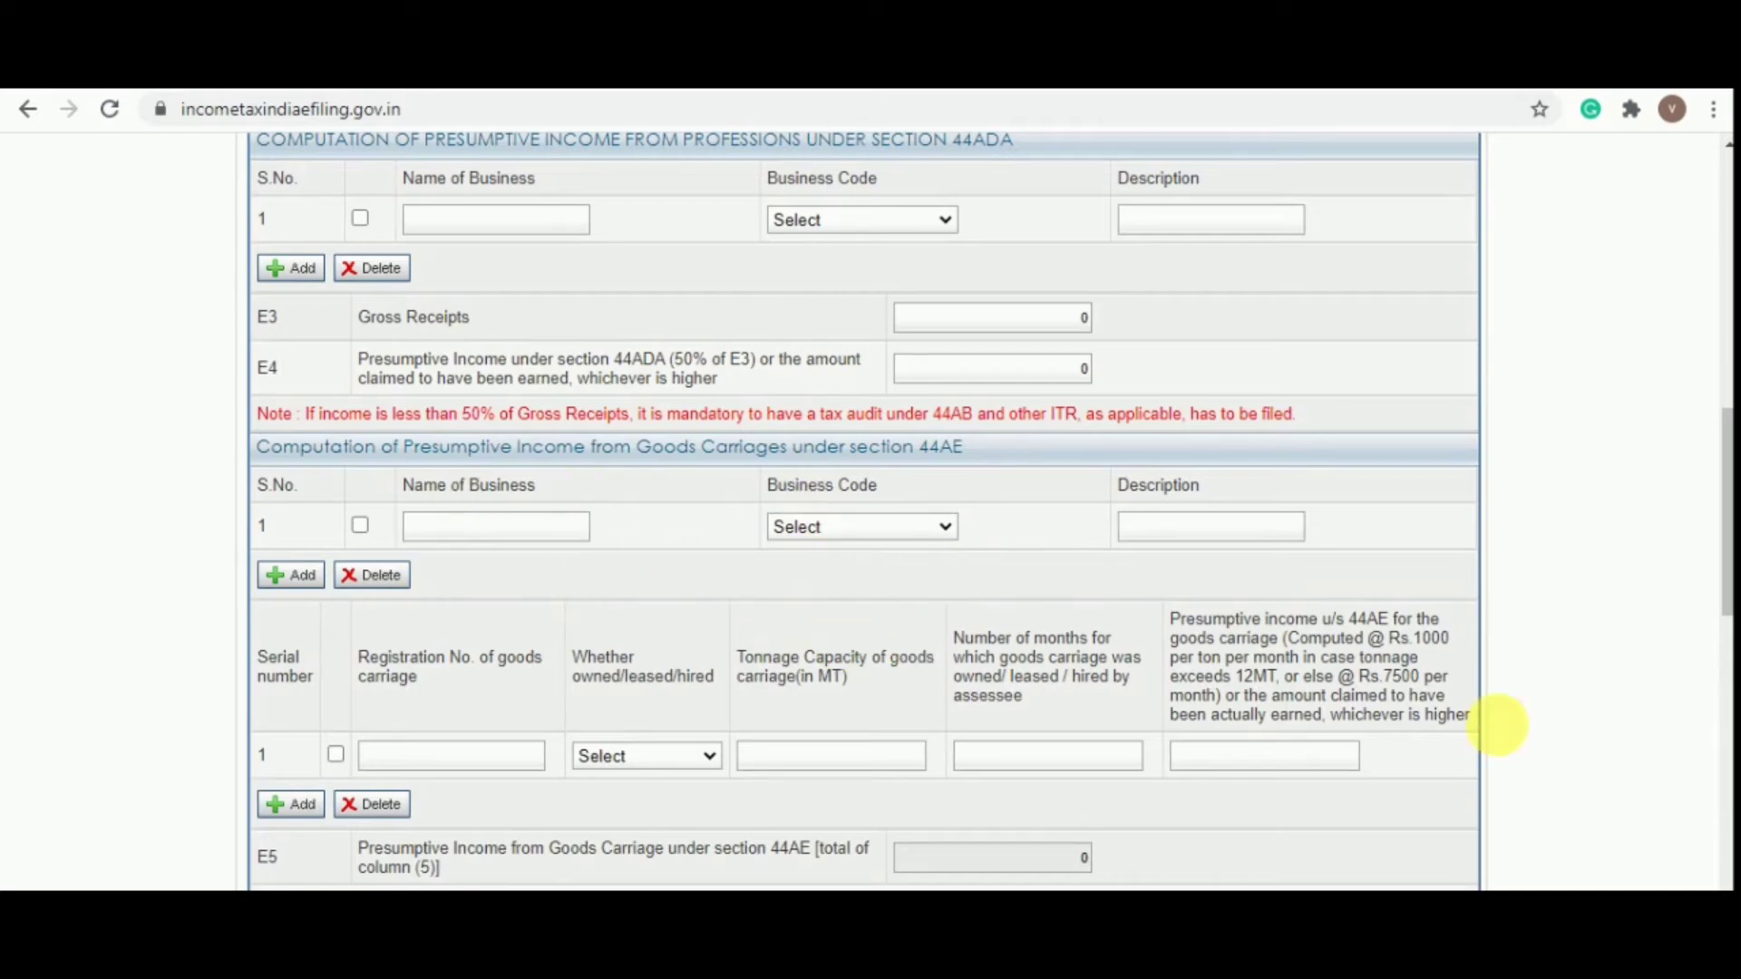
scroll(847, 602, down, 3)
scroll(847, 602, down, 1)
scroll(777, 525, up, 2)
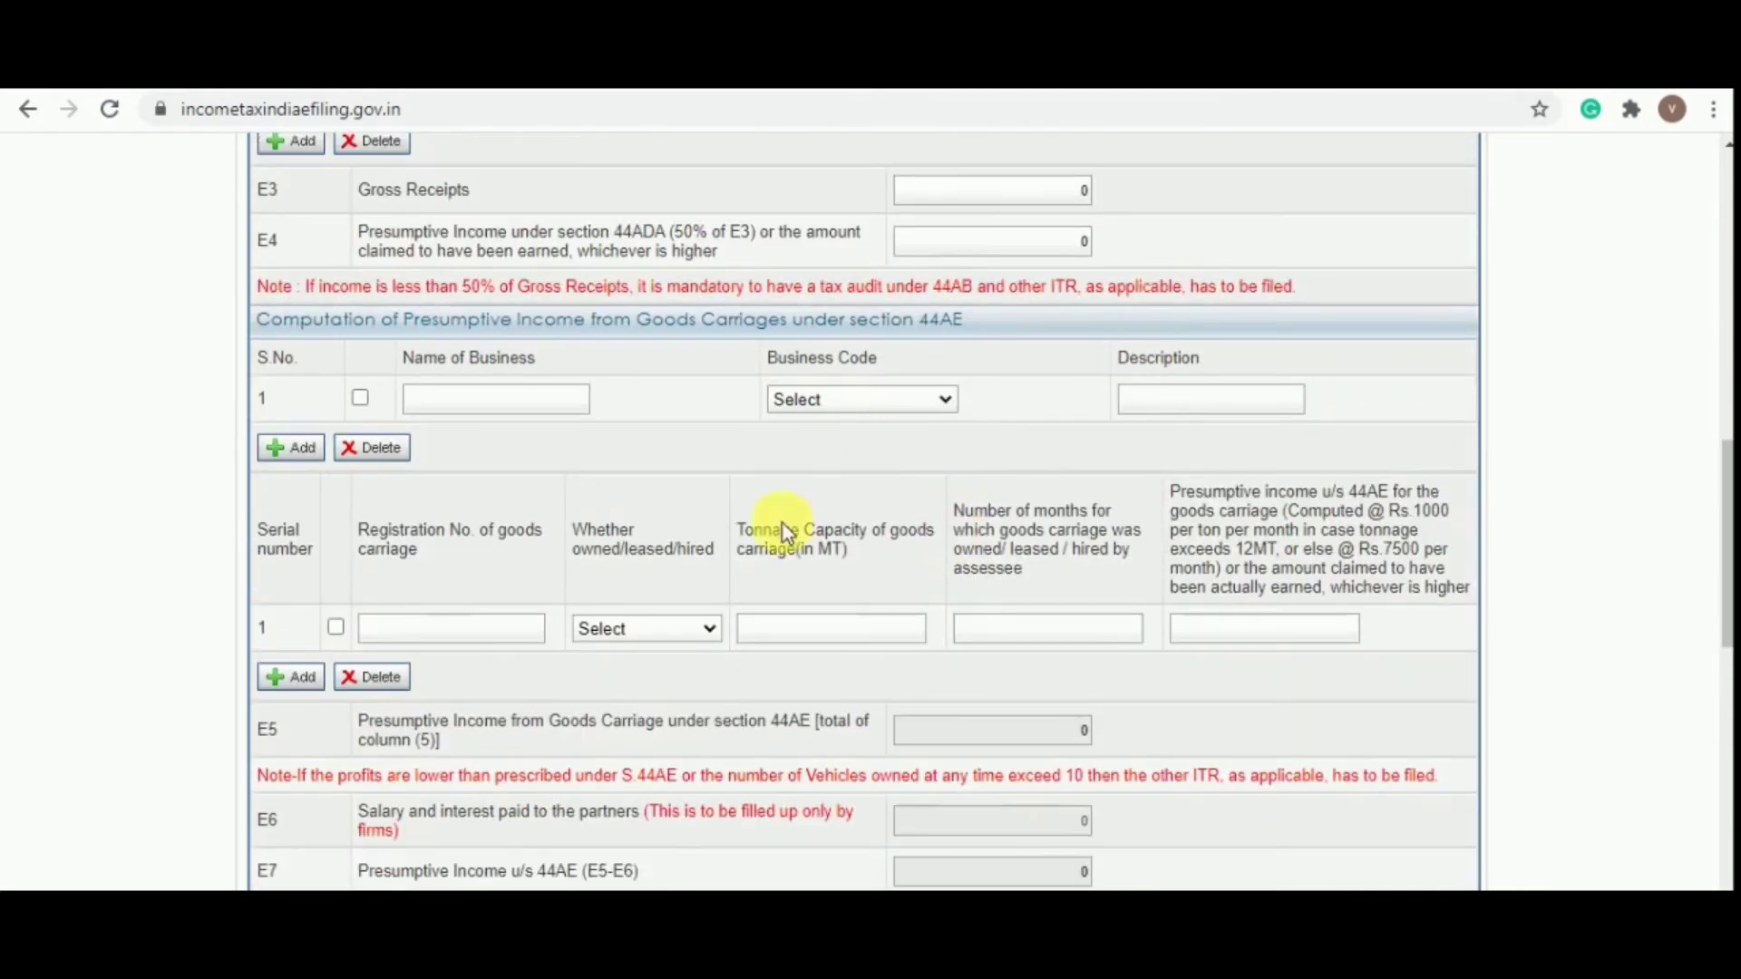
scroll(925, 536, down, 5)
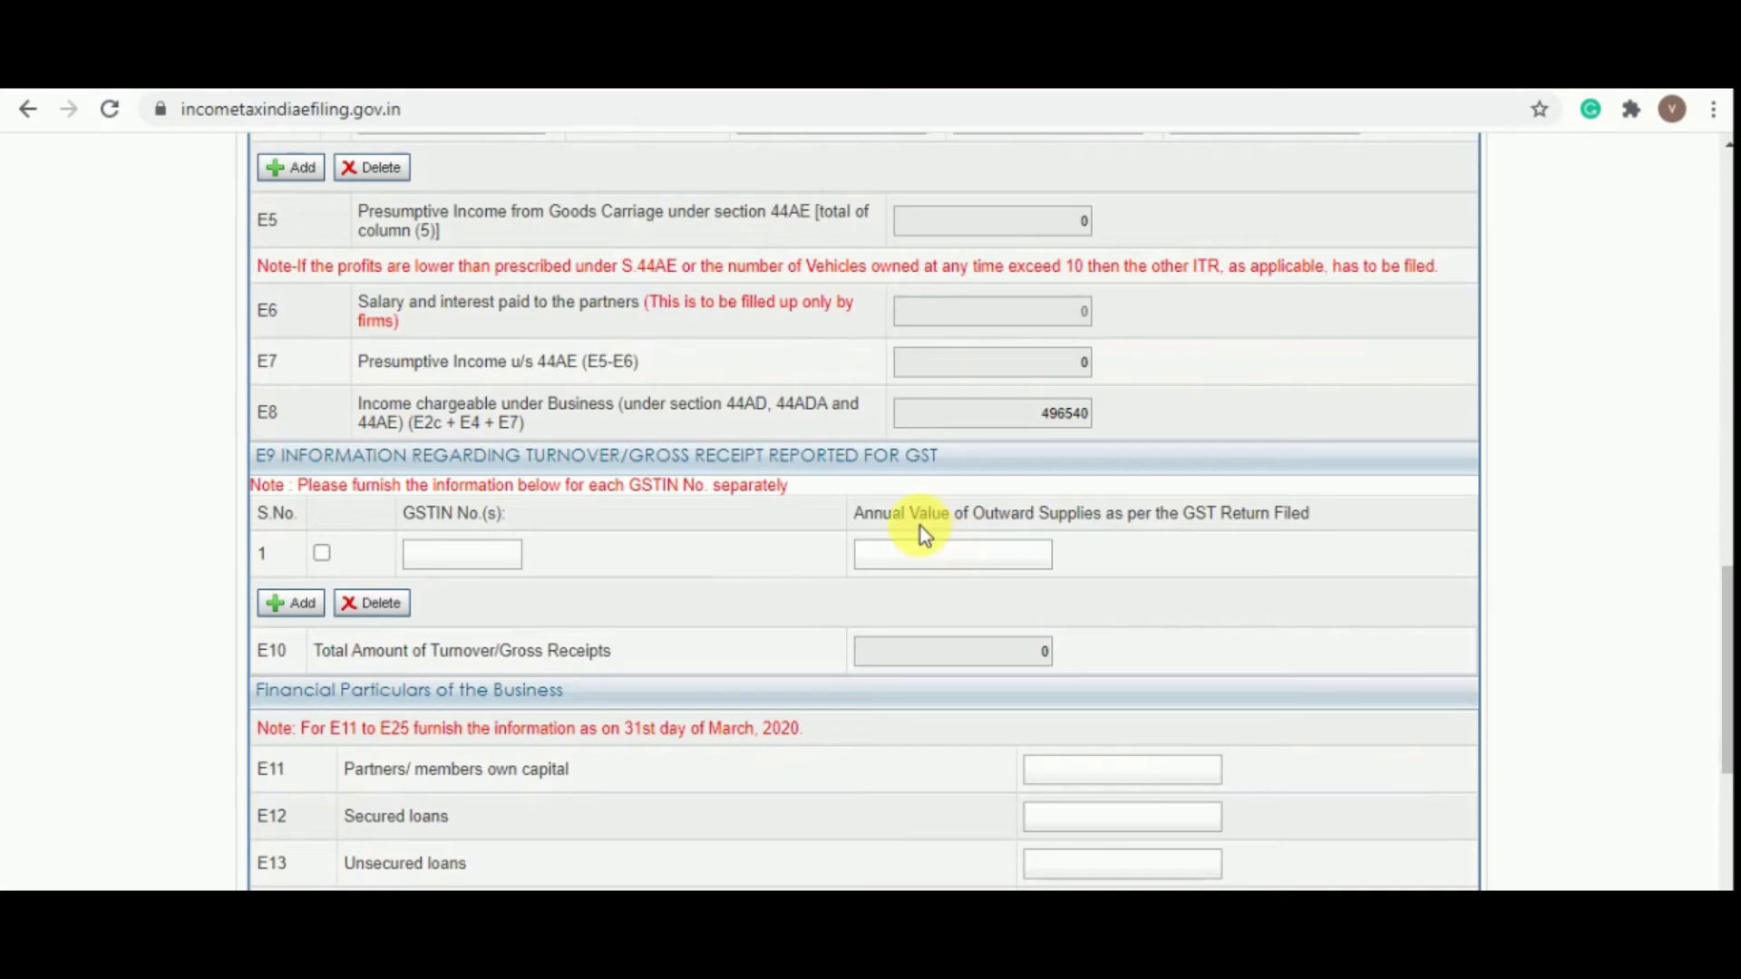
scroll(921, 526, down, 1)
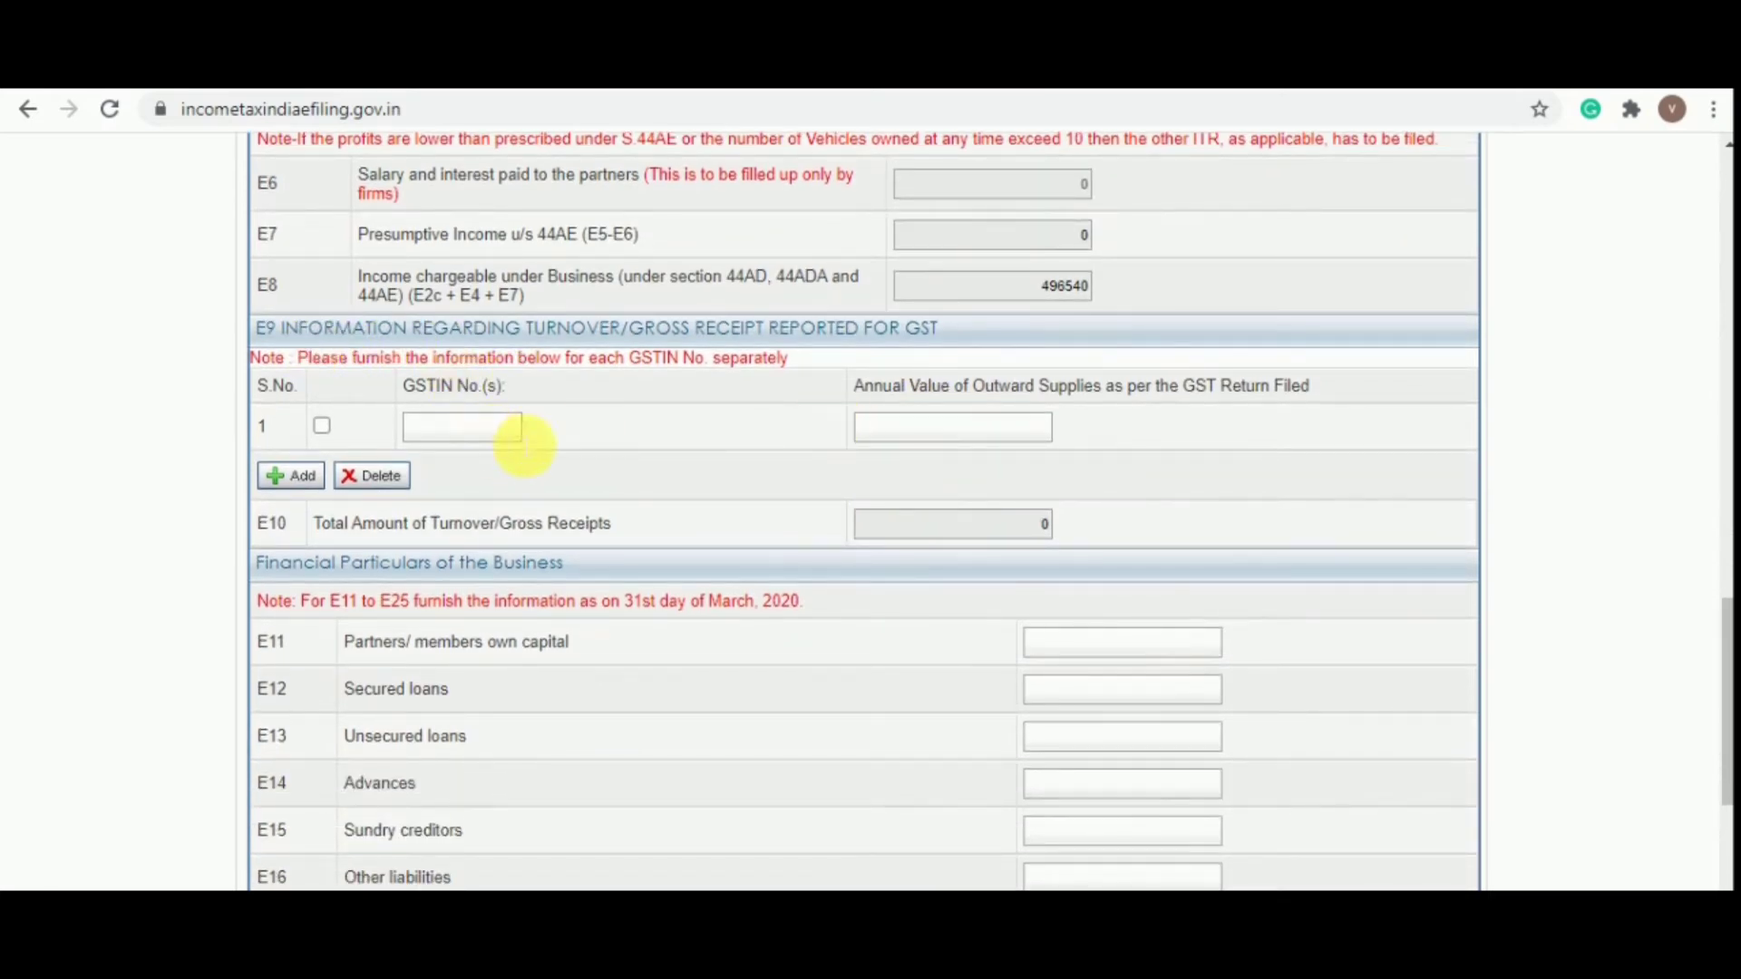
click(479, 433)
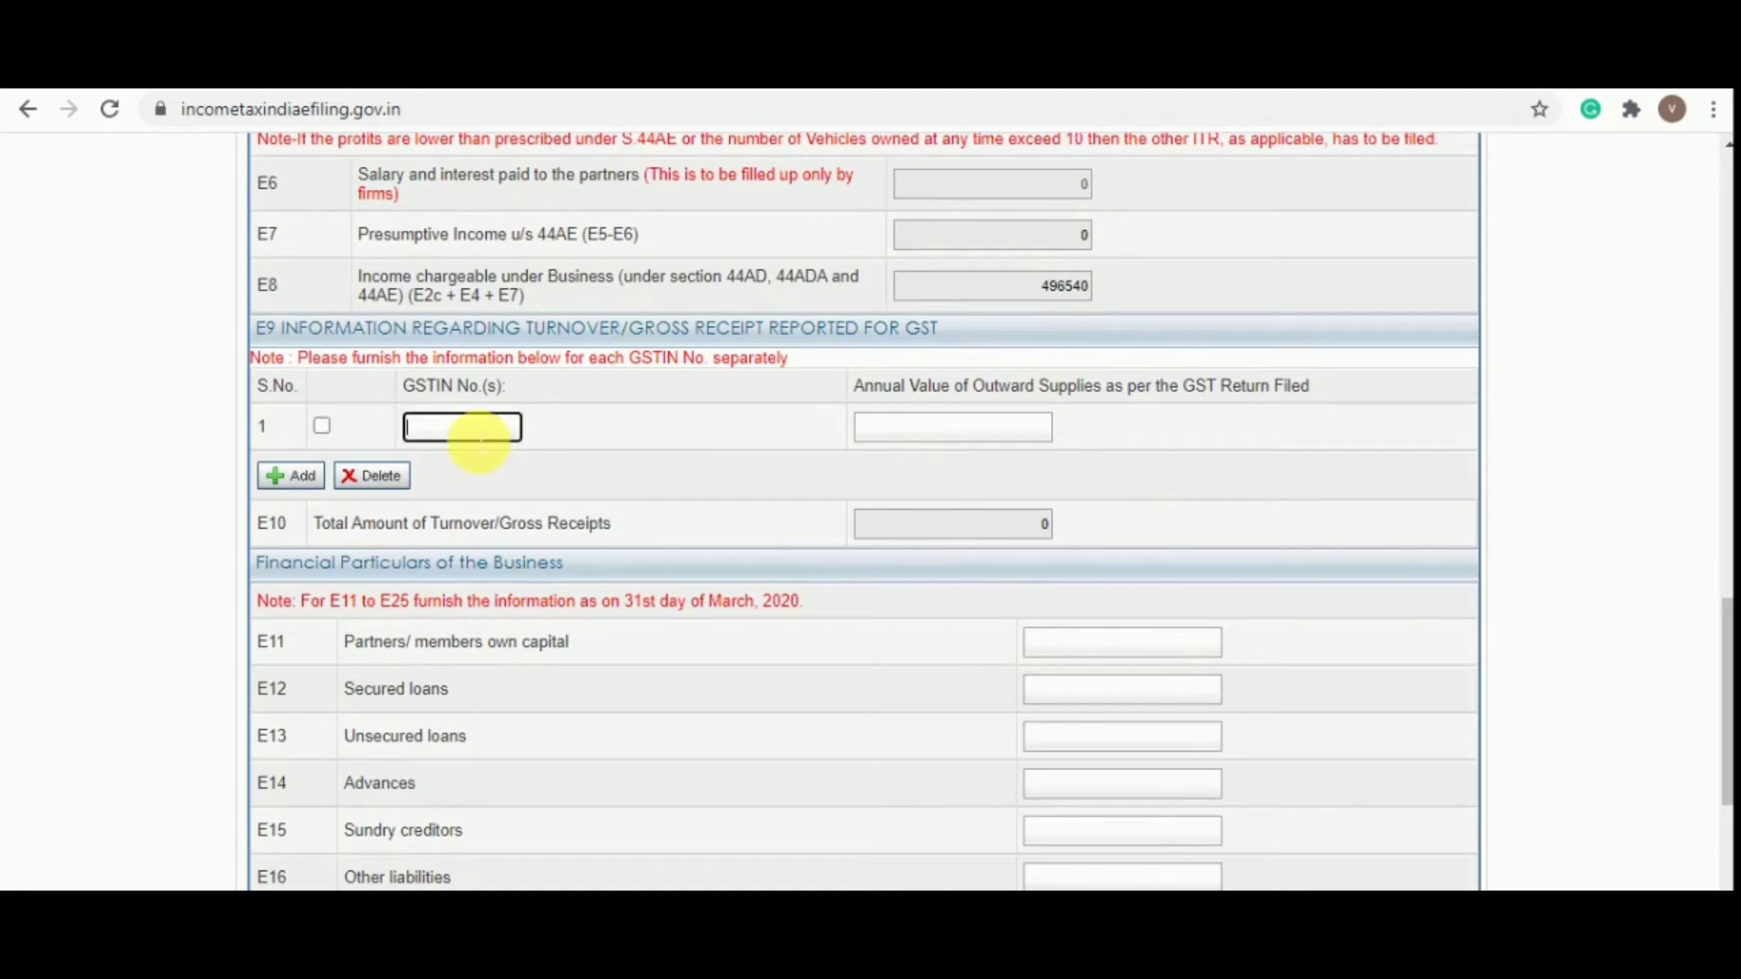
click(938, 426)
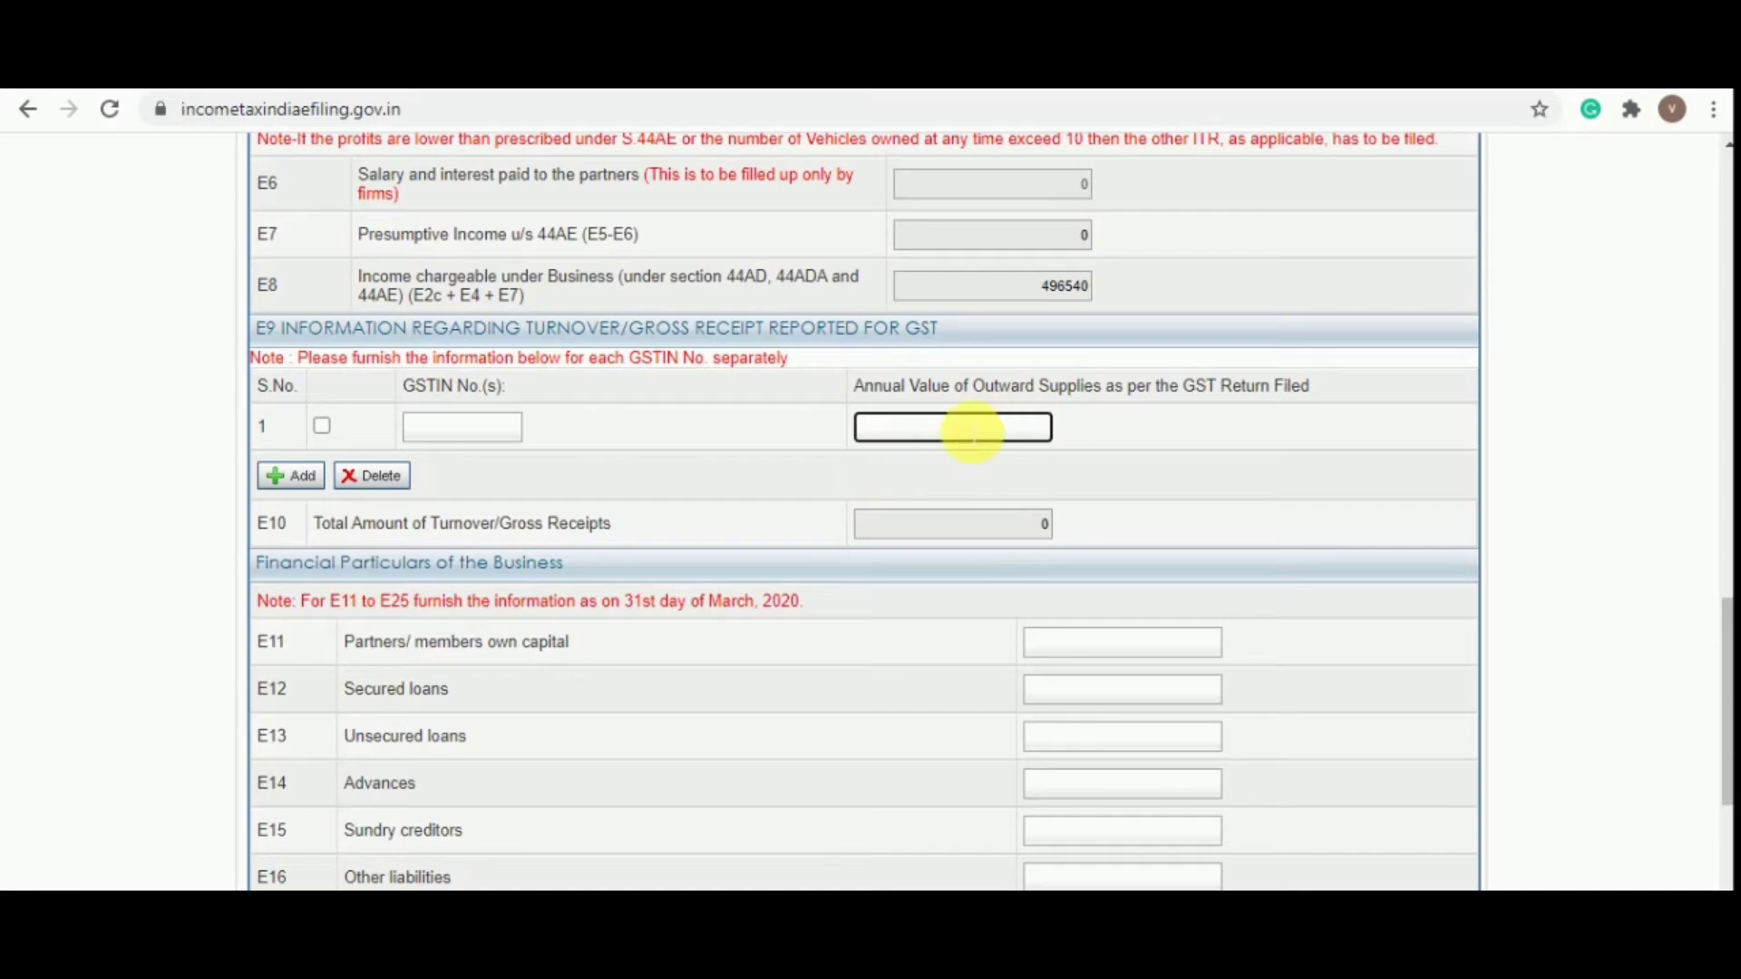
scroll(1120, 495, down, 3)
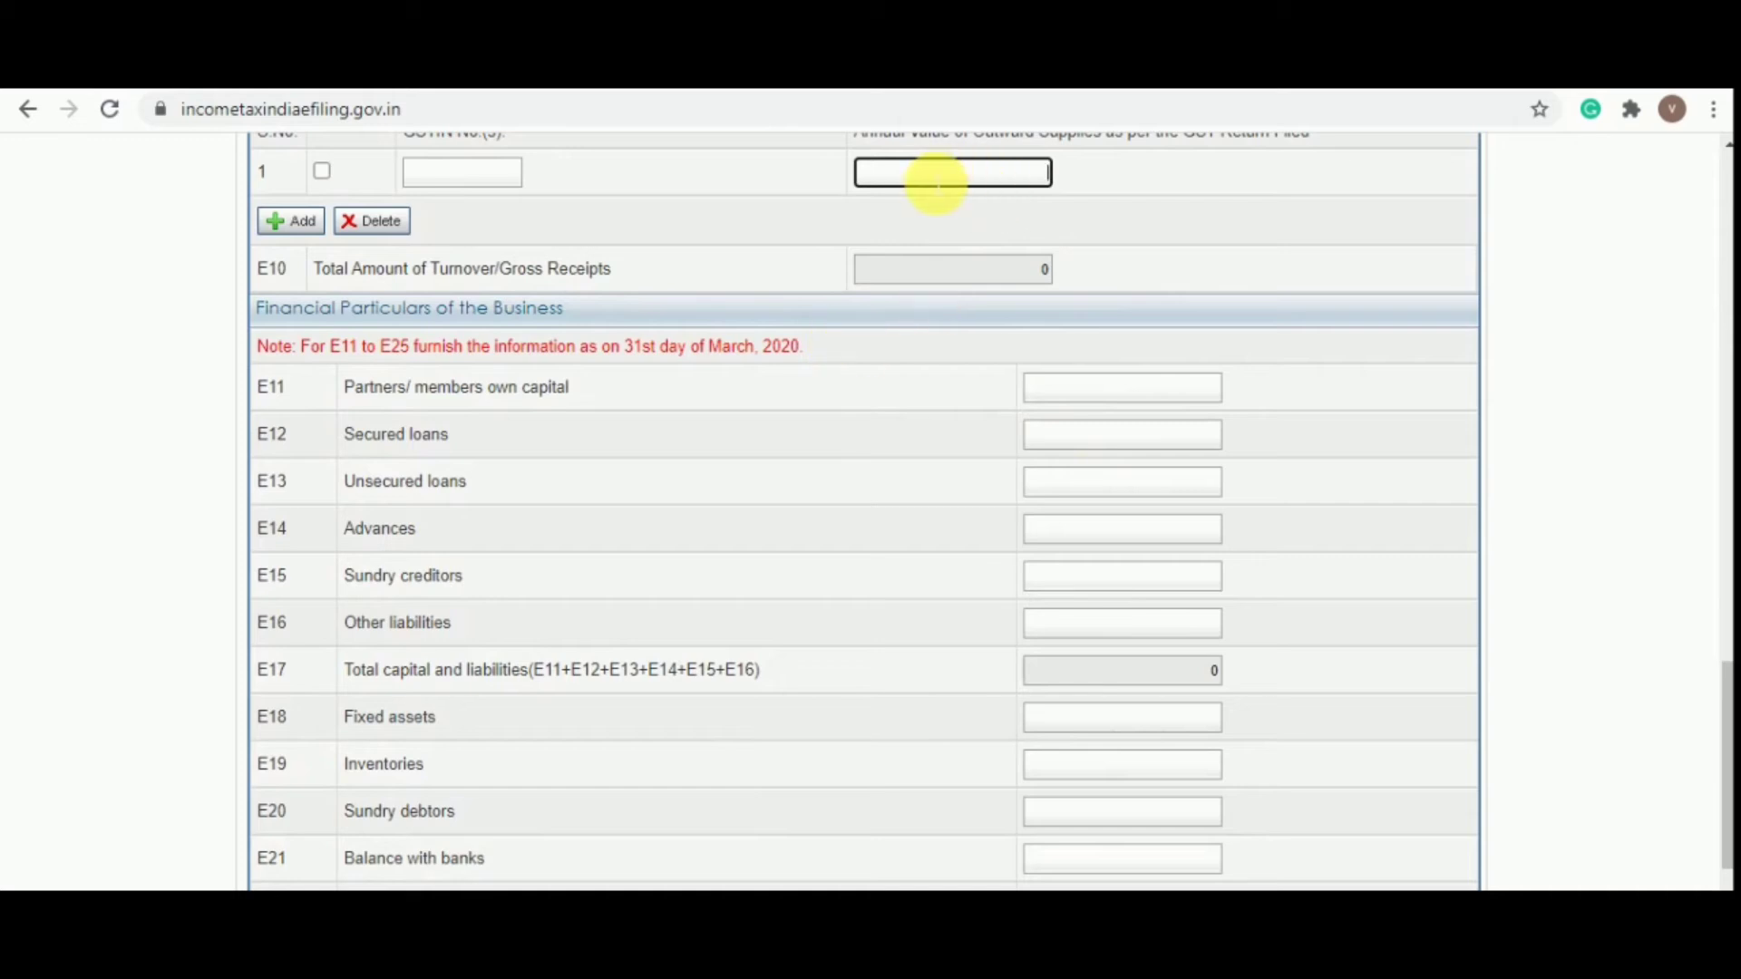
scroll(971, 338, up, 2)
scroll(901, 439, down, 4)
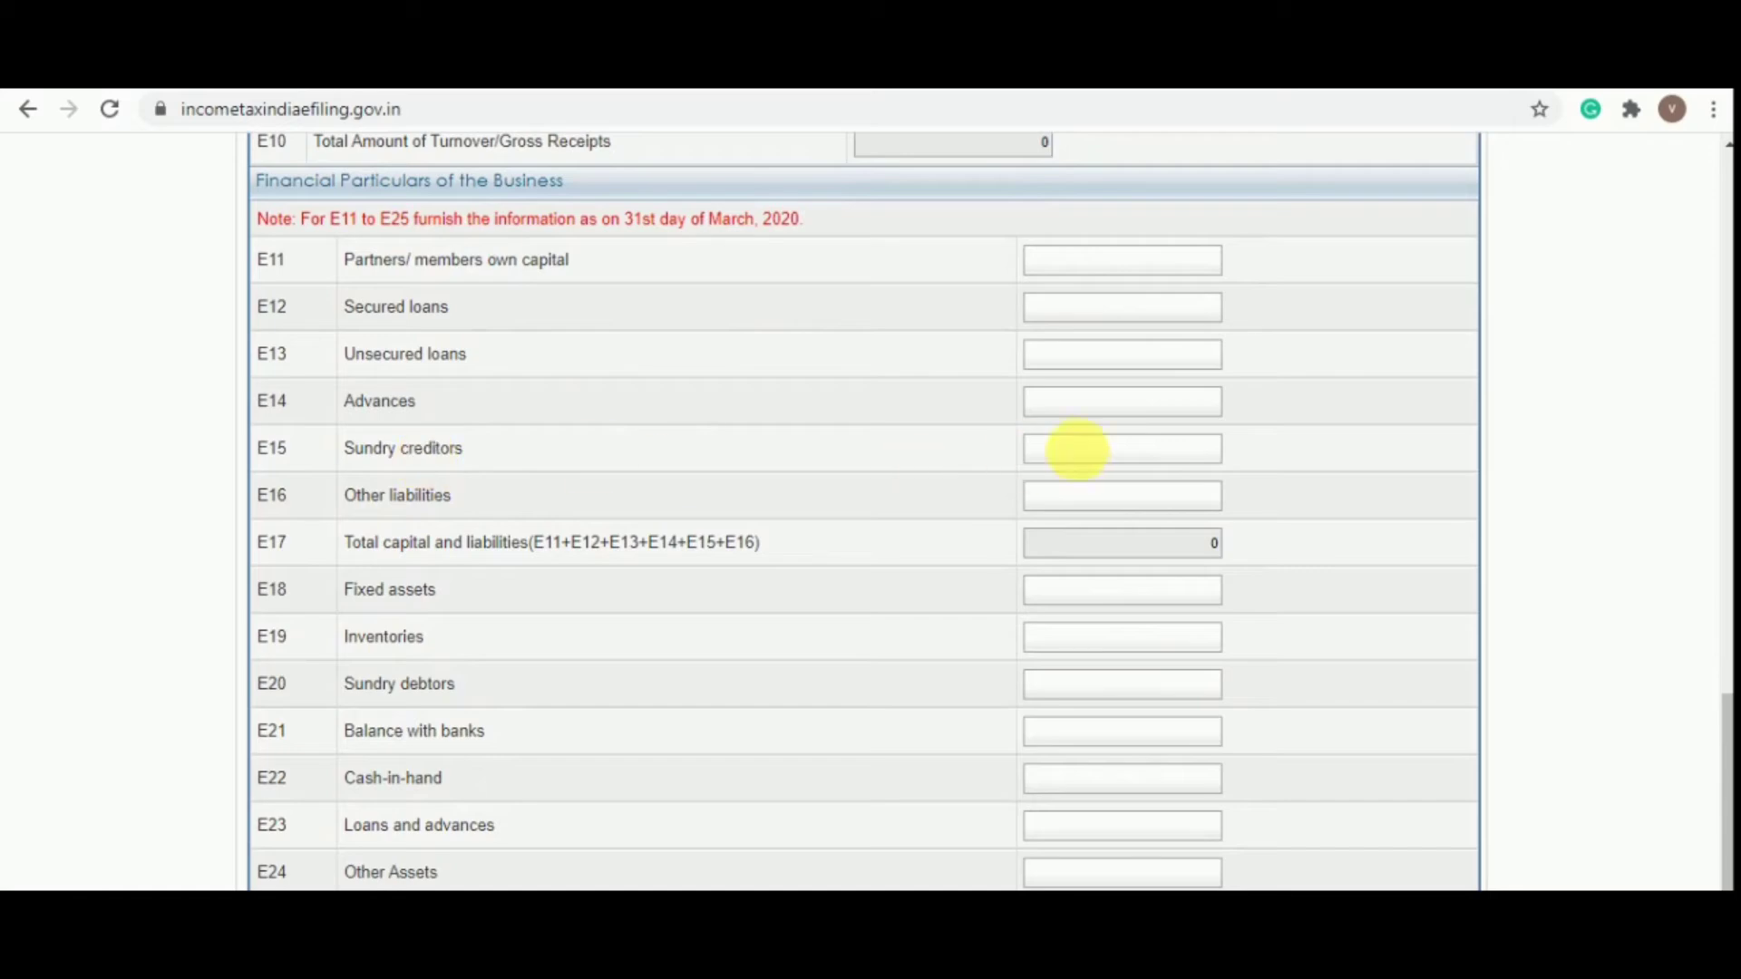
Enter sundry creditors of 84500 from the balance sheet
click(1097, 454)
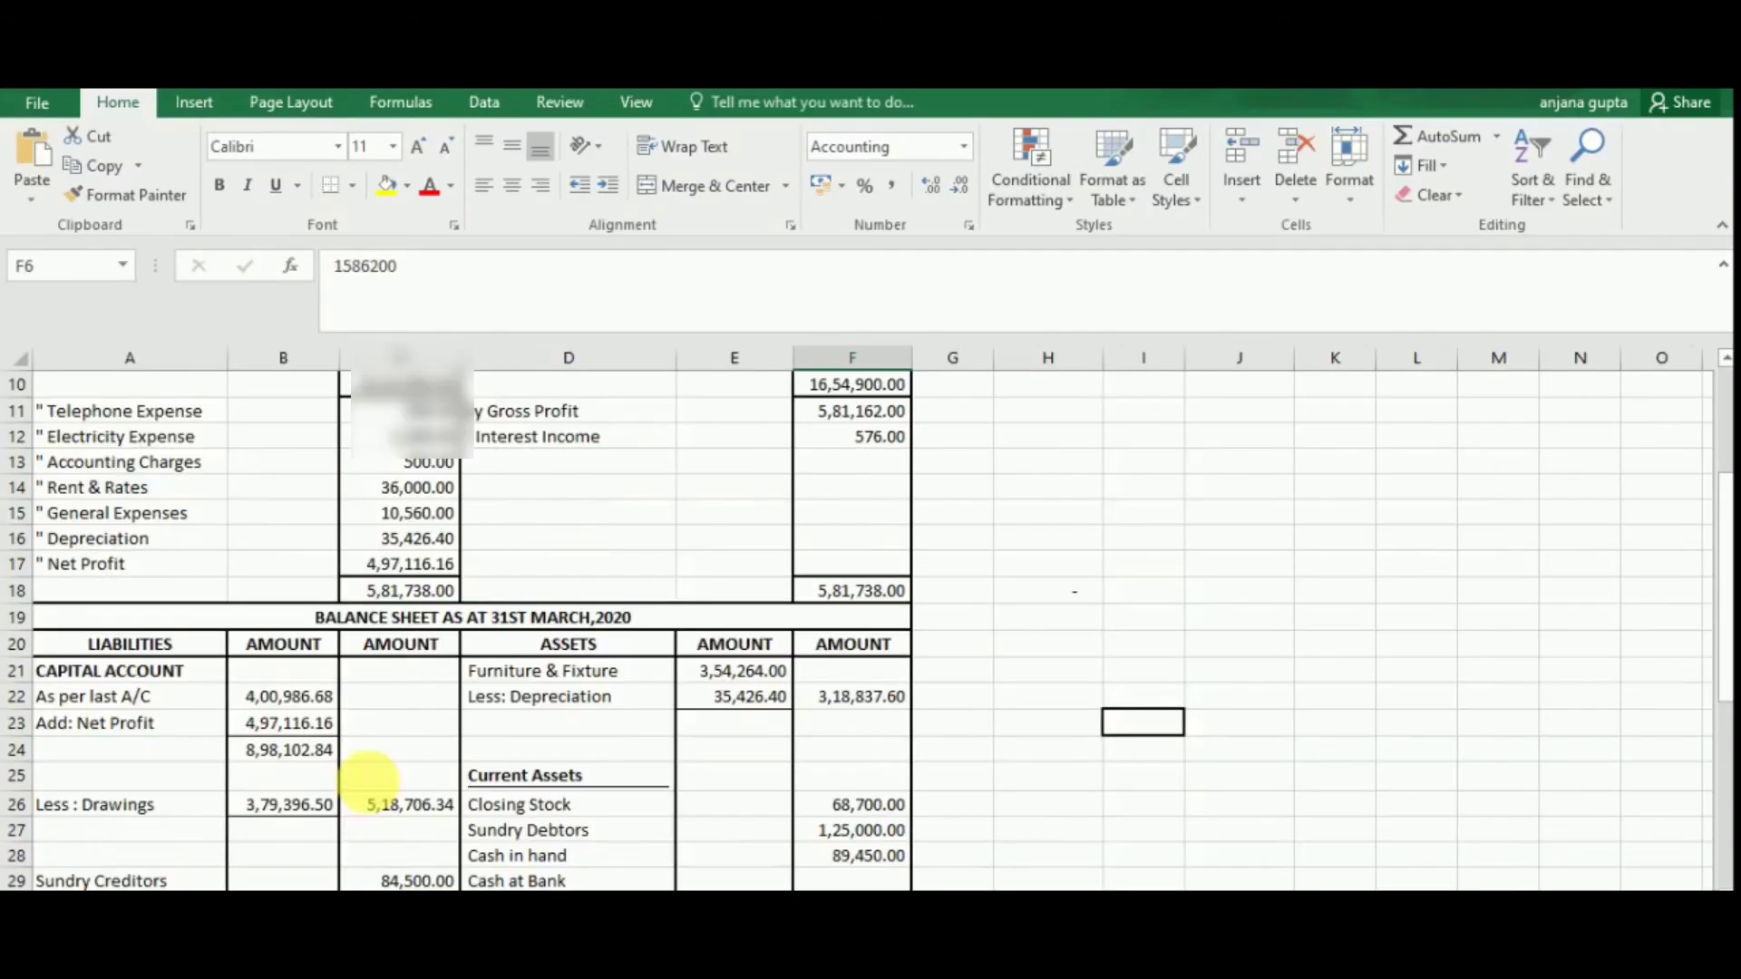
scroll(823, 680, down, 2)
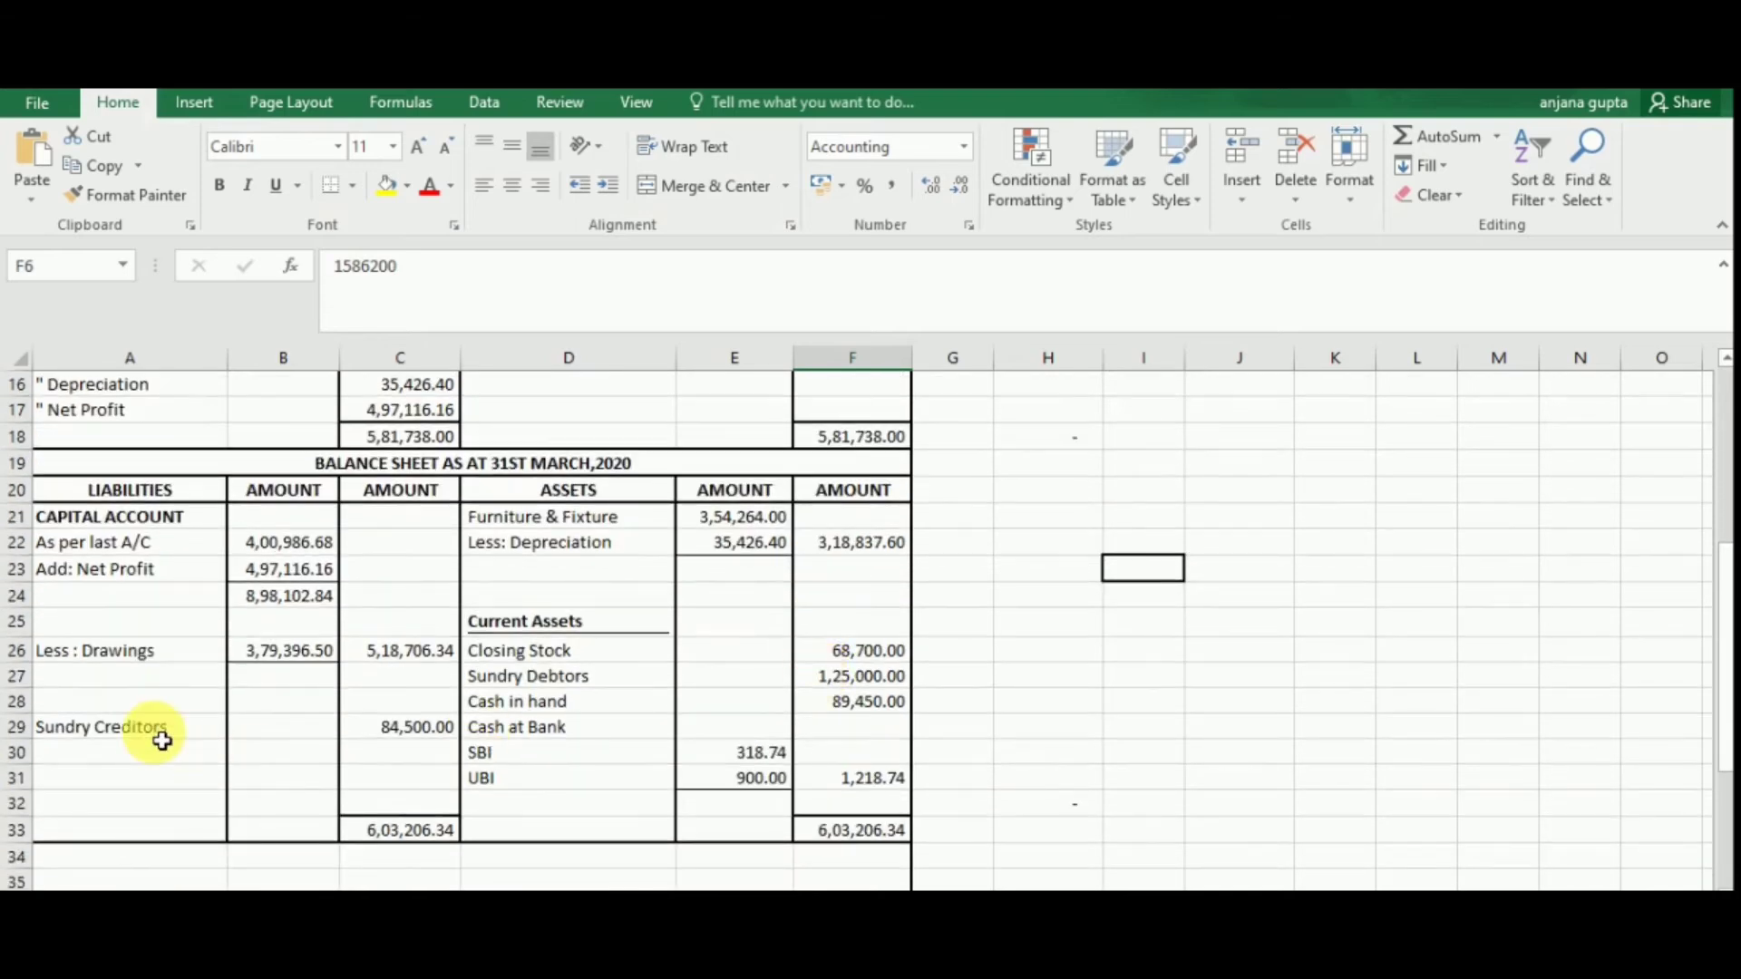
click(150, 729)
click(408, 728)
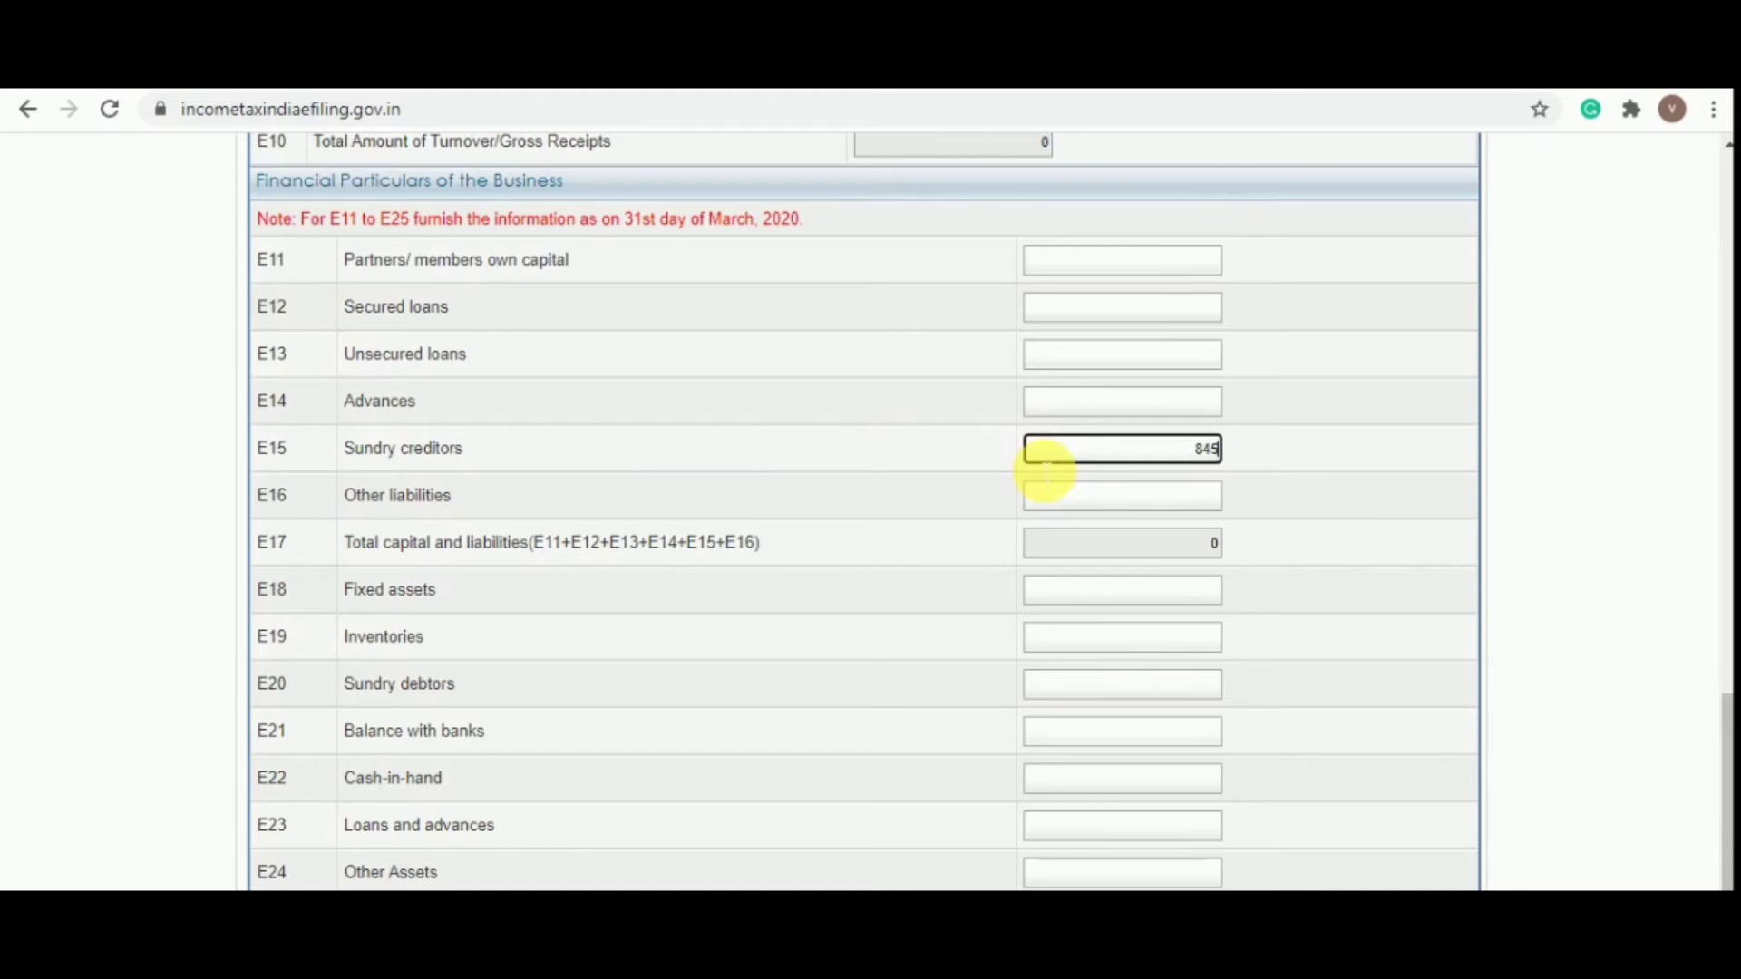
key(Tab)
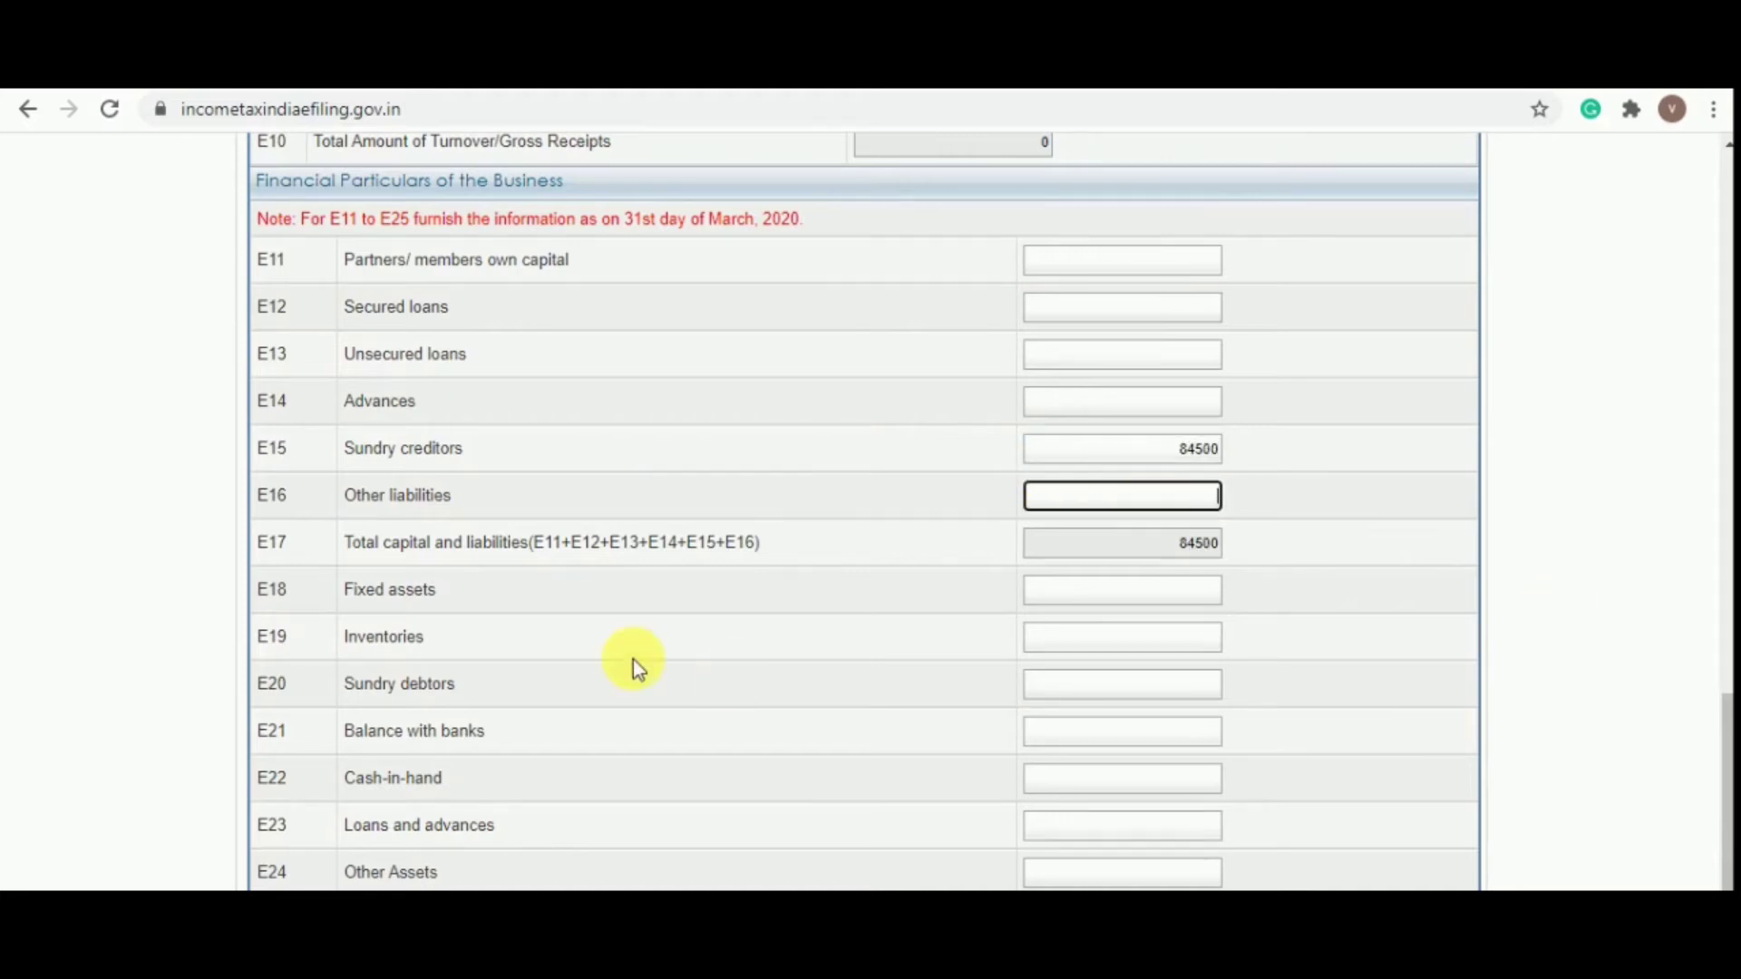
scroll(633, 660, down, 2)
Enter inventories 68700 and sundry debtors 125000 from the balance sheet workbook
key(alt+Tab)
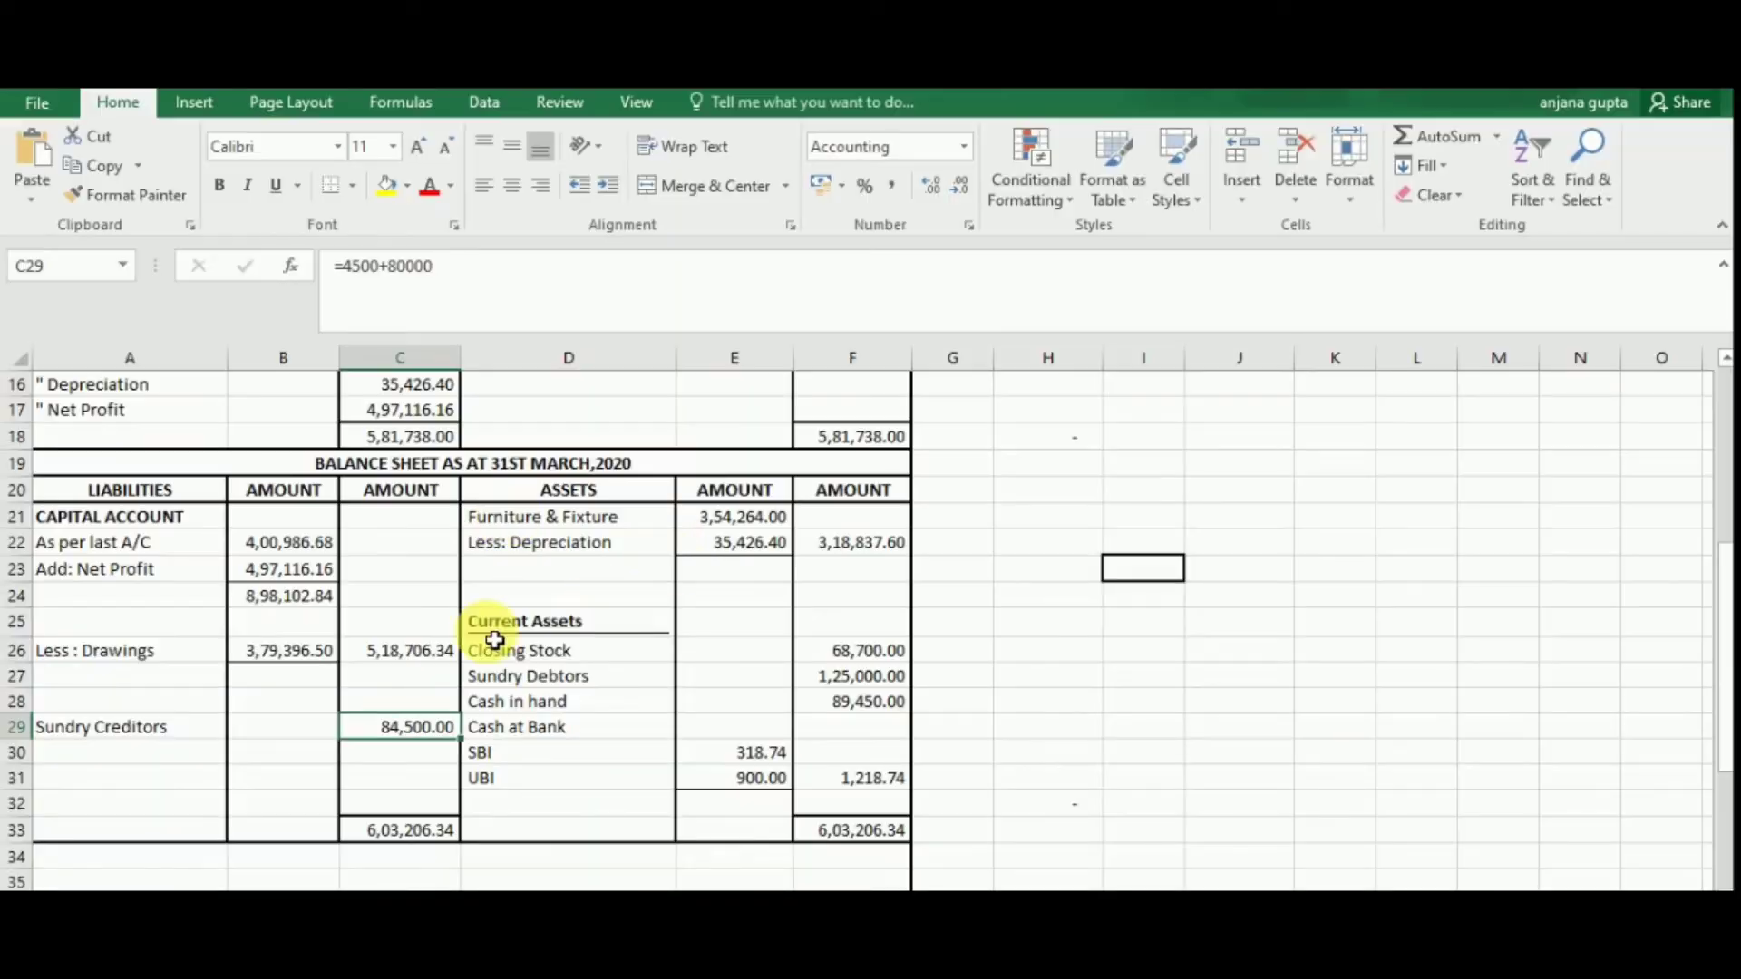
click(875, 649)
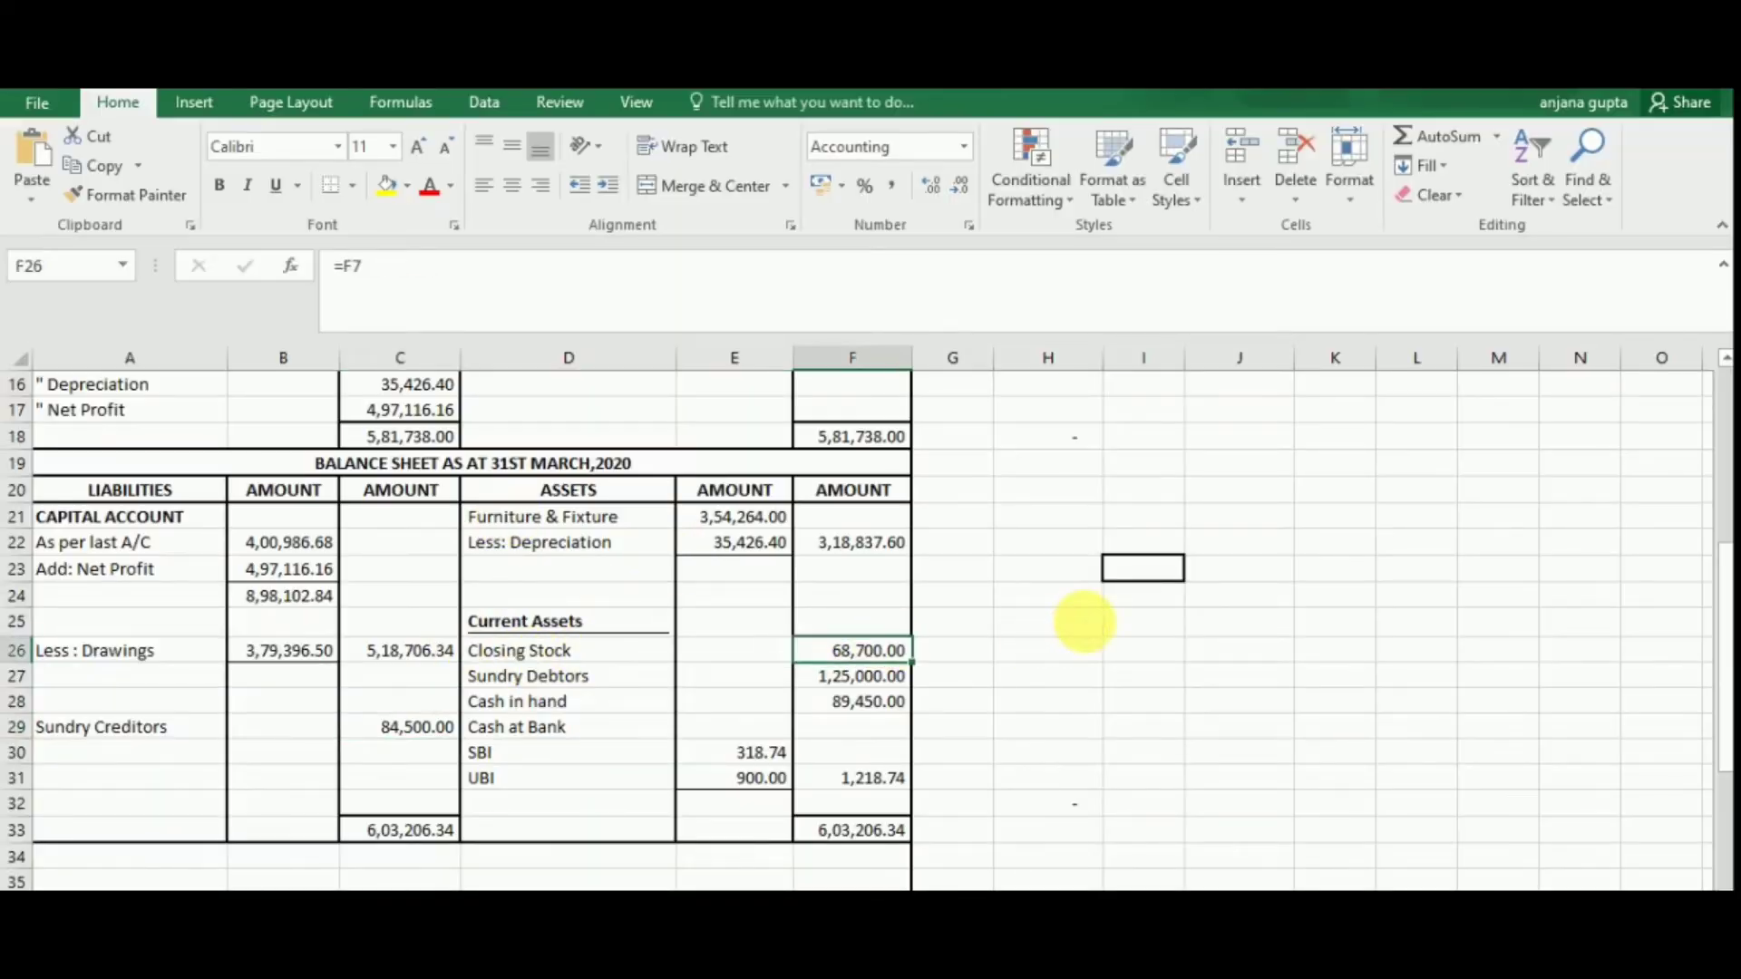
key(alt+Tab)
click(1078, 448)
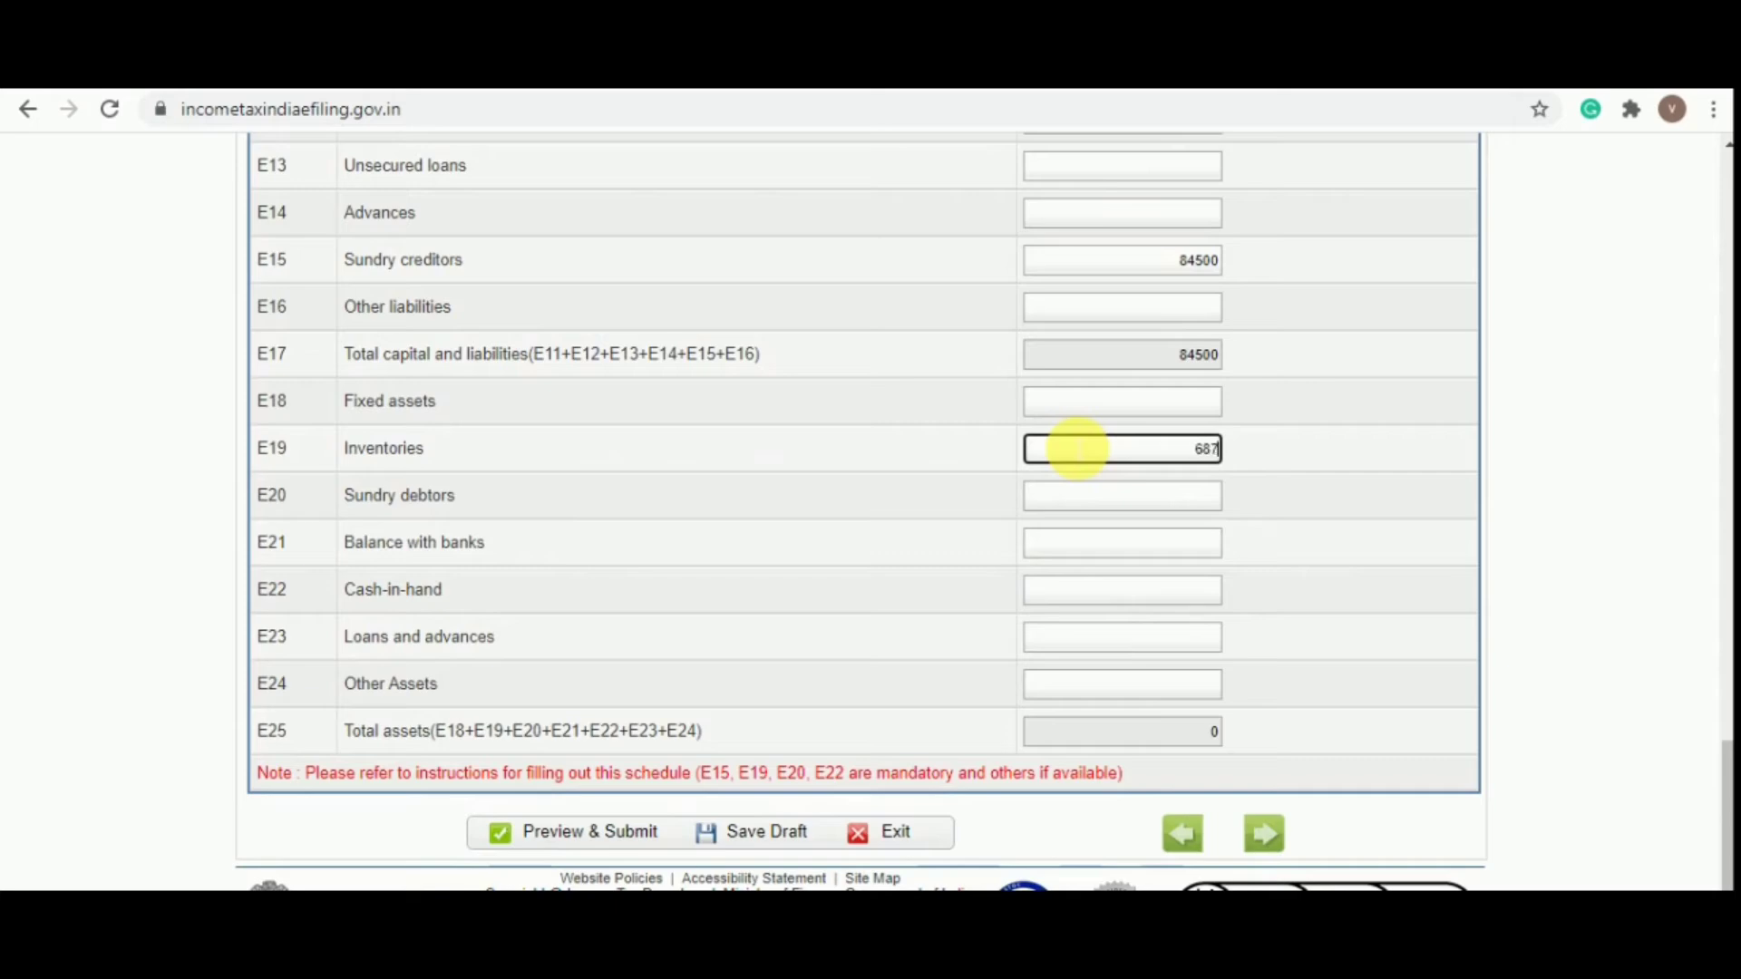
key(Tab)
key(alt+Tab)
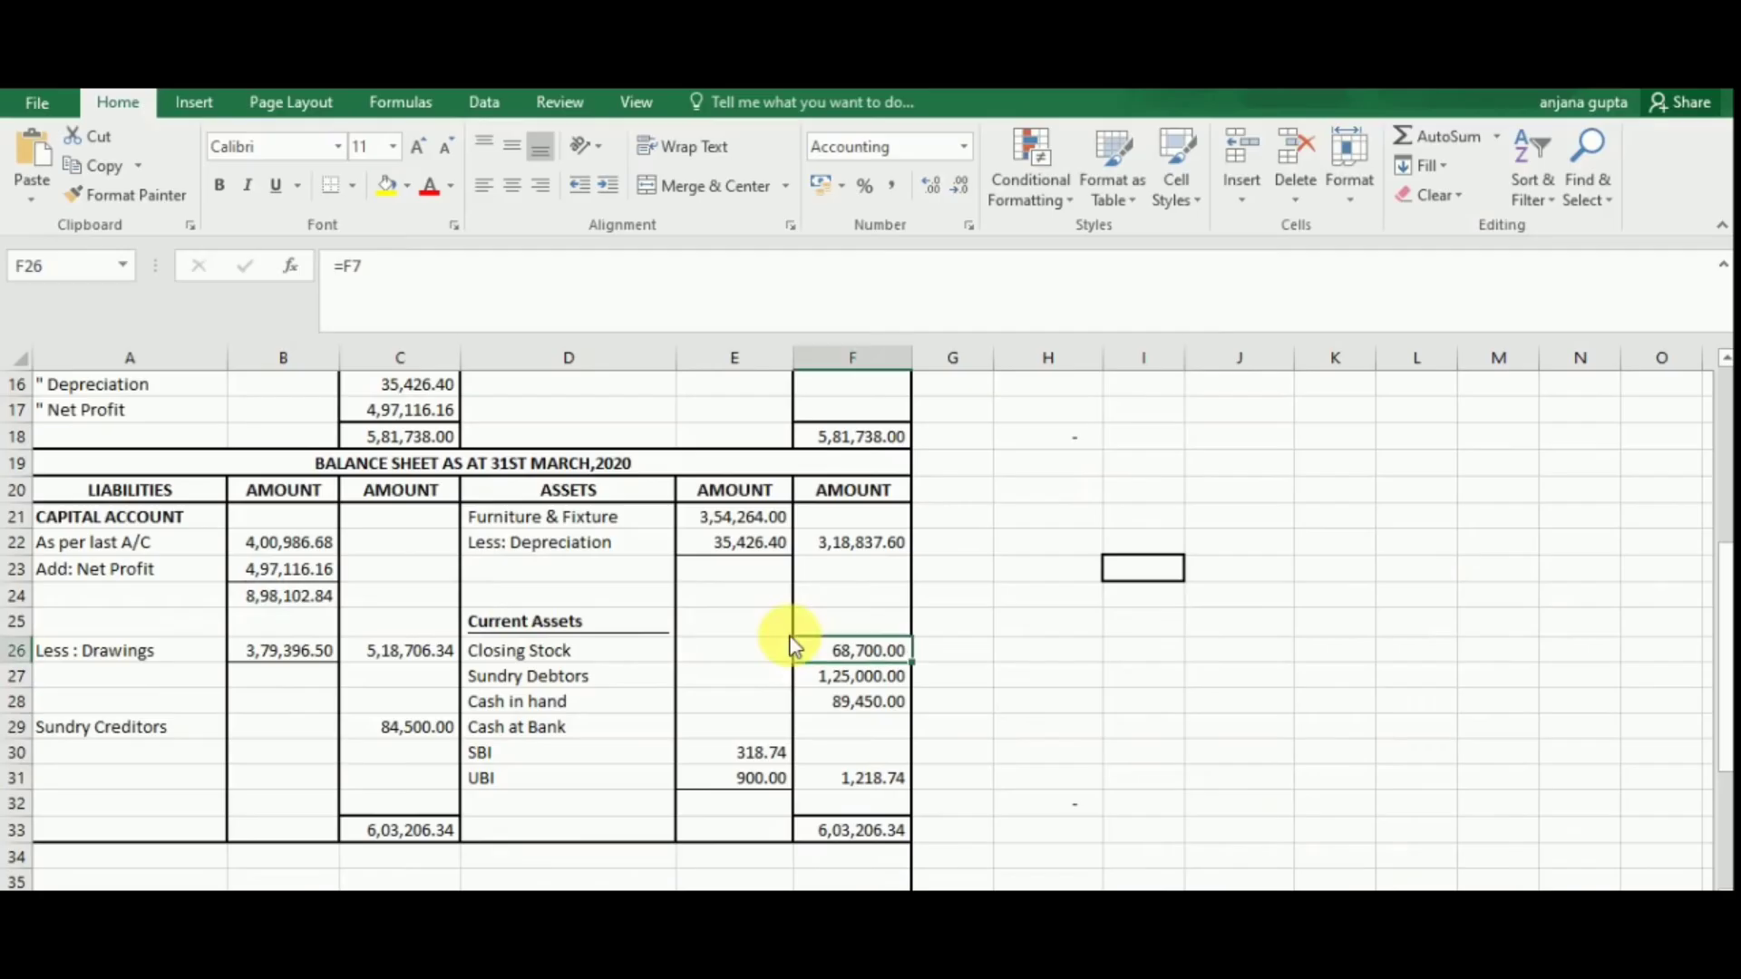
click(855, 676)
key(alt+Tab)
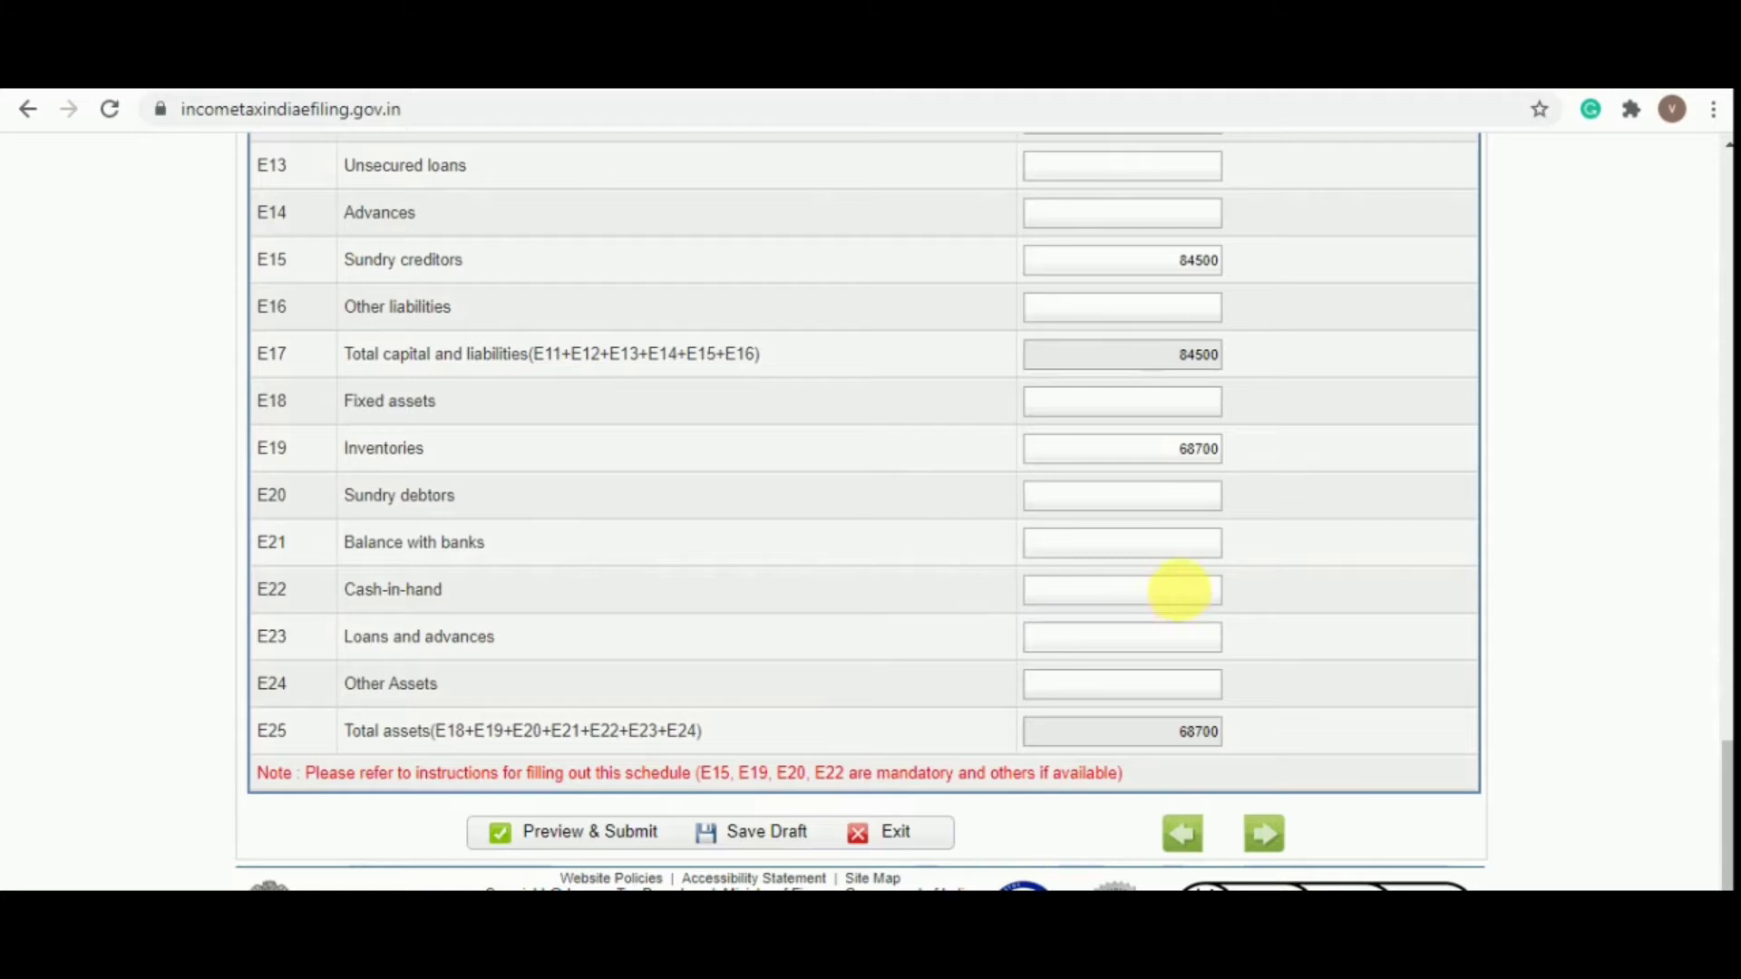
click(1129, 497)
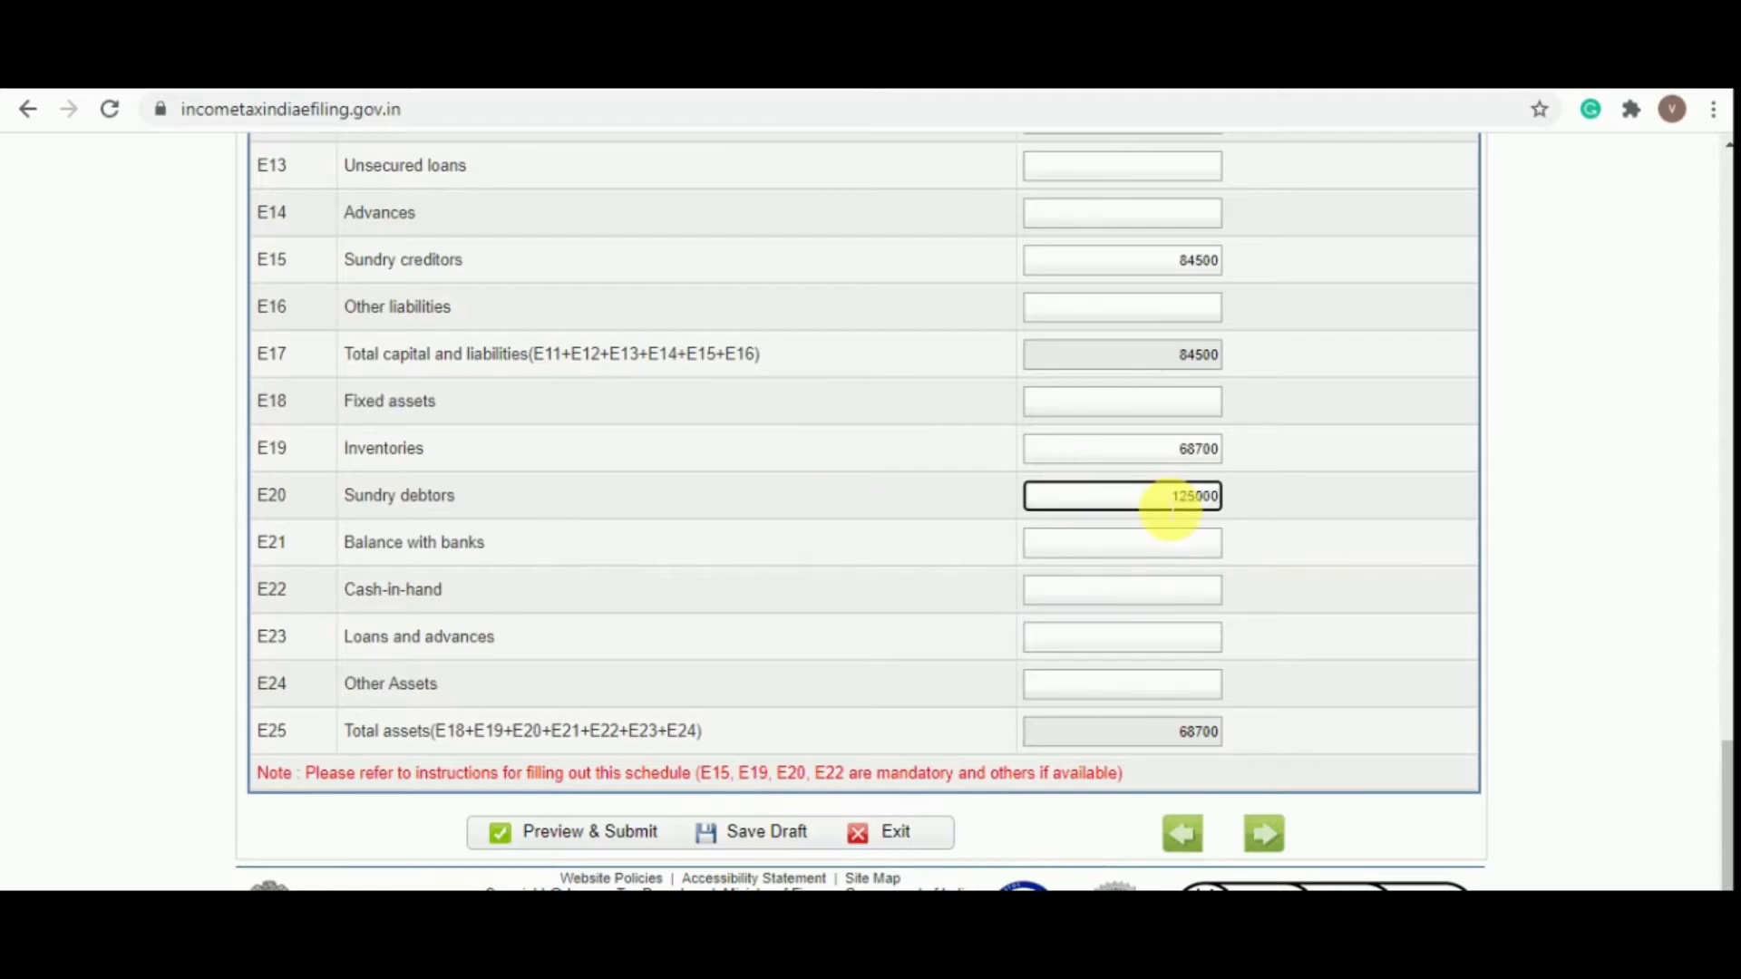
key(Tab)
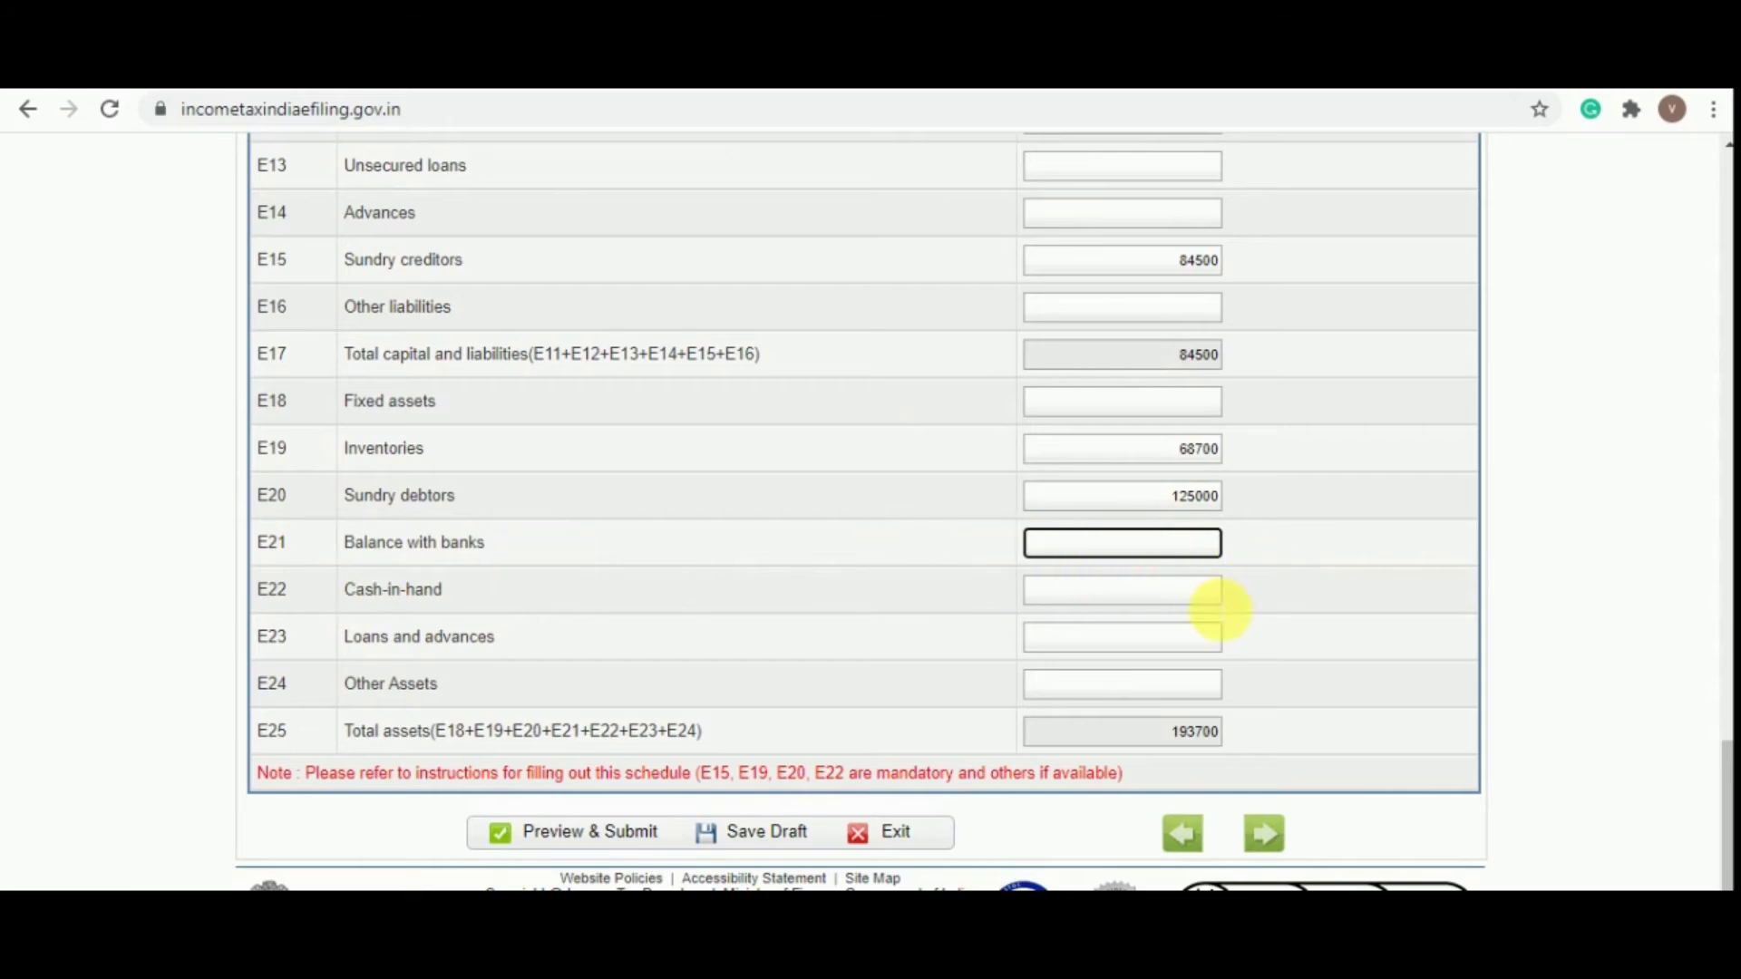
Enter cash-in-hand of 89450 and save the return as a draft
click(1180, 603)
key(alt+Tab)
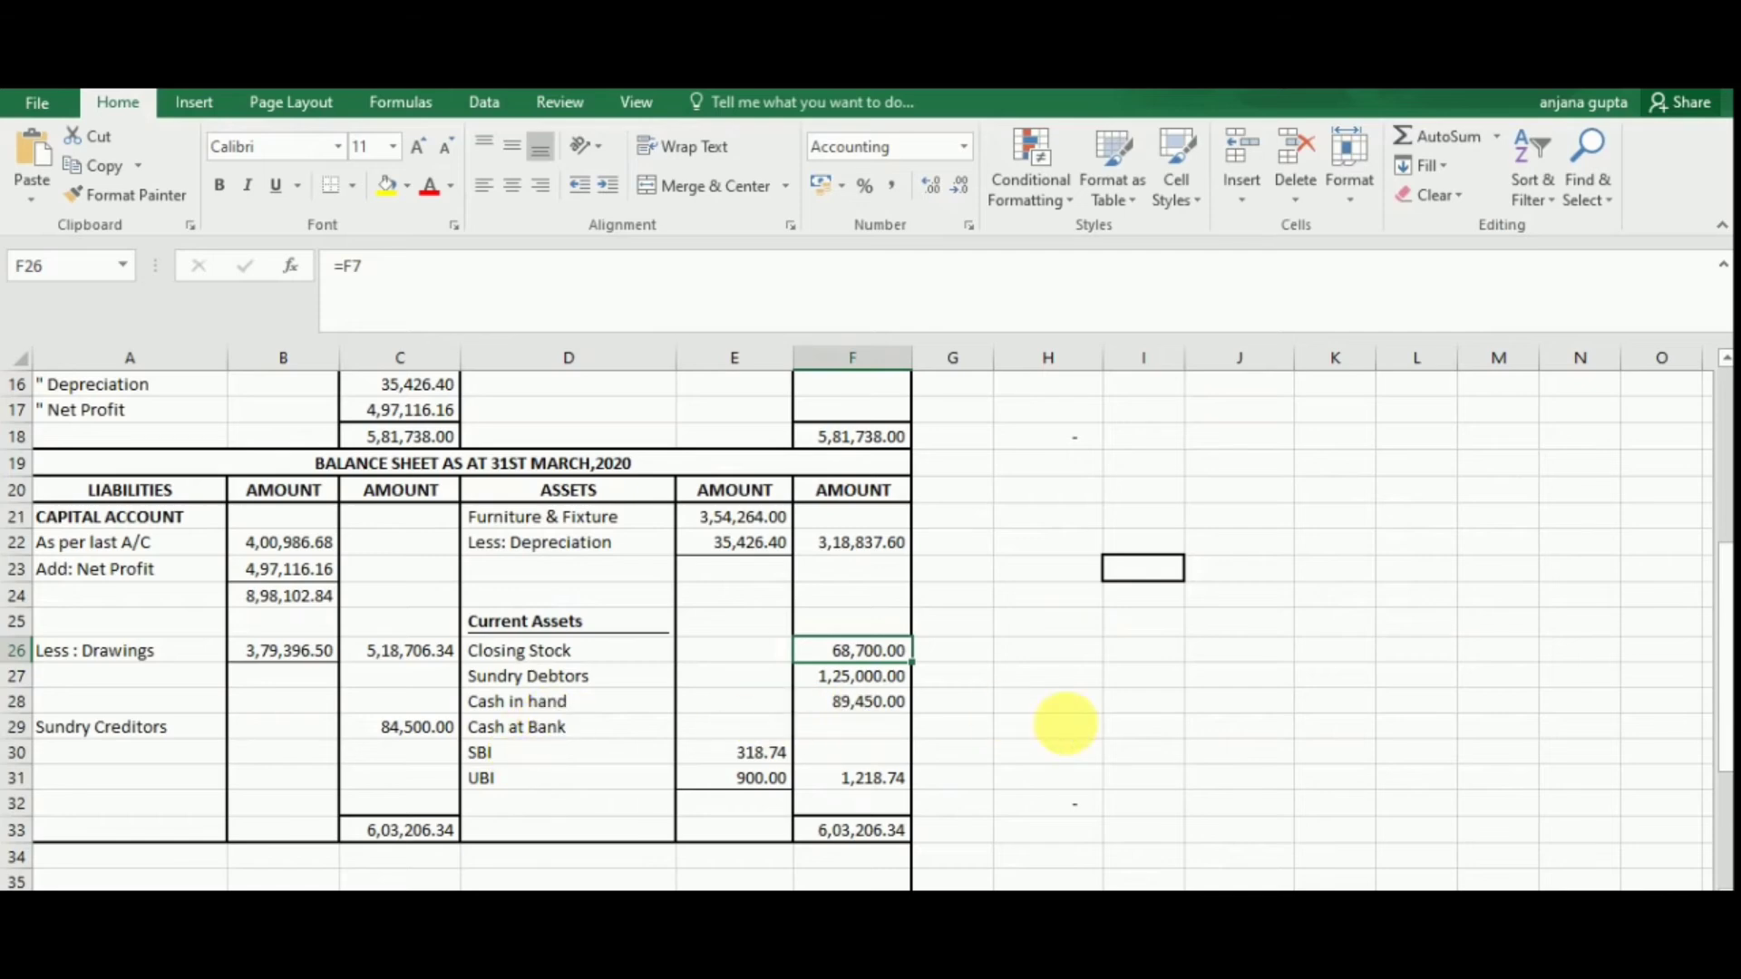
key(alt+Tab)
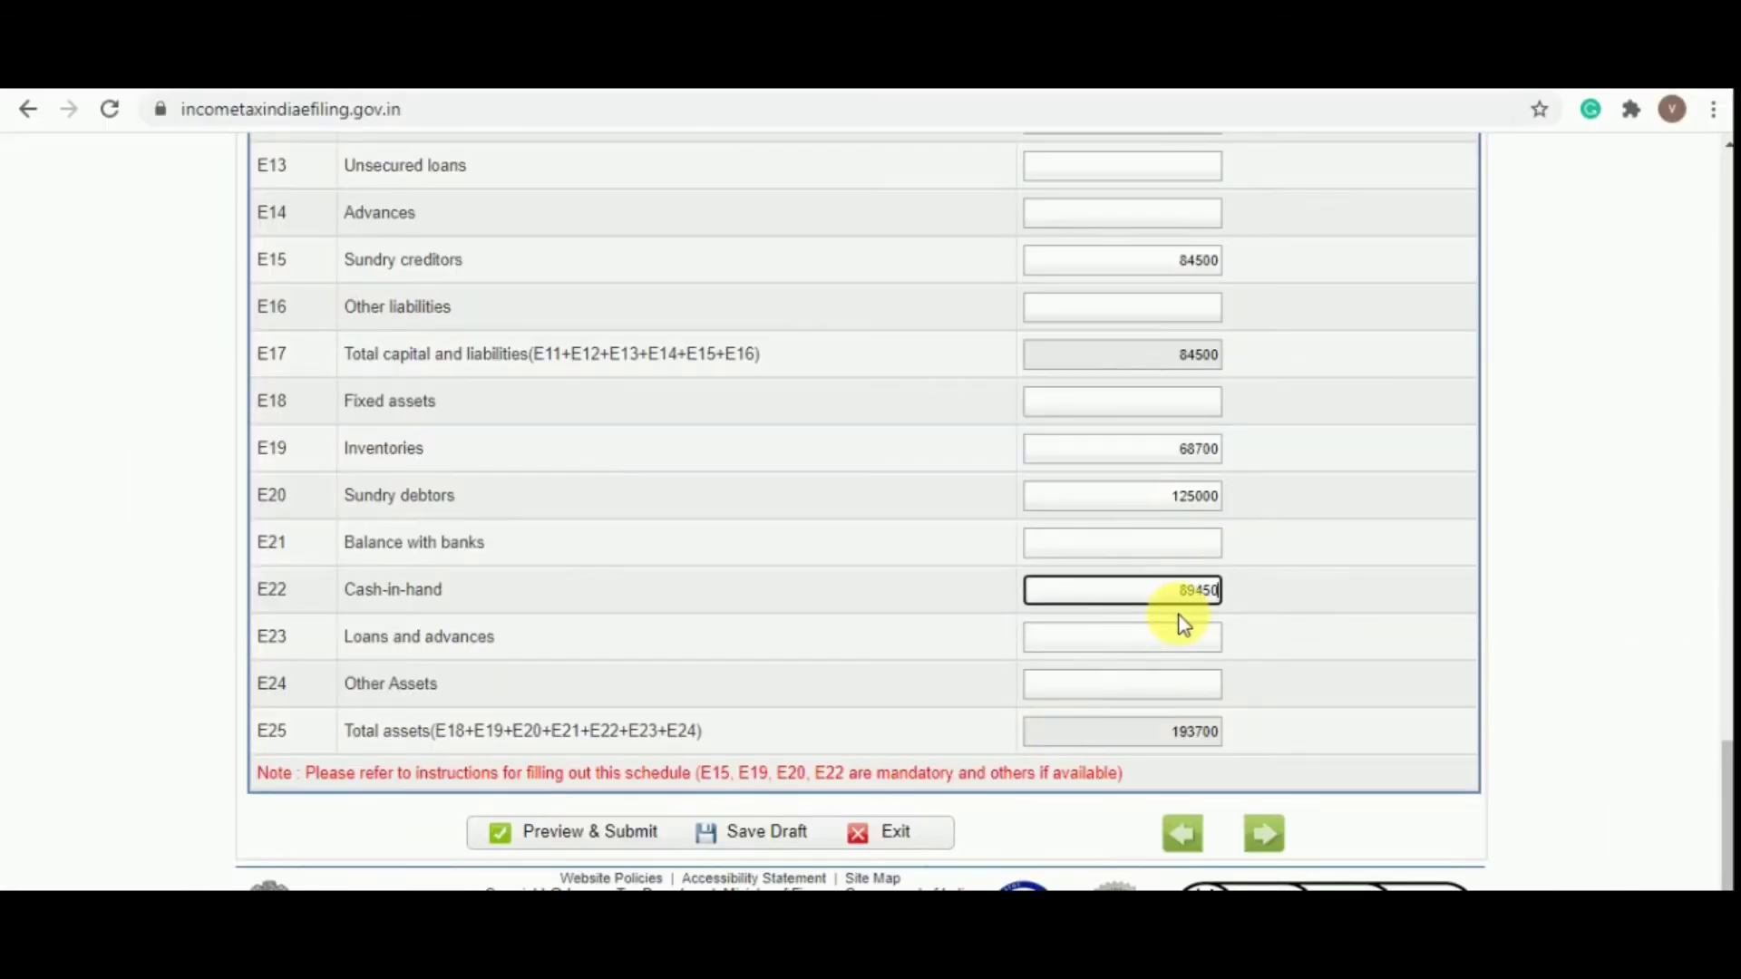
text(89450)
click(1181, 626)
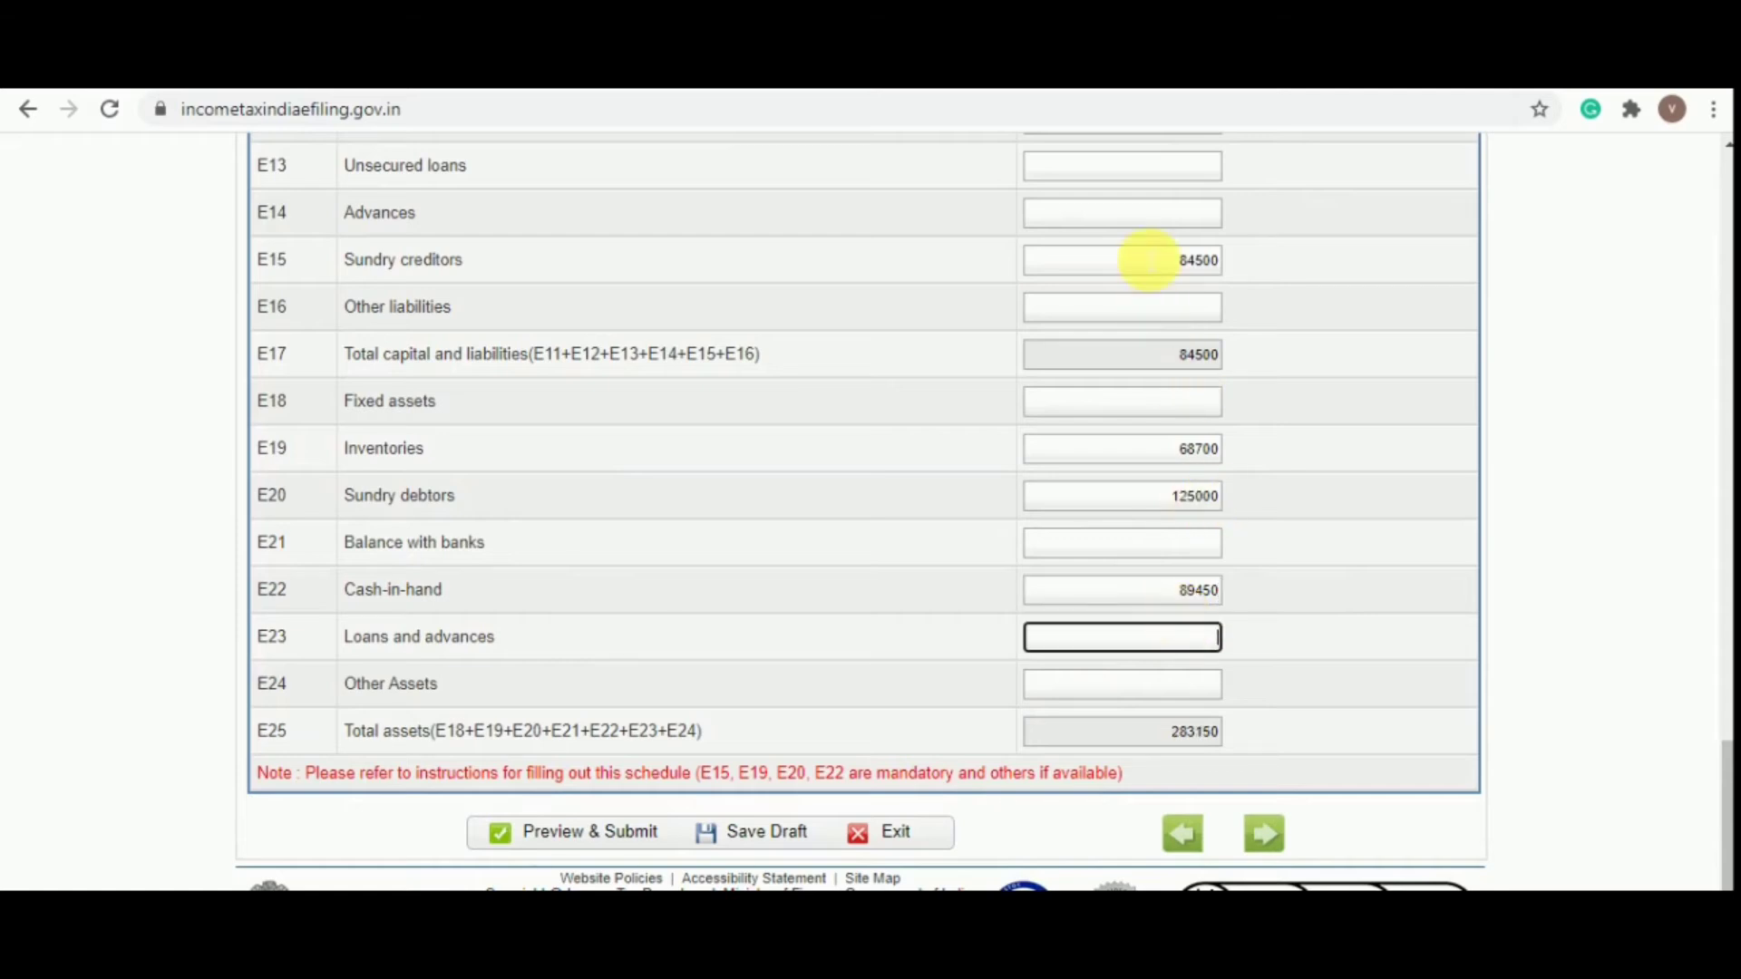
scroll(1148, 261, up, 2)
scroll(1149, 260, down, 2)
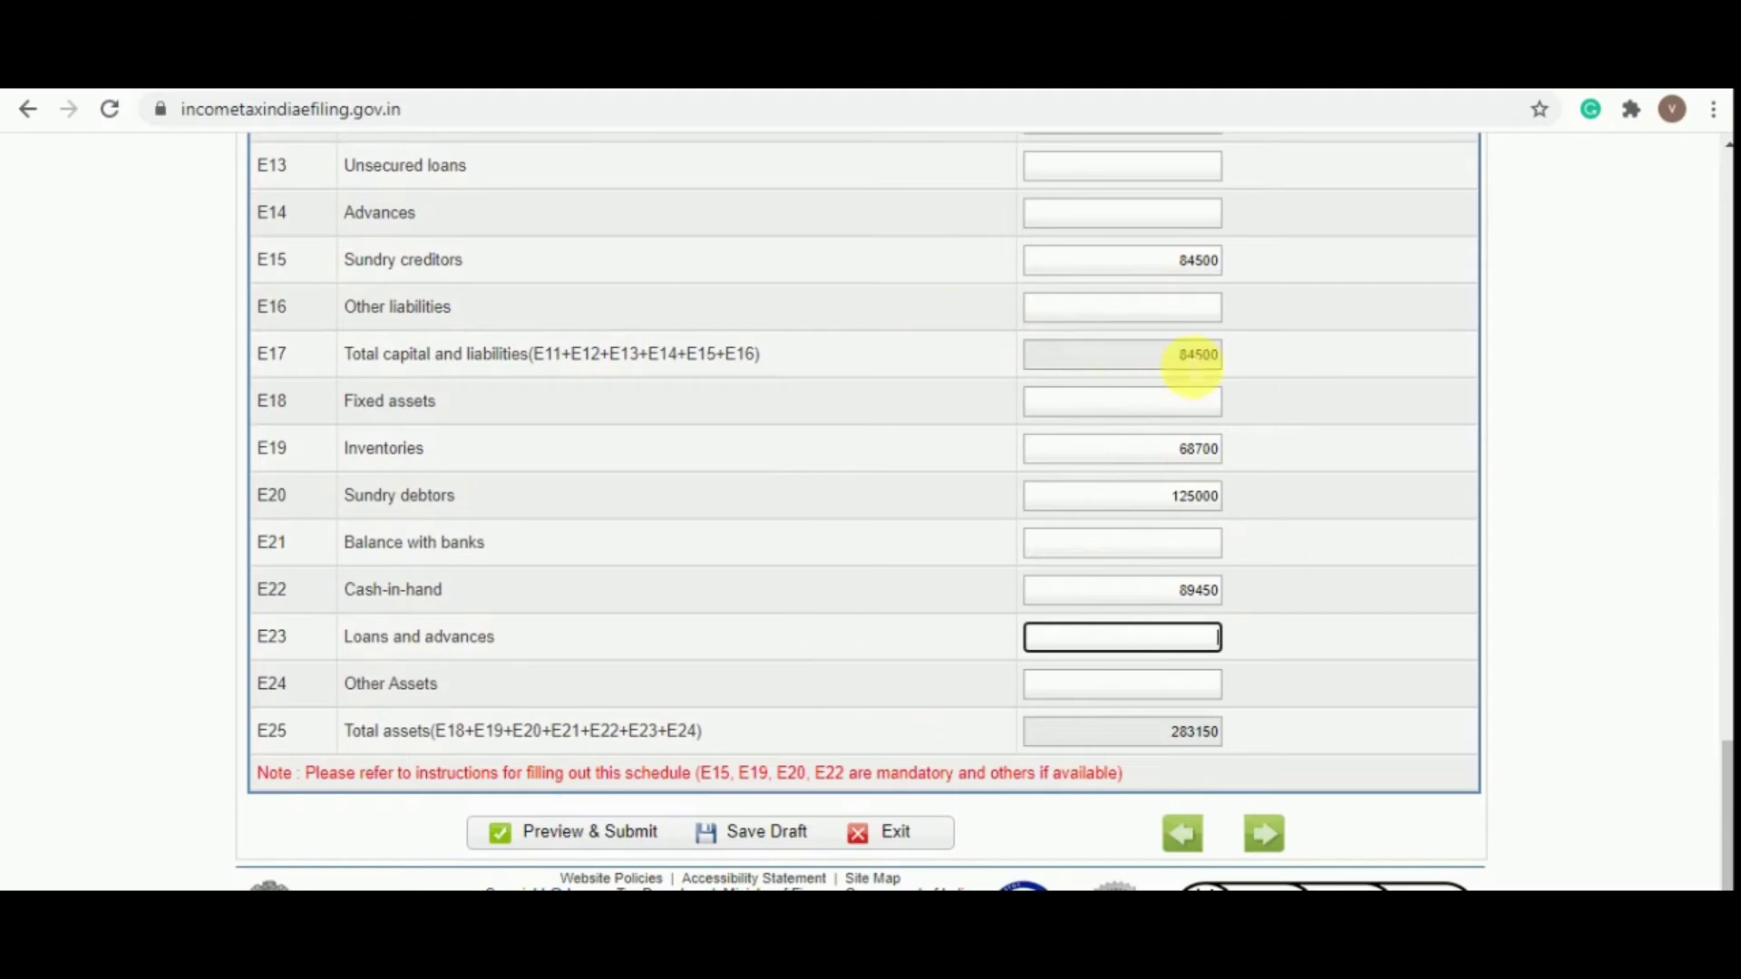
click(783, 852)
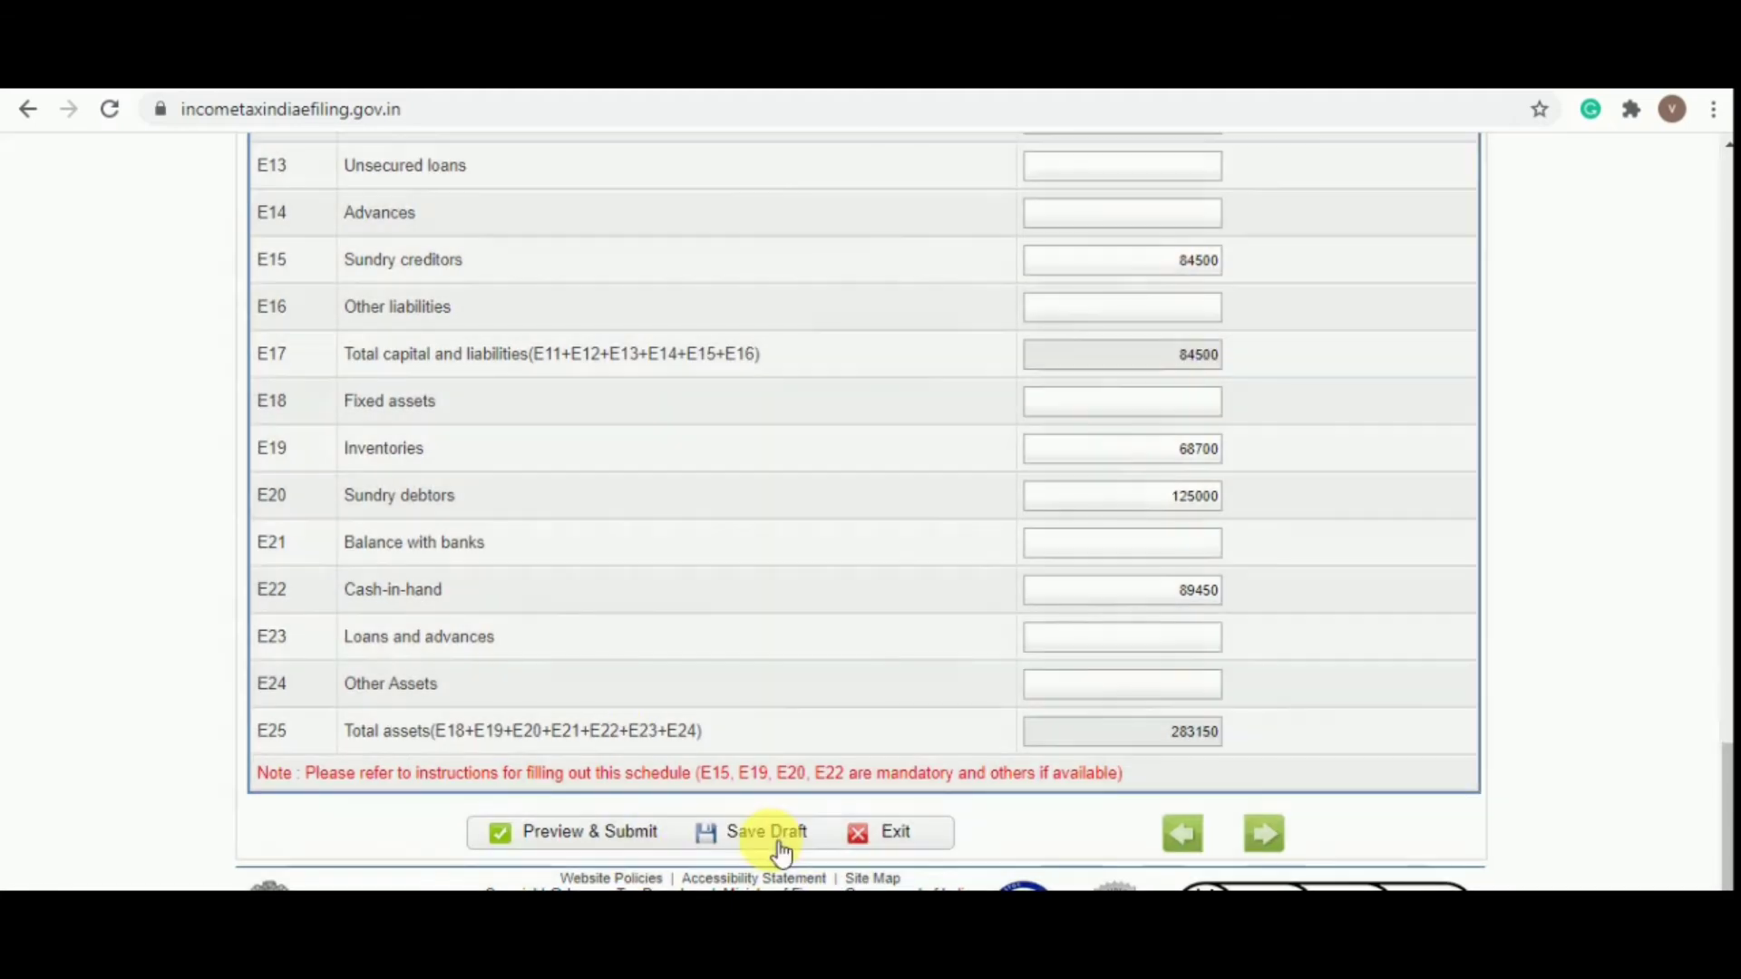
scroll(783, 852, up, 10)
scroll(784, 852, up, 5)
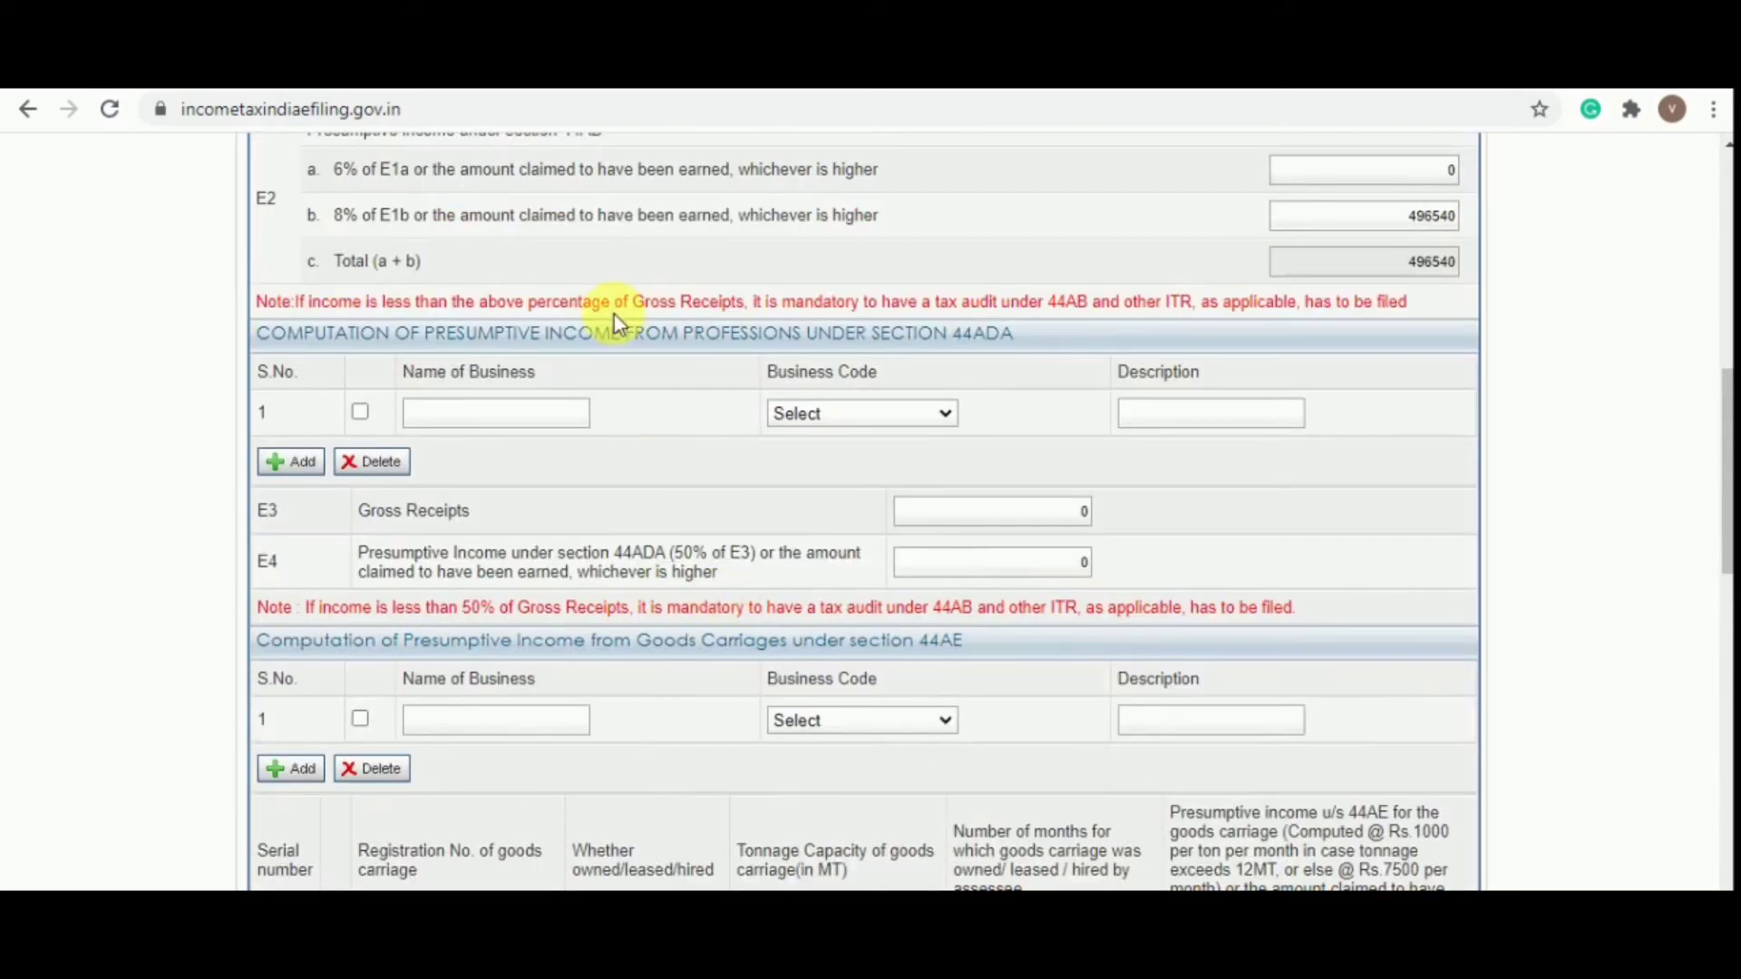
scroll(613, 314, up, 10)
click(613, 519)
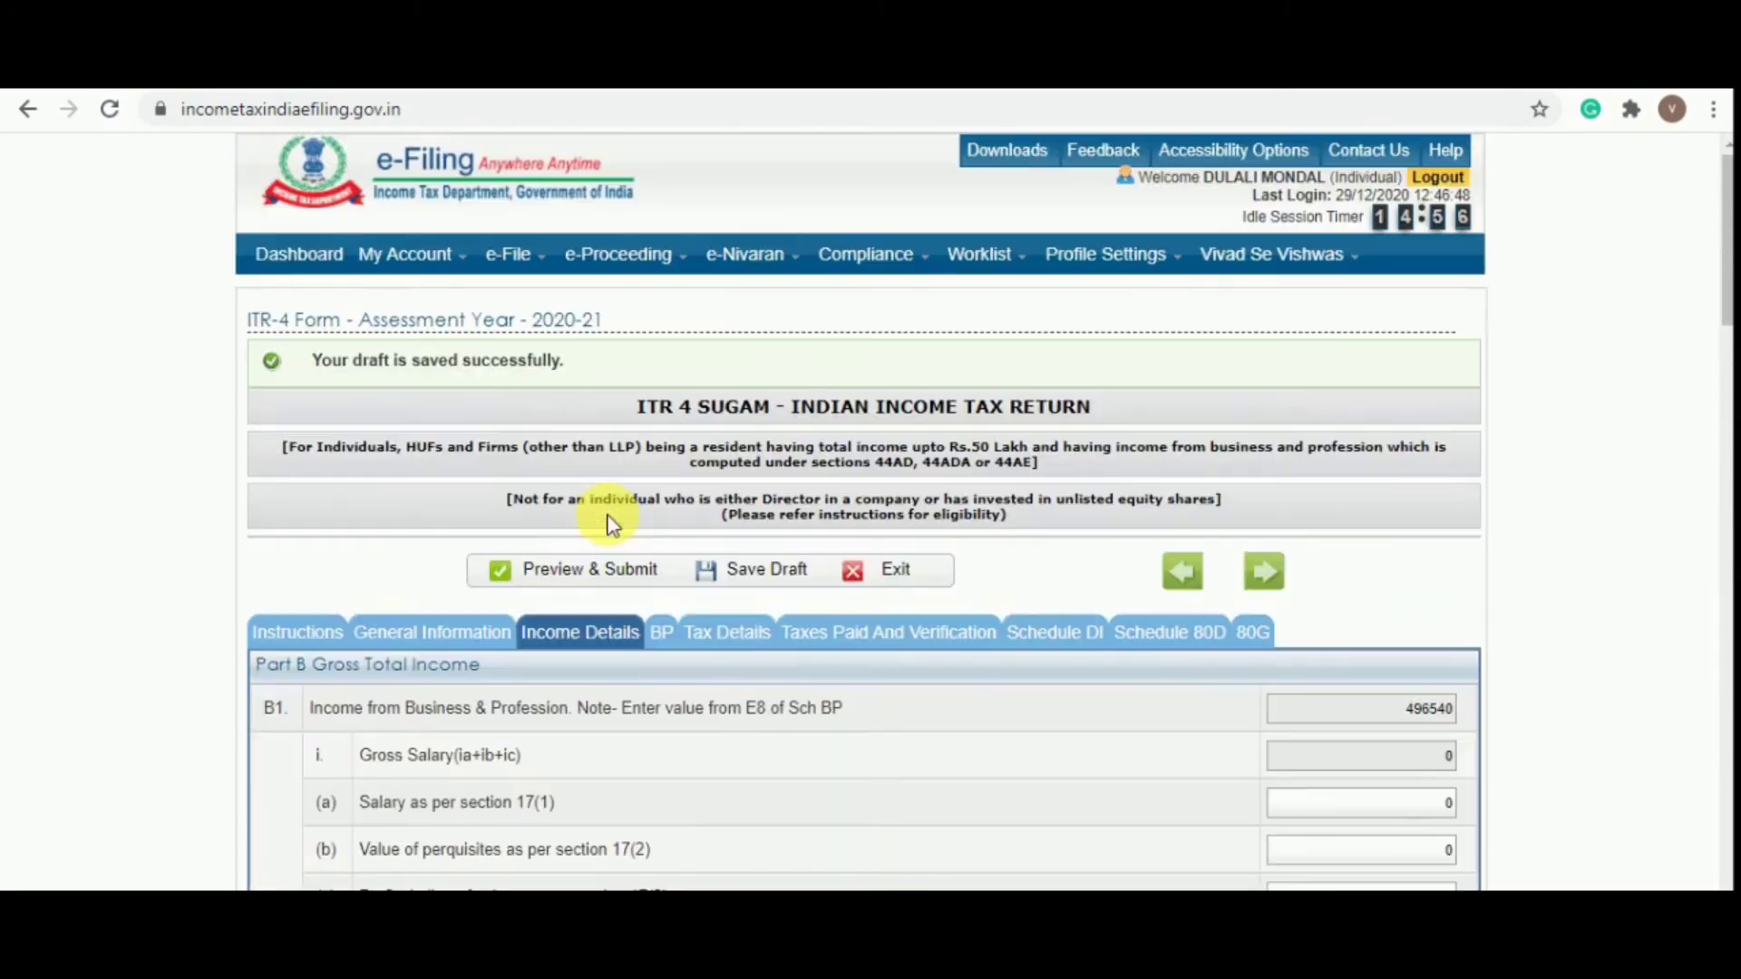
scroll(613, 524, down, 5)
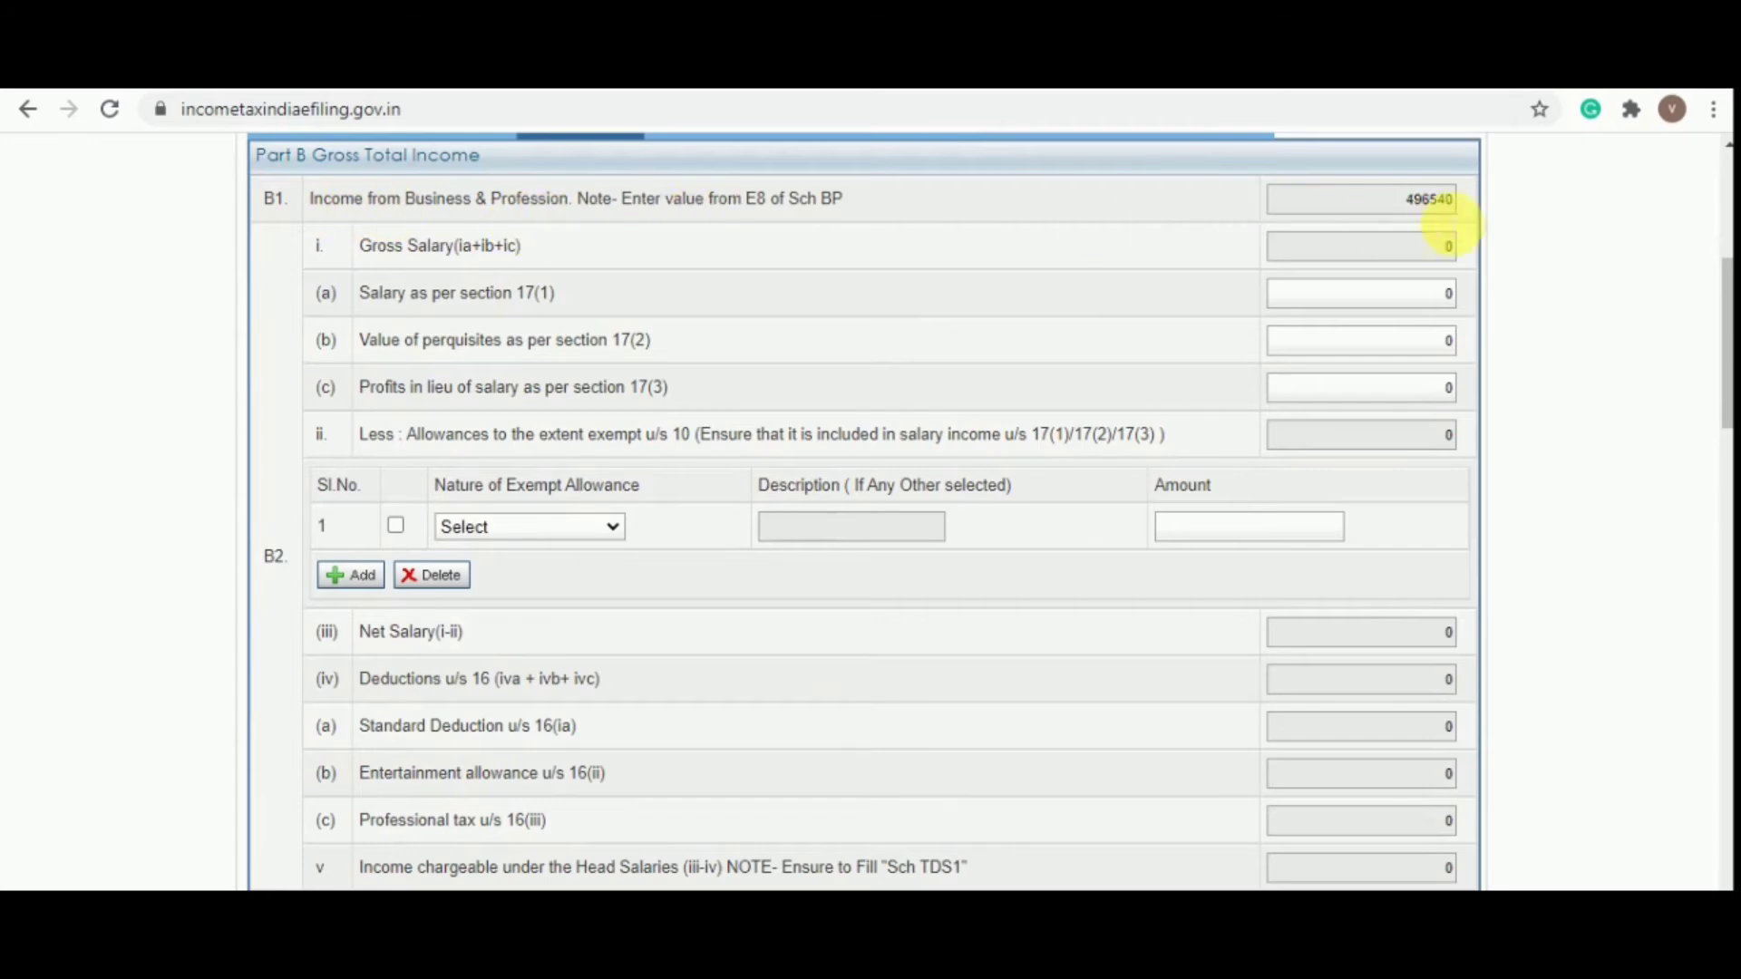
scroll(1374, 334, down, 9)
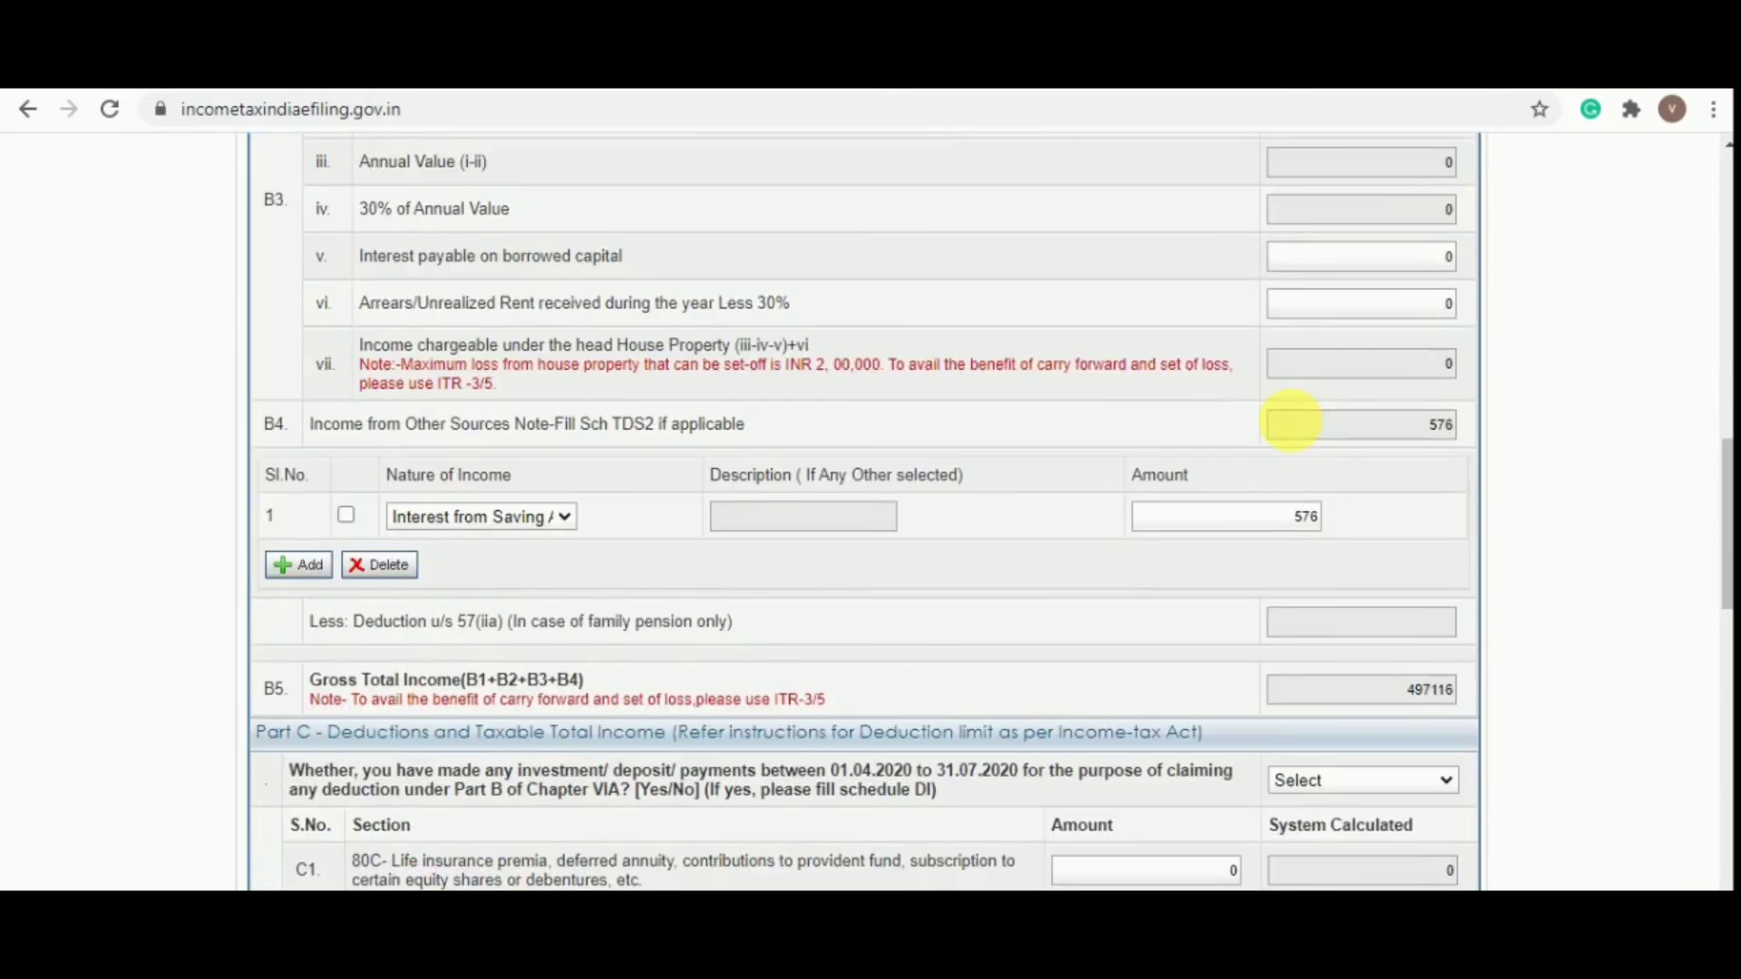
scroll(990, 426, down, 1)
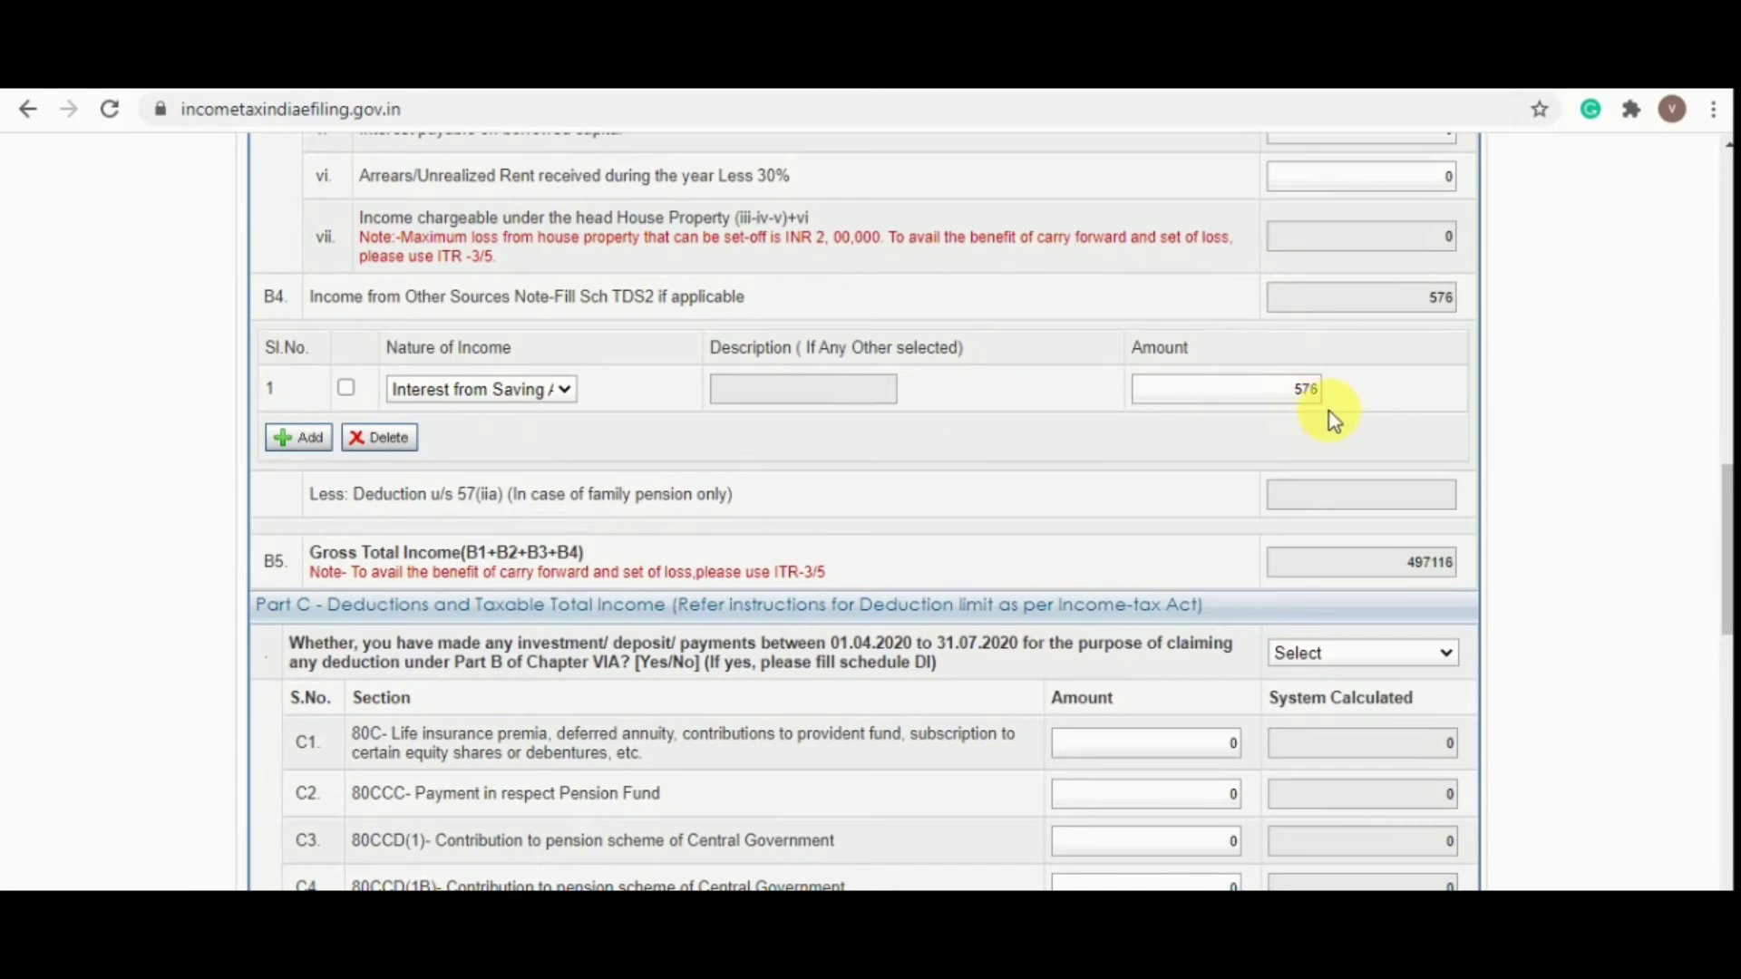
scroll(1330, 417, down, 3)
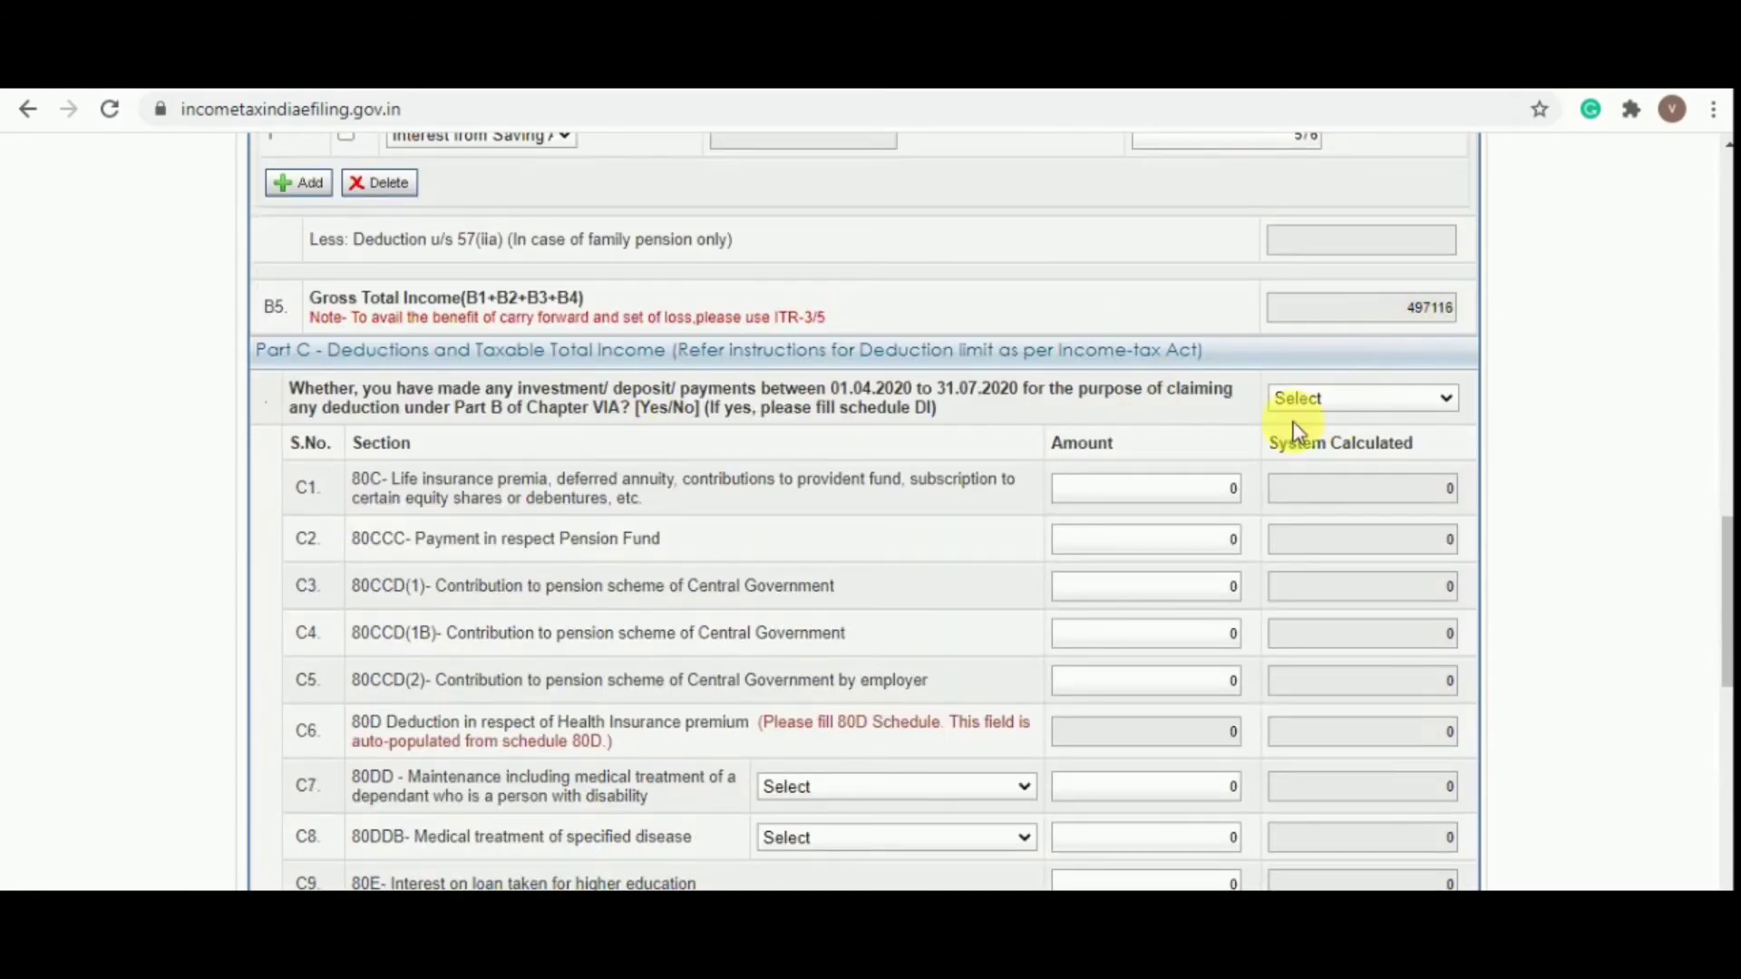
Answer No to the Part C investment question
click(1314, 404)
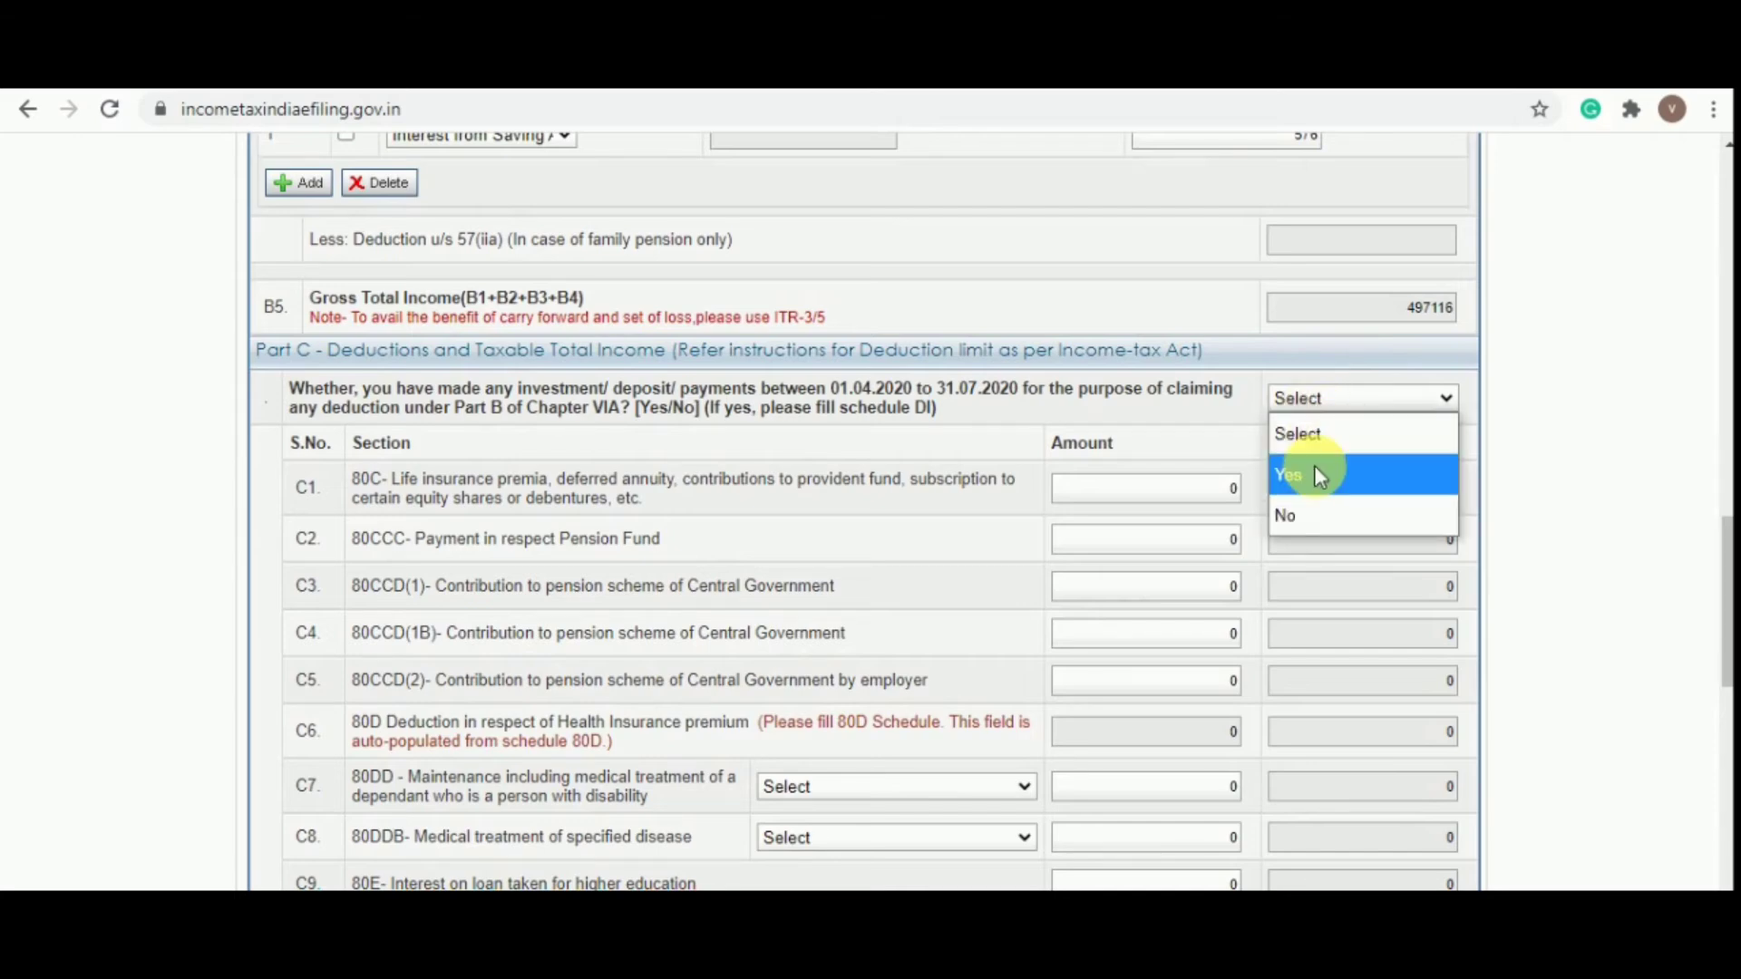
click(1319, 508)
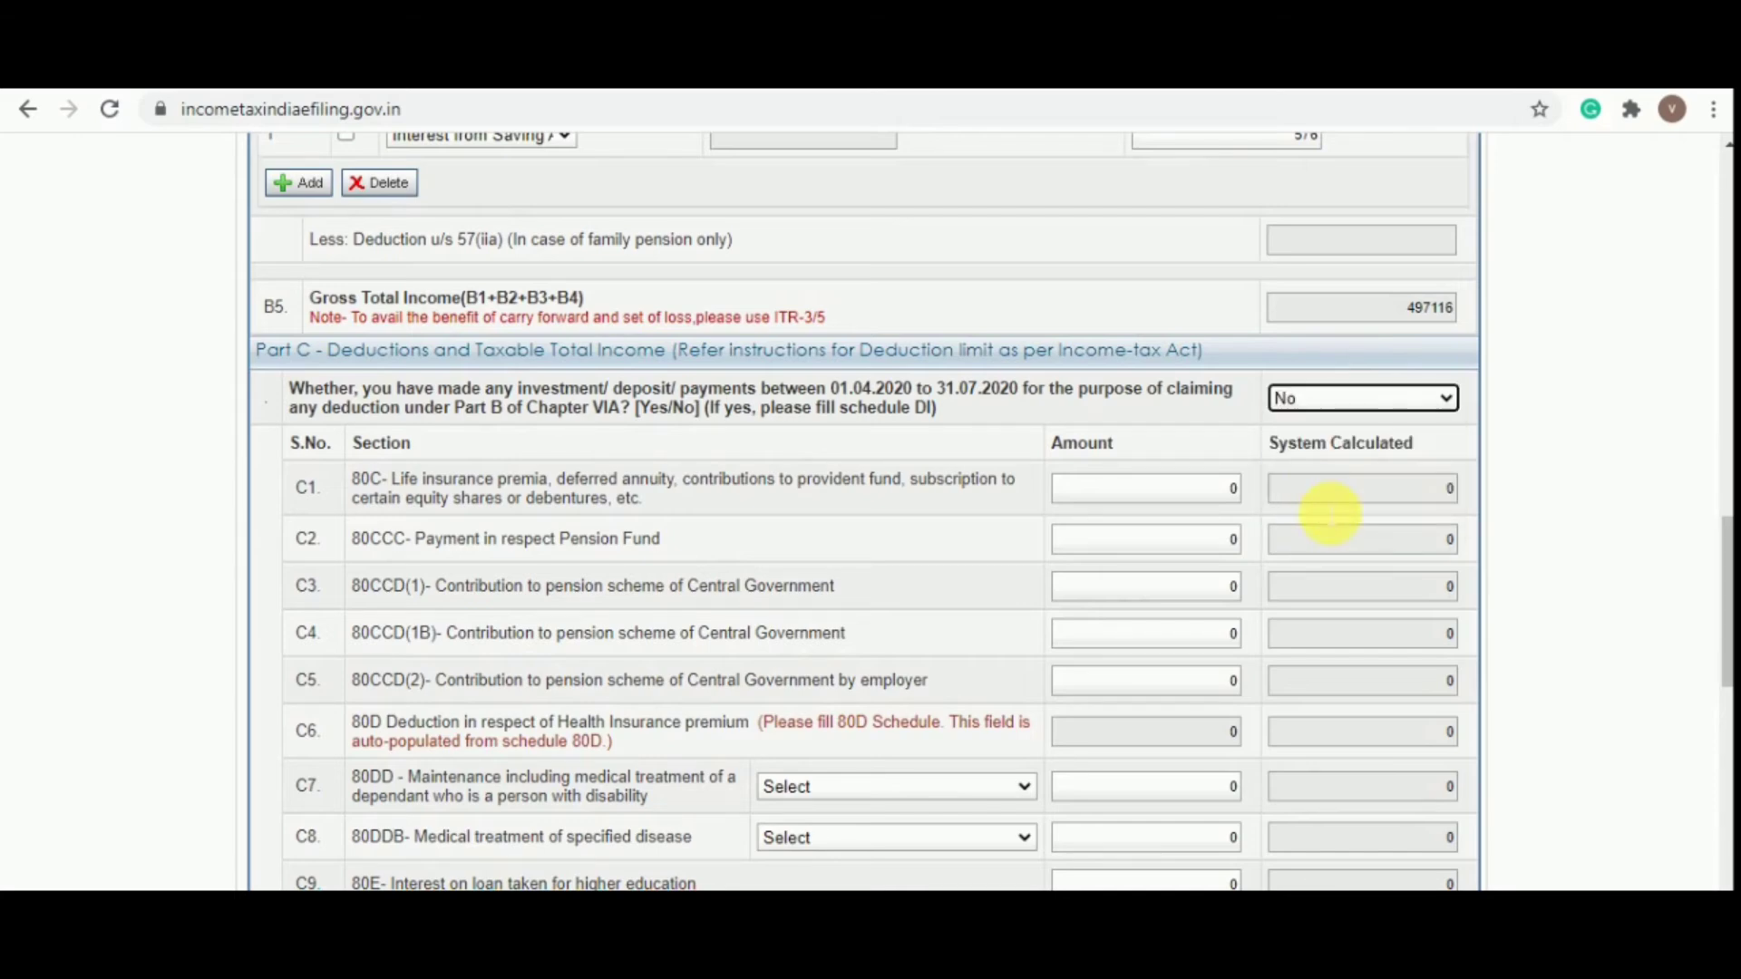
scroll(1330, 508, down, 4)
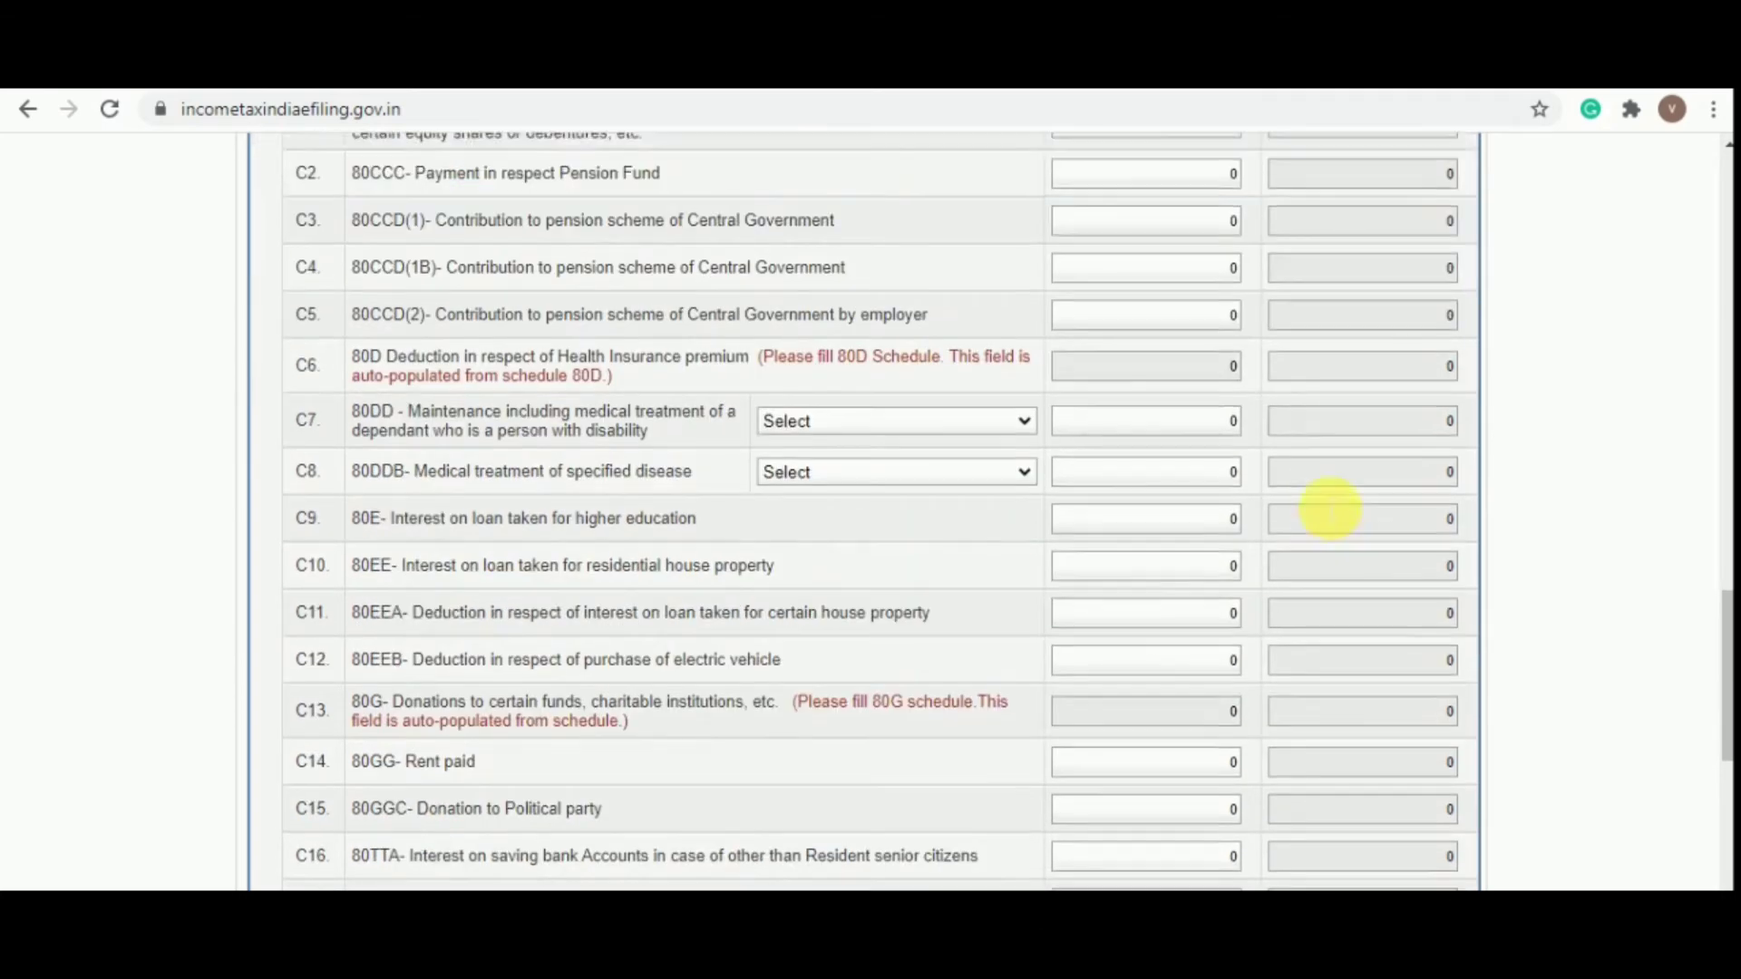
scroll(1329, 506, up, 1)
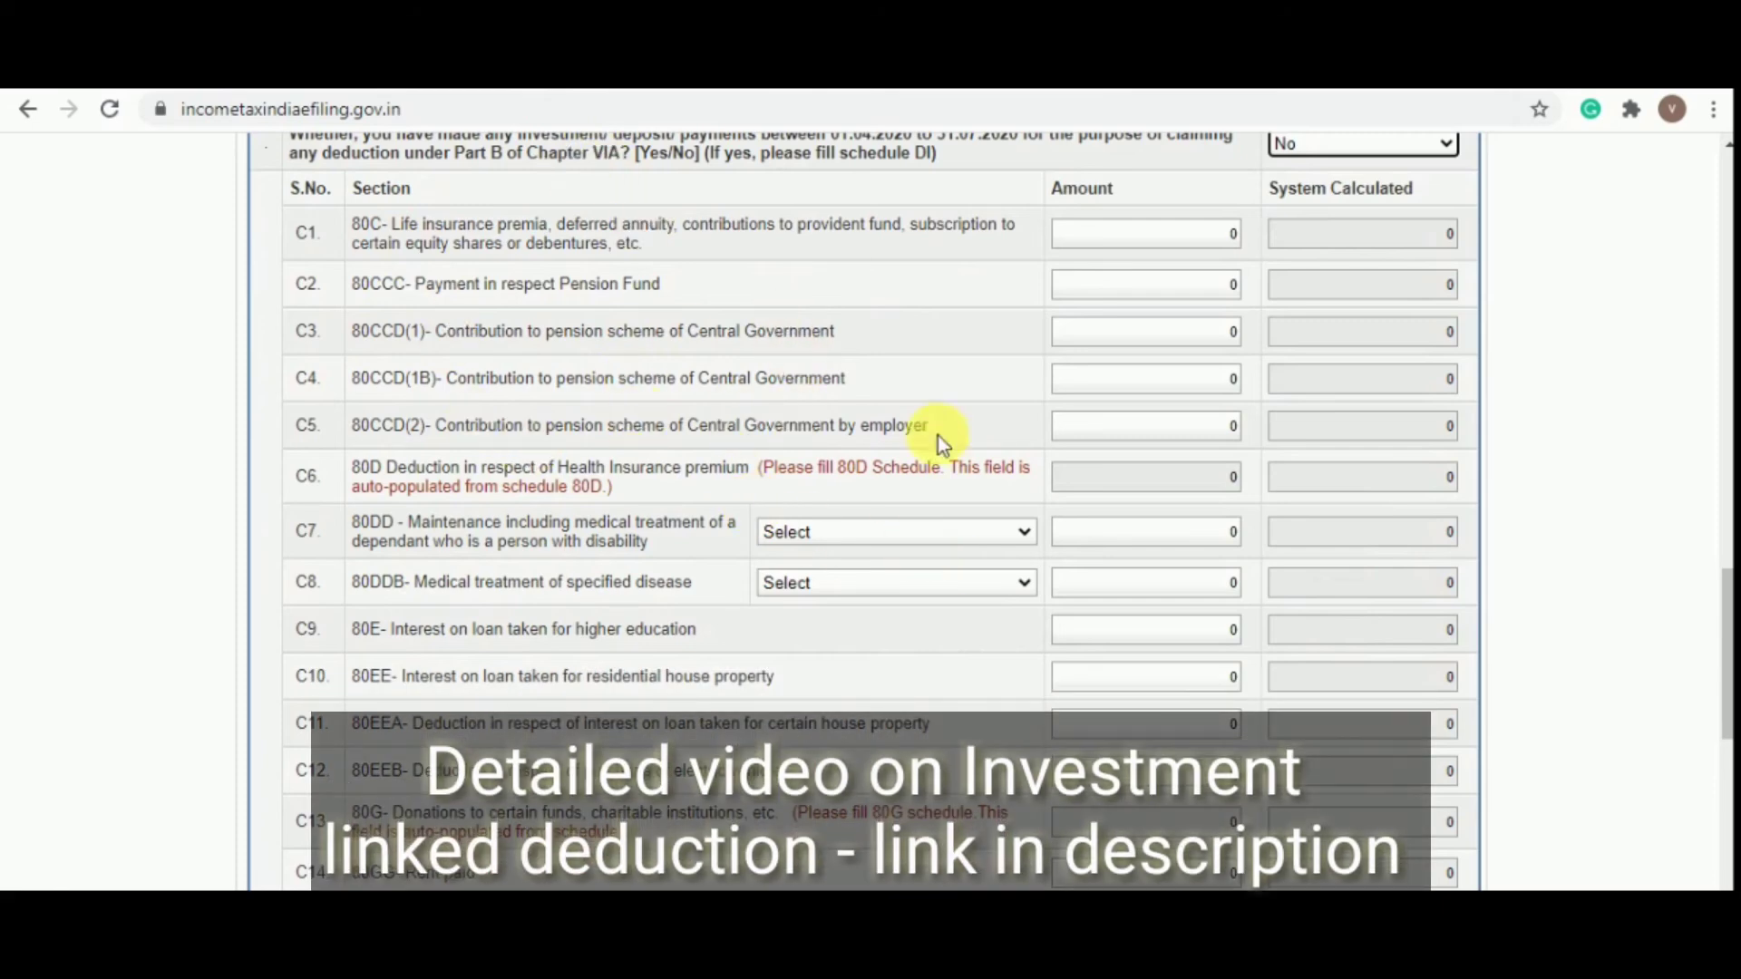
scroll(1059, 265, down, 1)
scroll(1060, 264, down, 2)
scroll(1236, 575, down, 3)
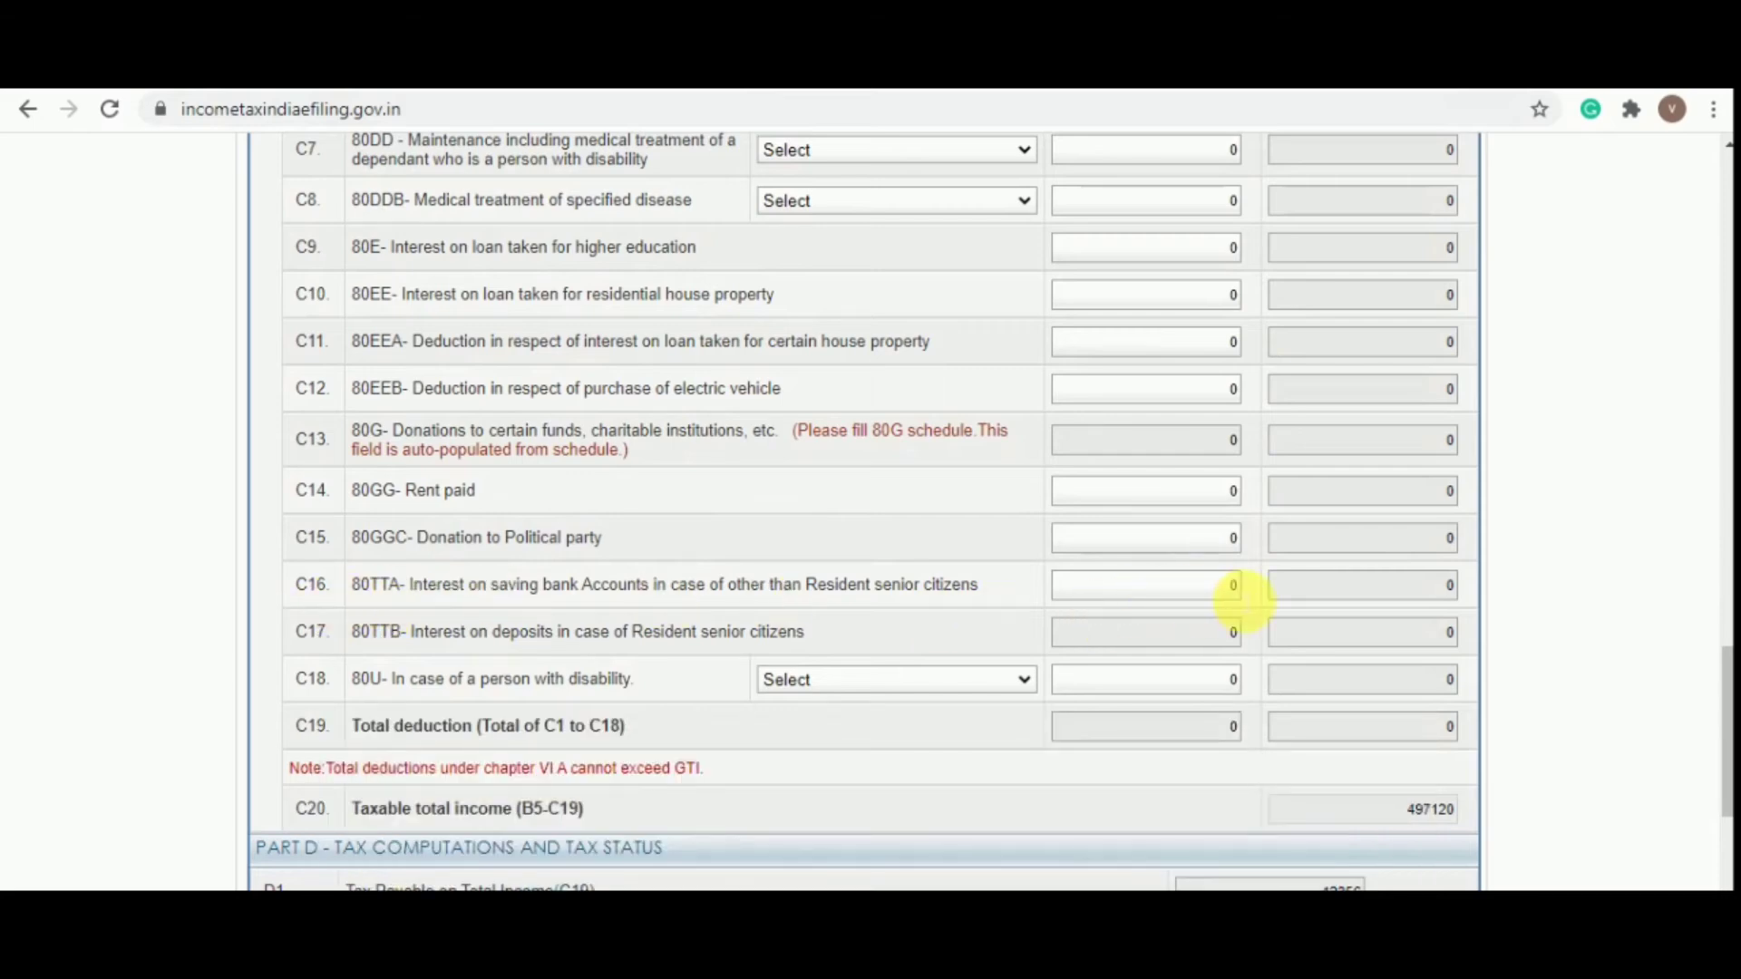
Claim a 576 deduction under 80TTA, reducing taxable income to 496540
click(1237, 594)
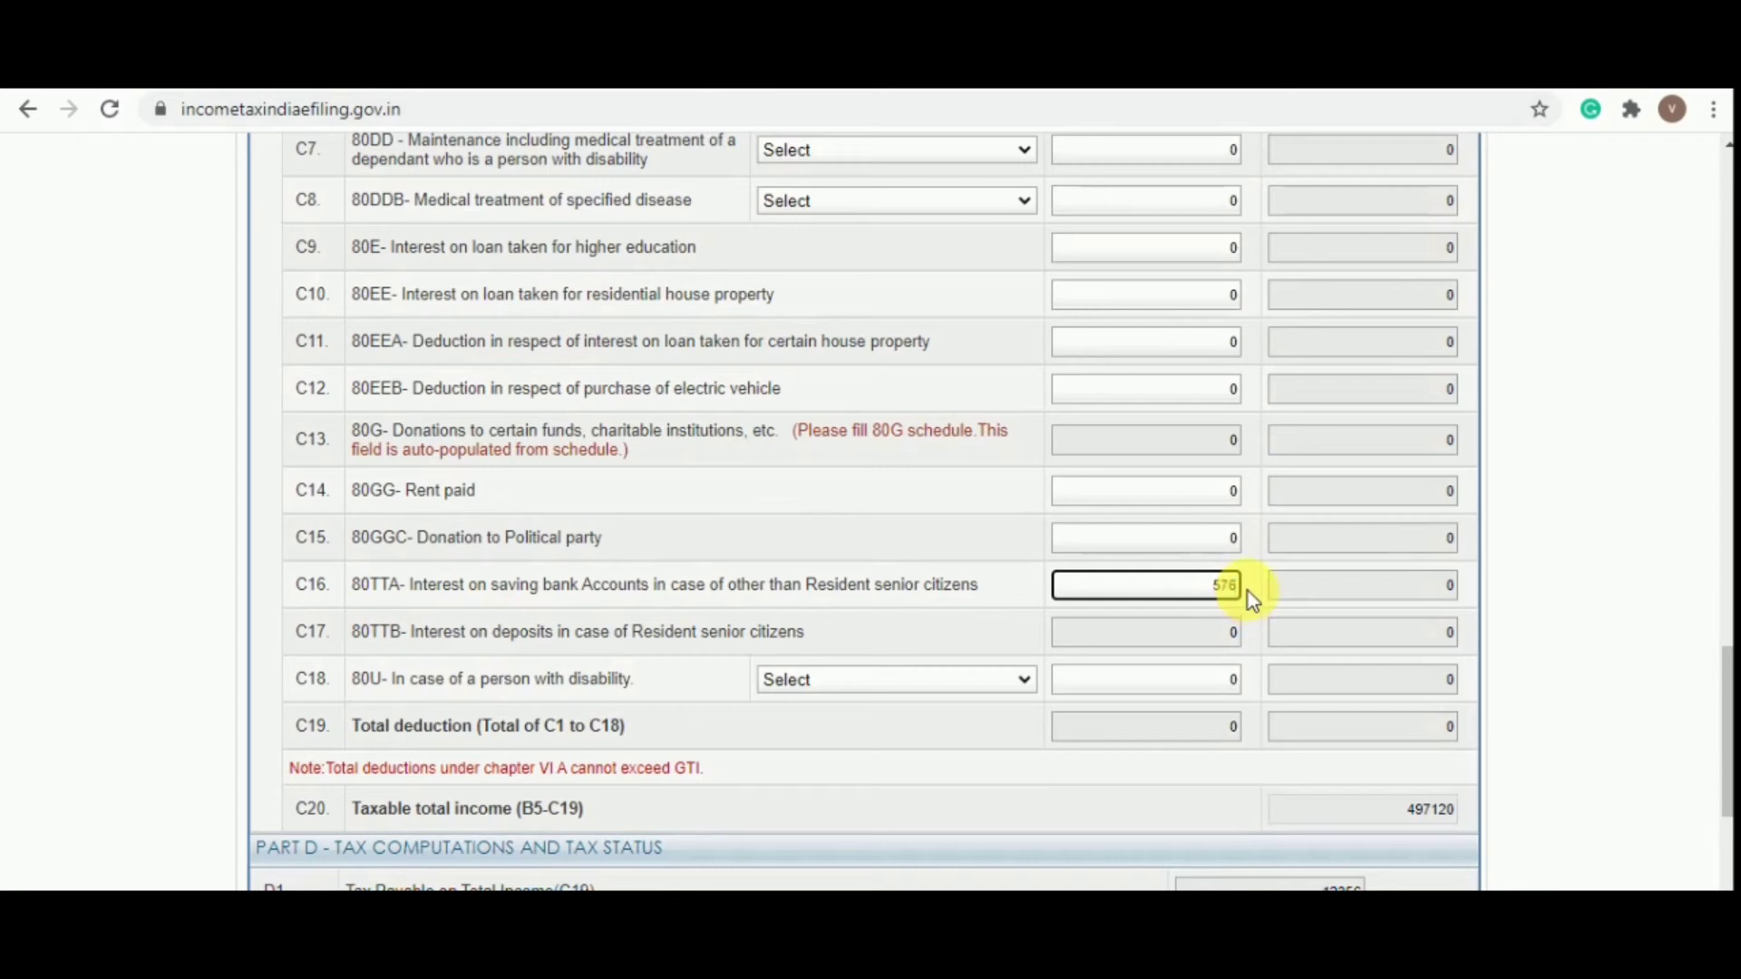
key(Tab)
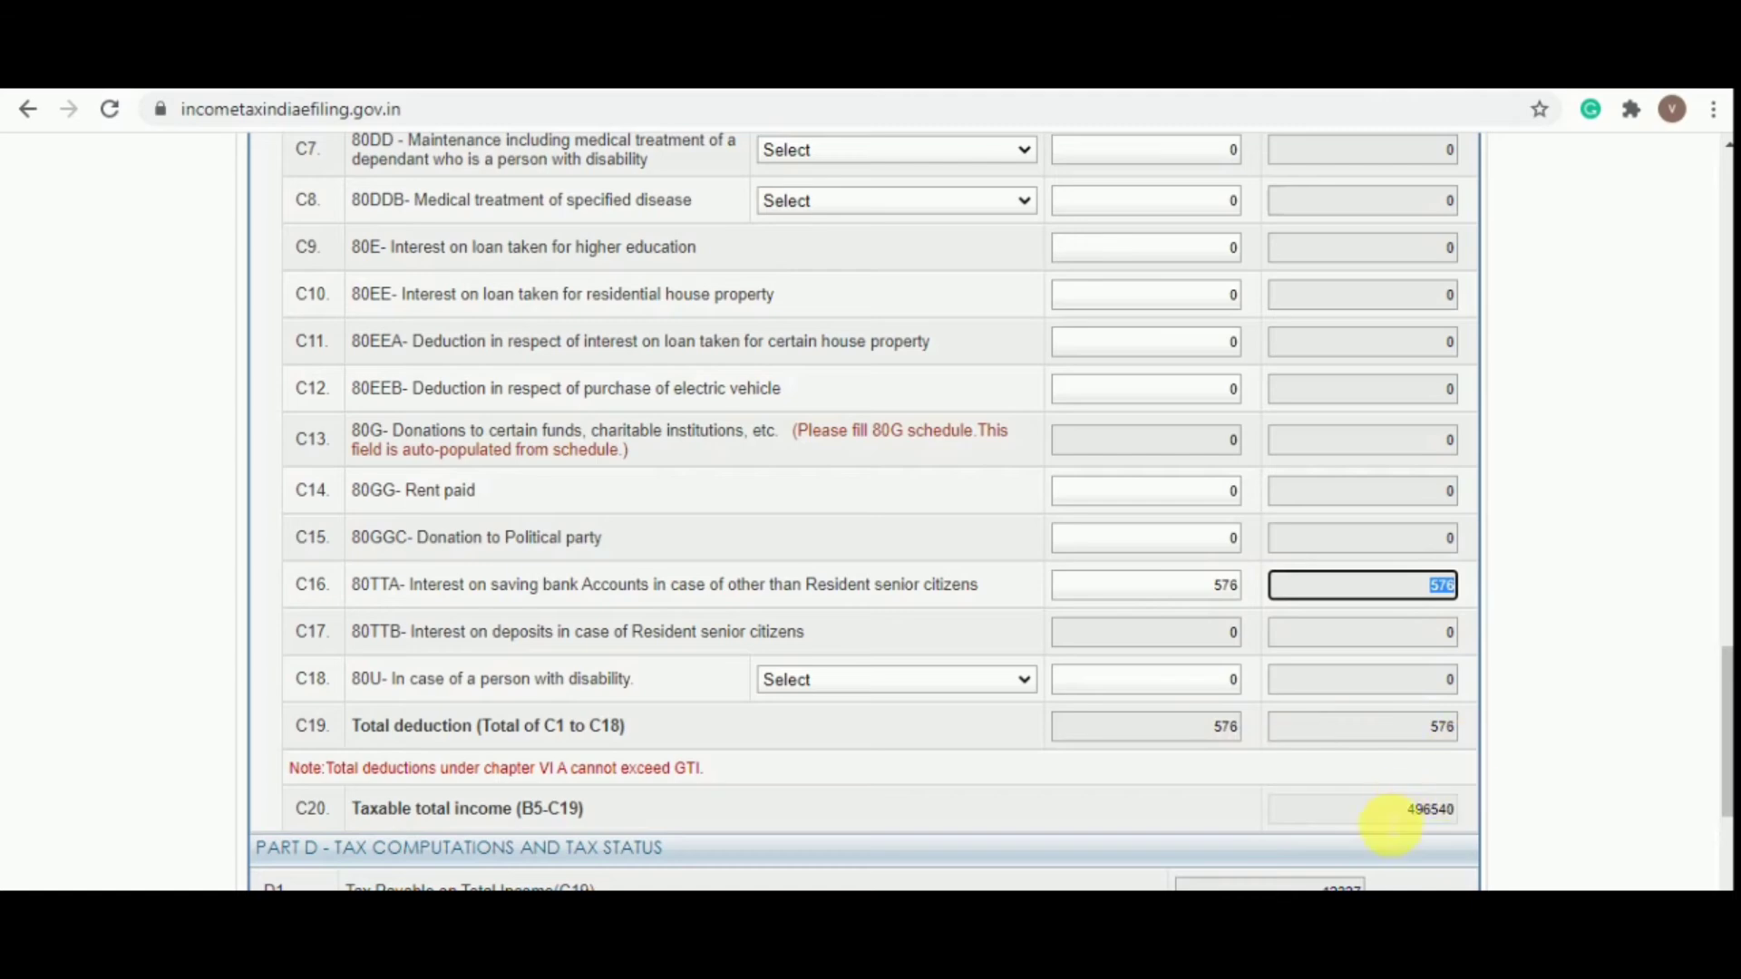
scroll(1391, 816, down, 3)
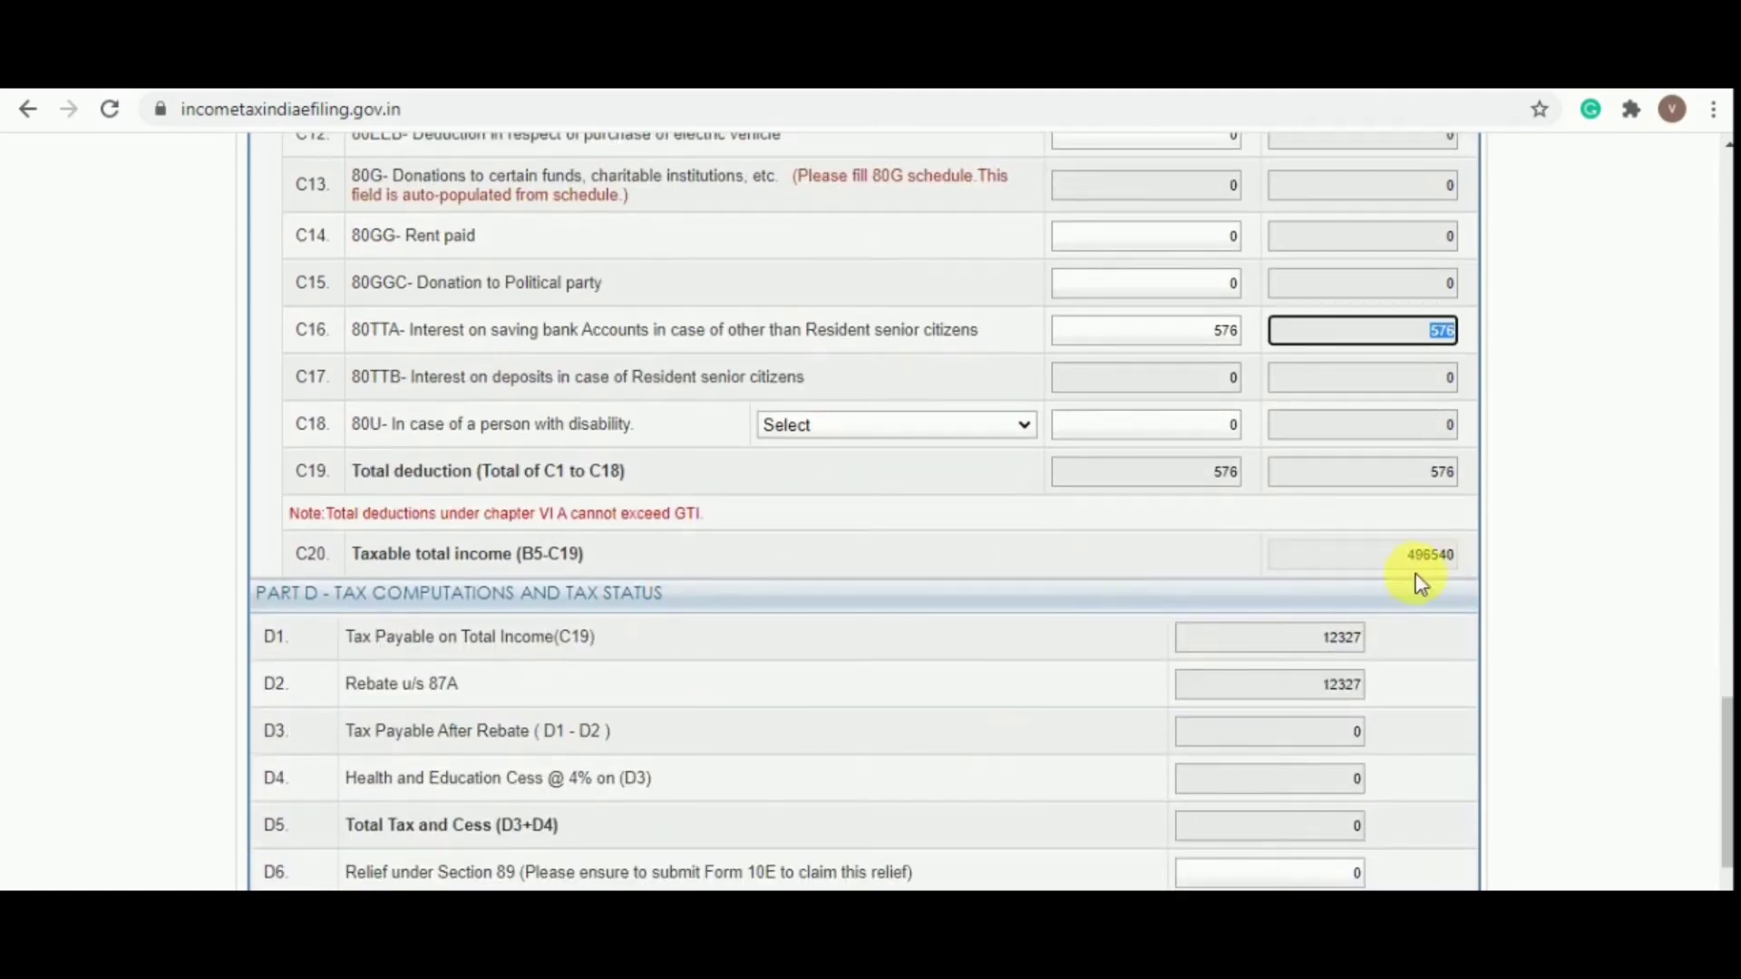
scroll(1472, 564, down, 3)
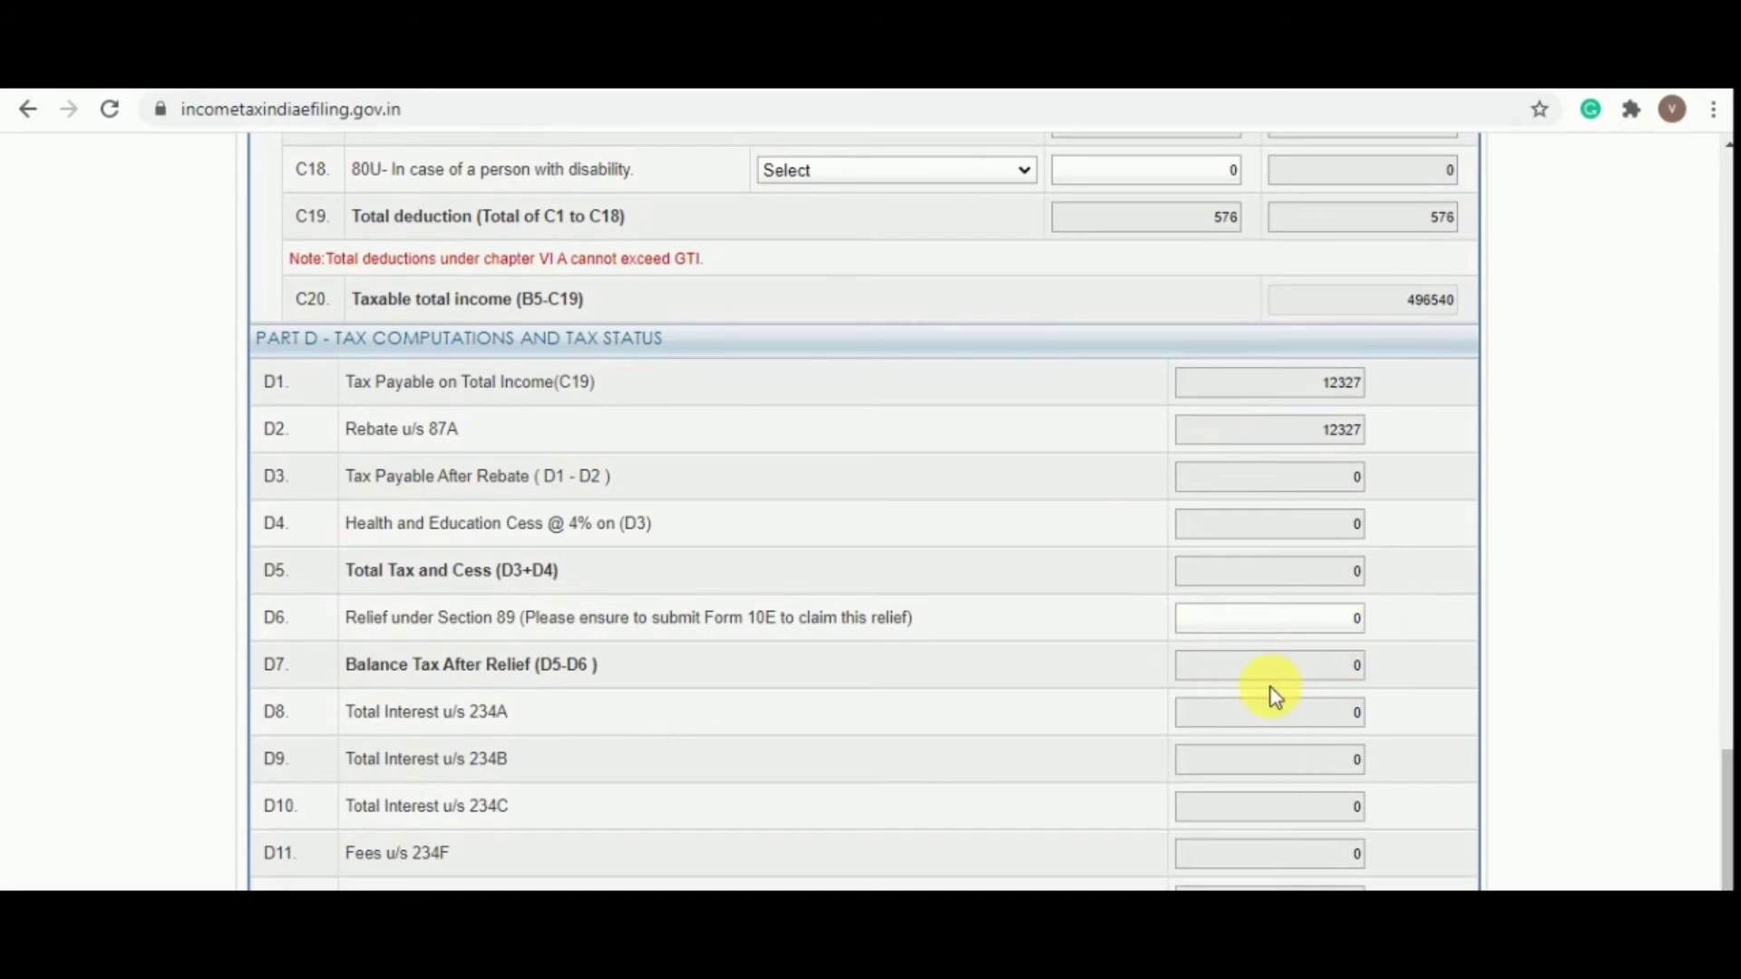
scroll(1274, 696, up, 20)
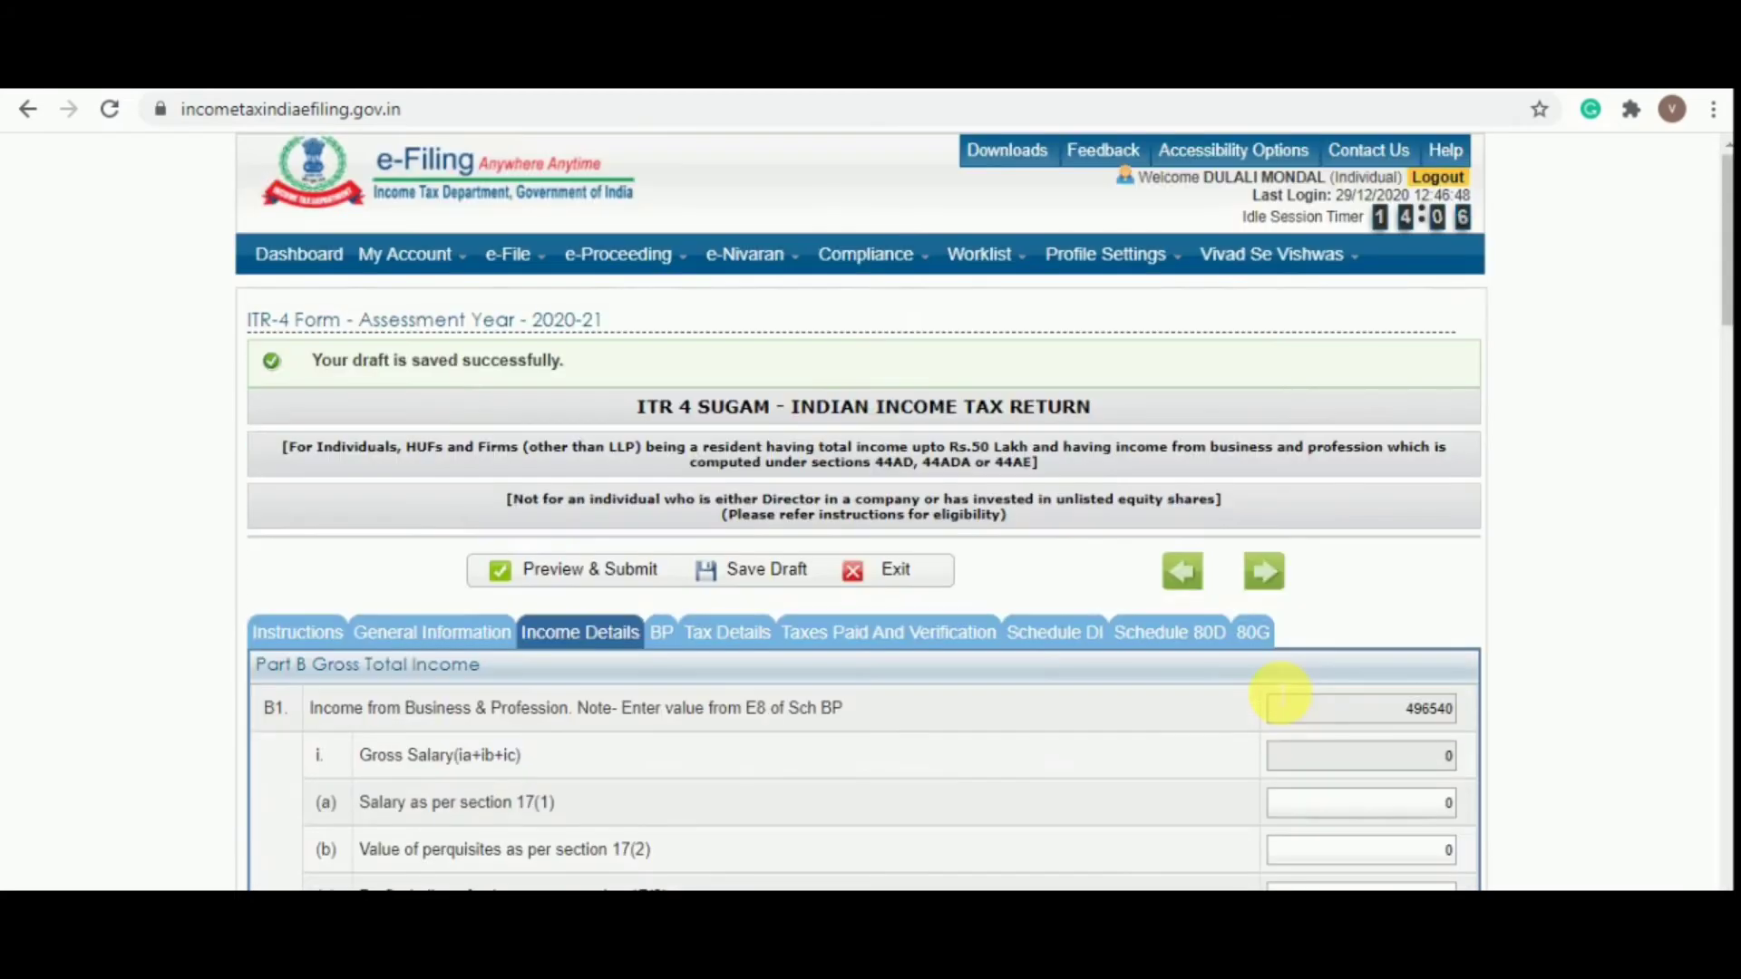
Review the Tax Details section, then go to Taxes Paid And Verification down to D21 bank details
click(728, 632)
scroll(725, 623, down, 12)
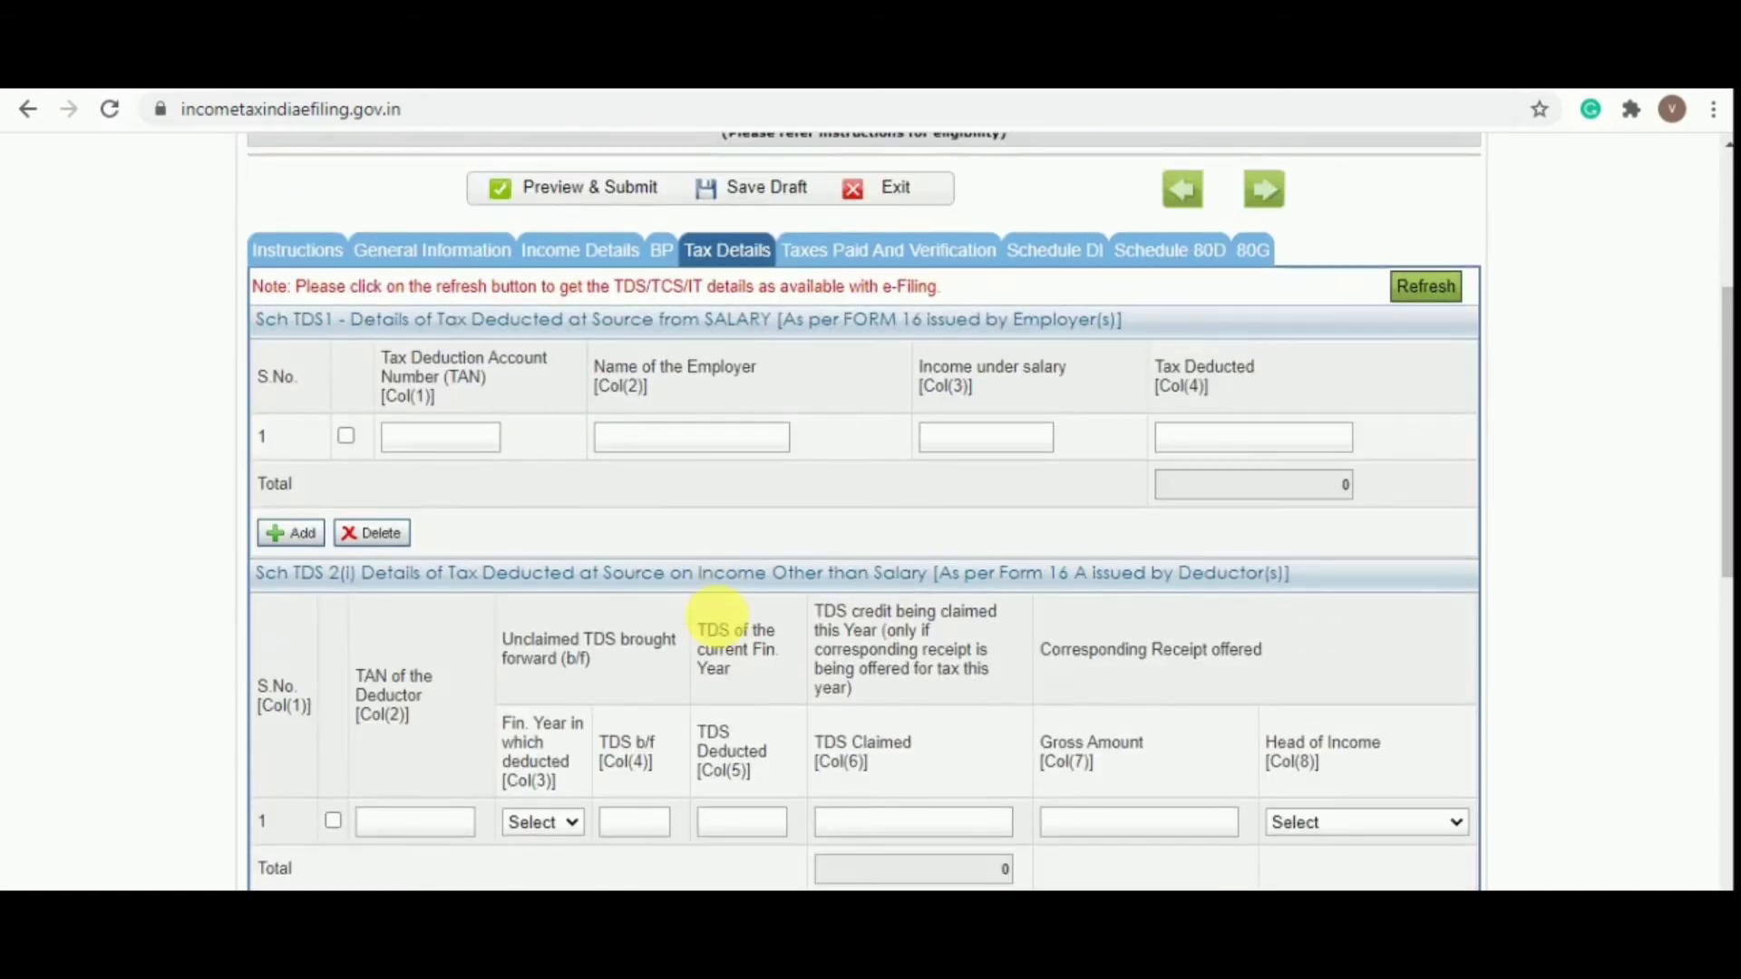
scroll(722, 615, up, 10)
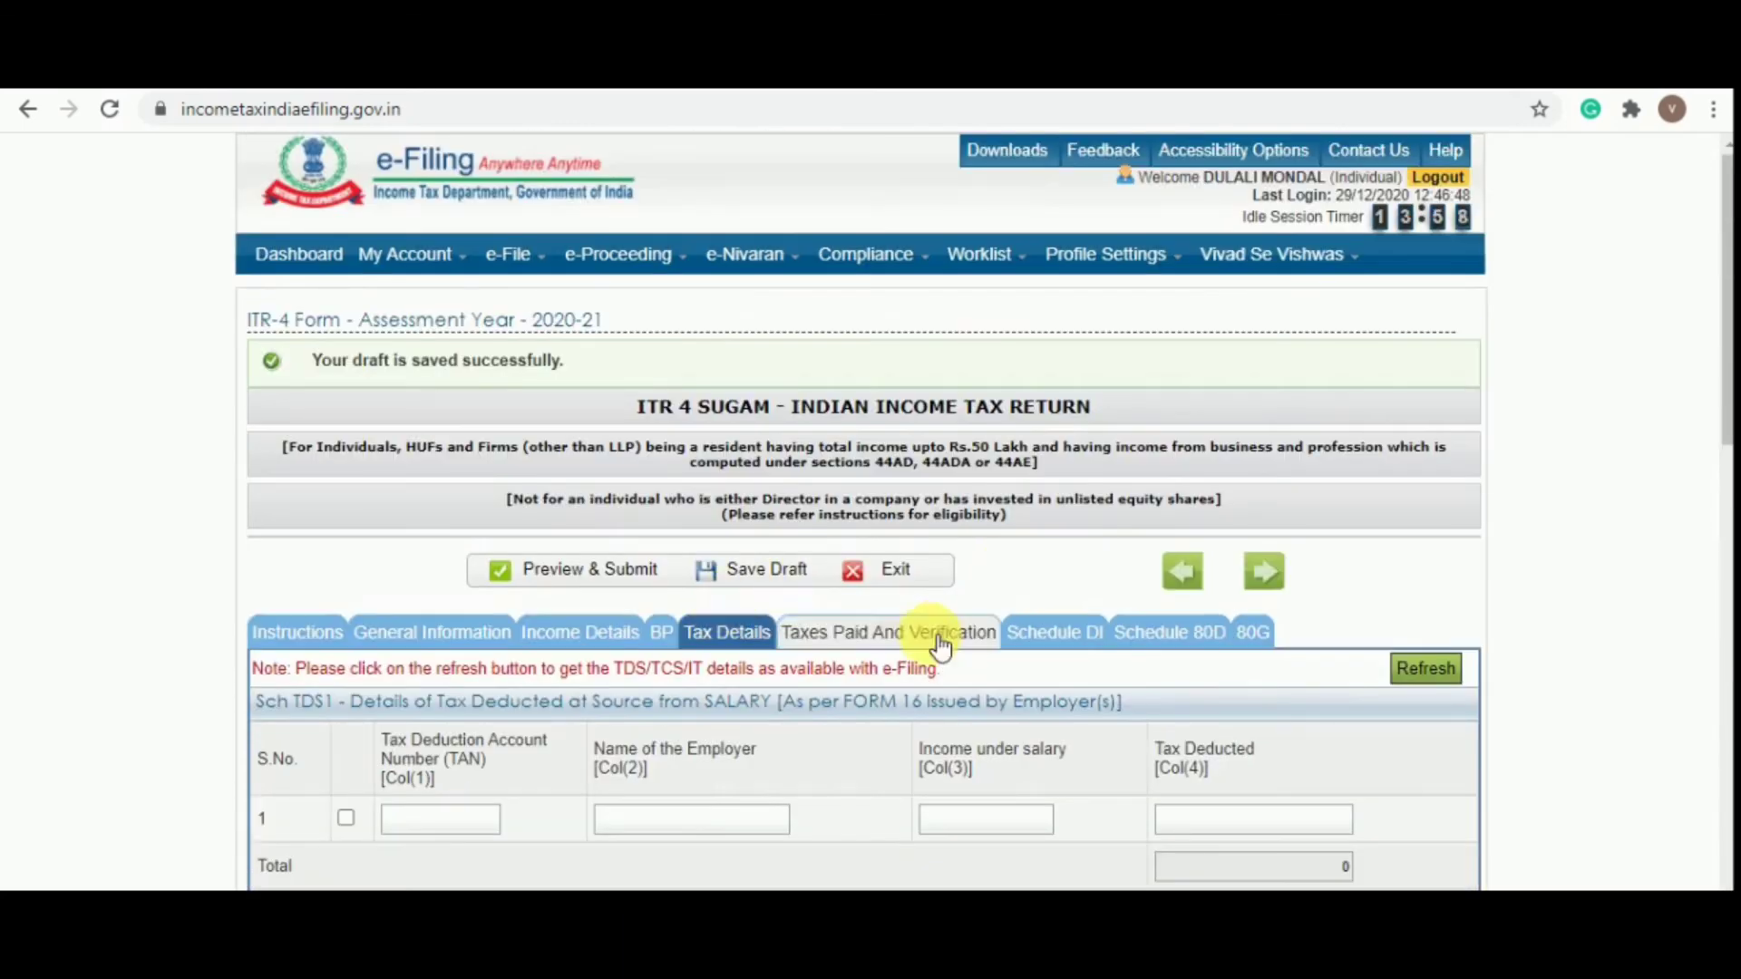
click(907, 644)
scroll(1123, 553, down, 4)
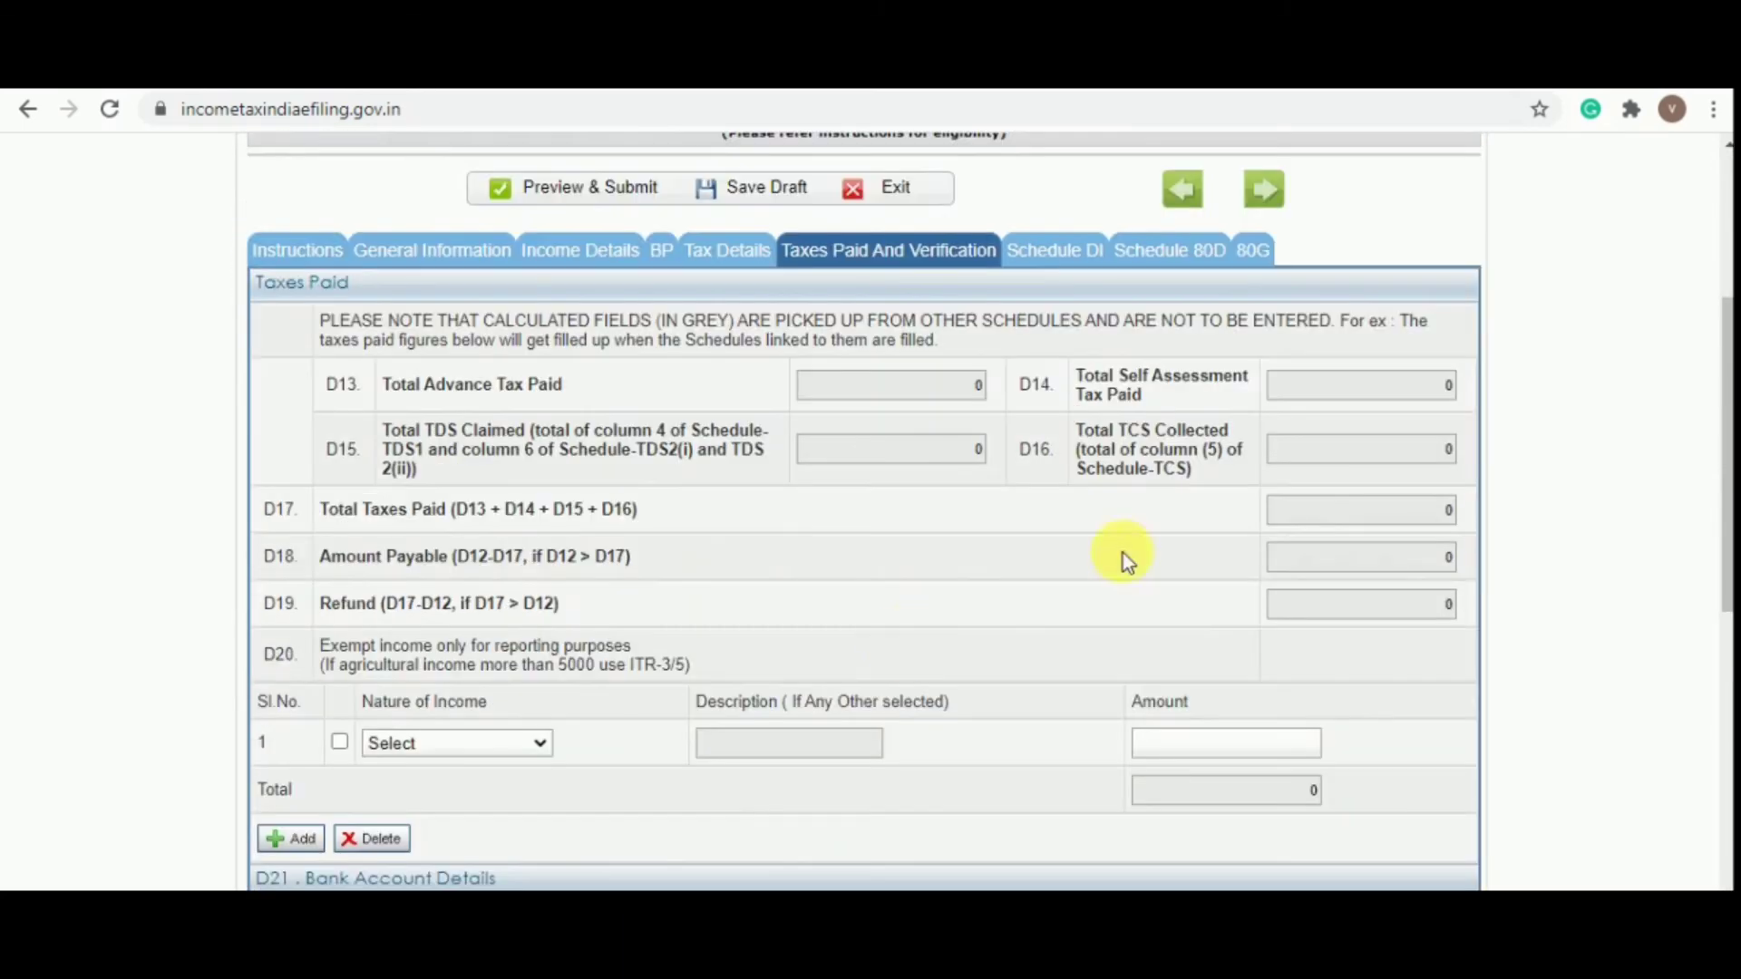
scroll(1260, 464, down, 5)
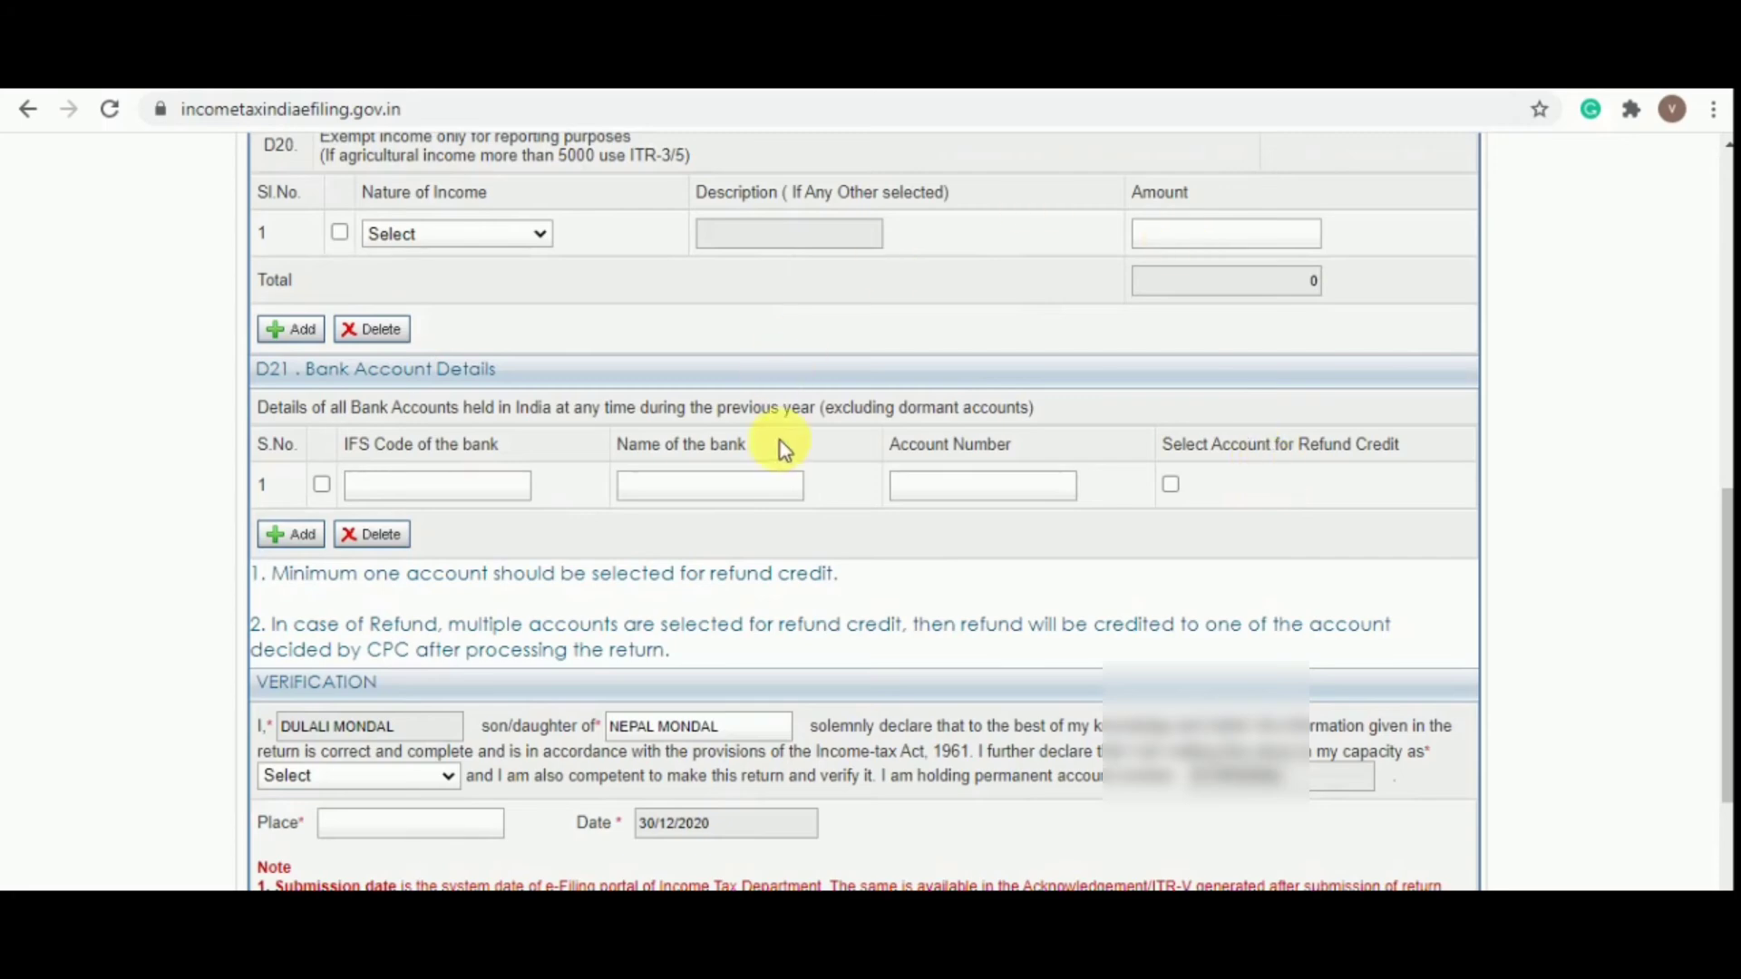
scroll(787, 450, down, 4)
scroll(787, 451, up, 9)
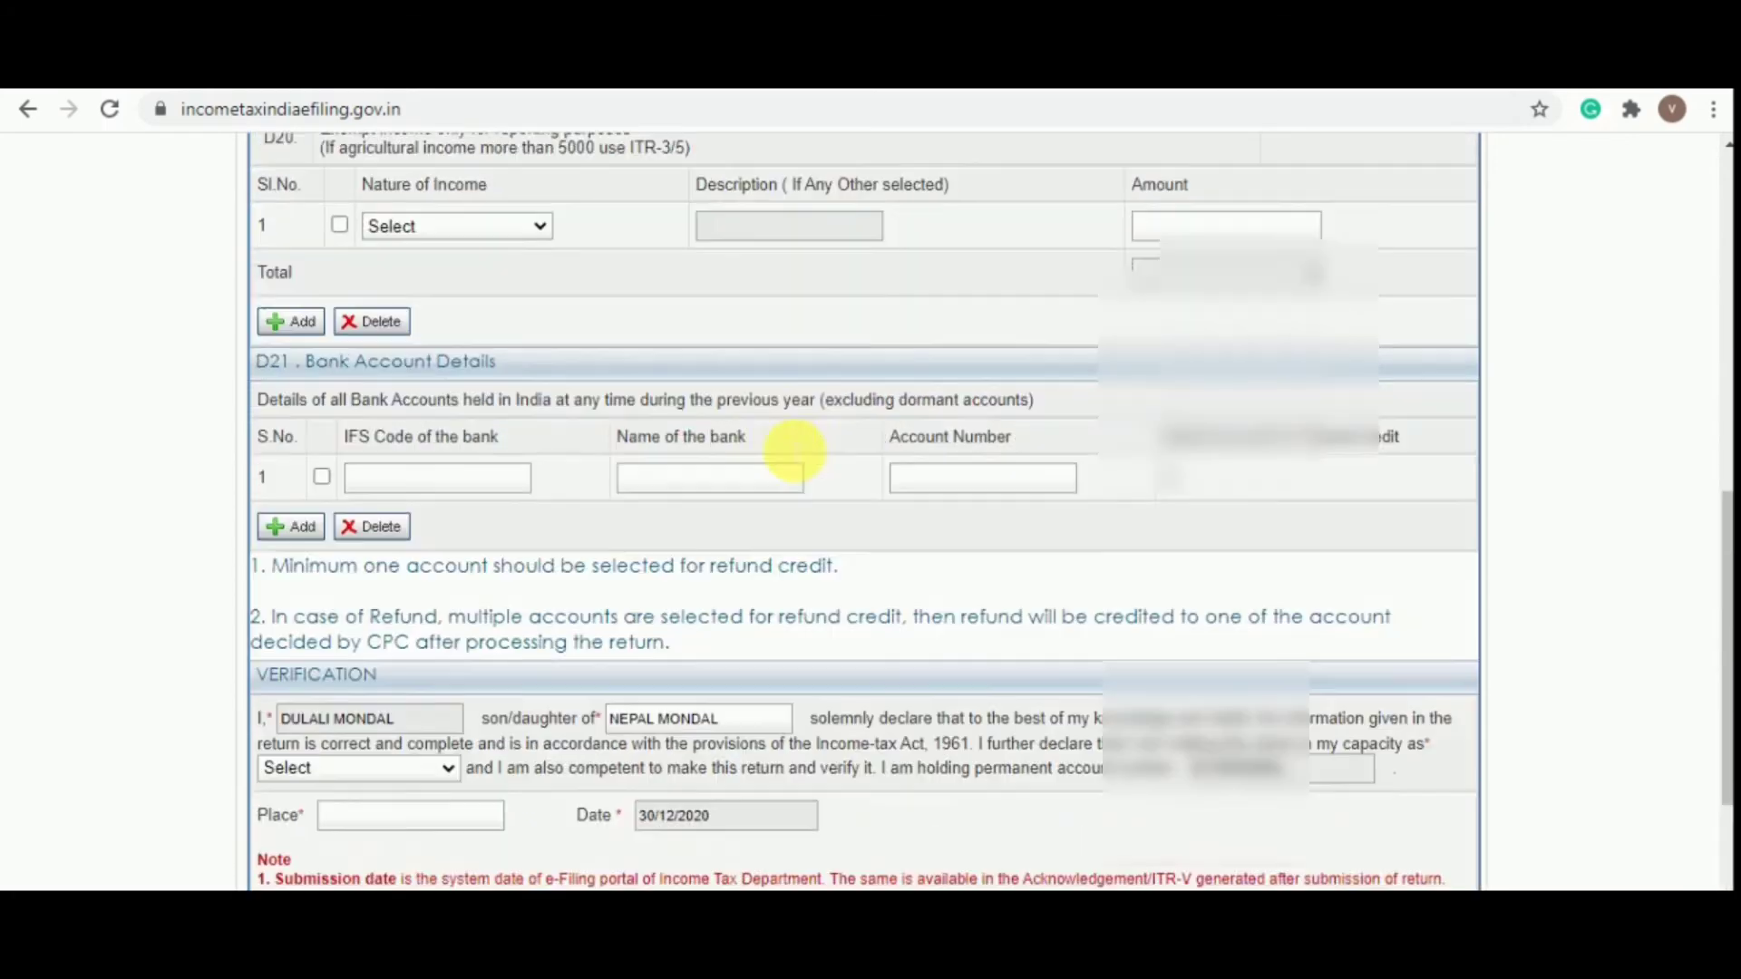
scroll(787, 450, up, 4)
scroll(785, 439, down, 10)
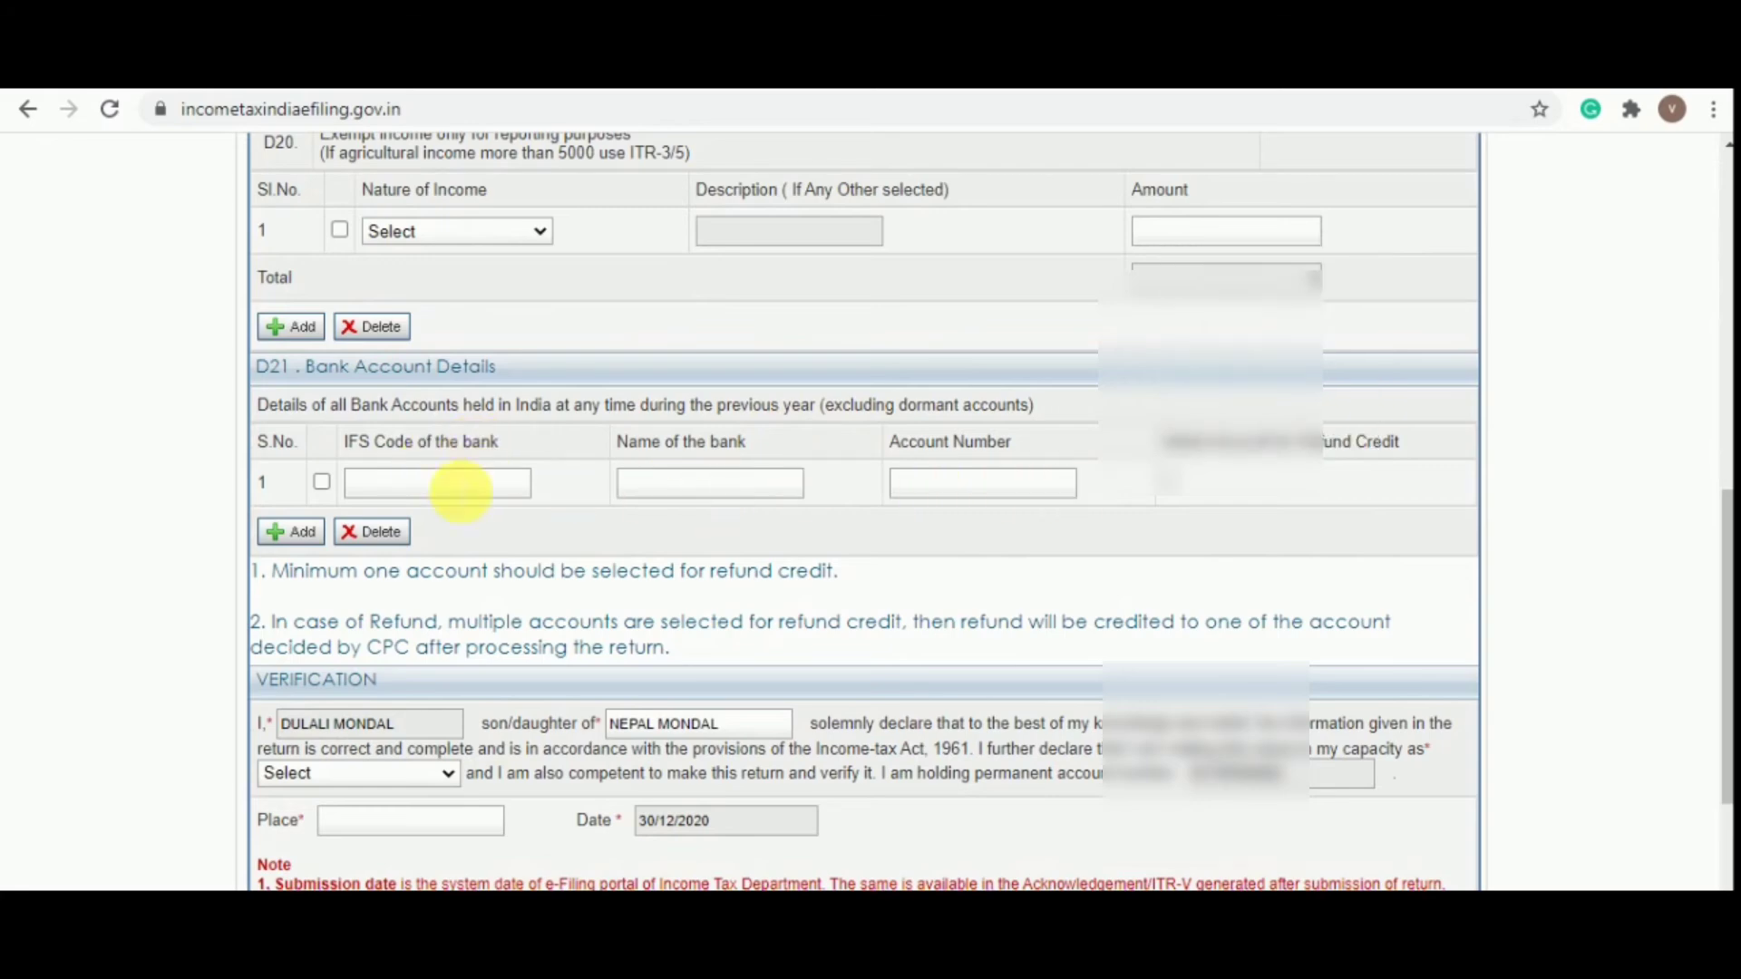
Fill in the two State Bank of India accounts in D21, marking SBI for refund
click(476, 485)
scroll(898, 472, down, 3)
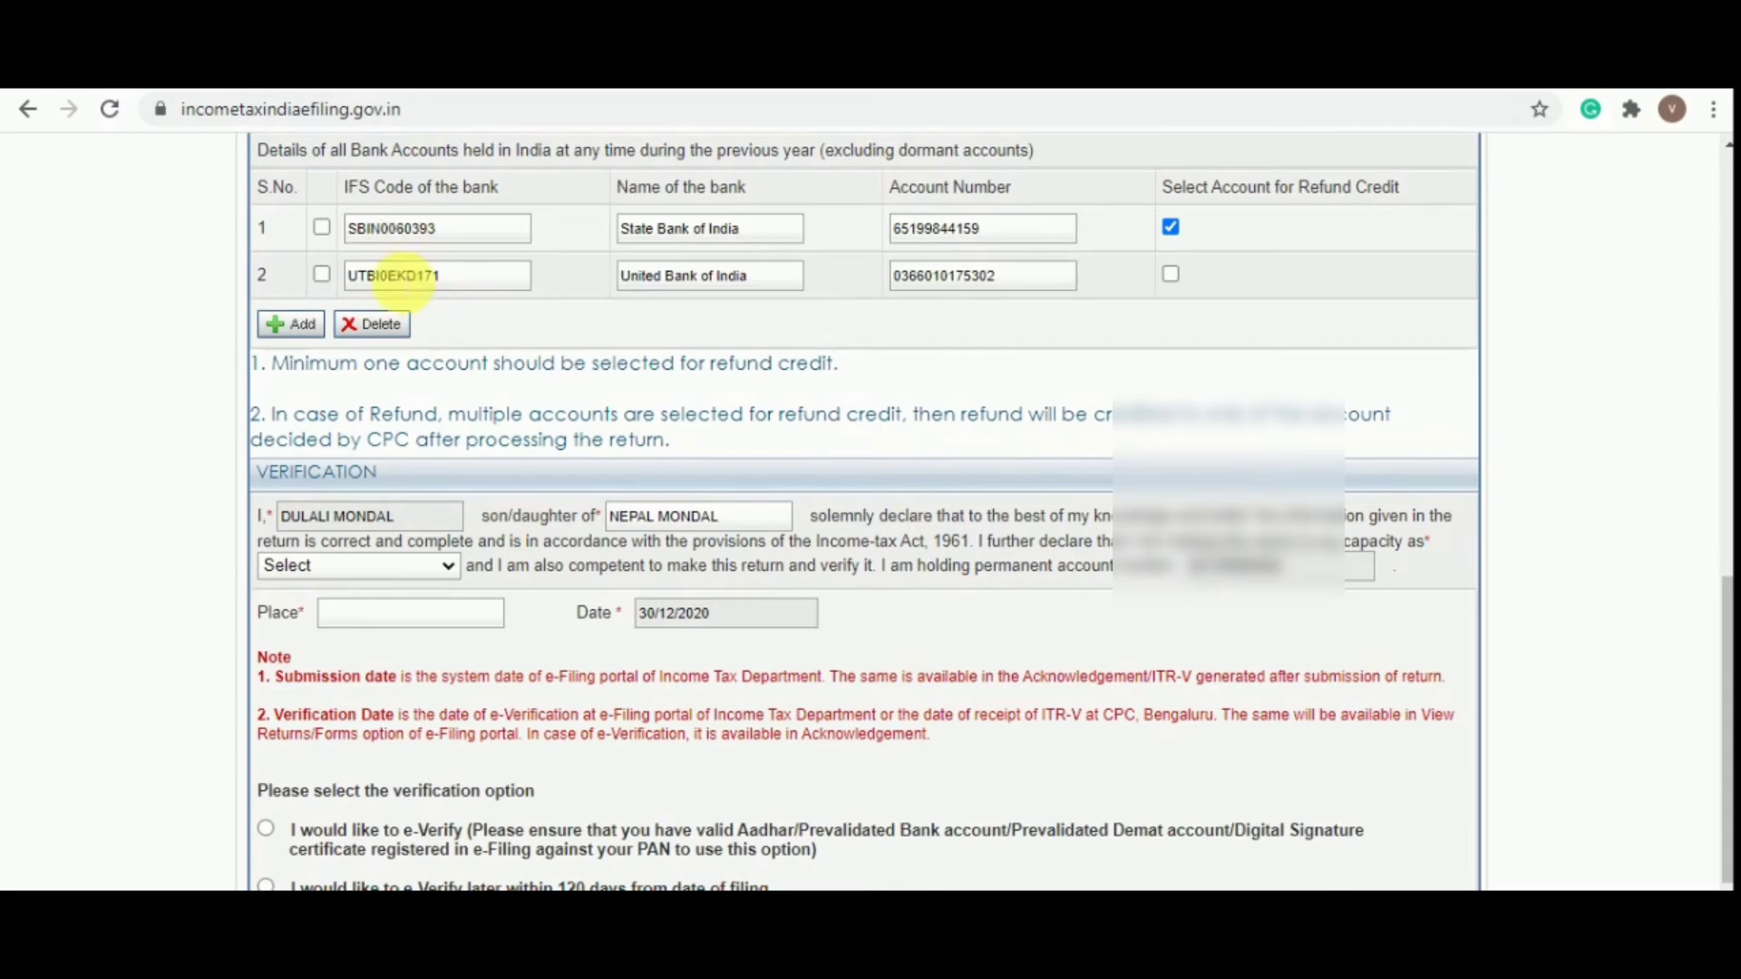
scroll(1088, 320, down, 2)
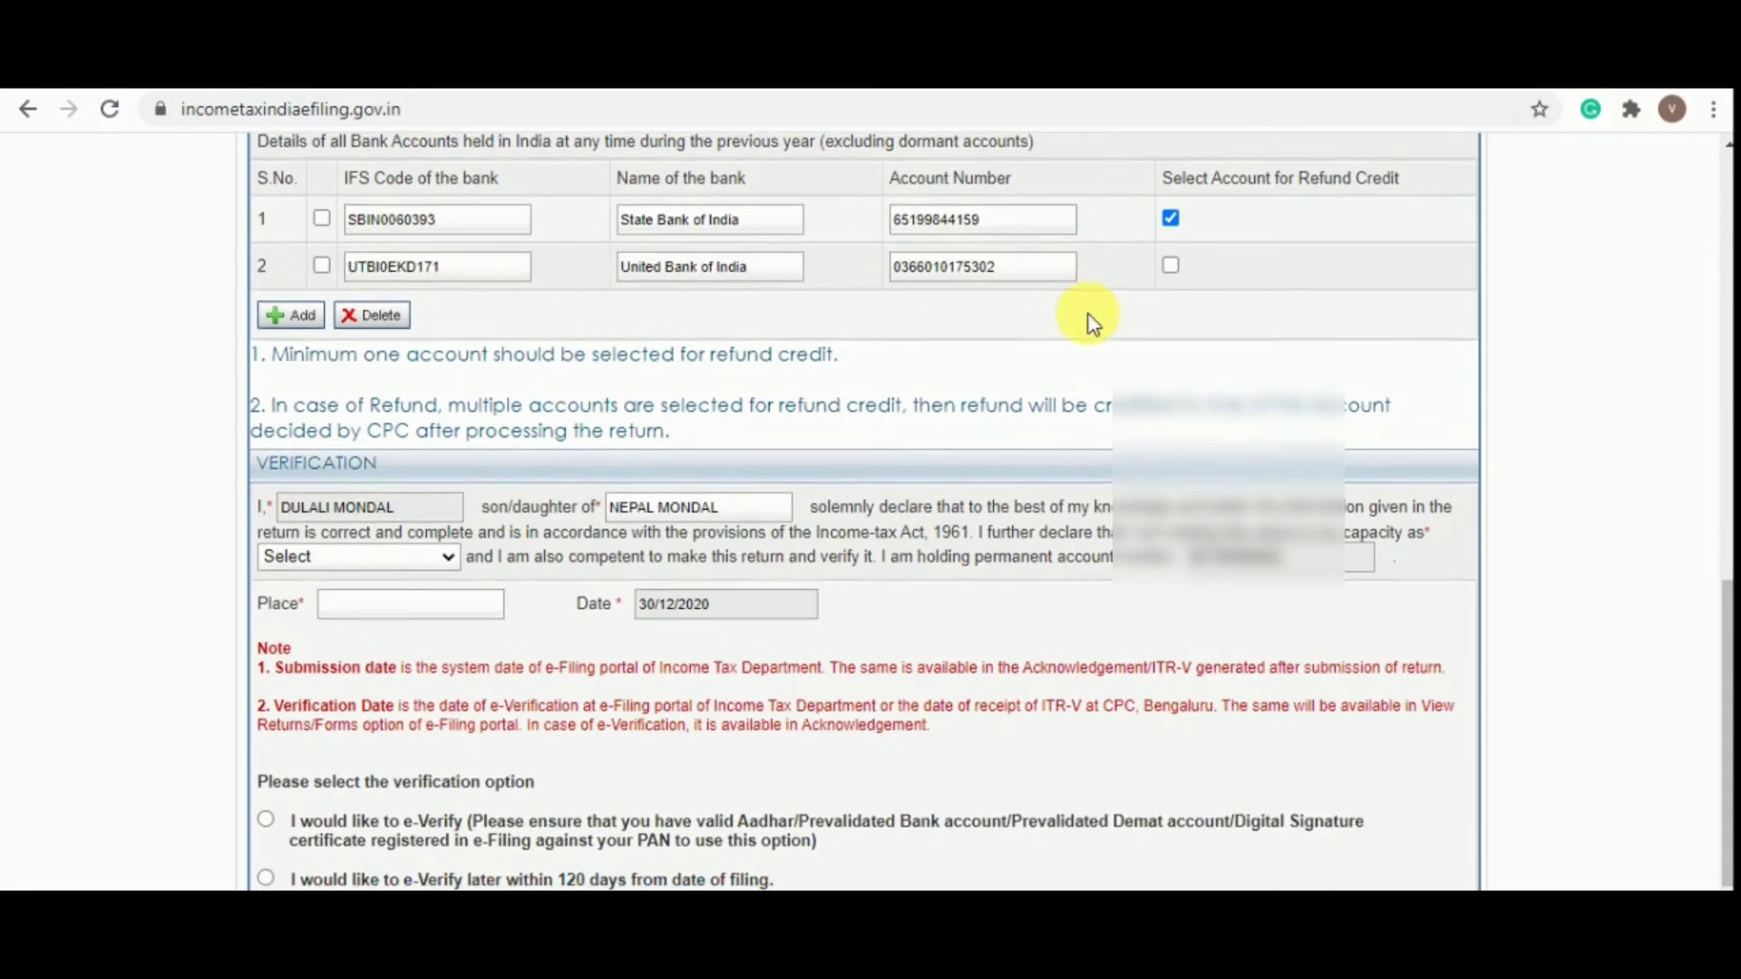
Declare verification as Self from Kolkata and choose to e-Verify later
click(396, 445)
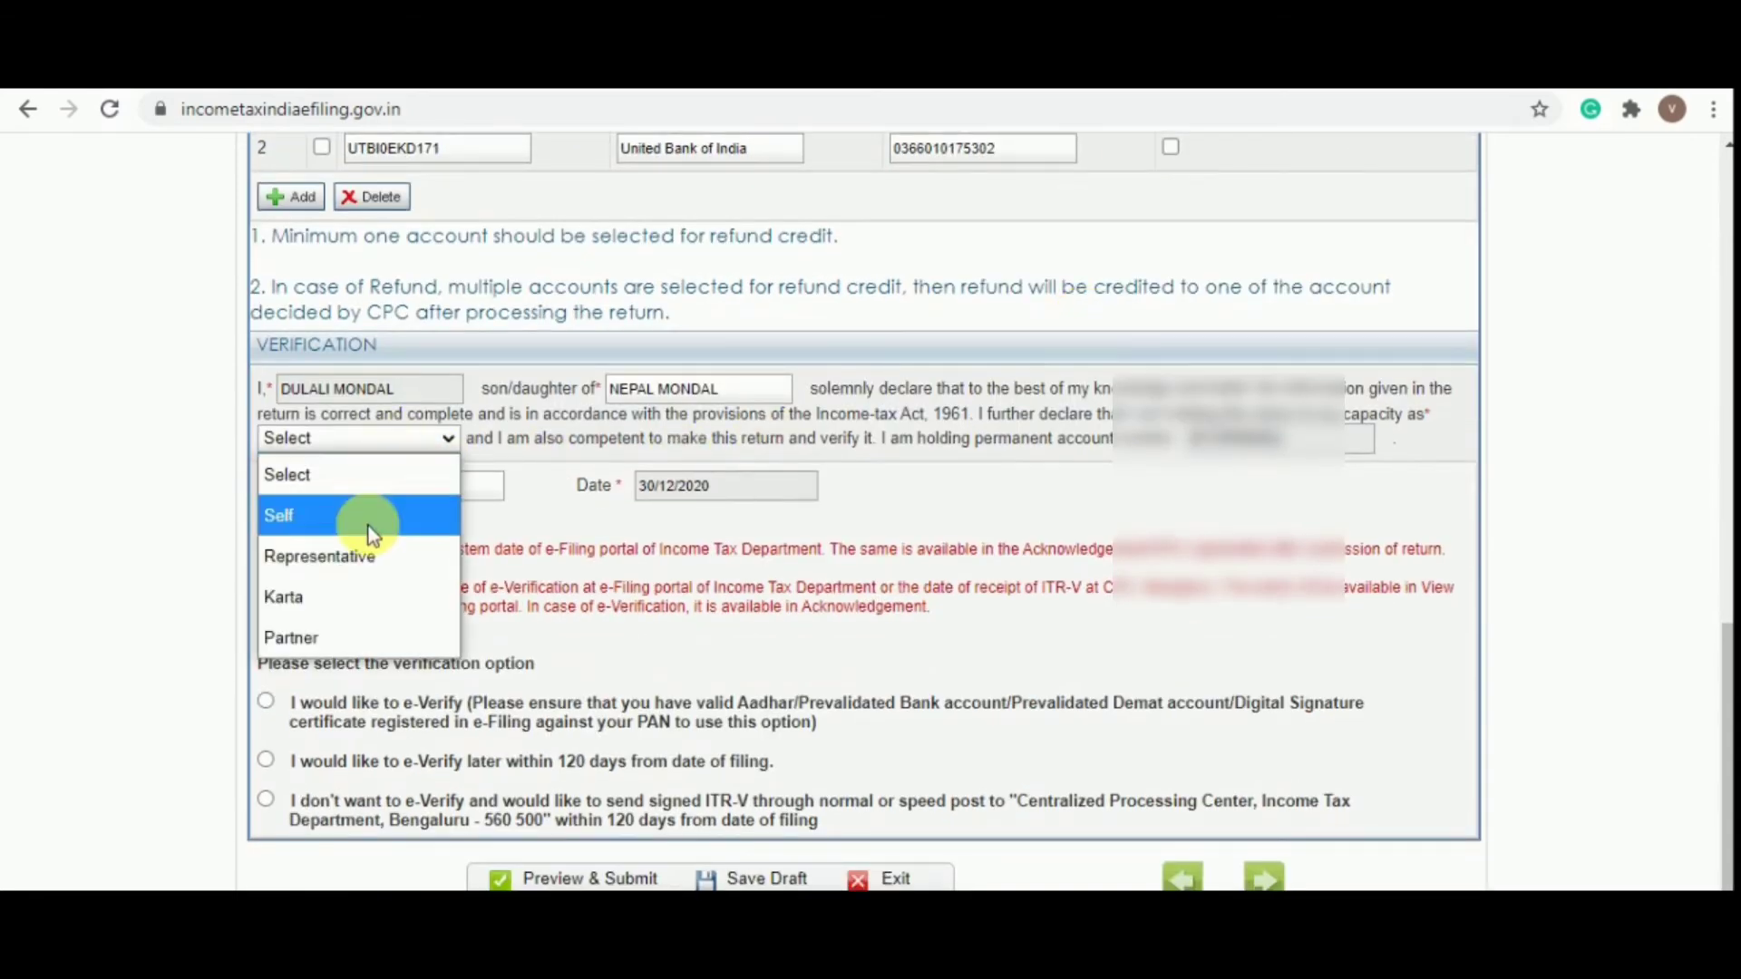
click(368, 522)
click(401, 494)
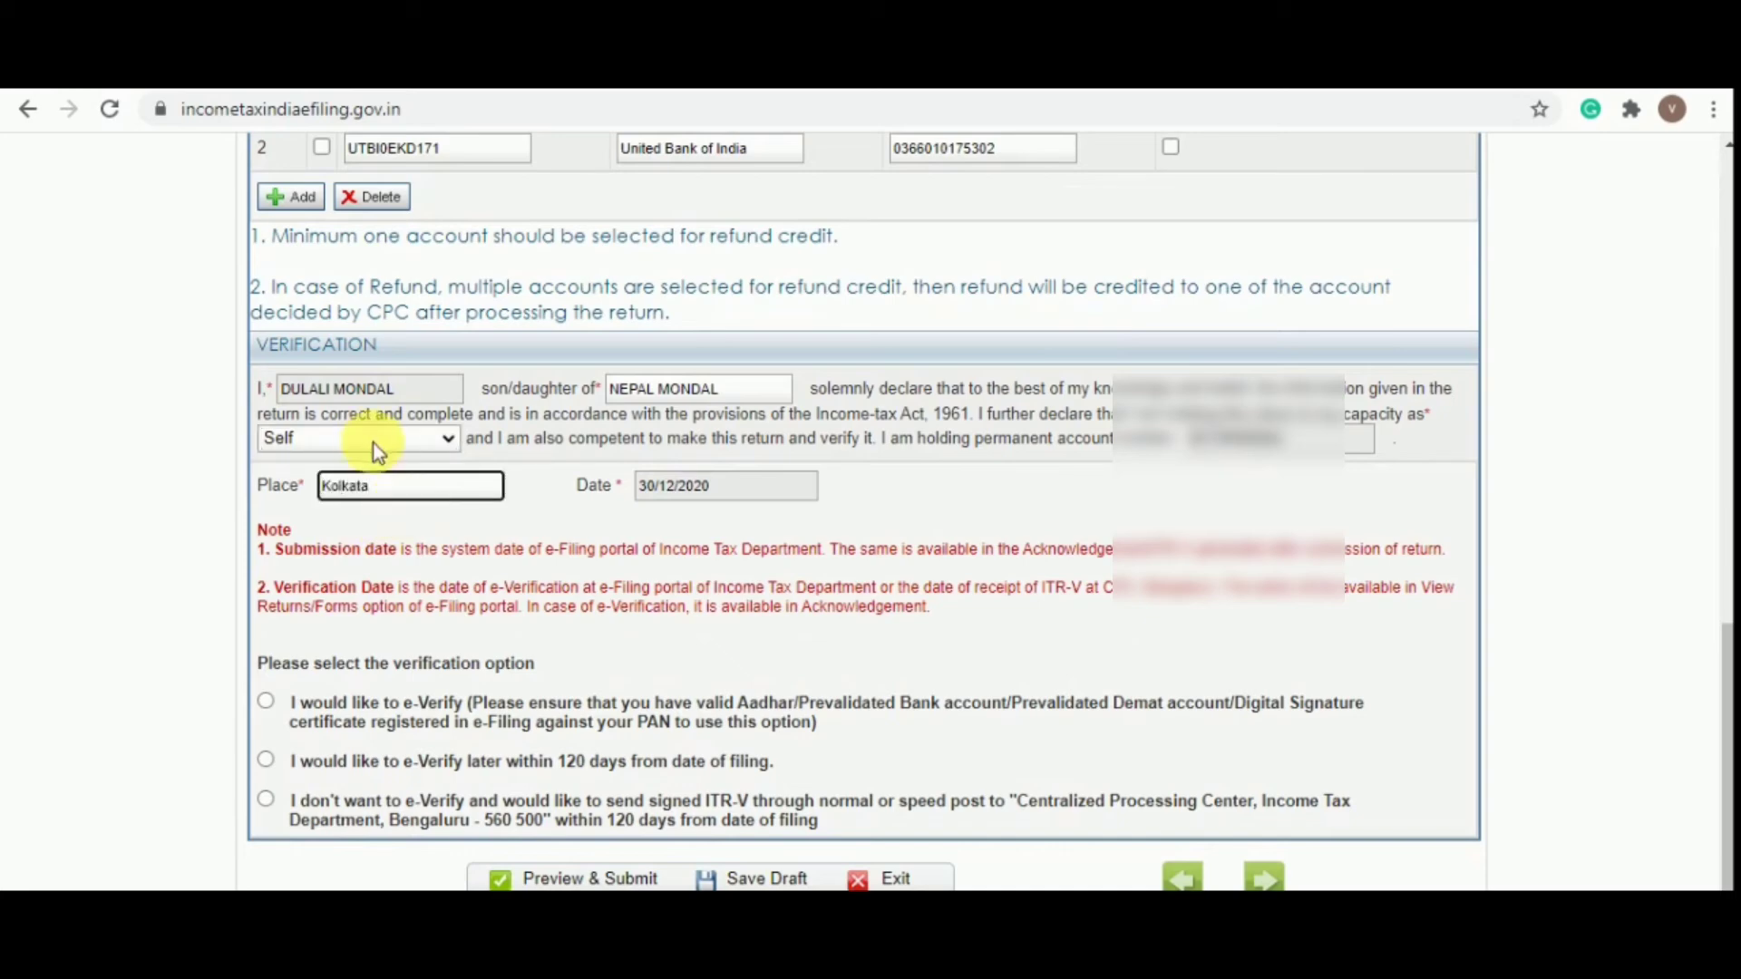
click(266, 760)
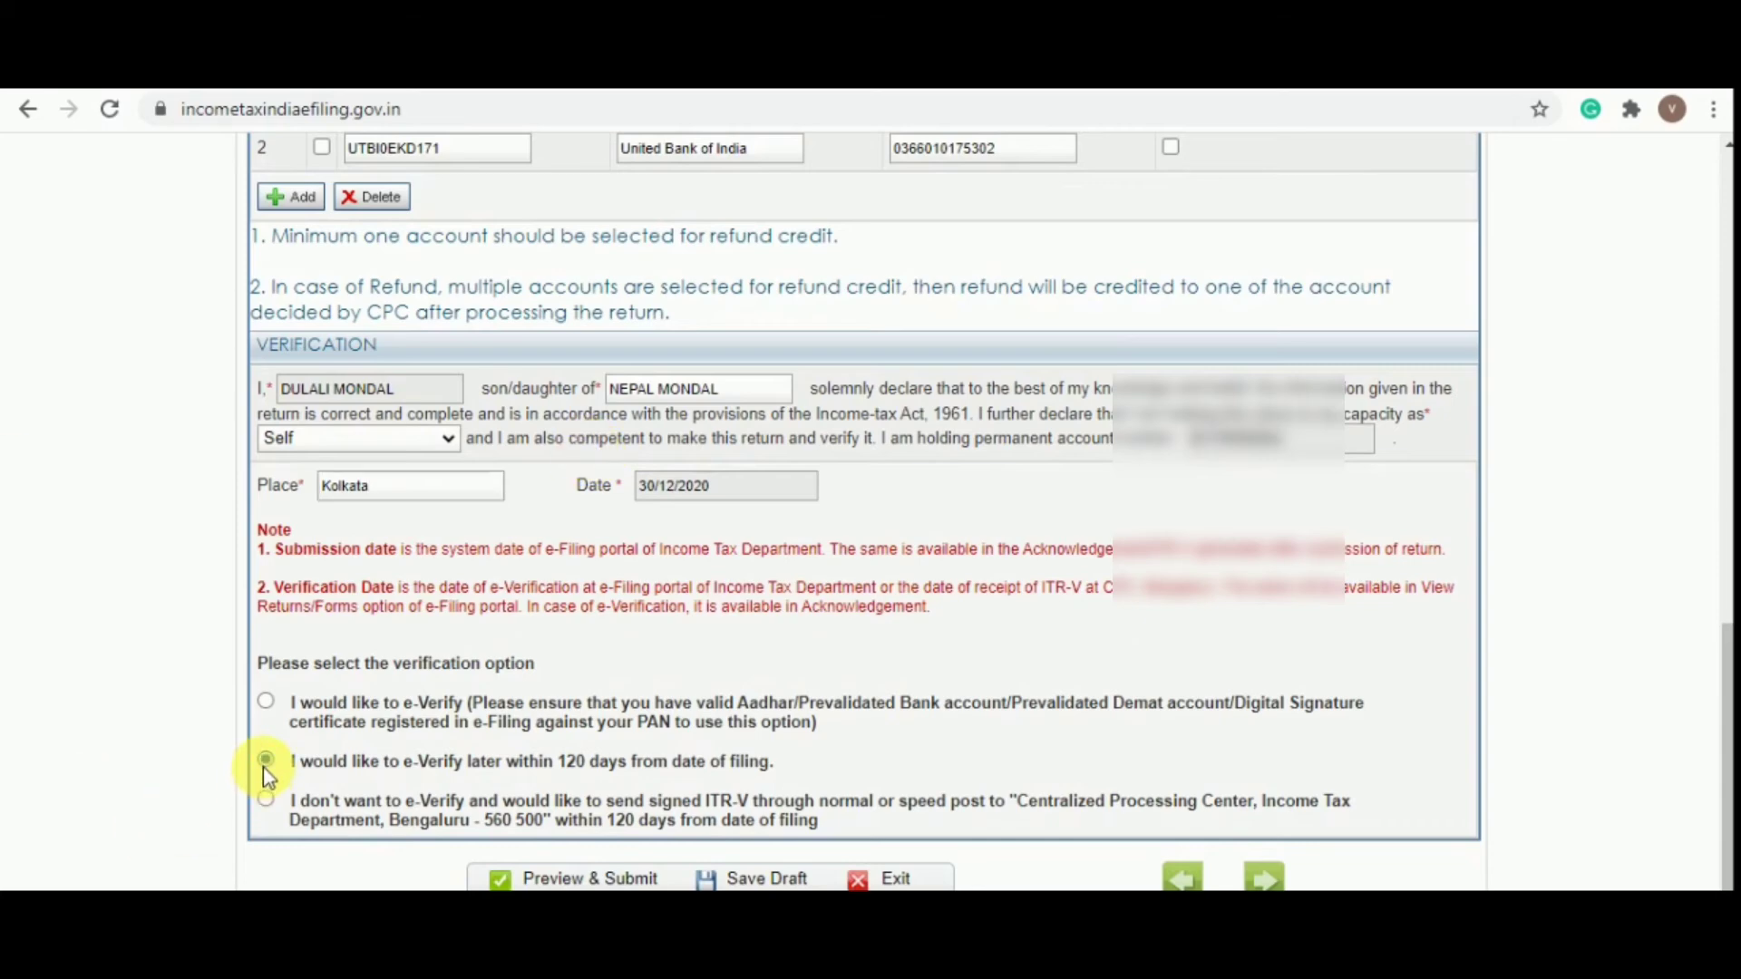
scroll(839, 676, up, 10)
scroll(840, 670, up, 4)
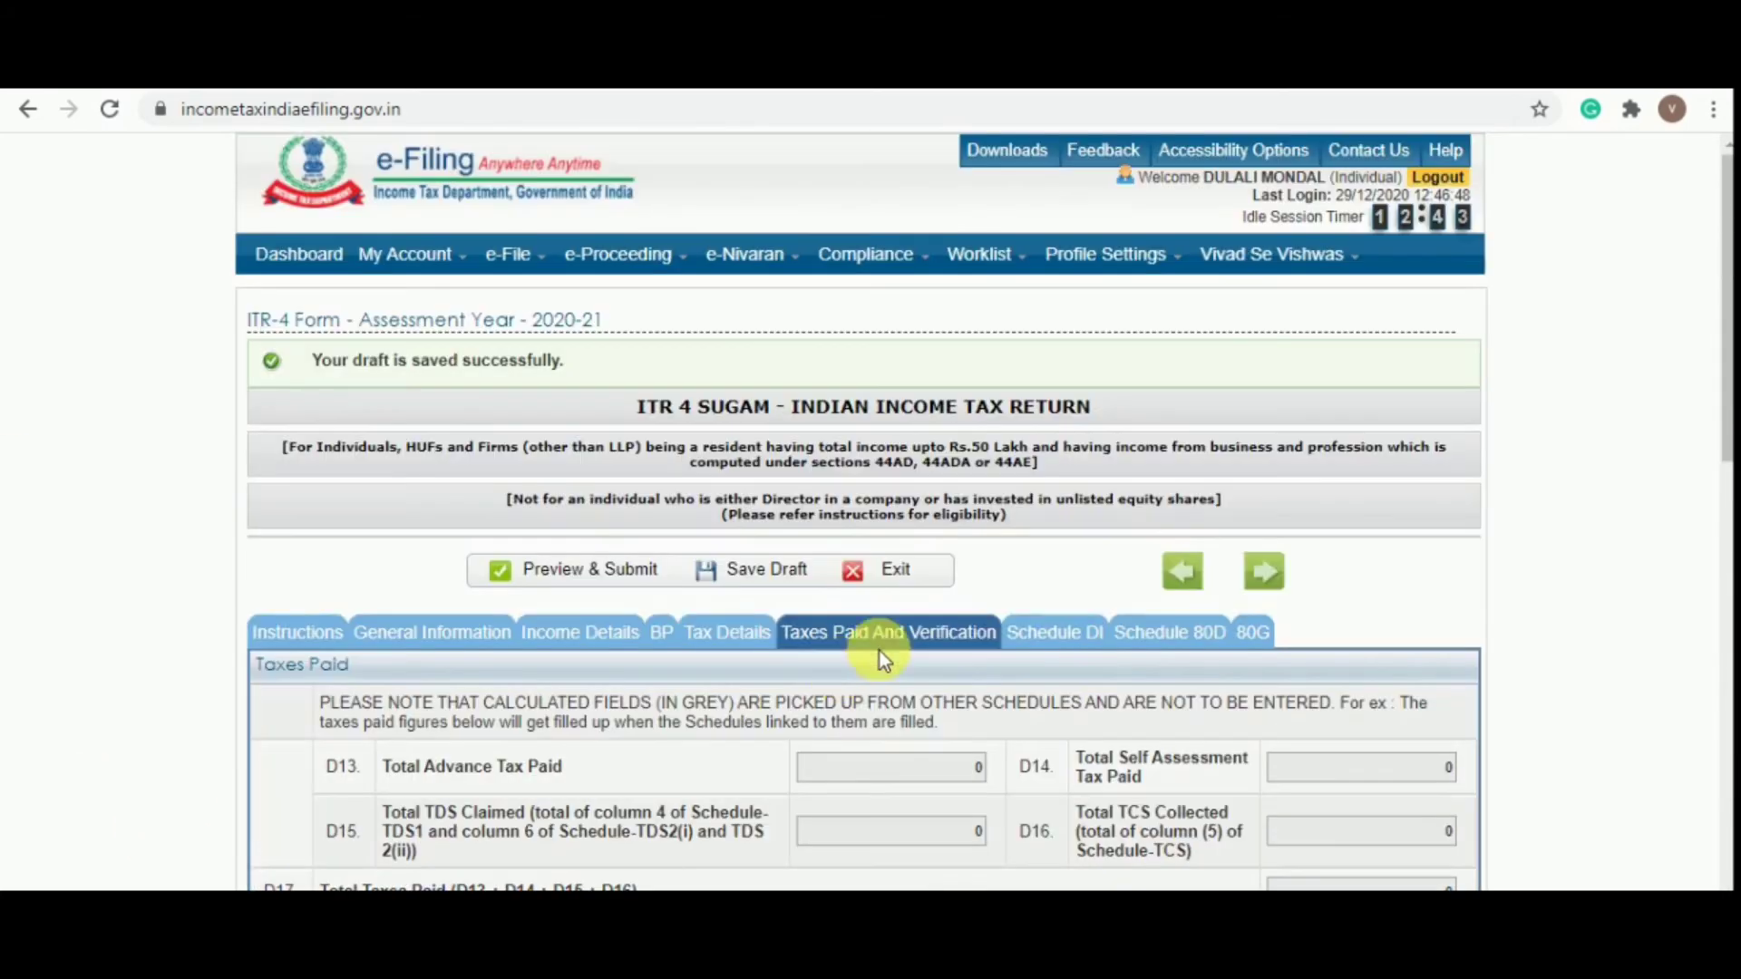
Look through the Schedule DI and Schedule 80D sections
click(1095, 649)
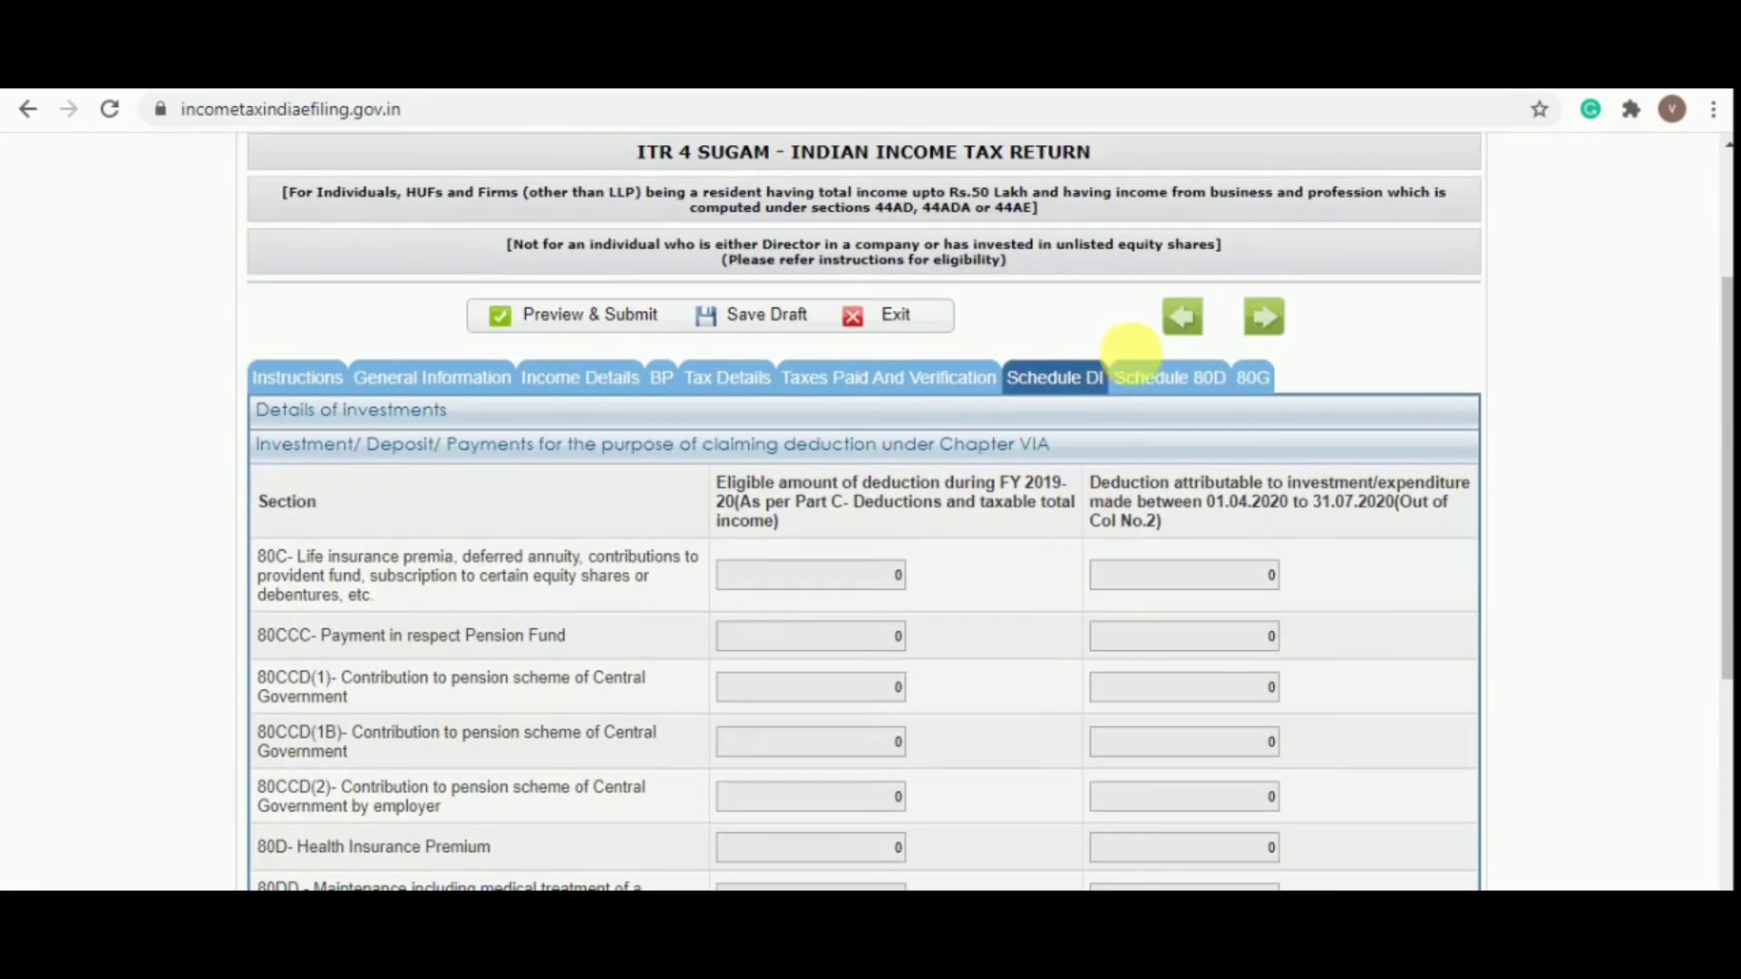
click(1156, 377)
scroll(695, 580, down, 3)
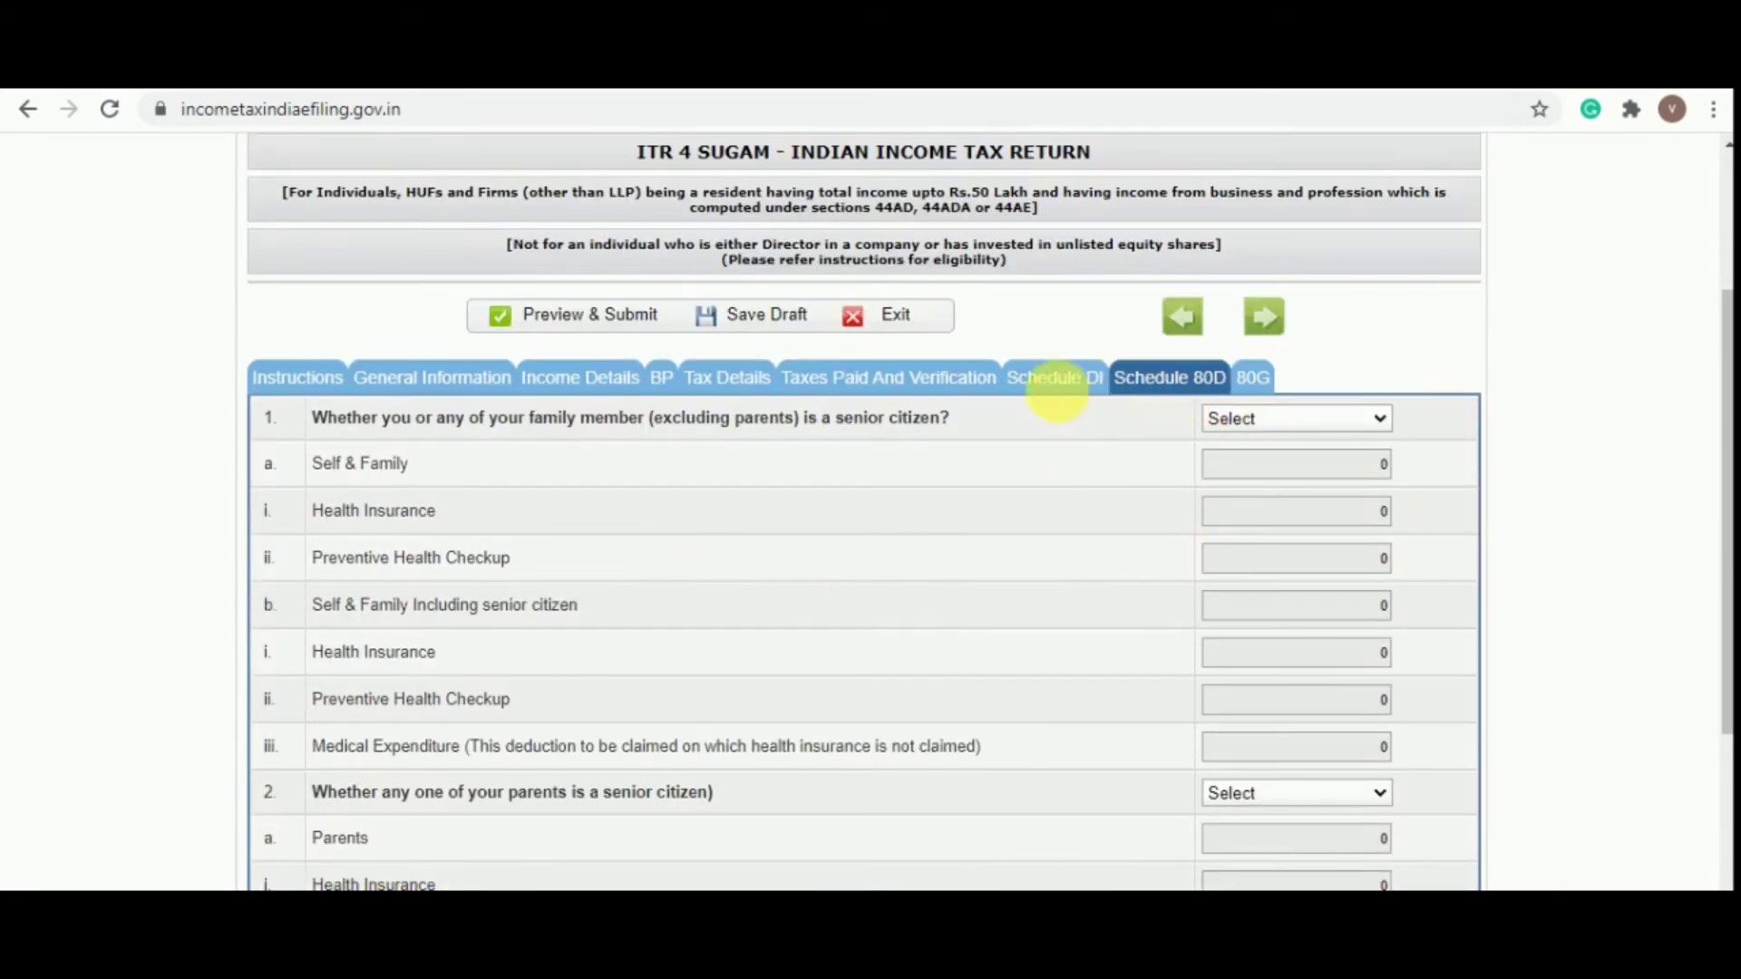
click(1068, 397)
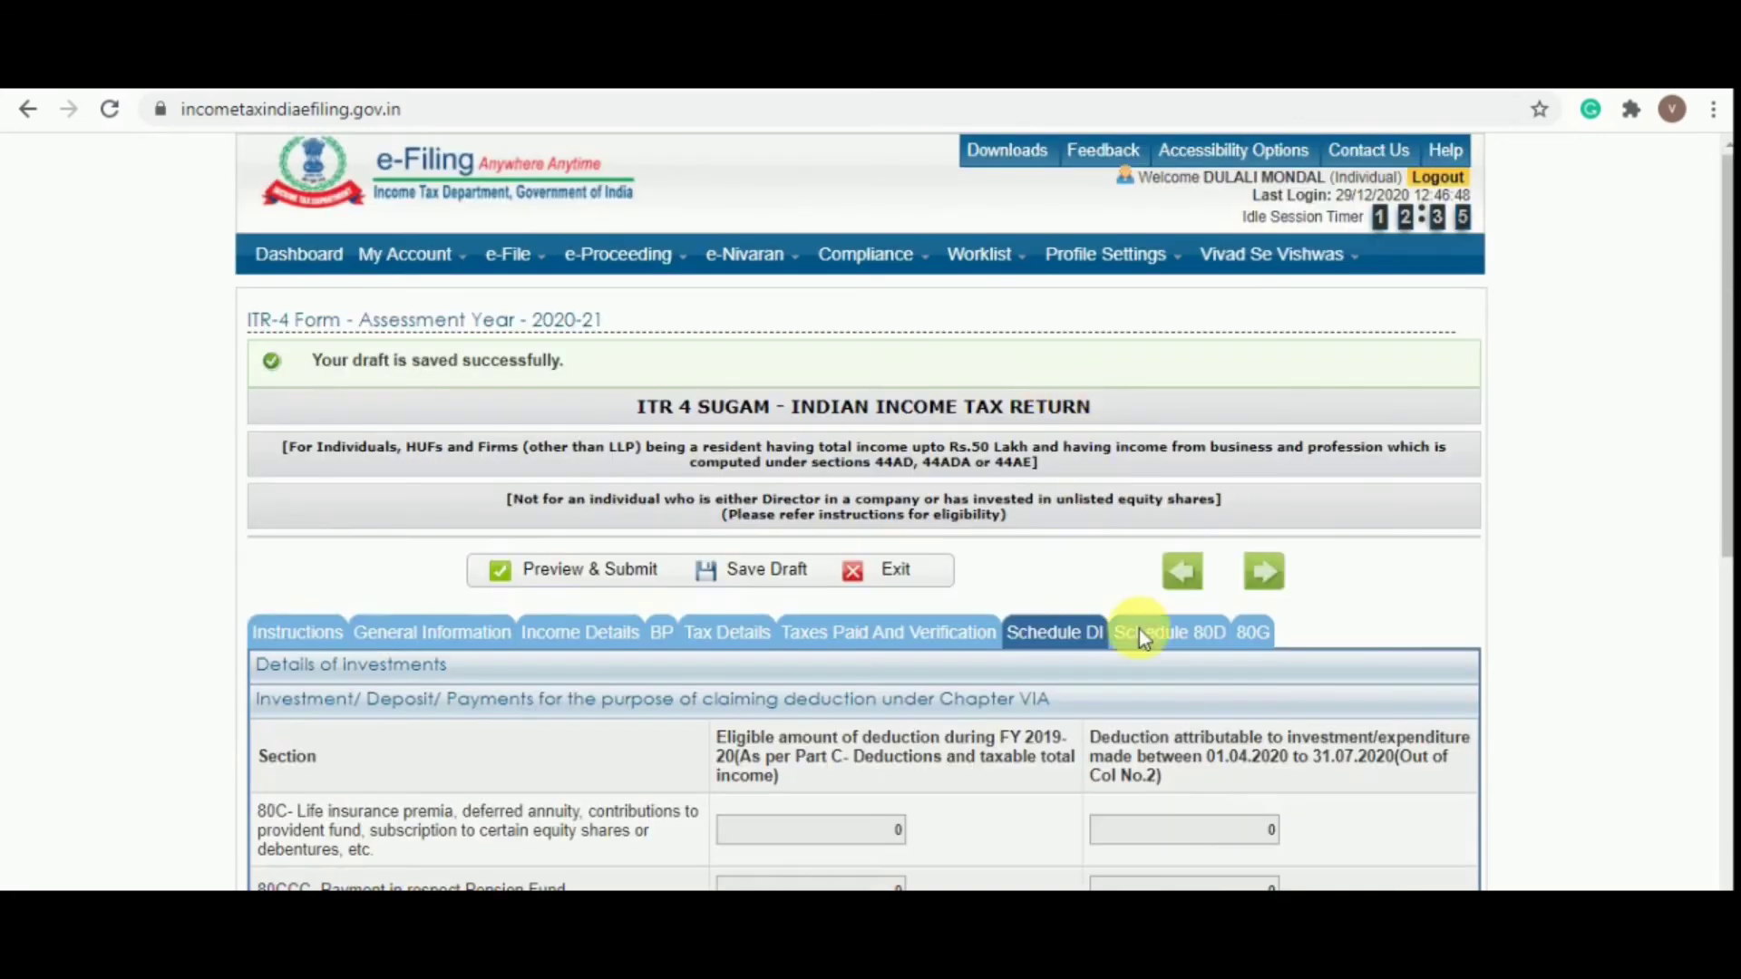
scroll(1156, 671, down, 4)
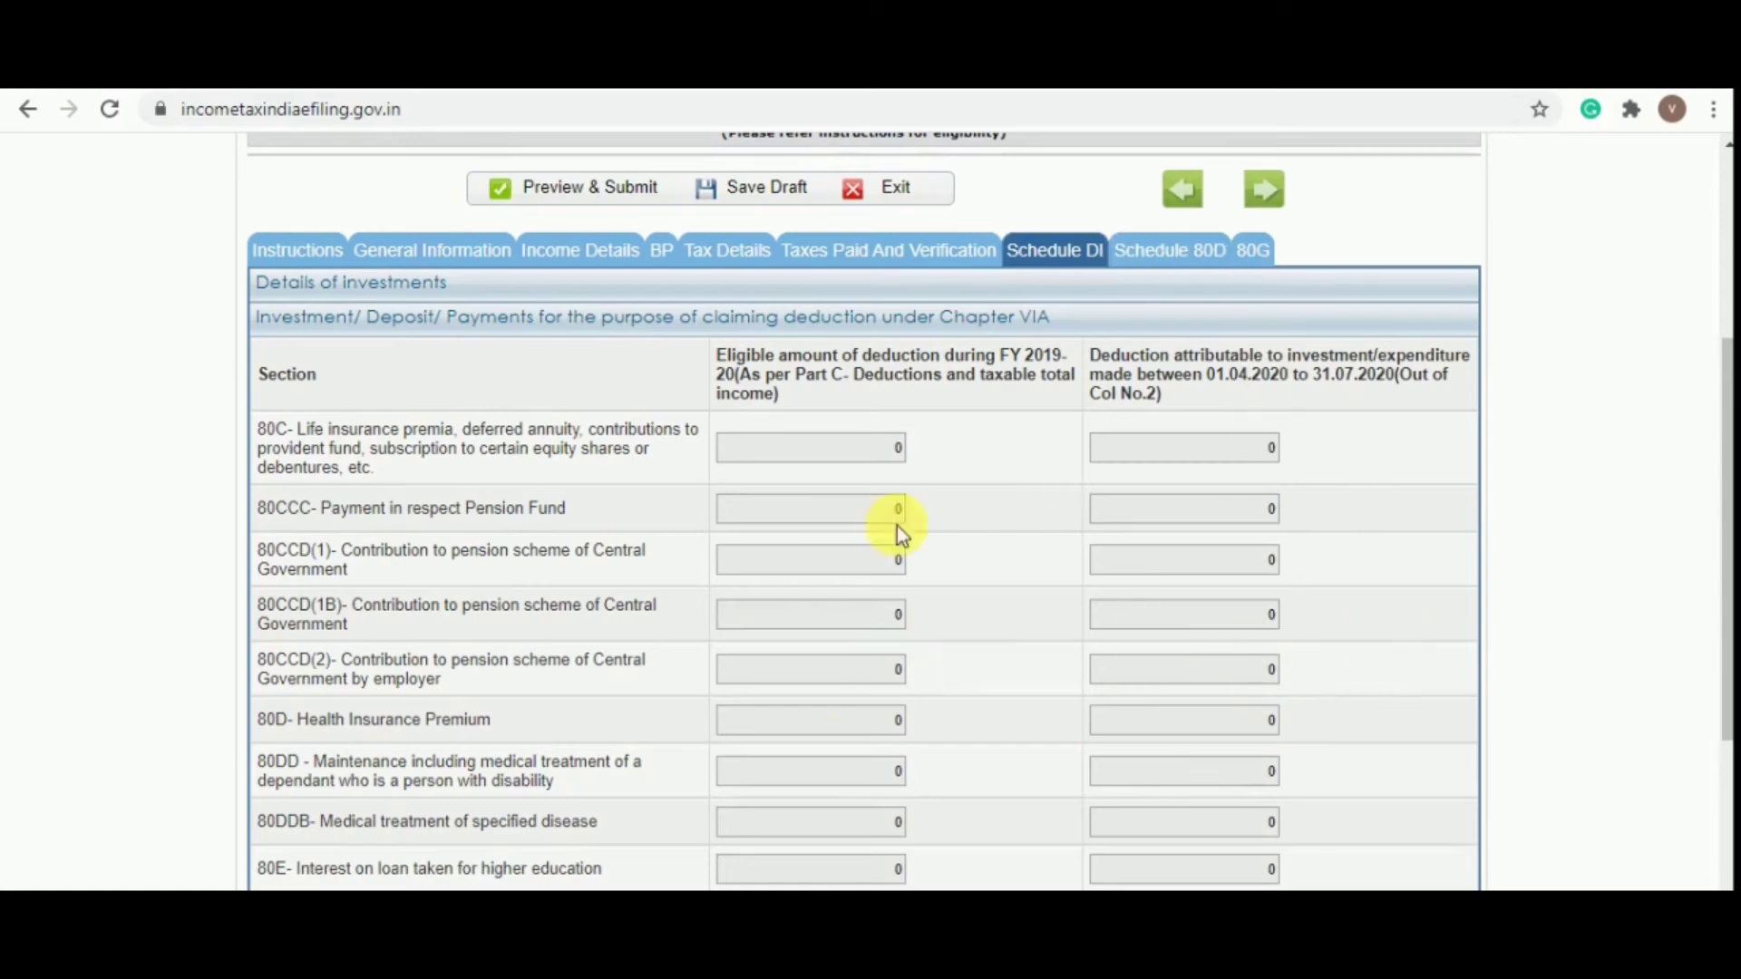
Leave the 80G donation tables blank and save the draft
click(1270, 259)
scroll(1072, 699, down, 5)
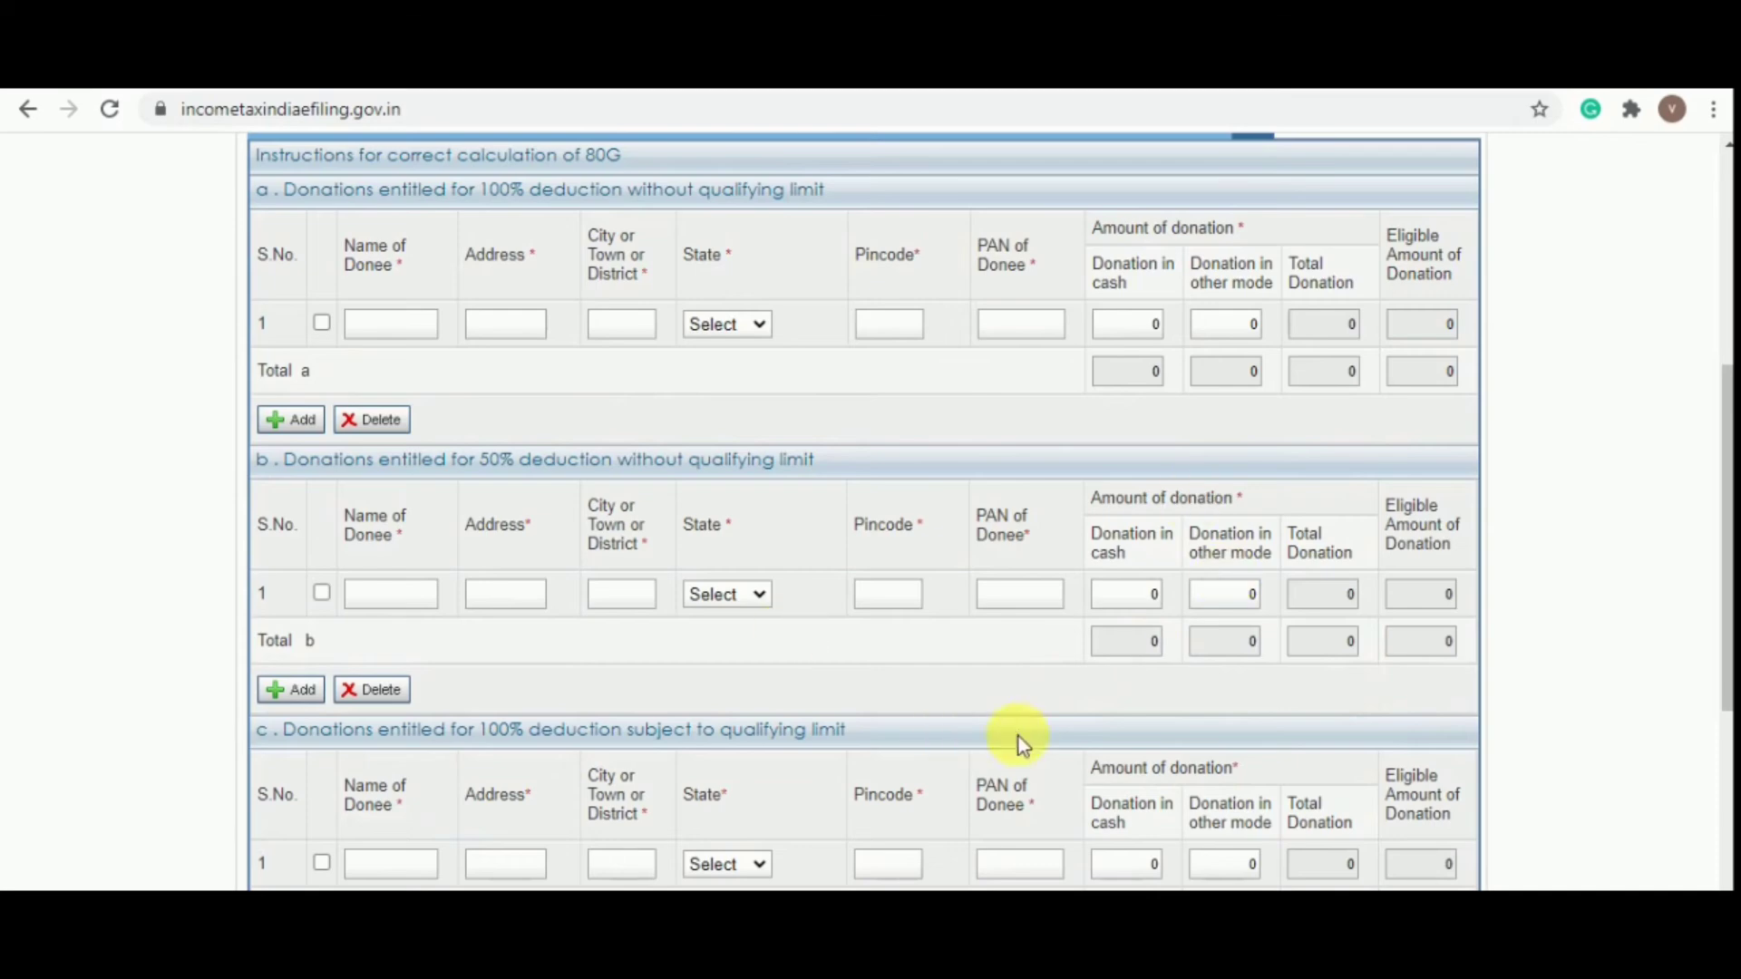
scroll(1037, 716, up, 5)
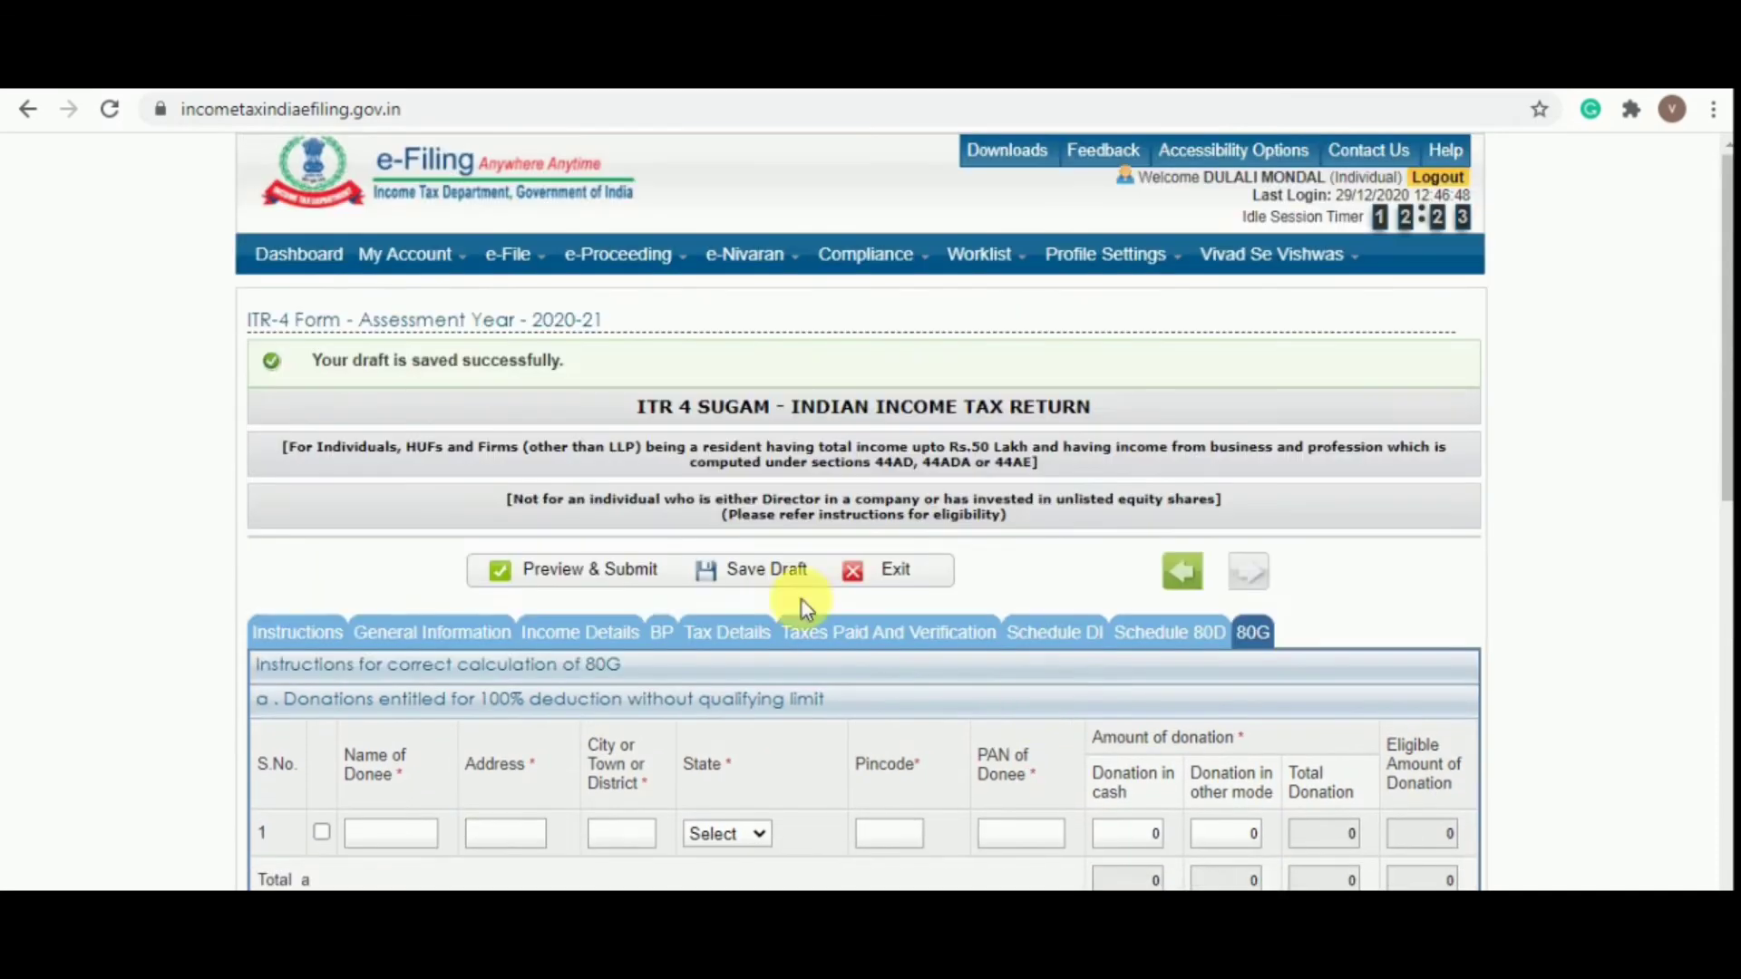
click(749, 576)
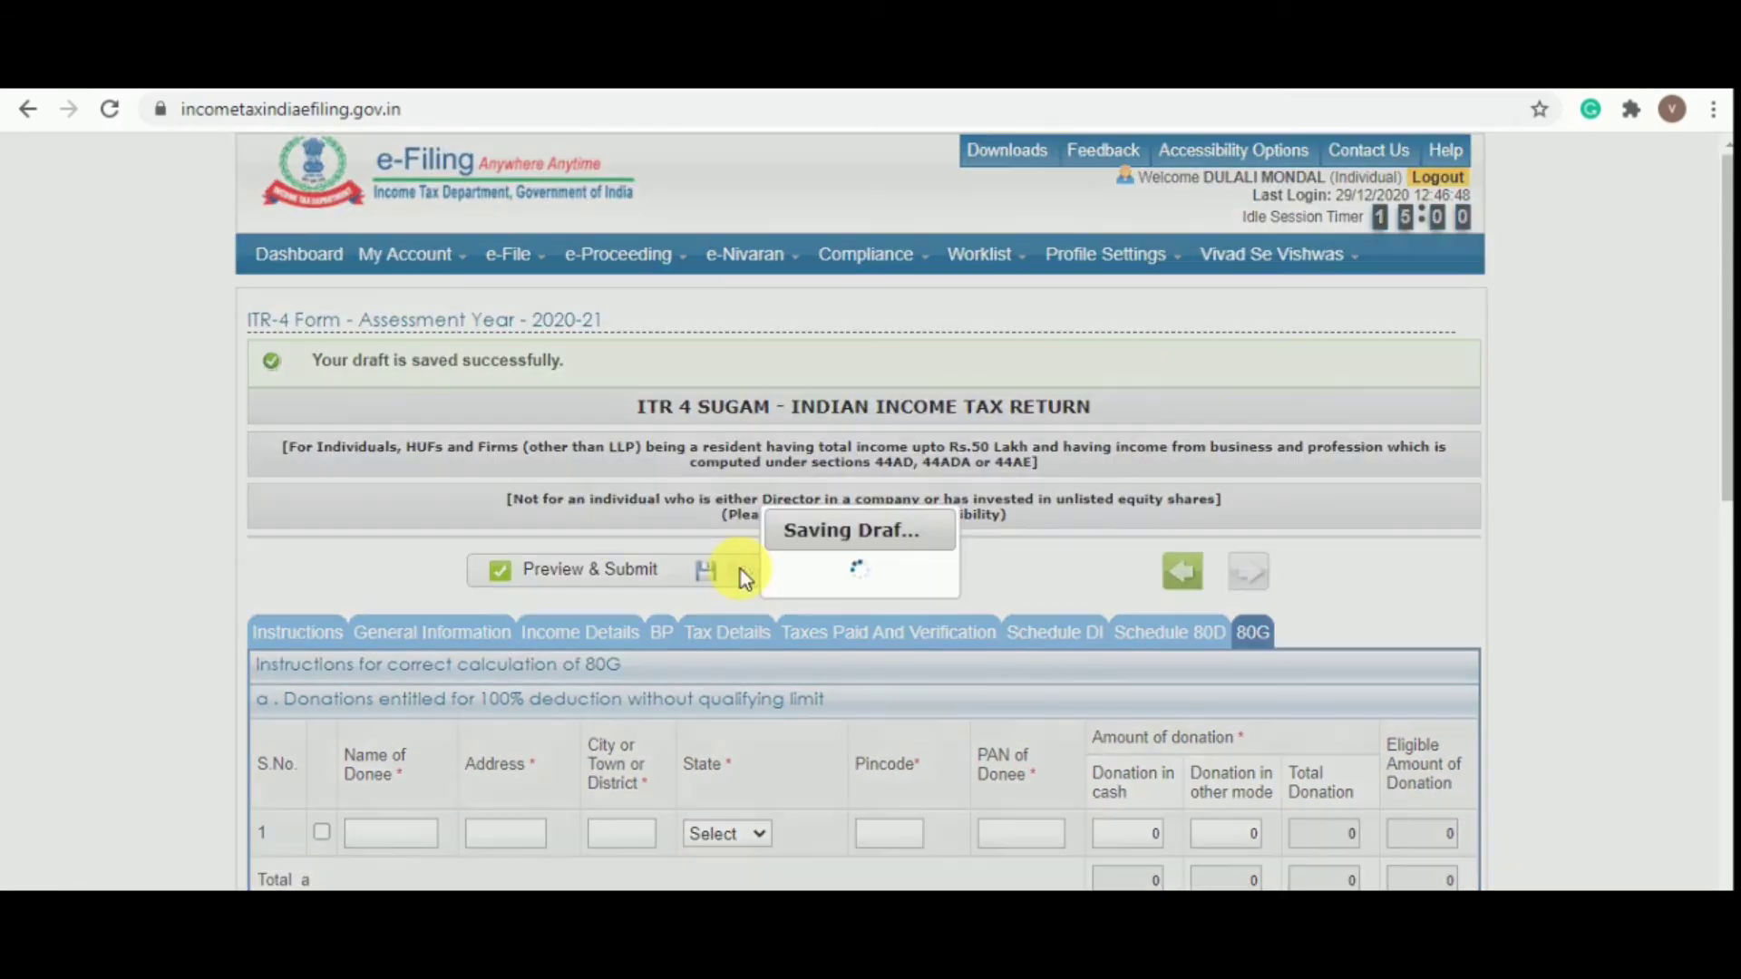
scroll(753, 583, down, 5)
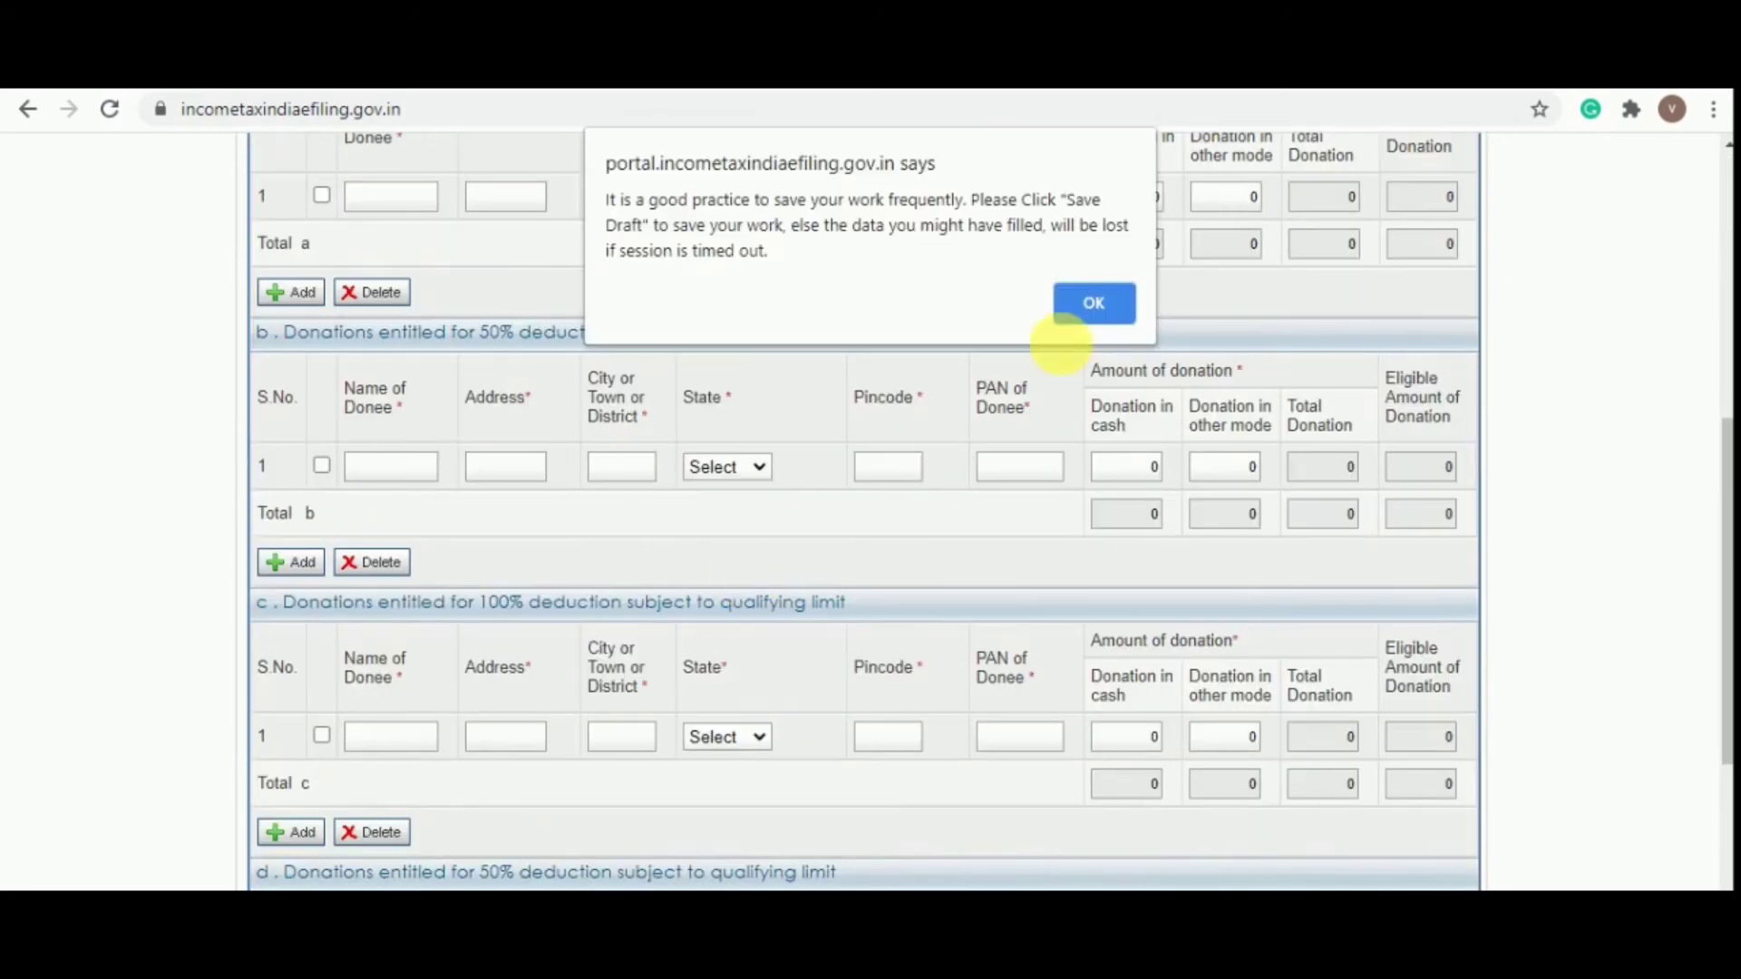
click(1096, 313)
scroll(1088, 311, down, 5)
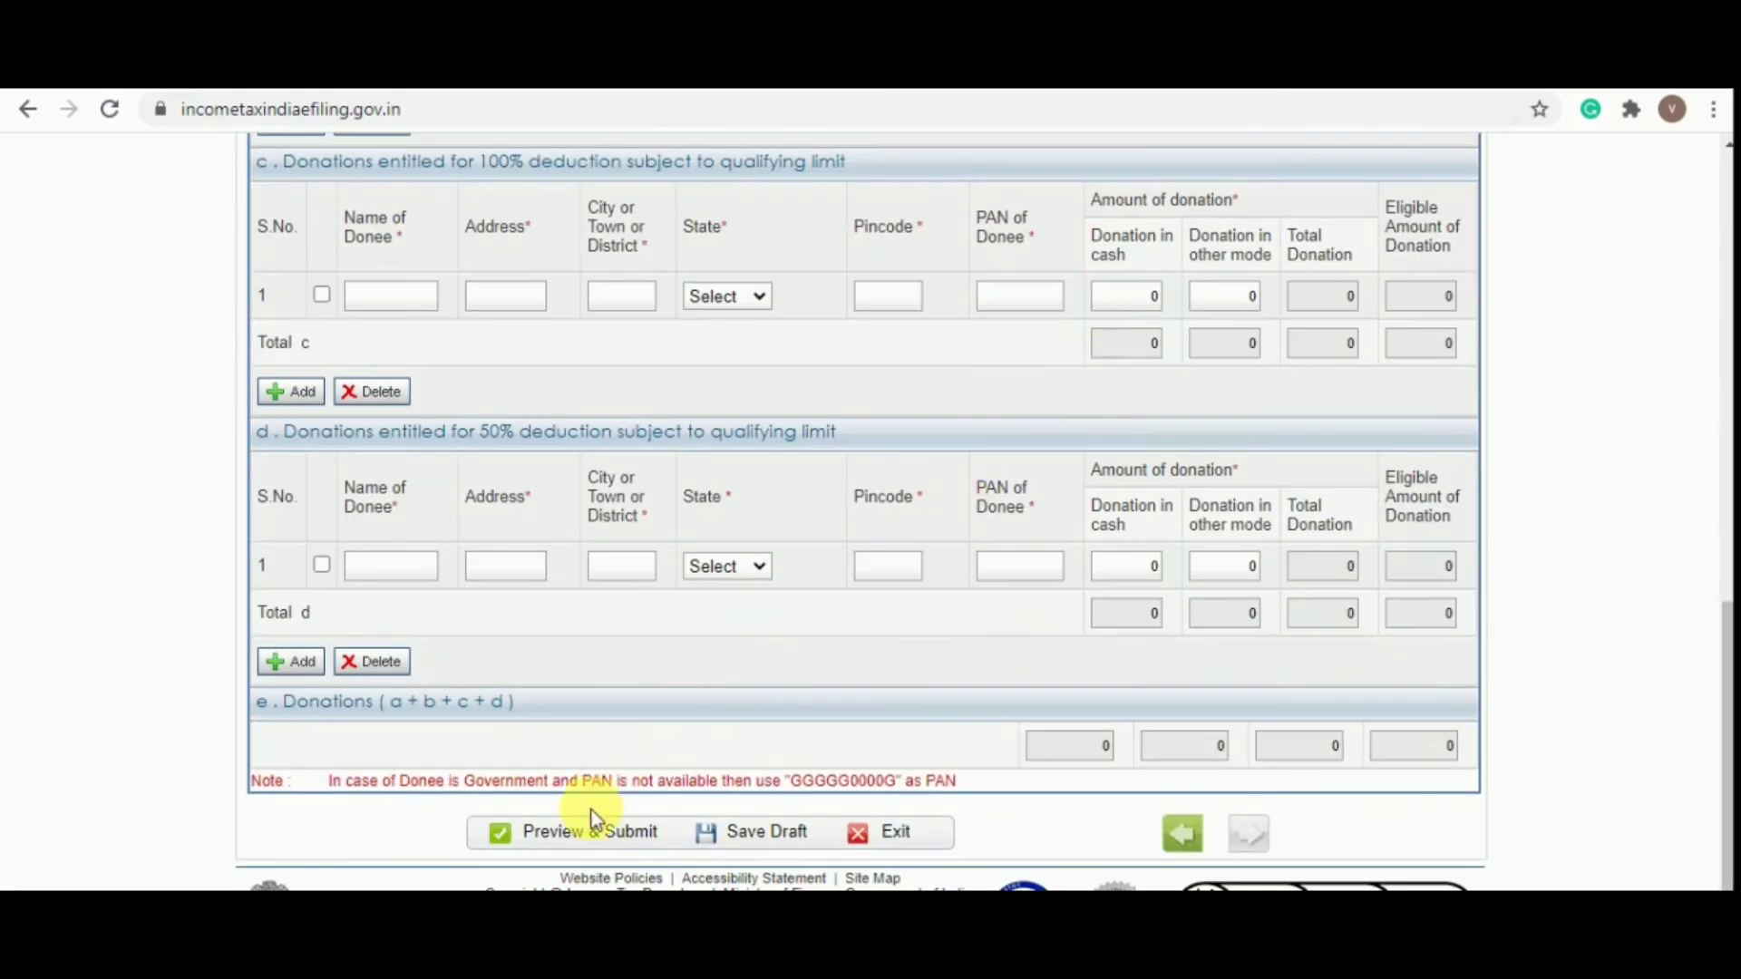
Answer No to the A23 representative-assessee question
click(600, 845)
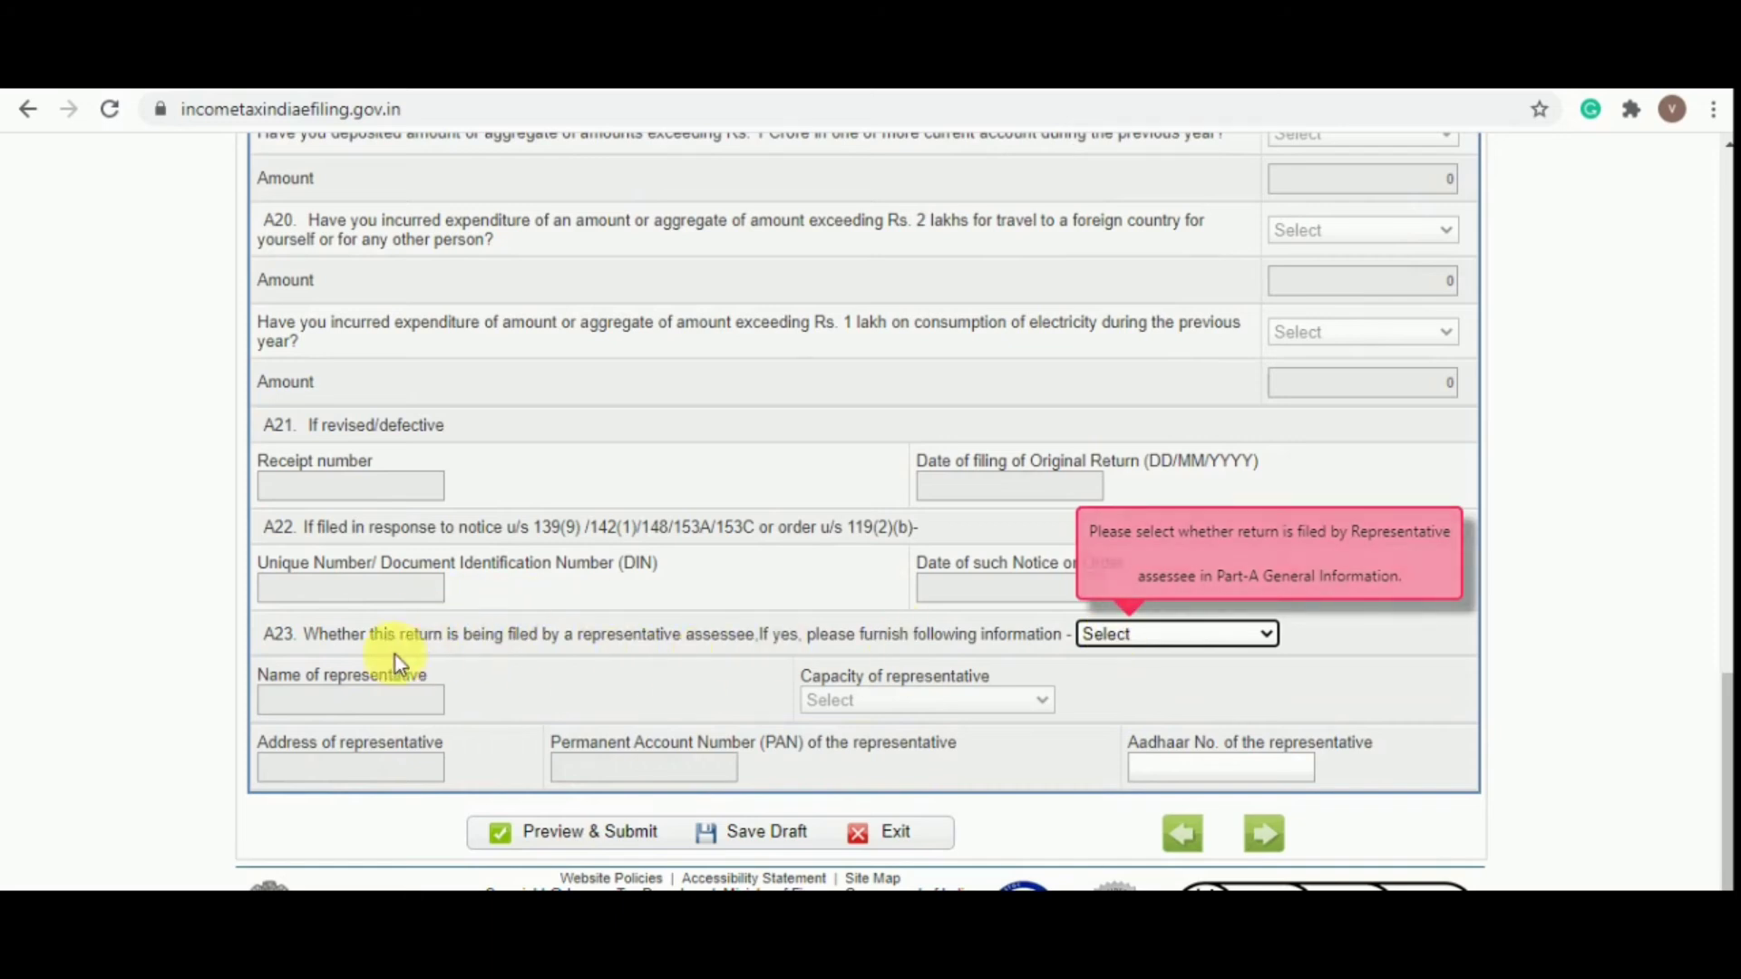
click(1124, 637)
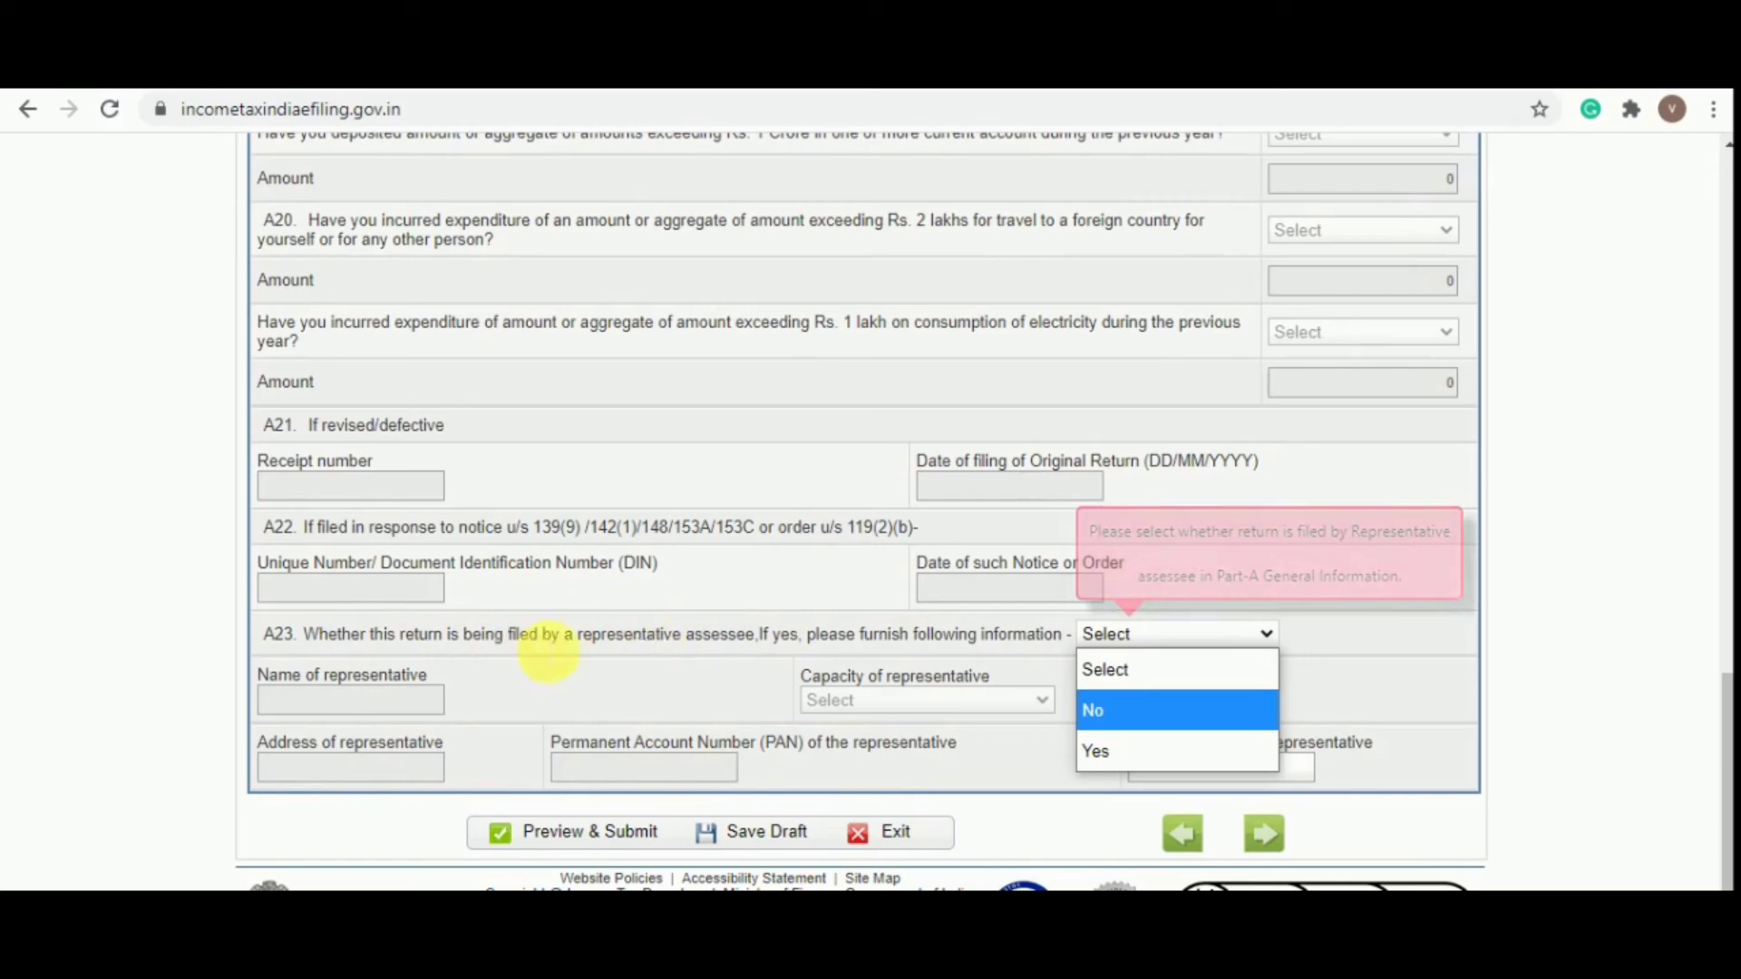
click(1130, 707)
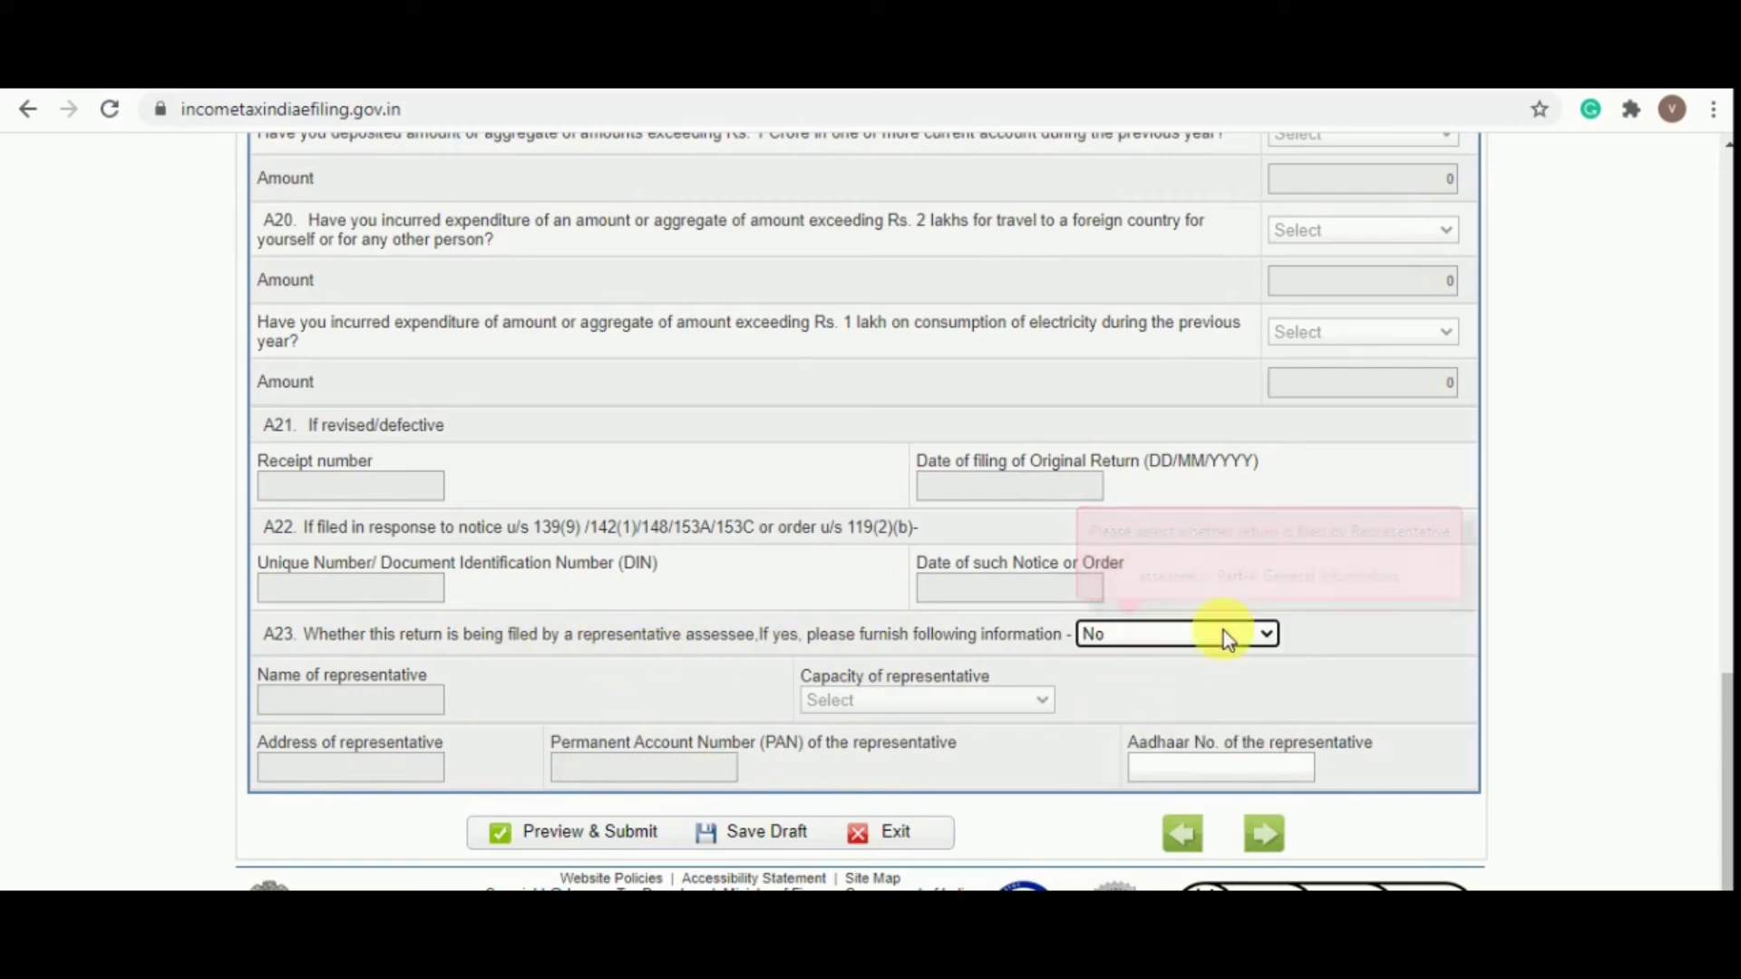
click(600, 840)
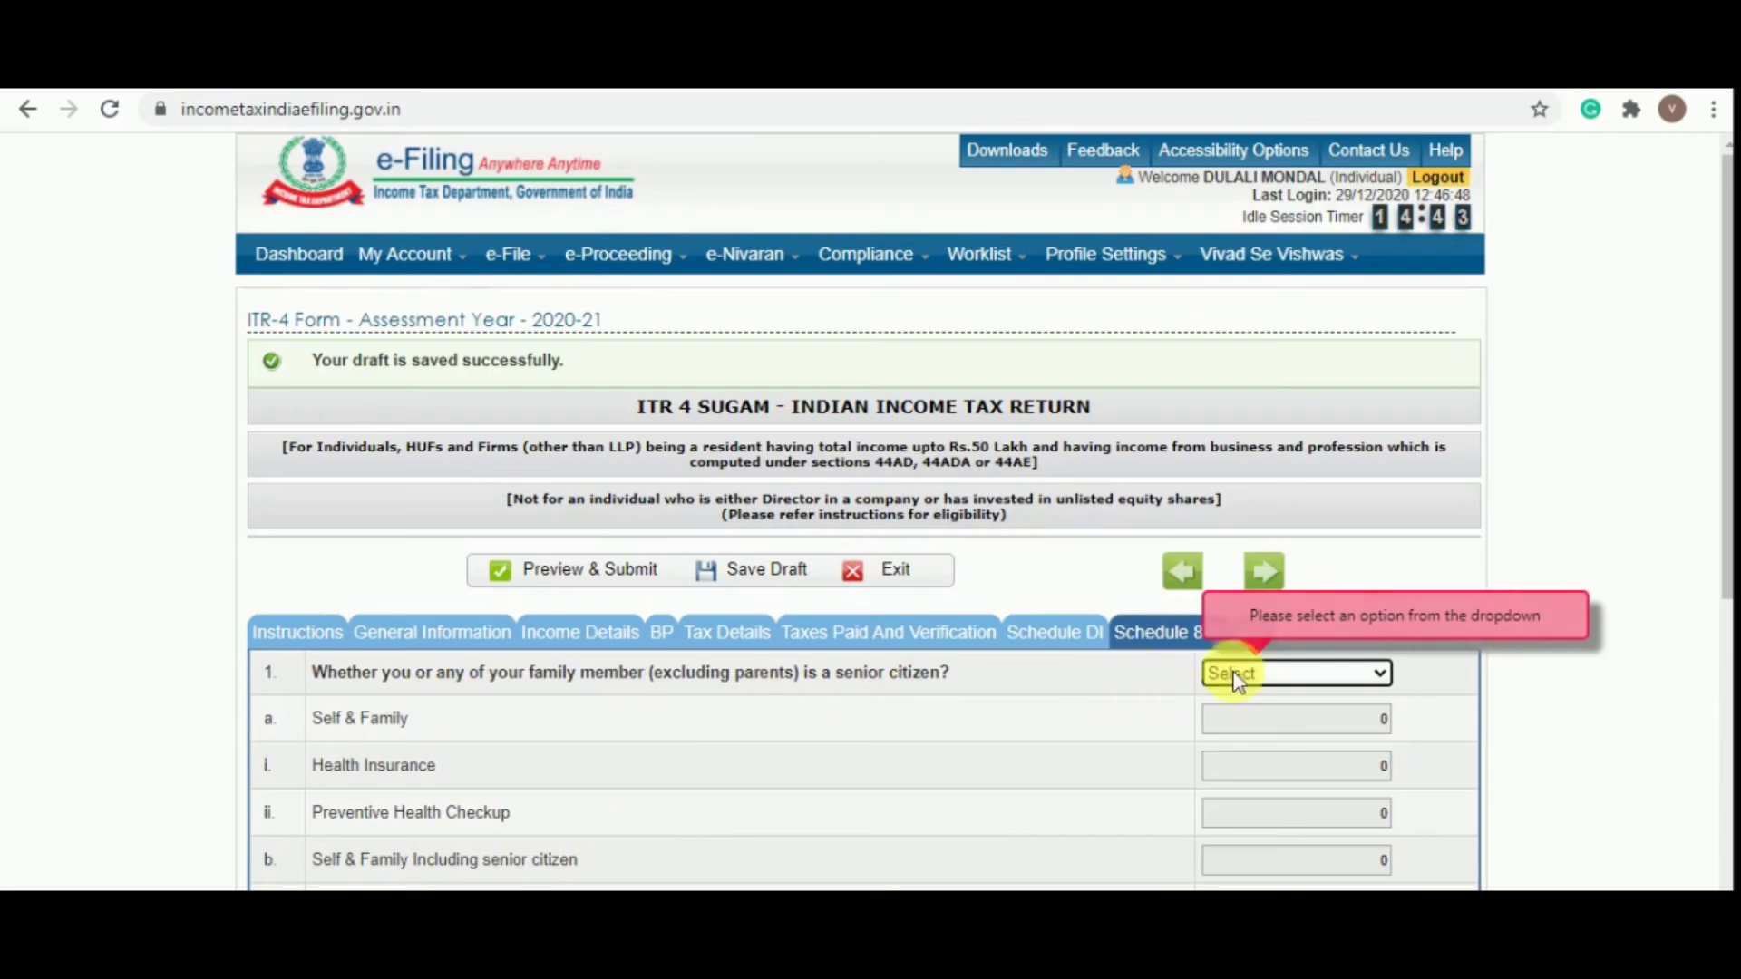
Set both Schedule 80D senior-citizen questions, self/family and parents, to No
click(1260, 671)
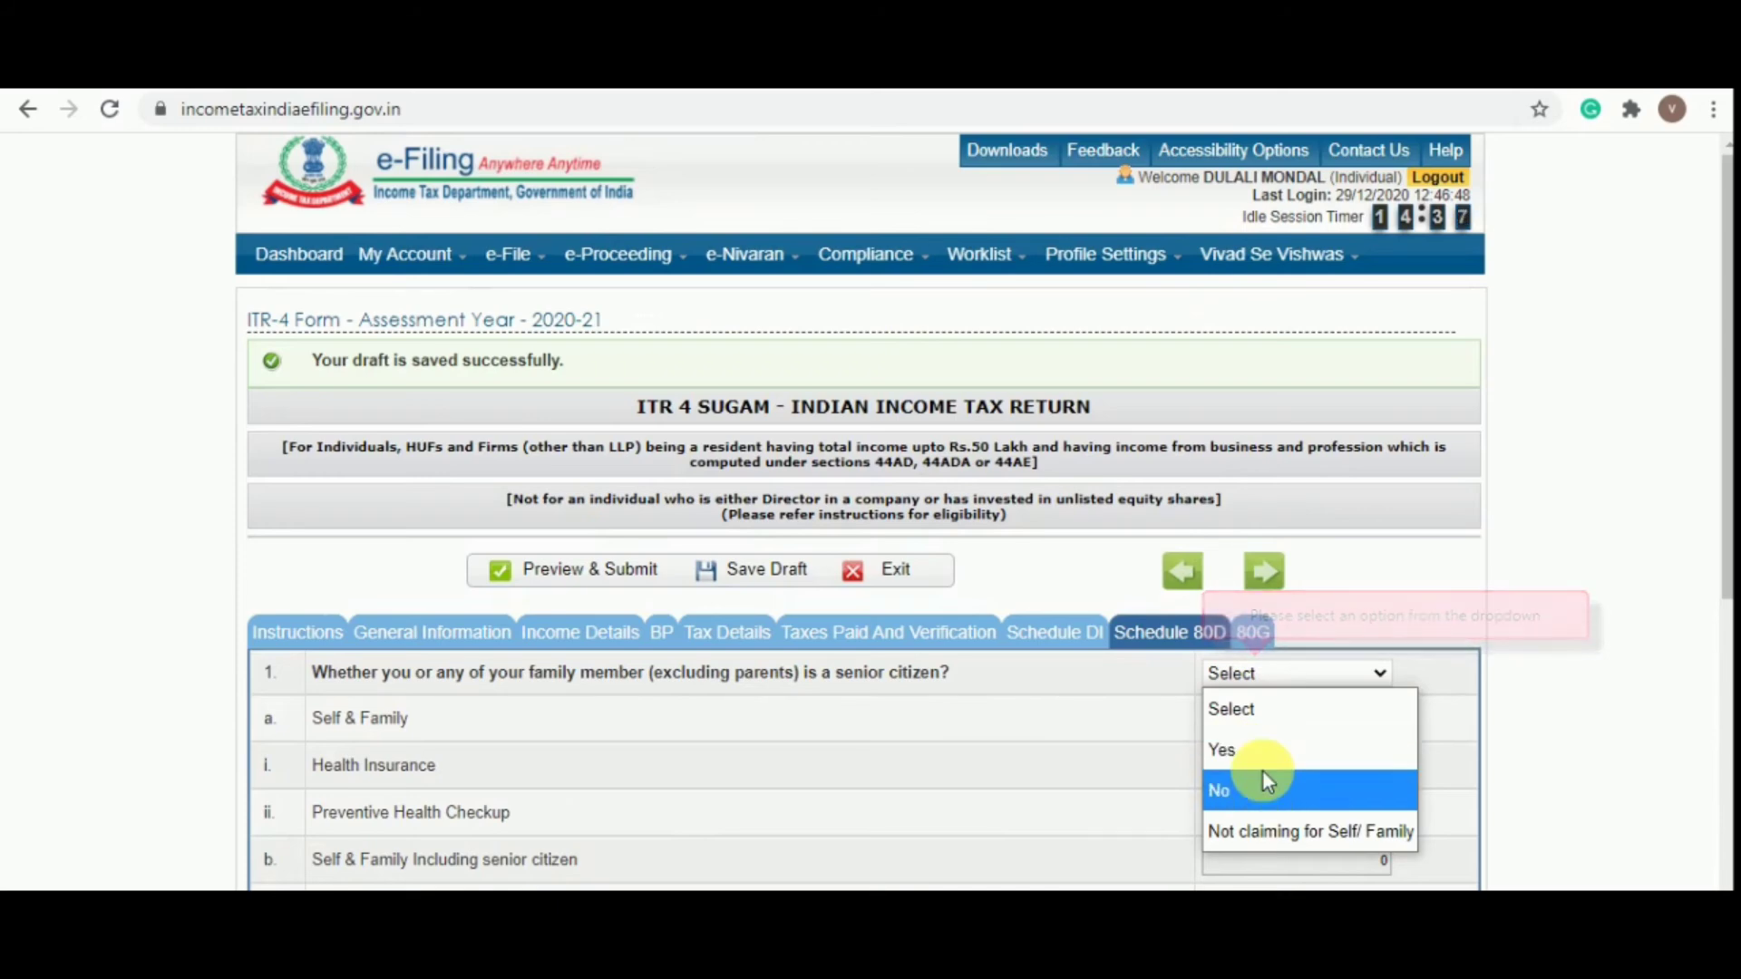
click(1263, 778)
scroll(1273, 778, down, 7)
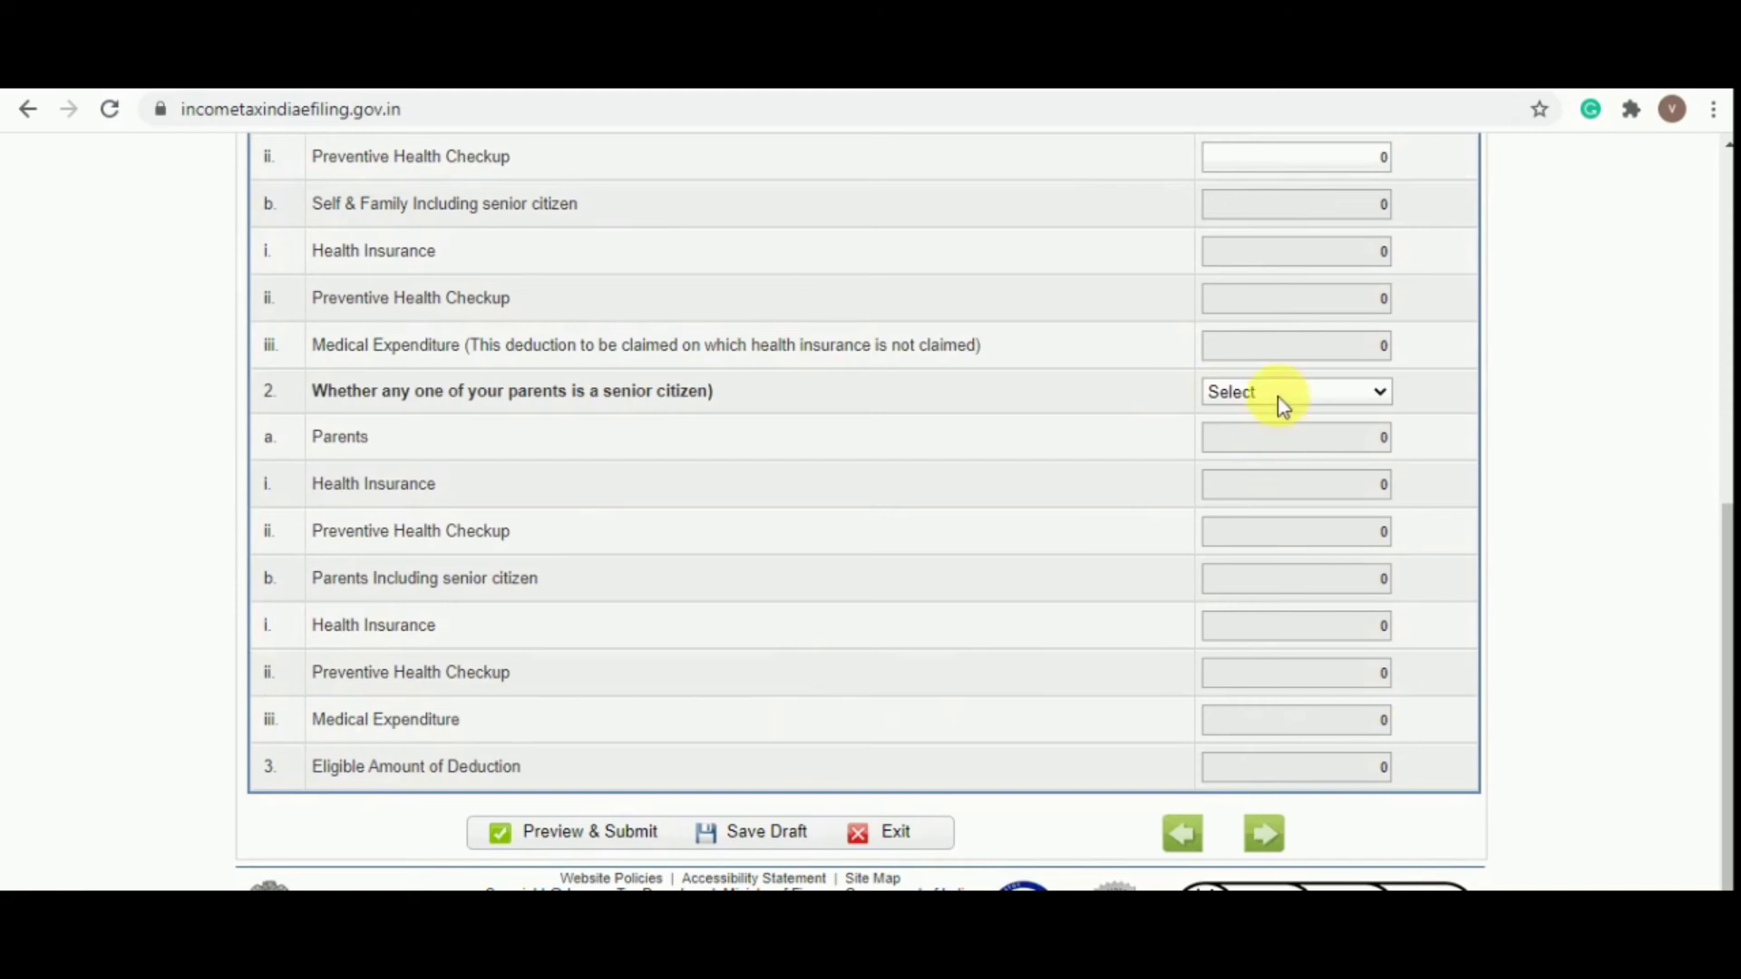
click(1278, 397)
click(1265, 505)
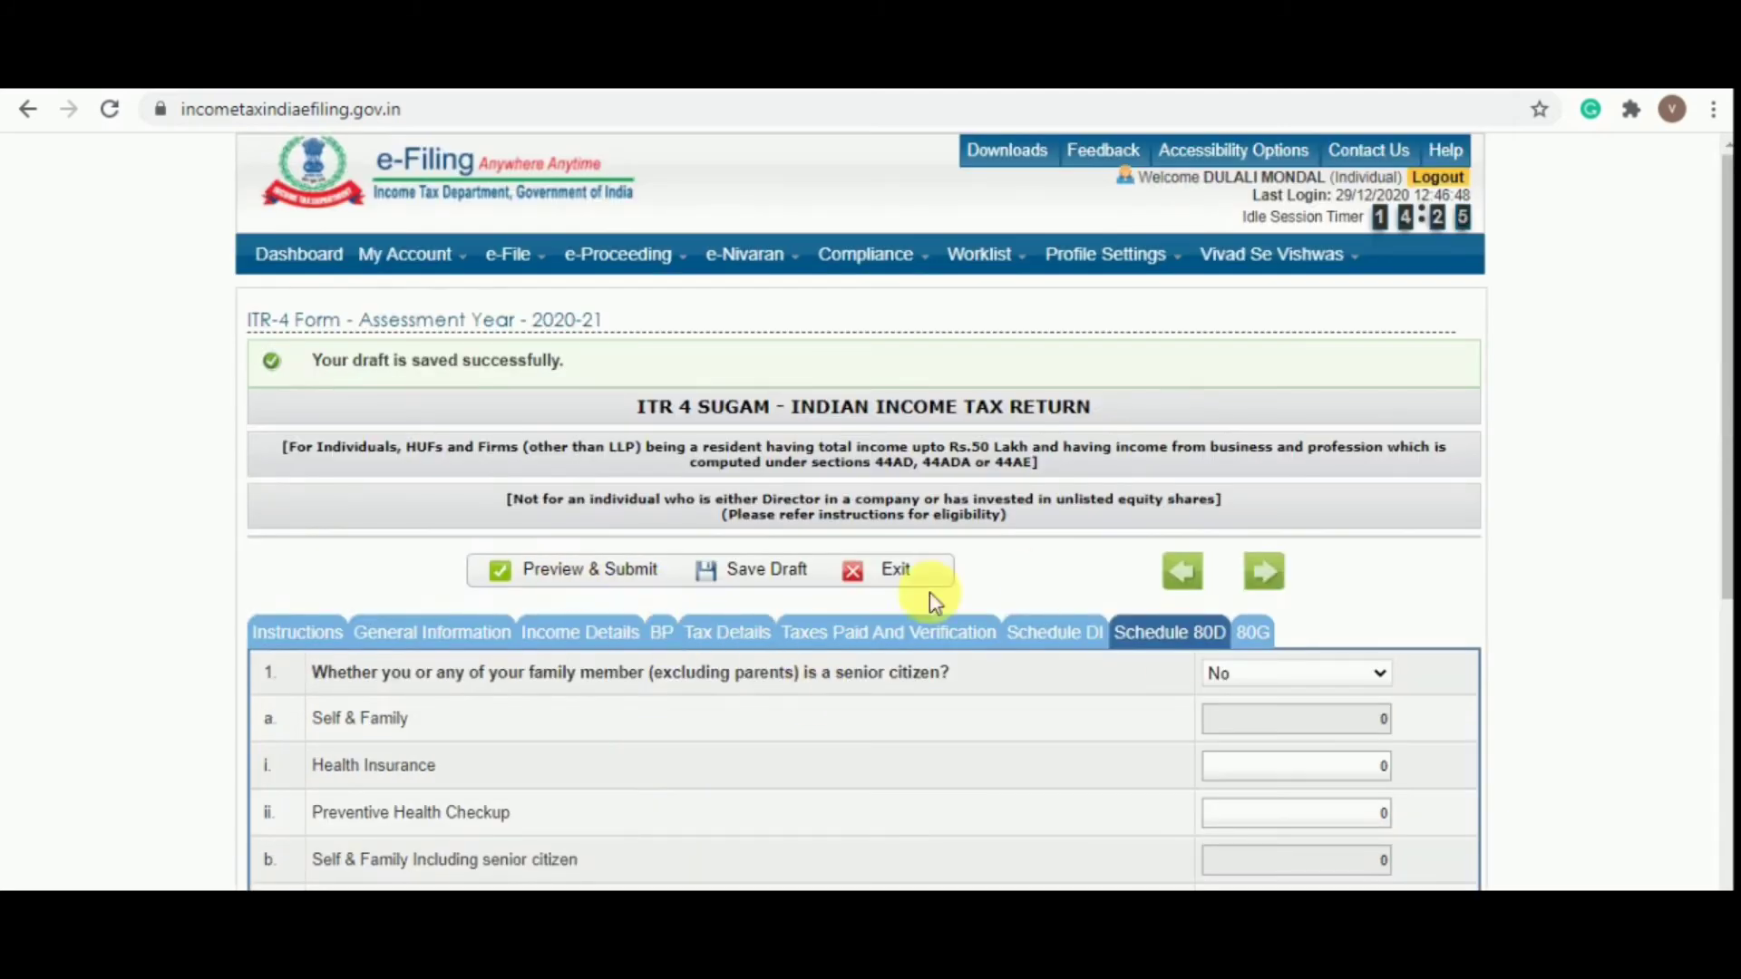
click(1279, 672)
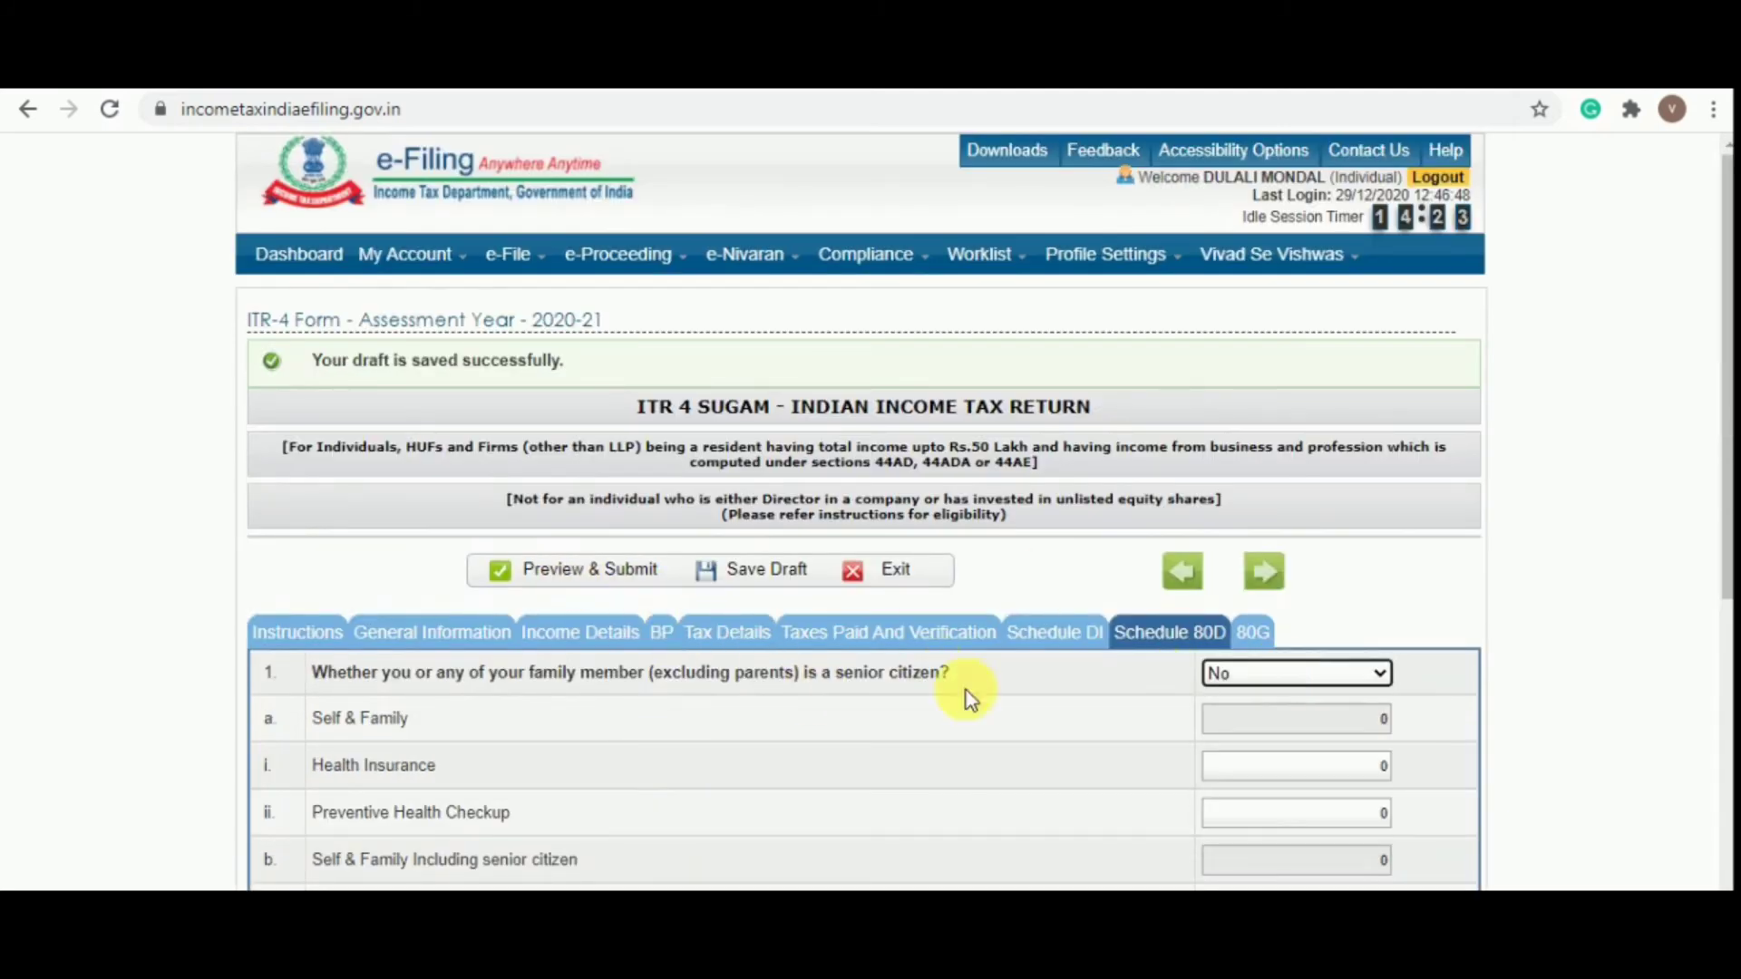
Confirm the details are valid and scroll through the ITR-4 2020-21 preview to the end
click(610, 578)
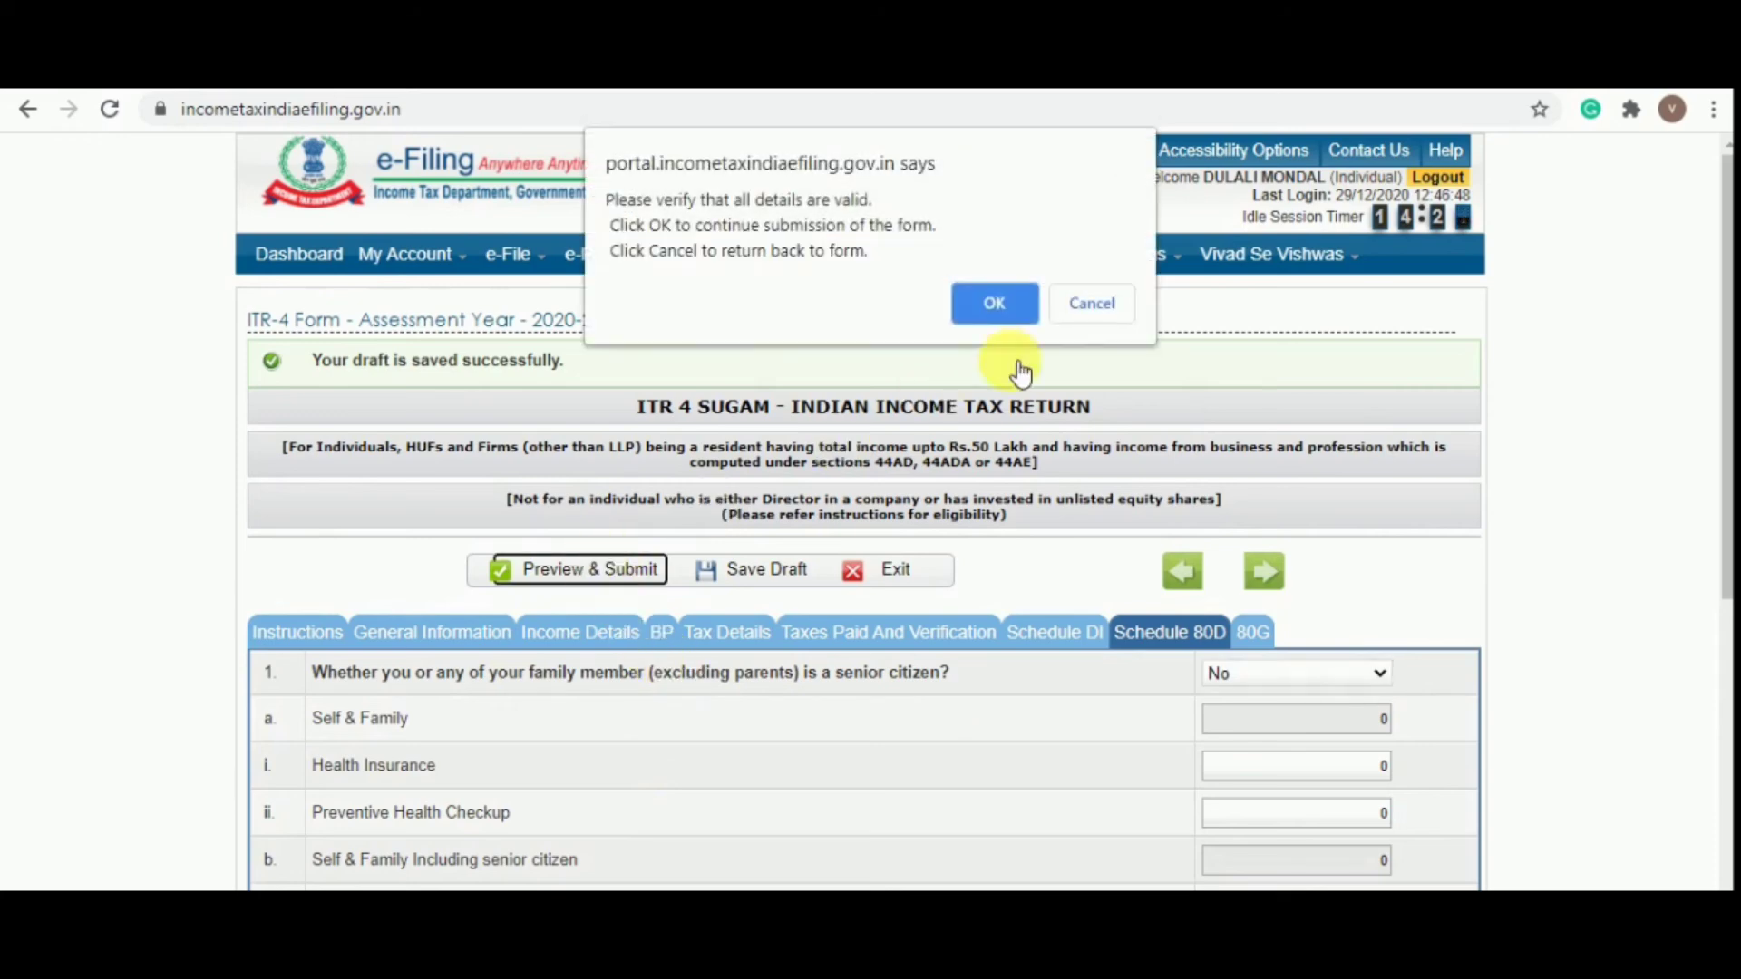
click(1122, 304)
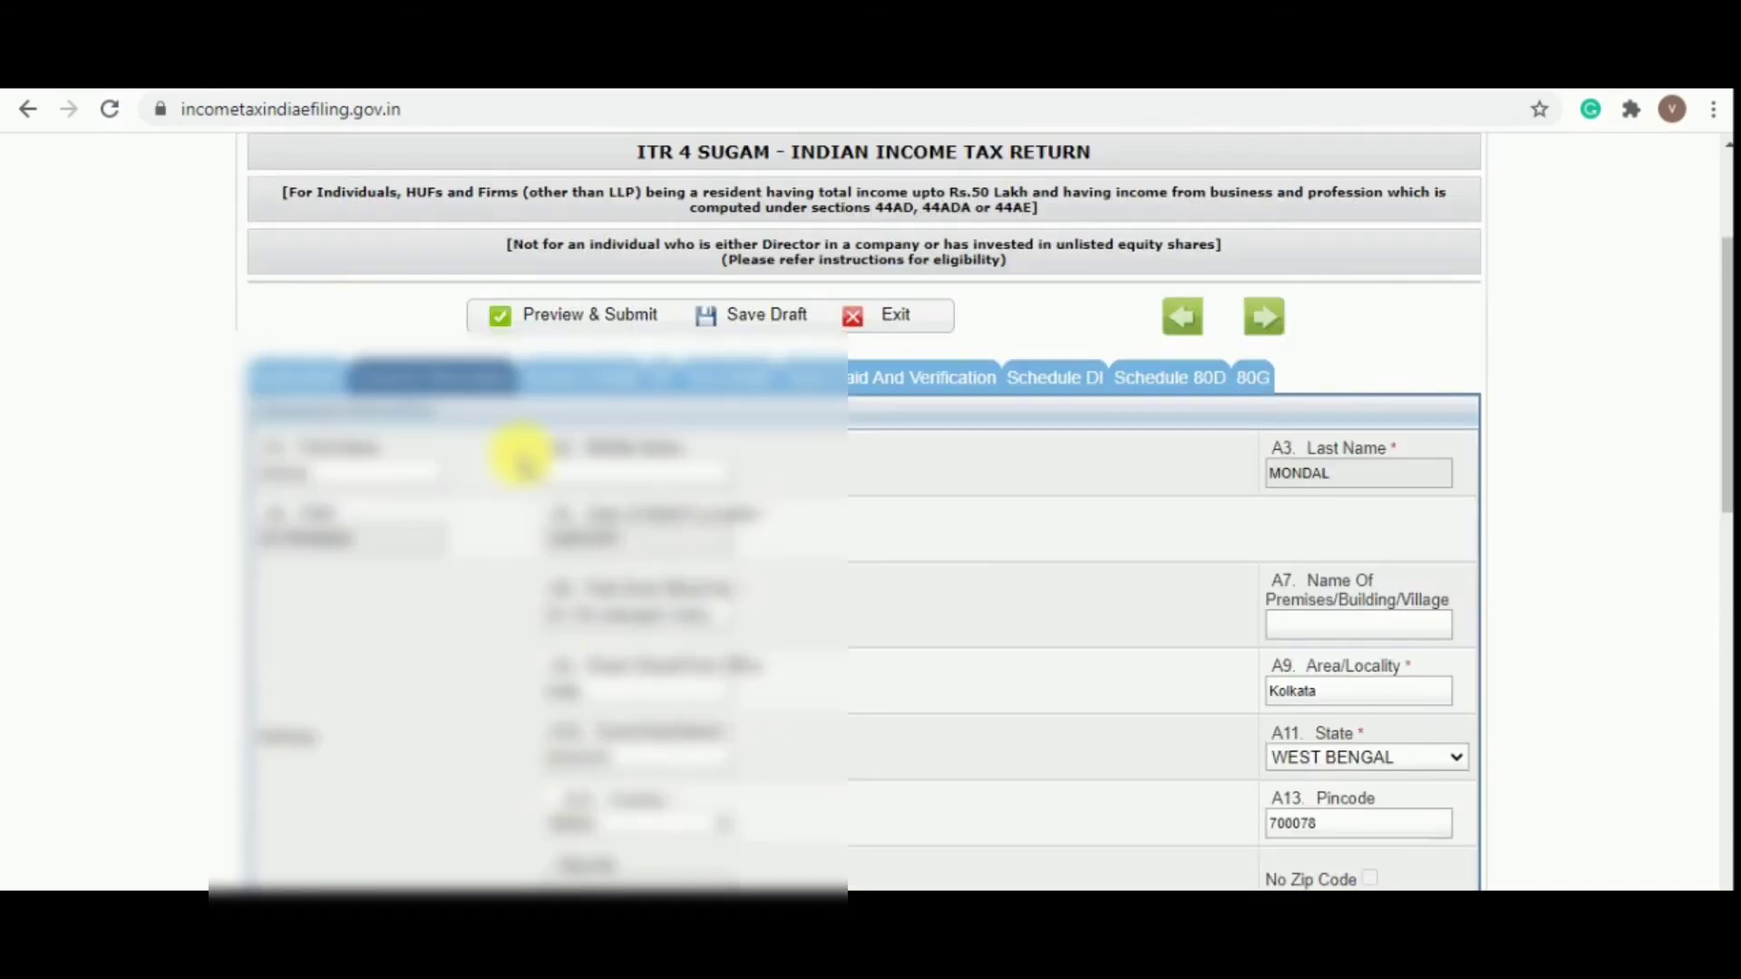
click(583, 312)
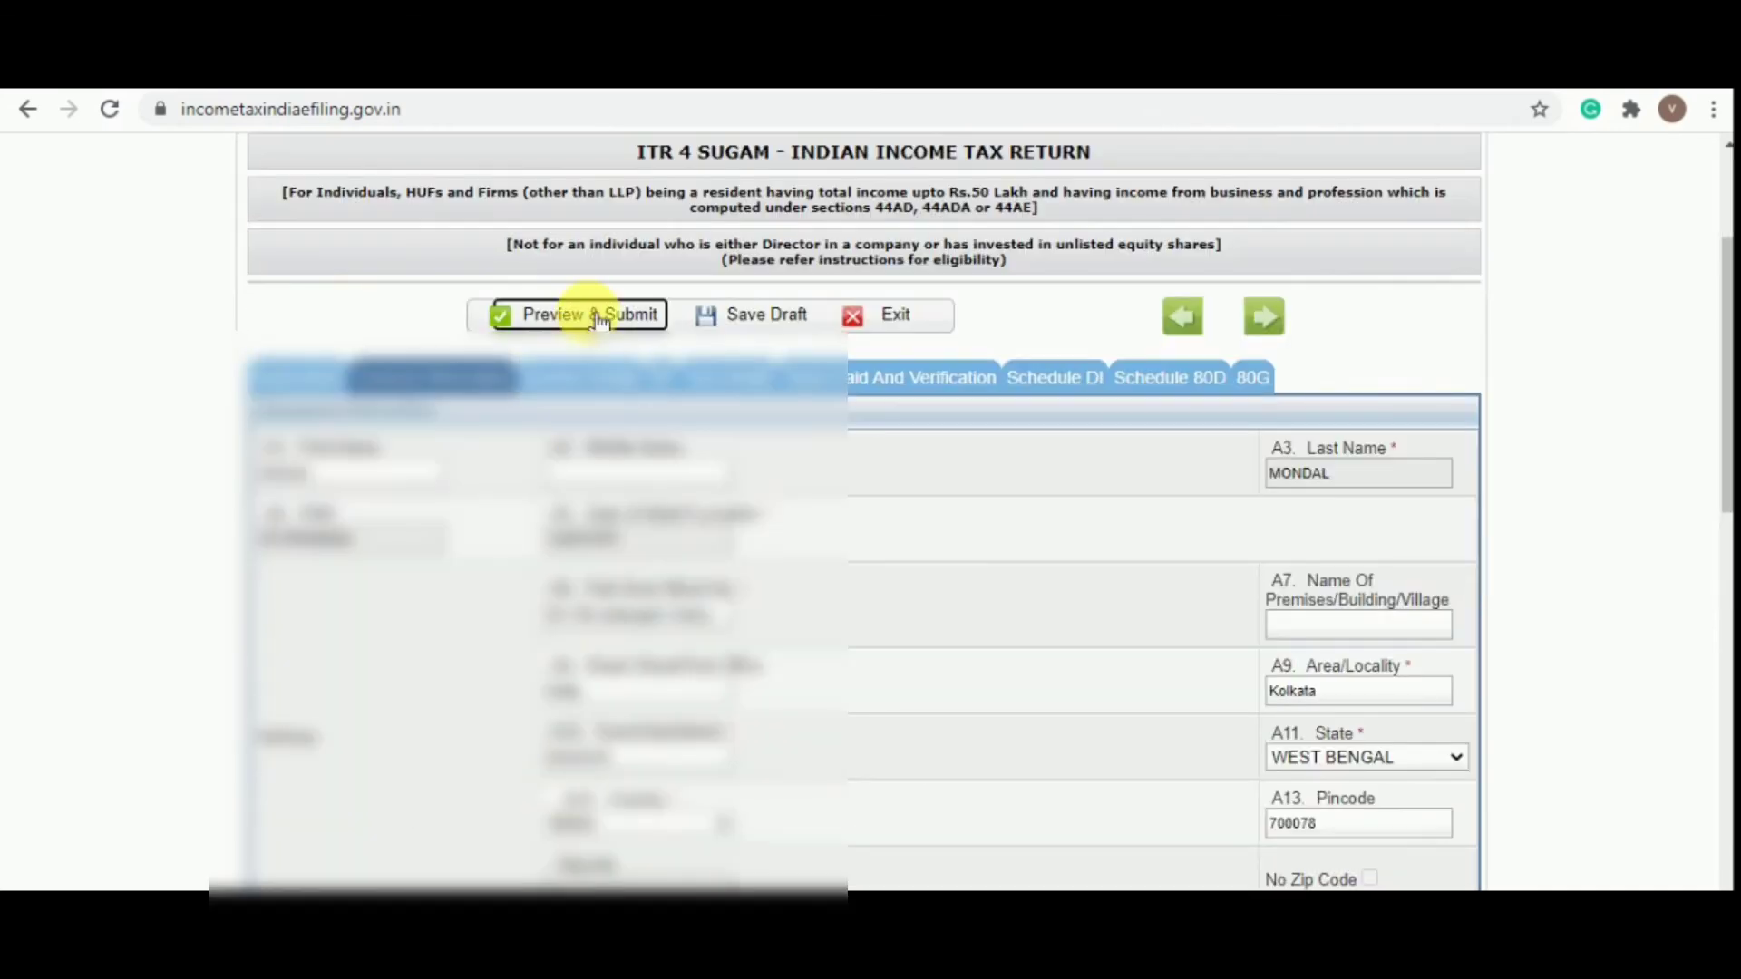
click(1012, 300)
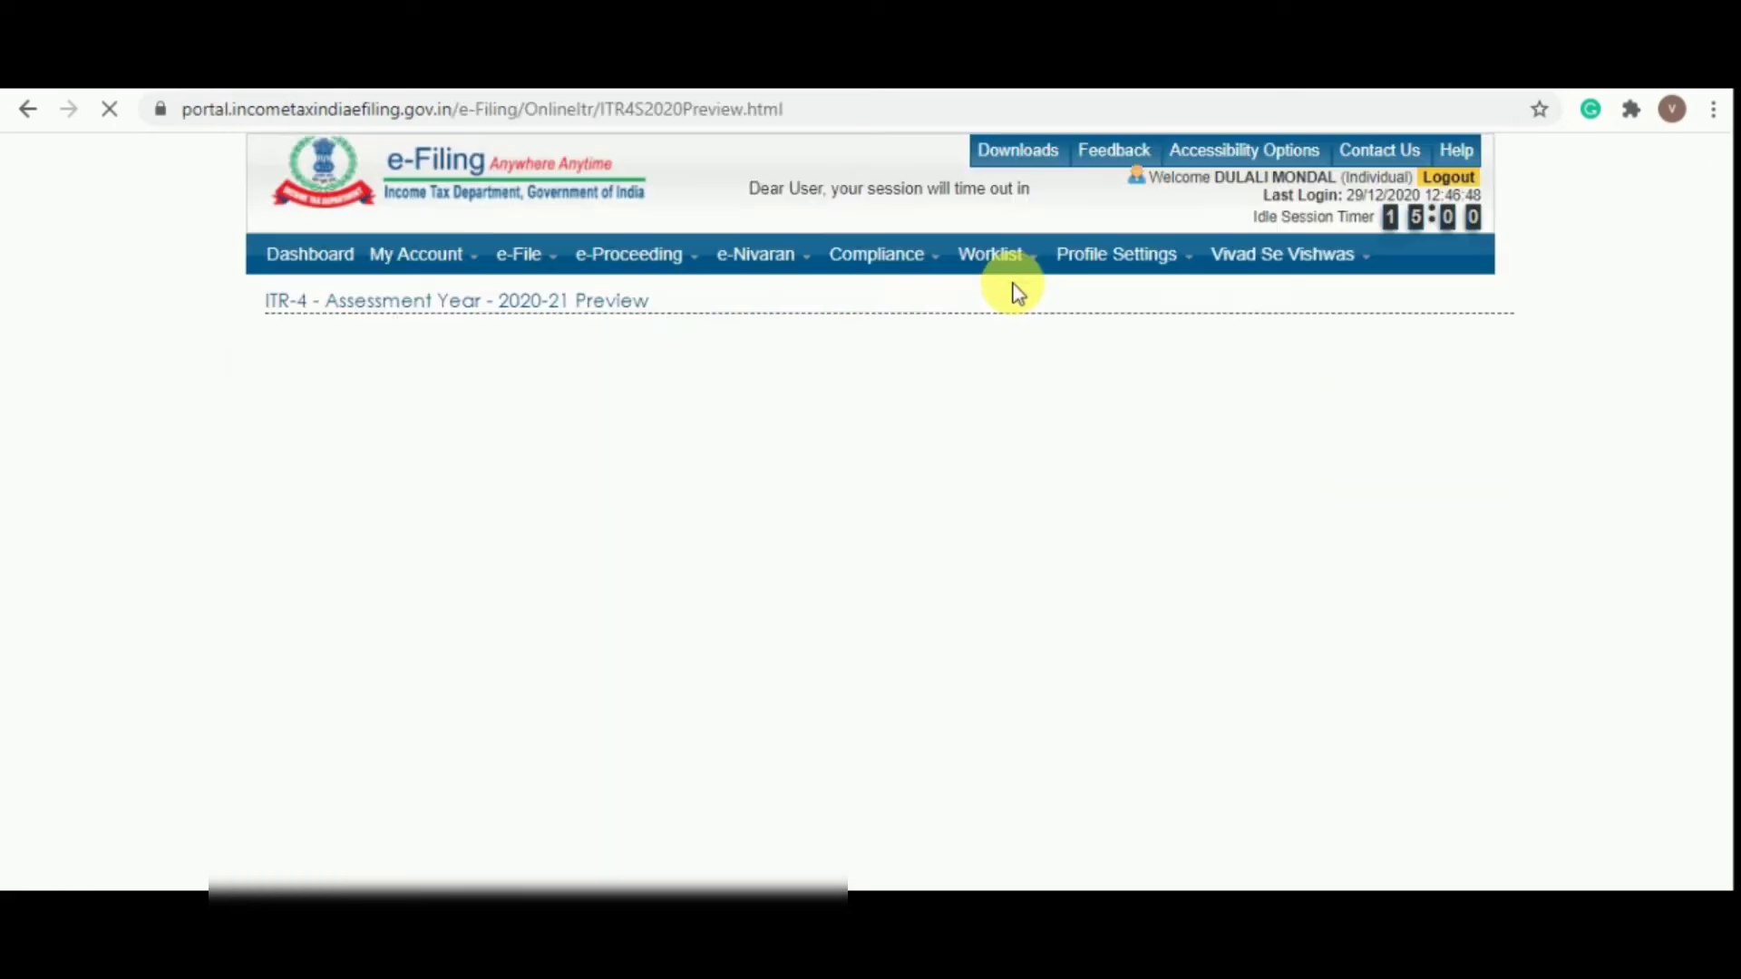
scroll(1016, 290, down, 7)
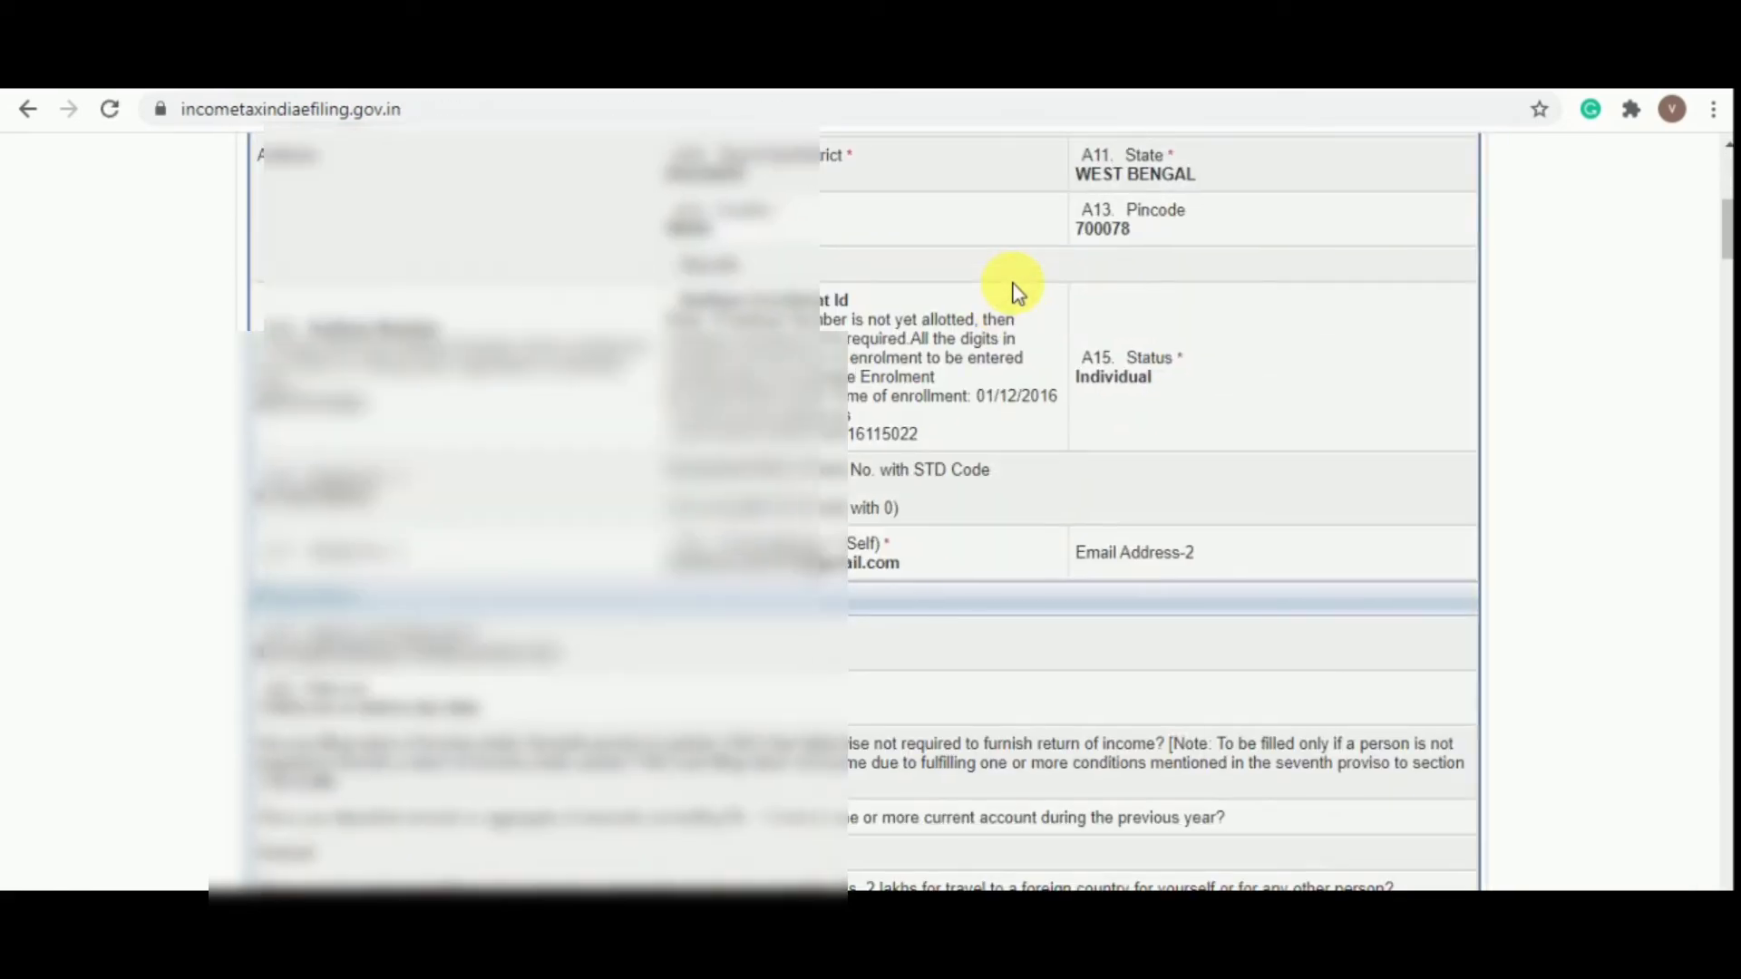
scroll(1016, 290, down, 15)
scroll(1015, 286, down, 20)
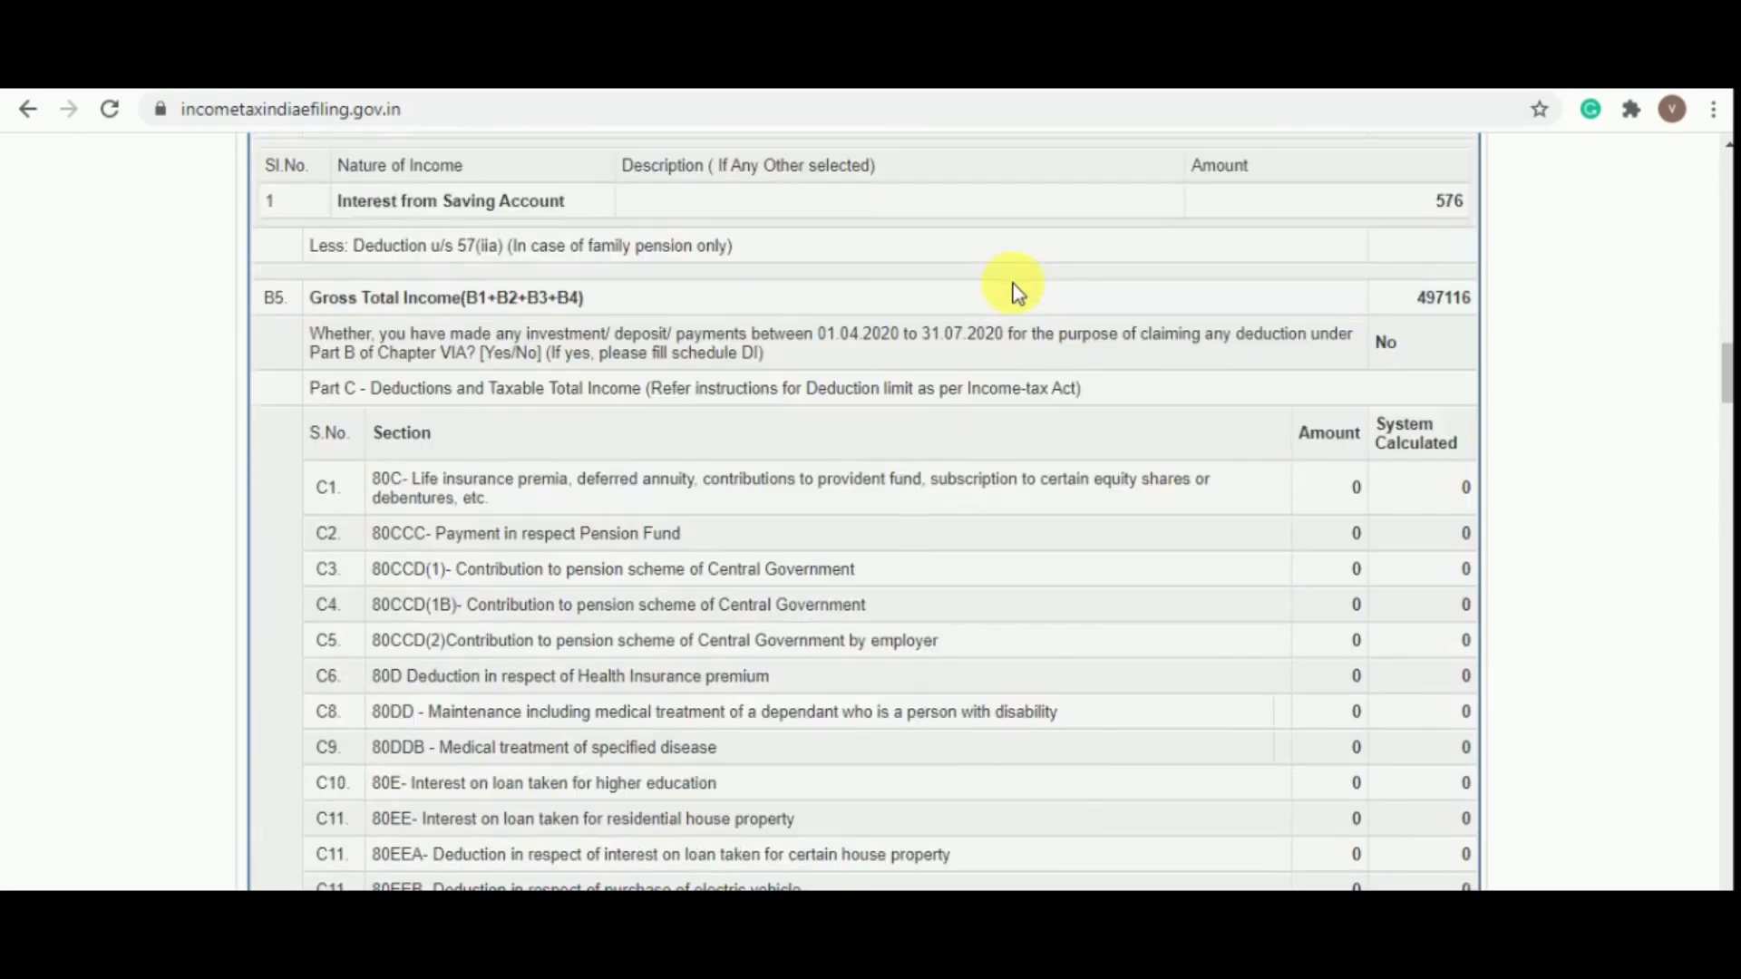
scroll(1019, 265, down, 20)
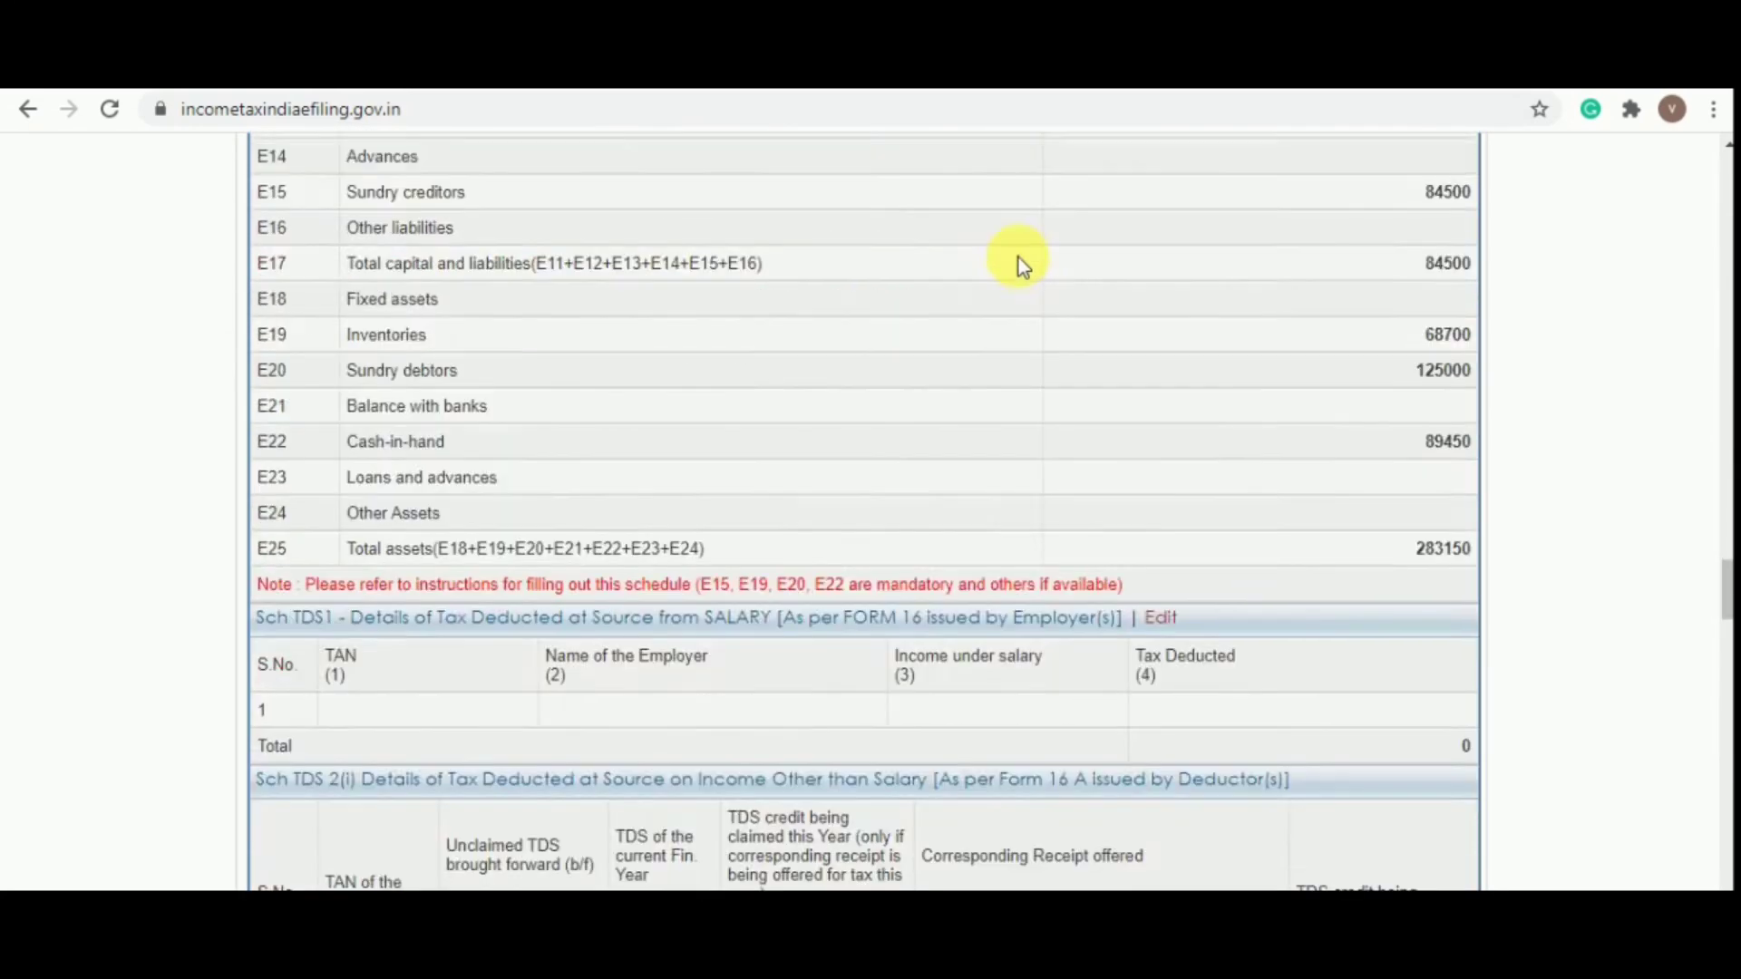
scroll(1021, 222, down, 10)
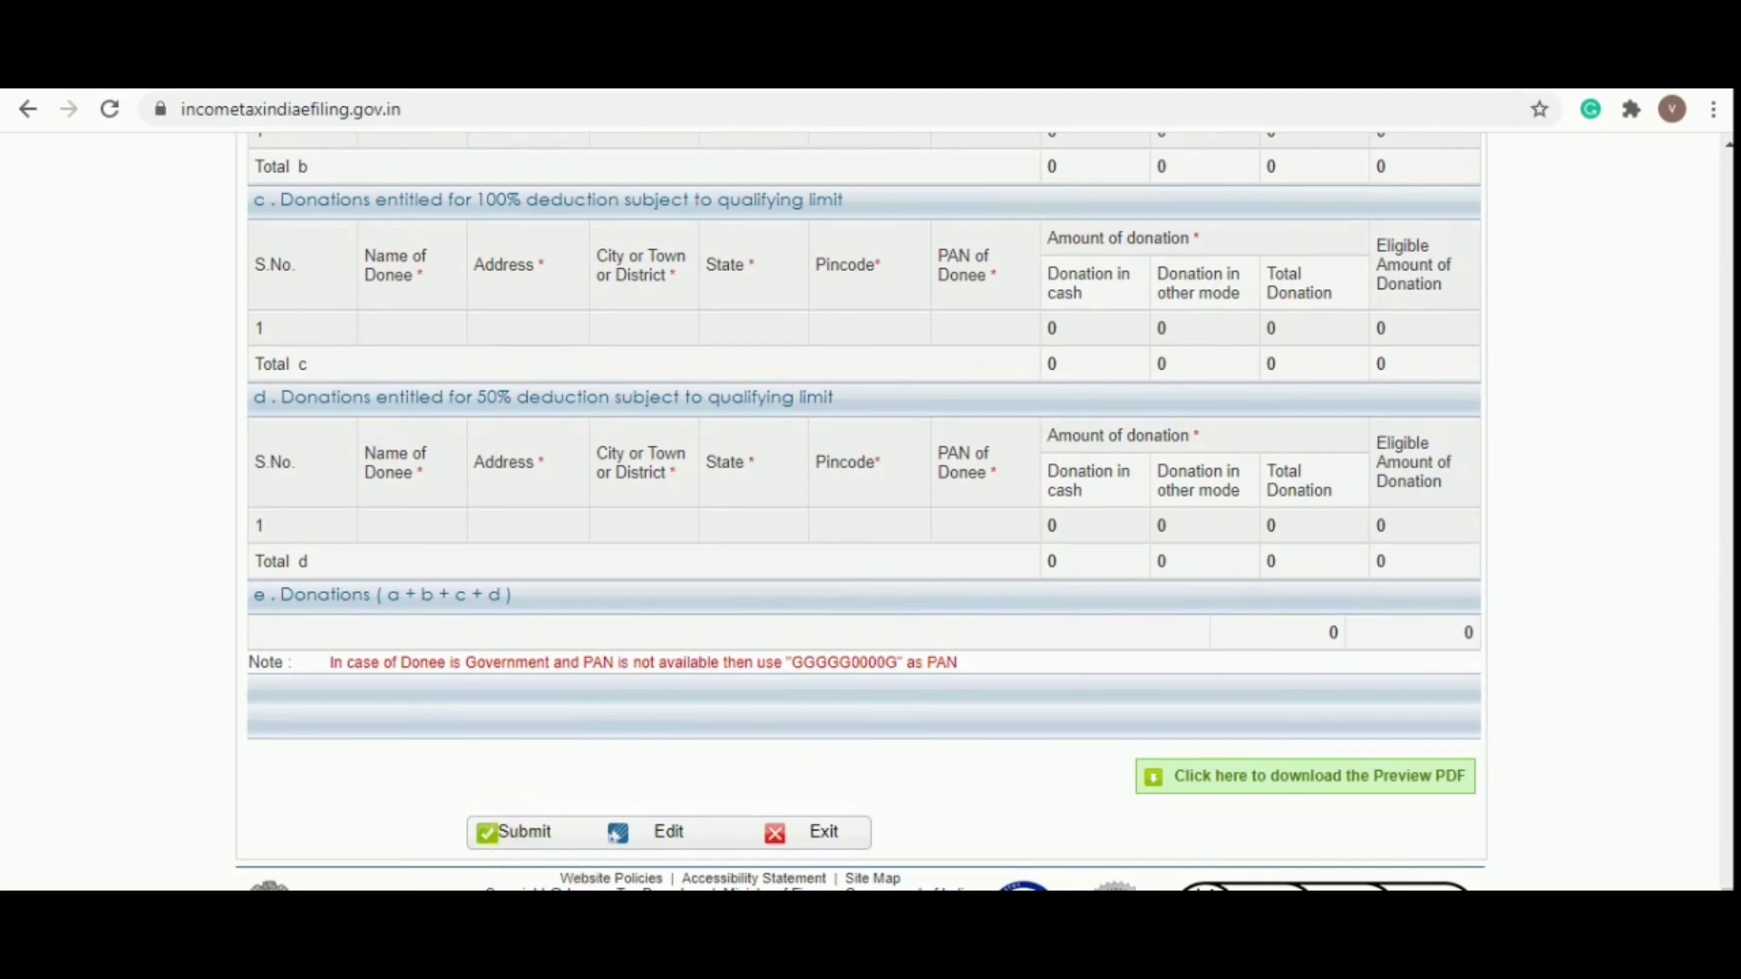
Submit the previewed ITR-4 return for upload
click(533, 841)
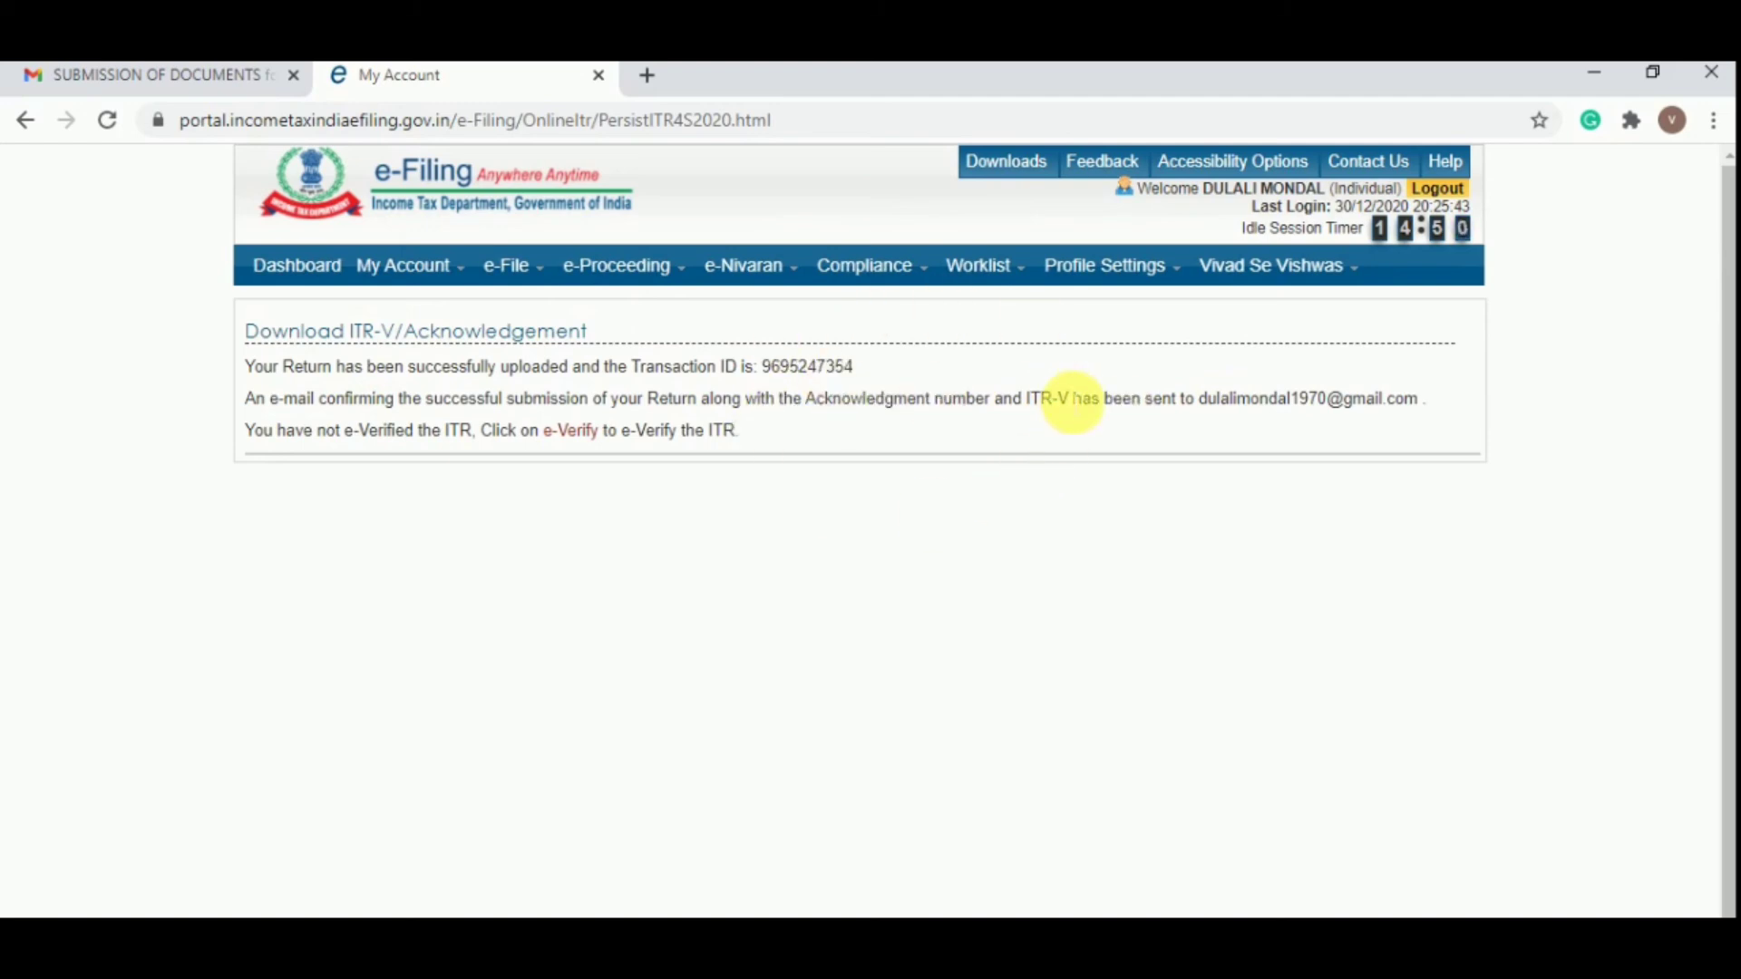
E-verify the 2020-21 ITR-4 using Option 3, an Aadhaar OTP
click(570, 432)
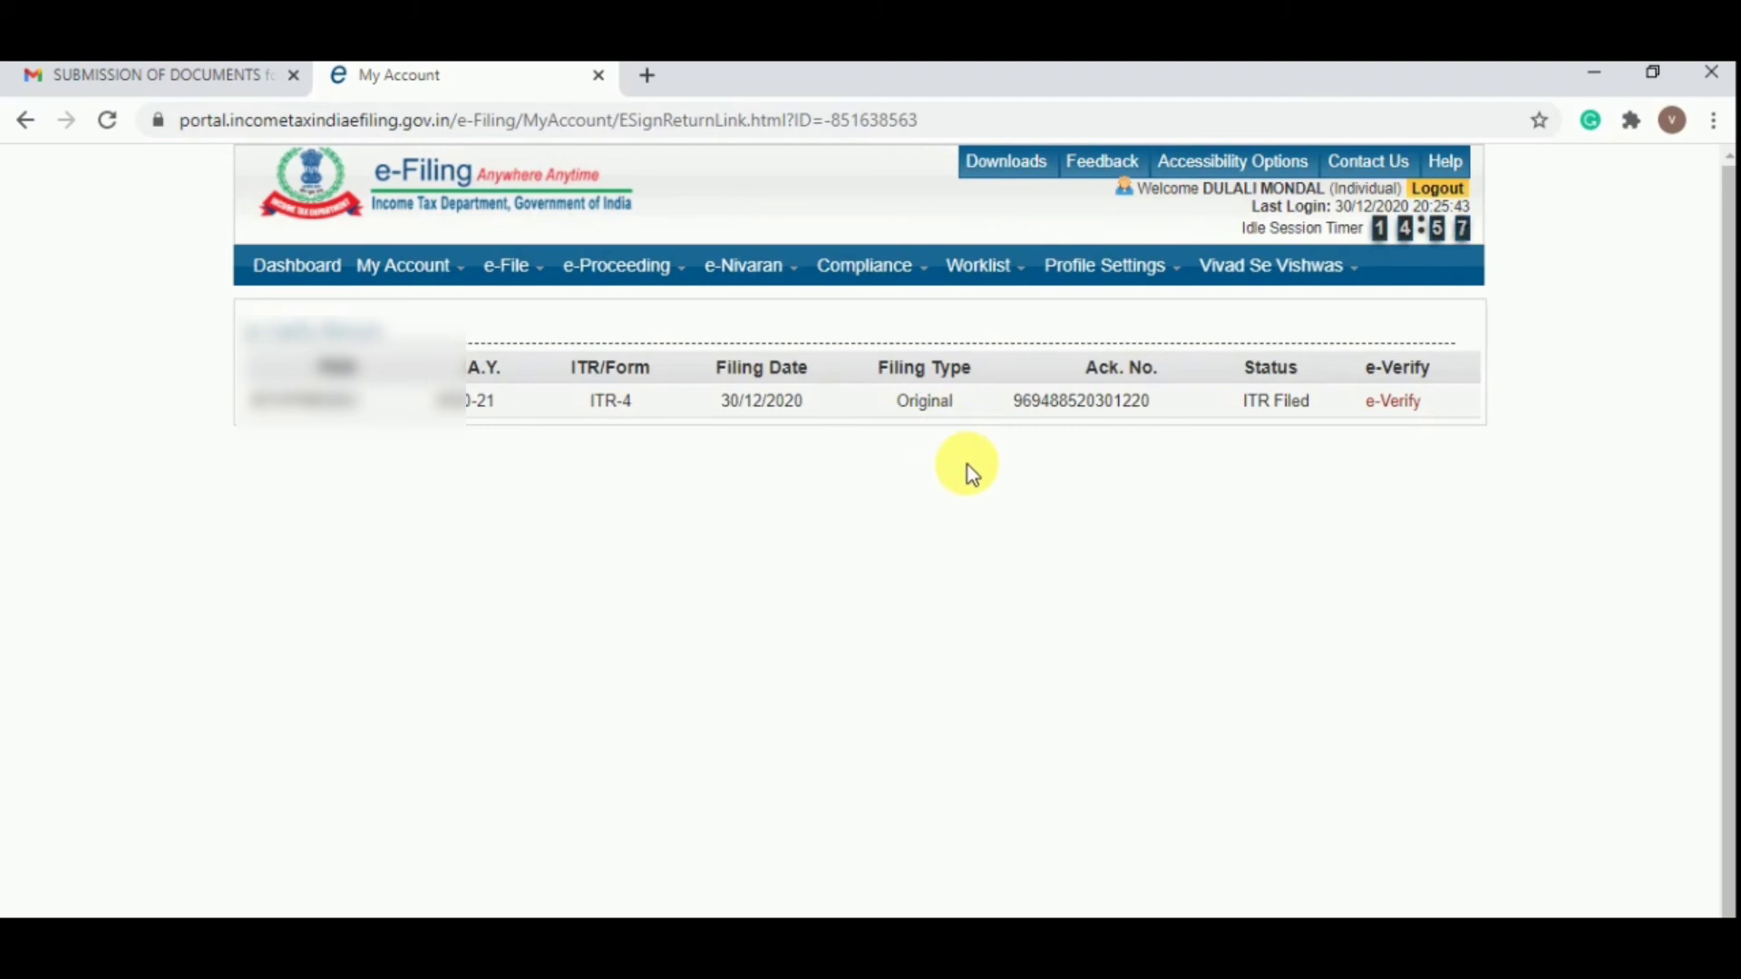
click(1393, 400)
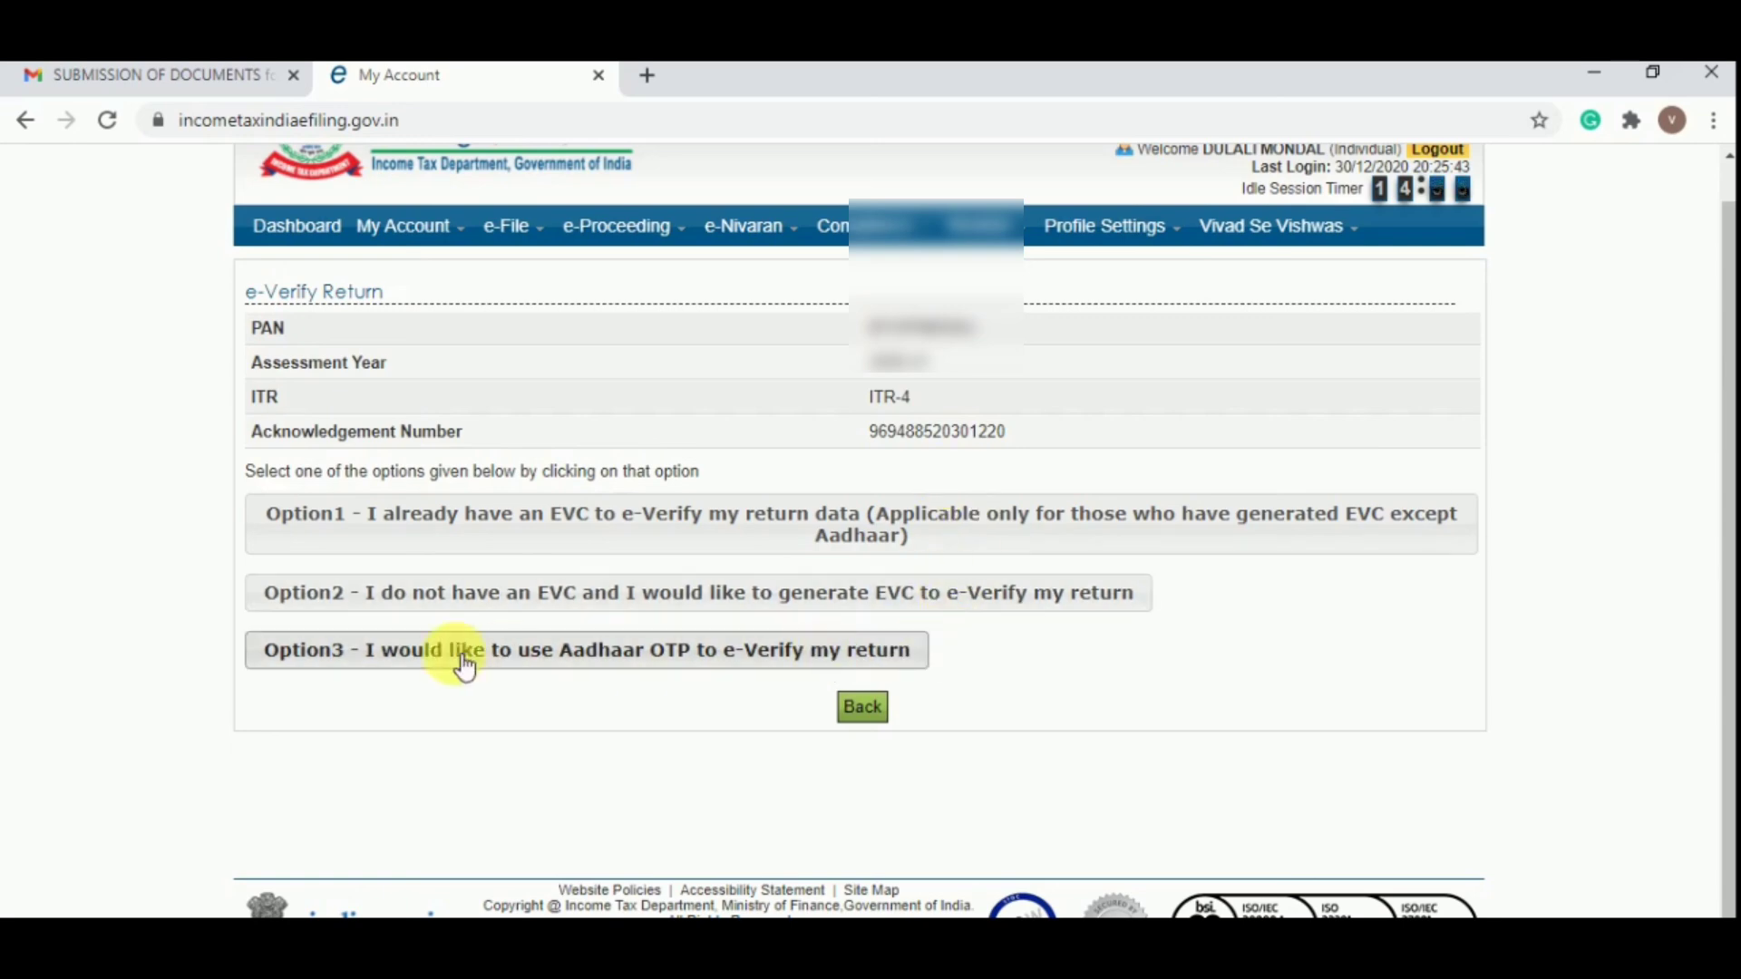
click(499, 649)
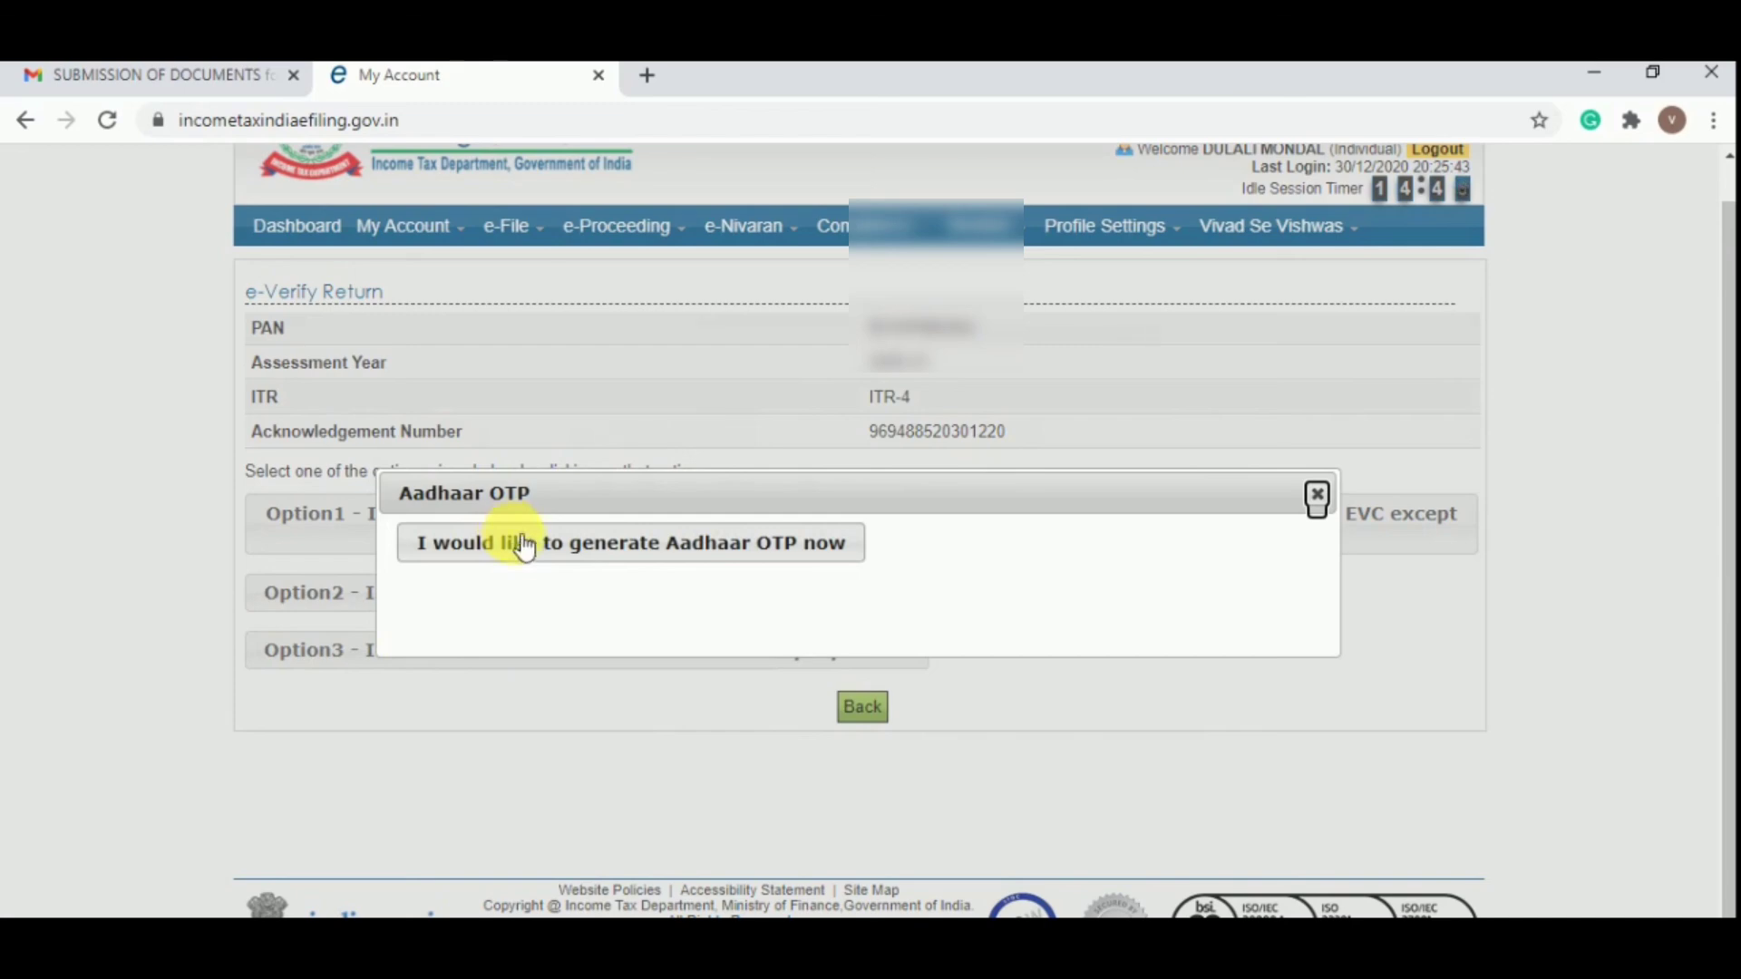
click(517, 542)
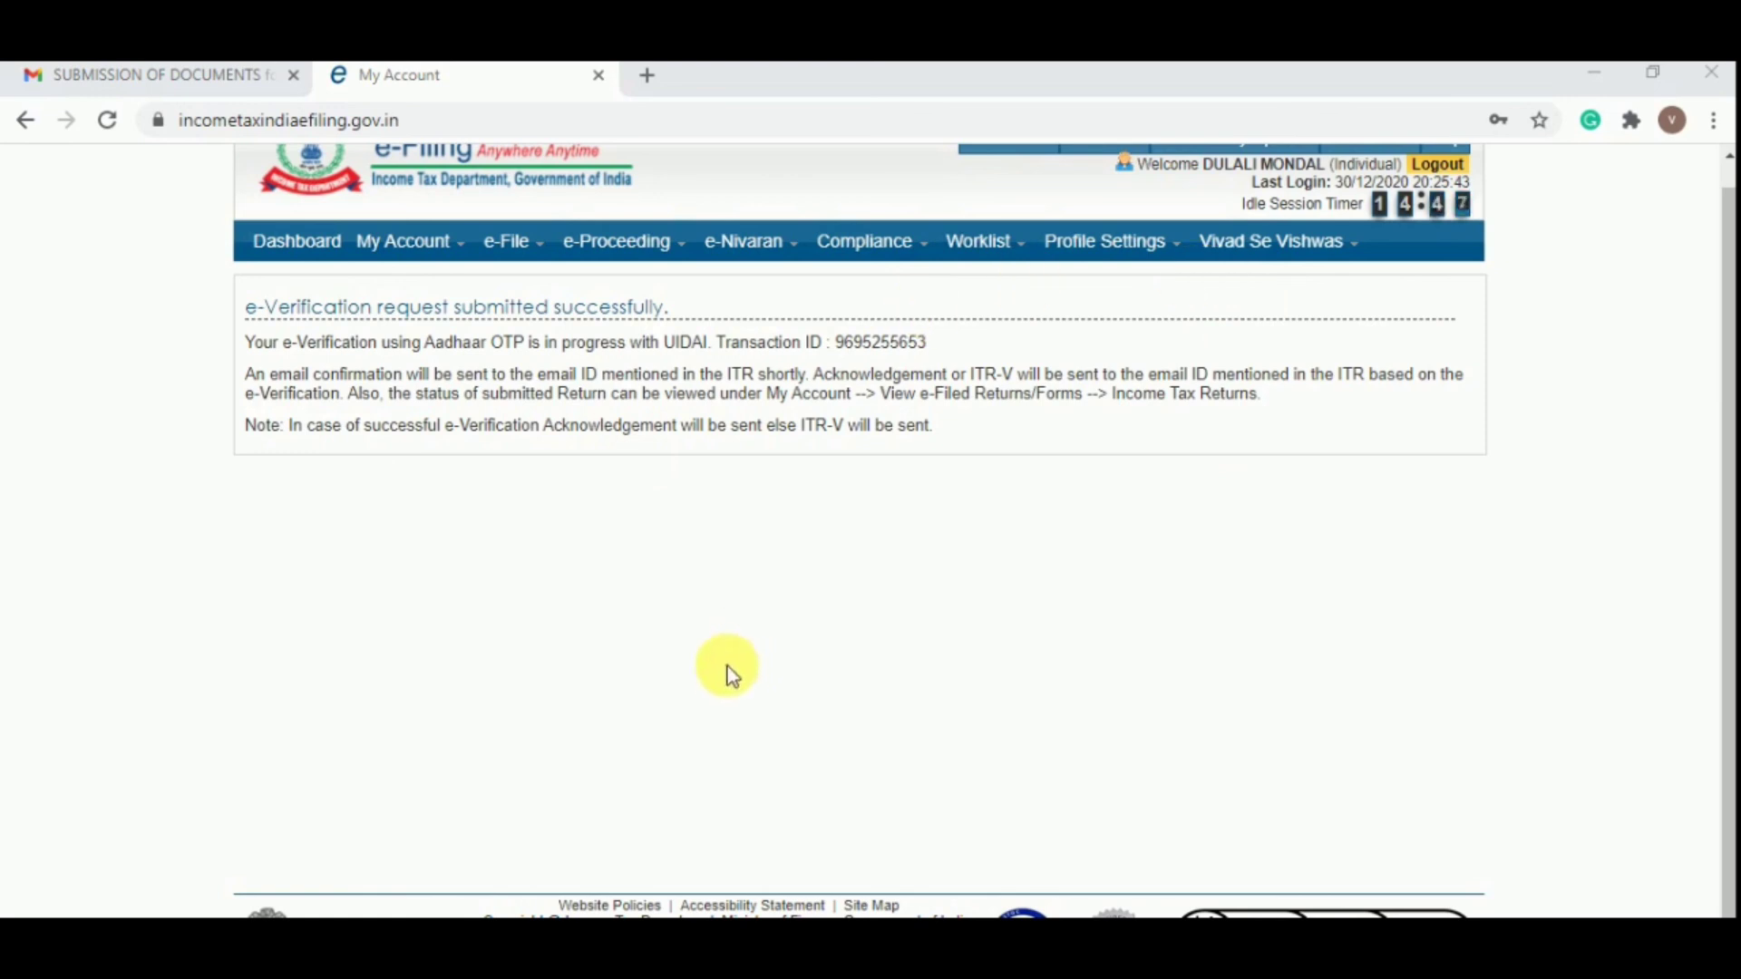
From the dashboard, list filed Income Tax Returns and open the 2020-21 ITR-4 acknowledgement details
click(295, 246)
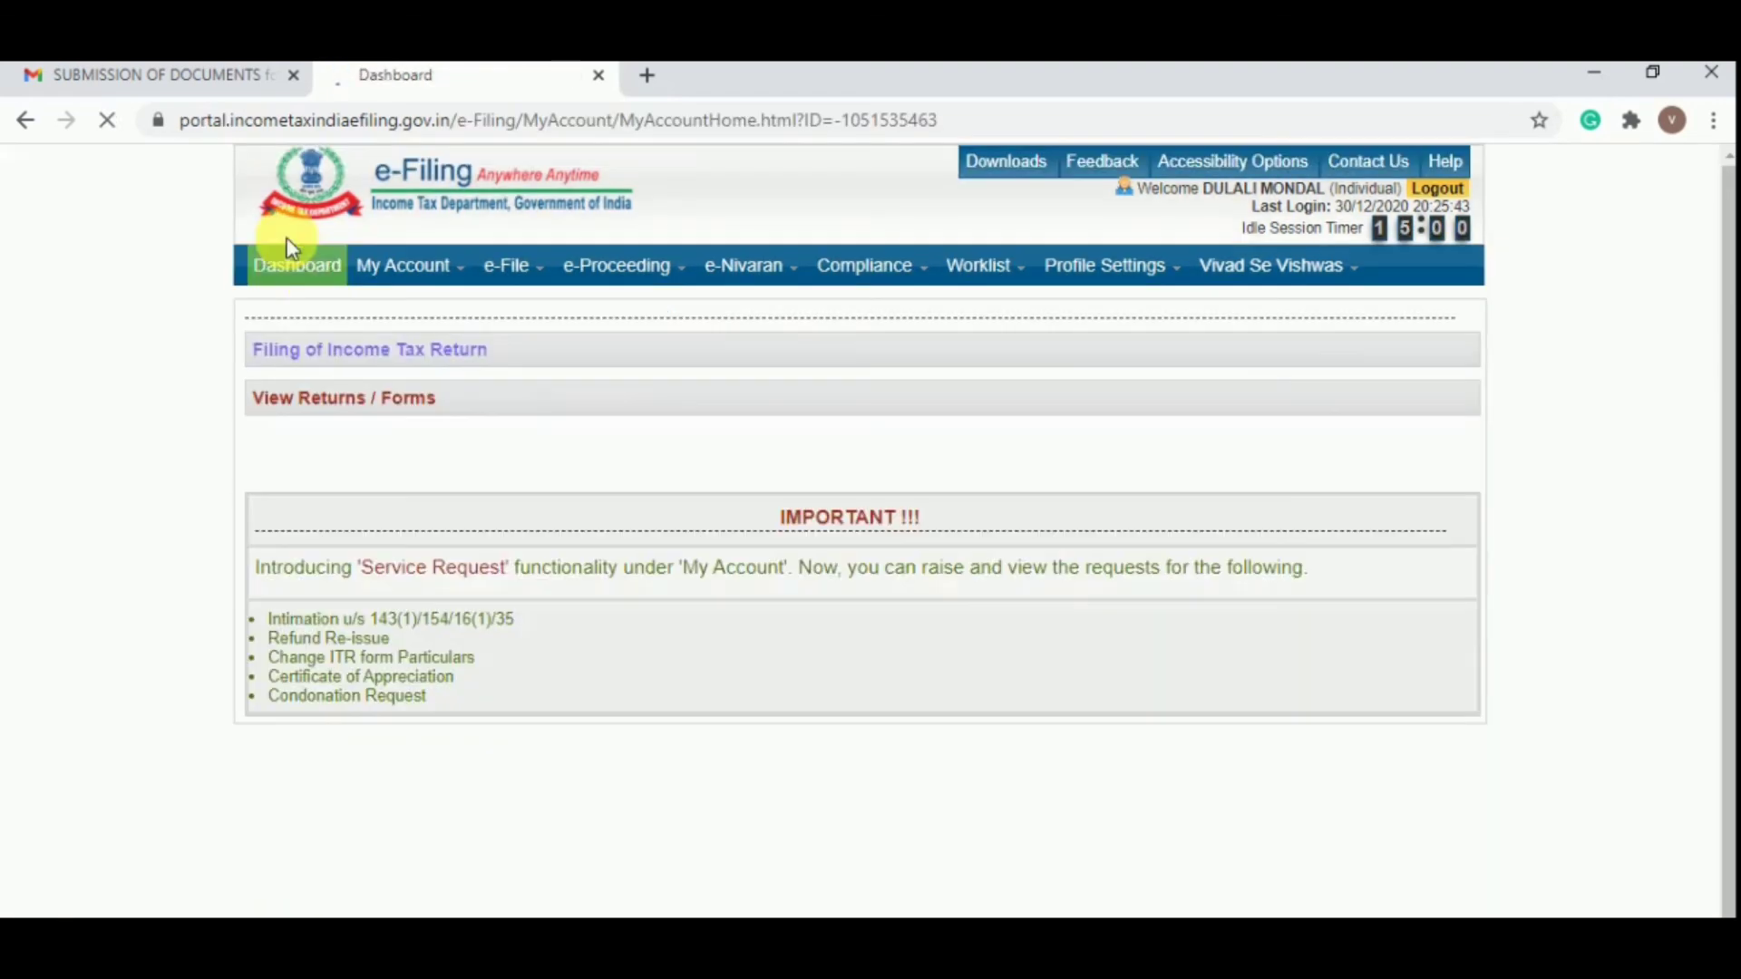
click(303, 412)
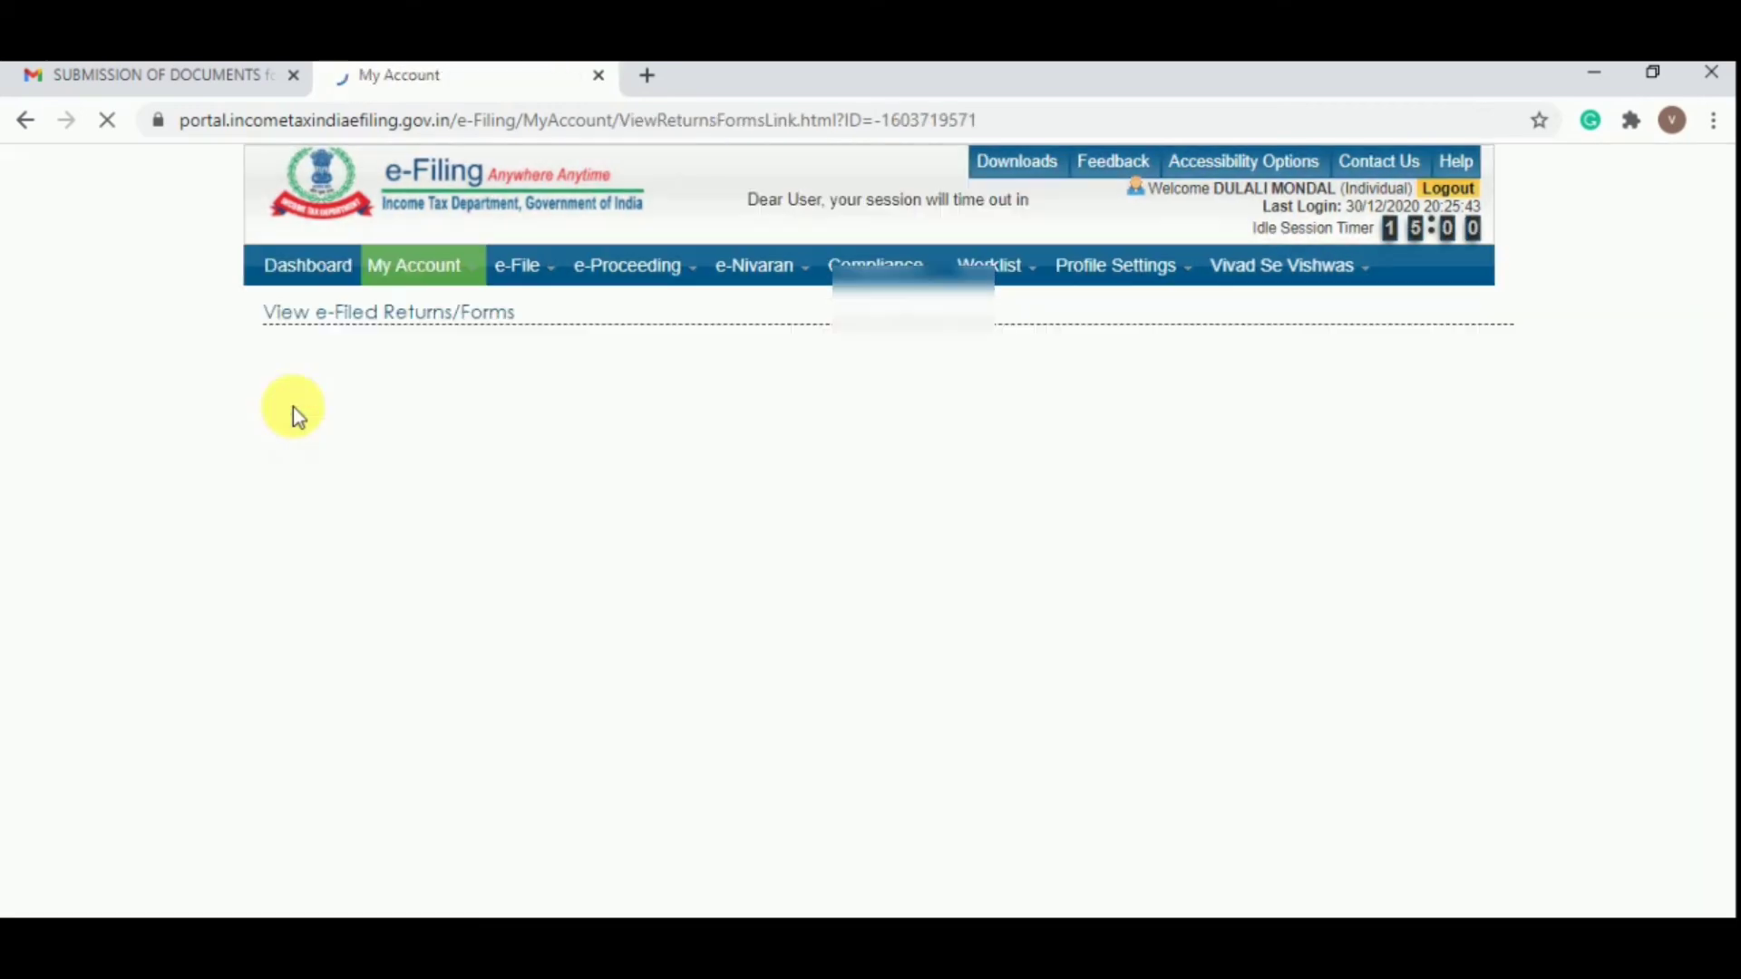
click(966, 421)
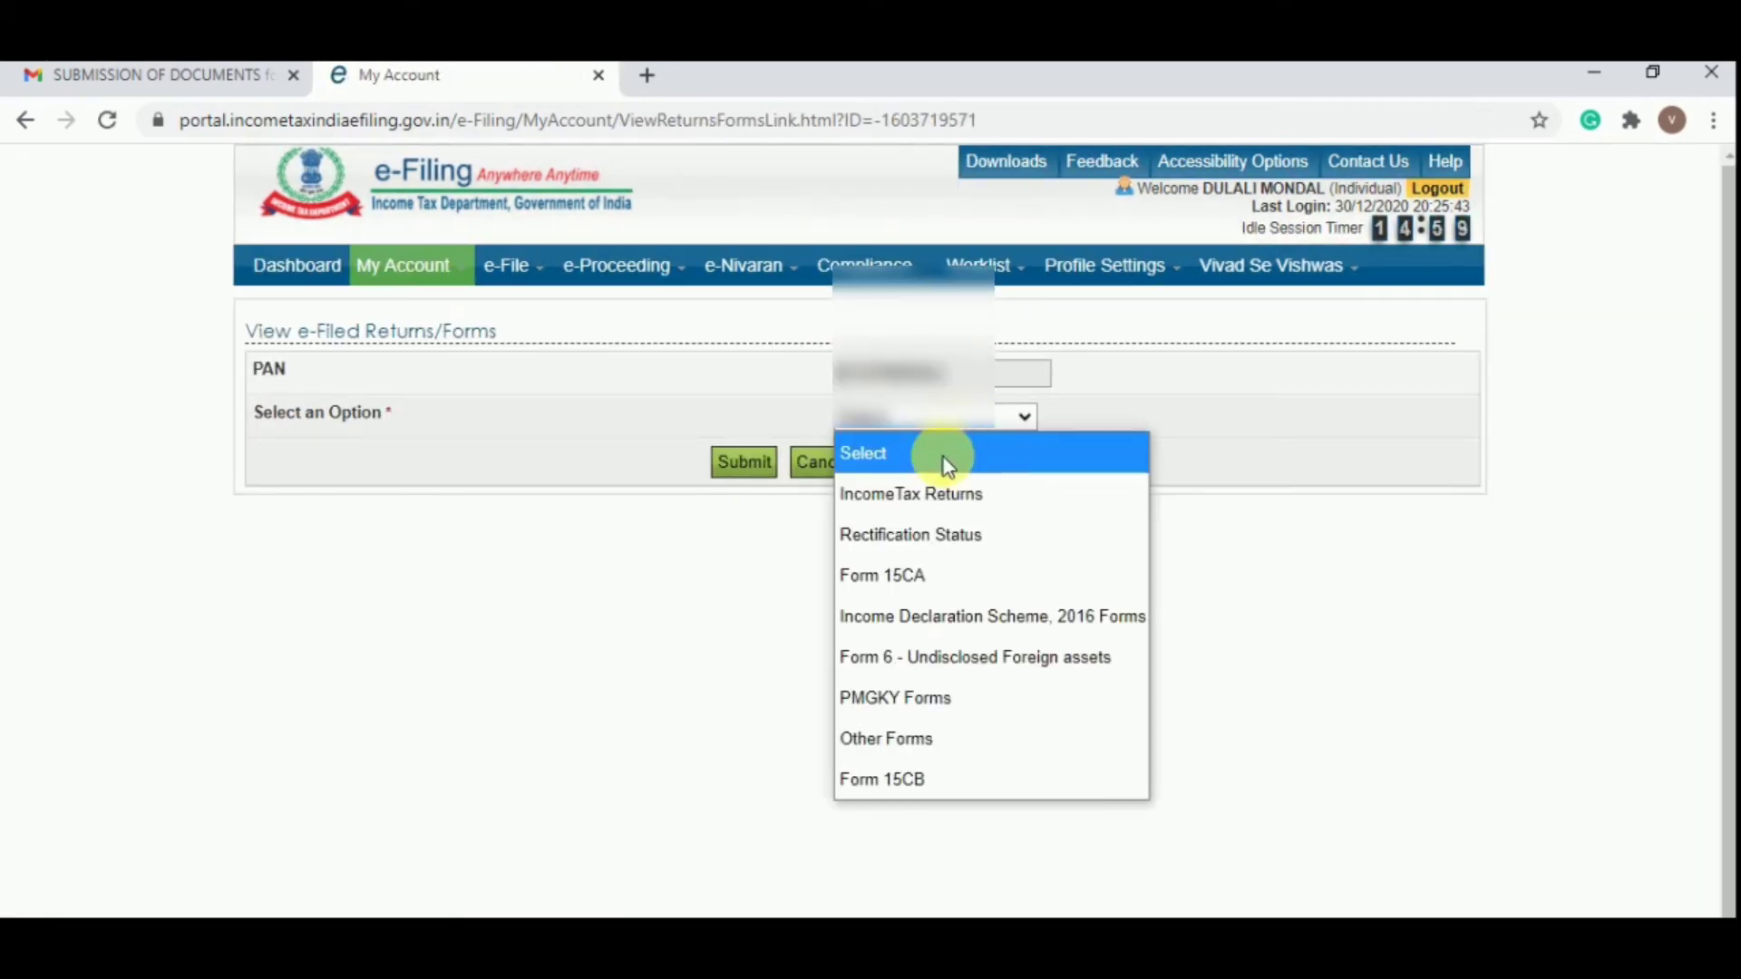
click(932, 480)
click(744, 463)
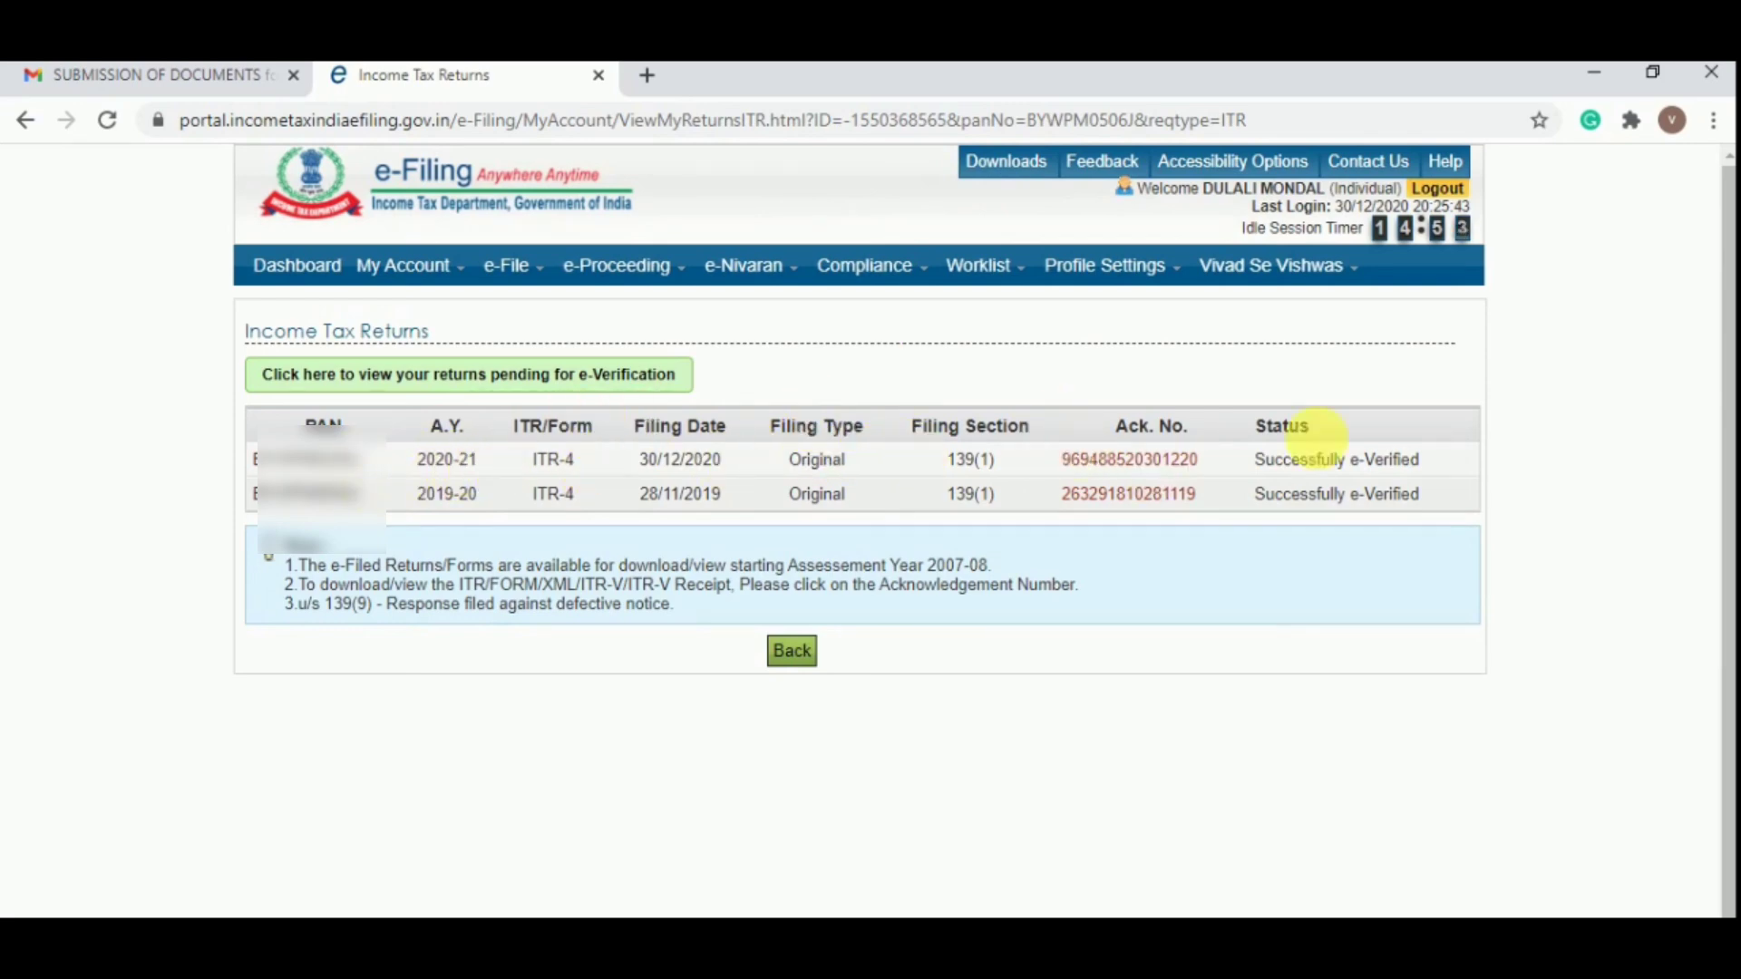
click(1157, 460)
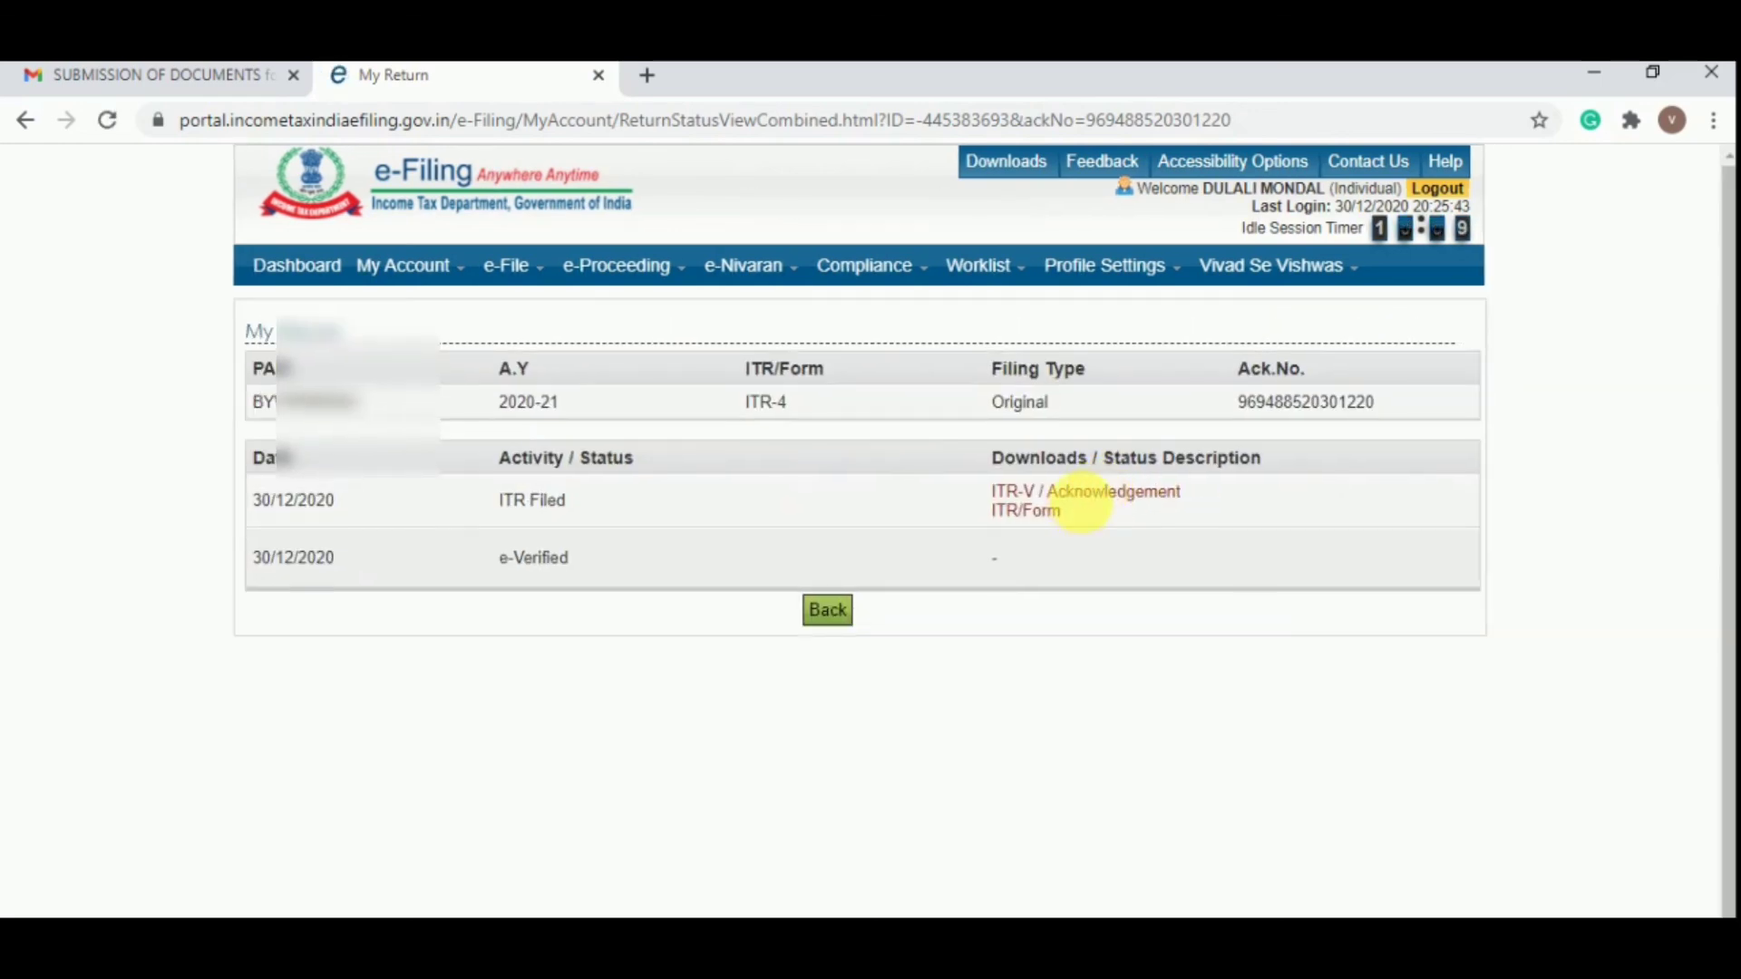
View the 2020-21 ITR-V PDF down to total income 496540 and Aadhaar OTP verification
click(1087, 495)
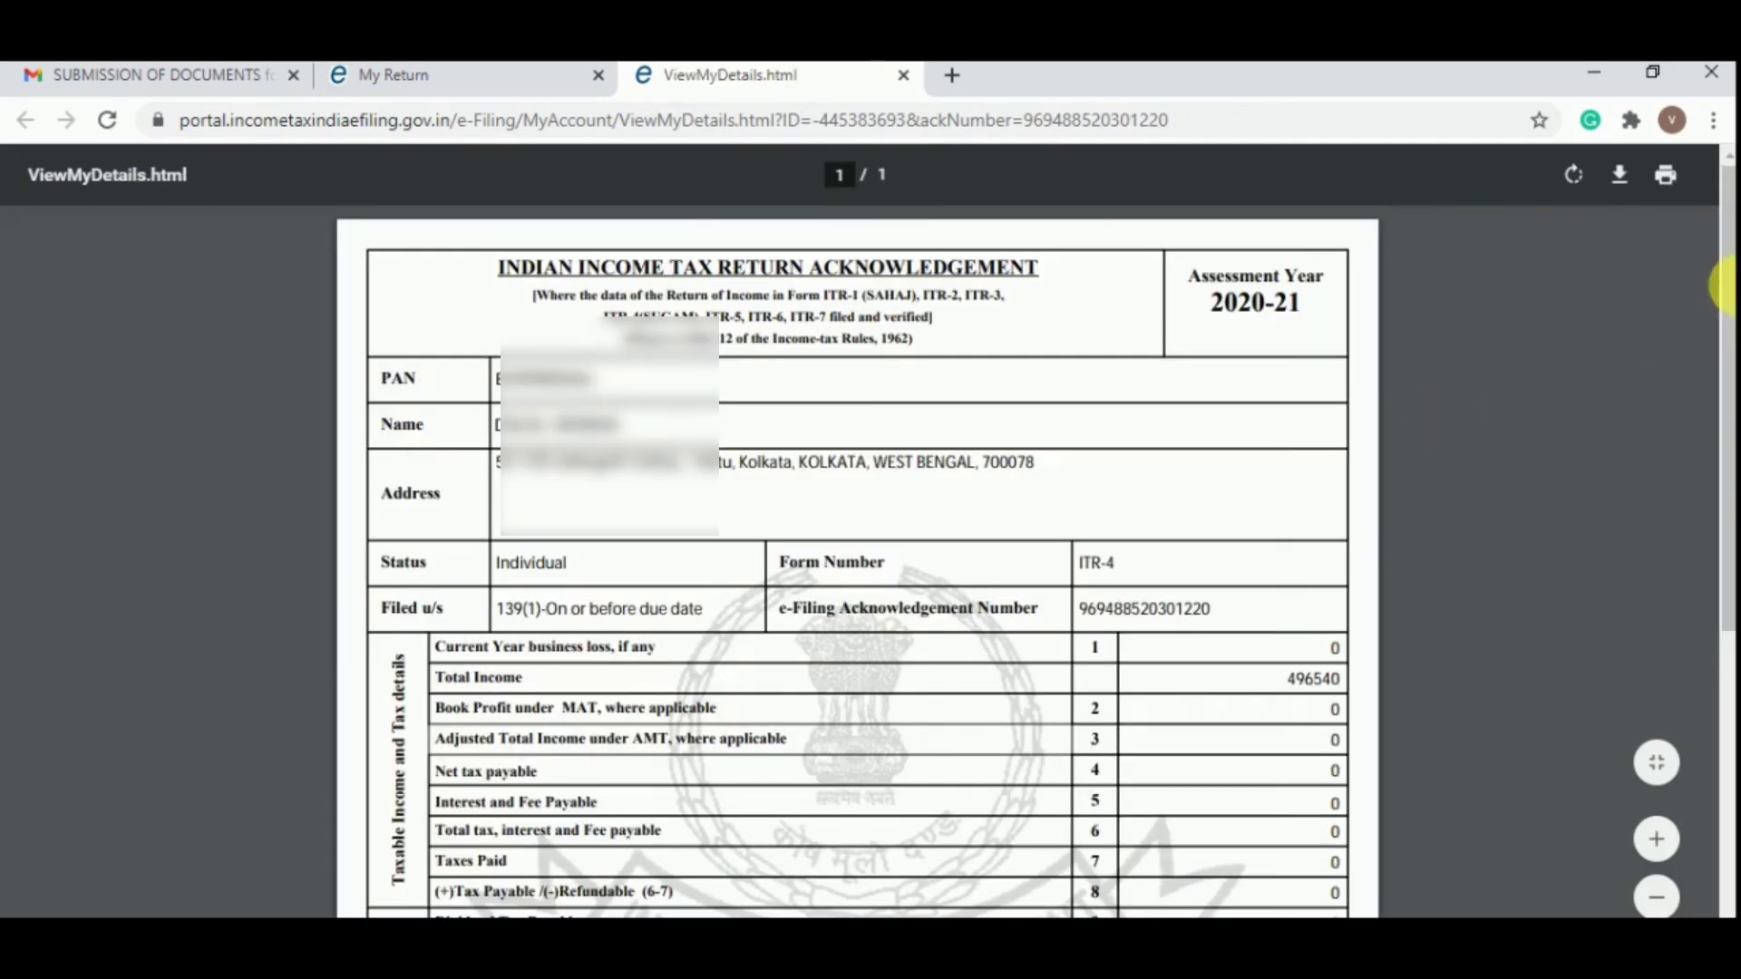
drag(1729, 405, 1726, 608)
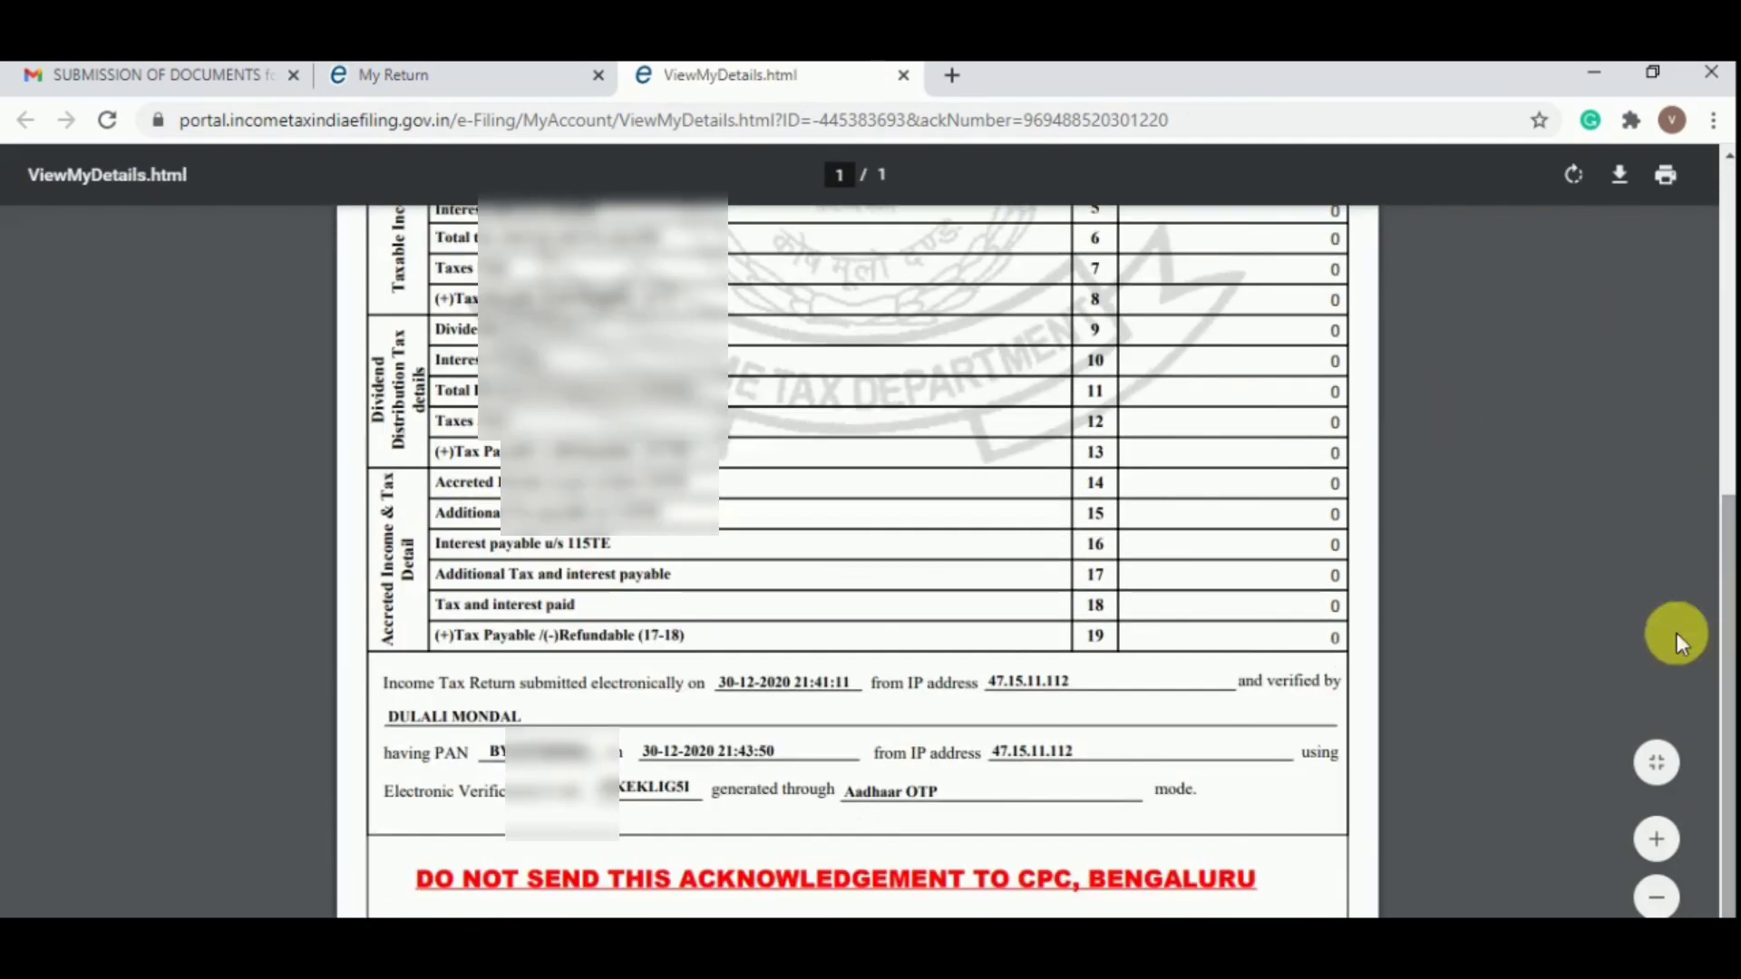